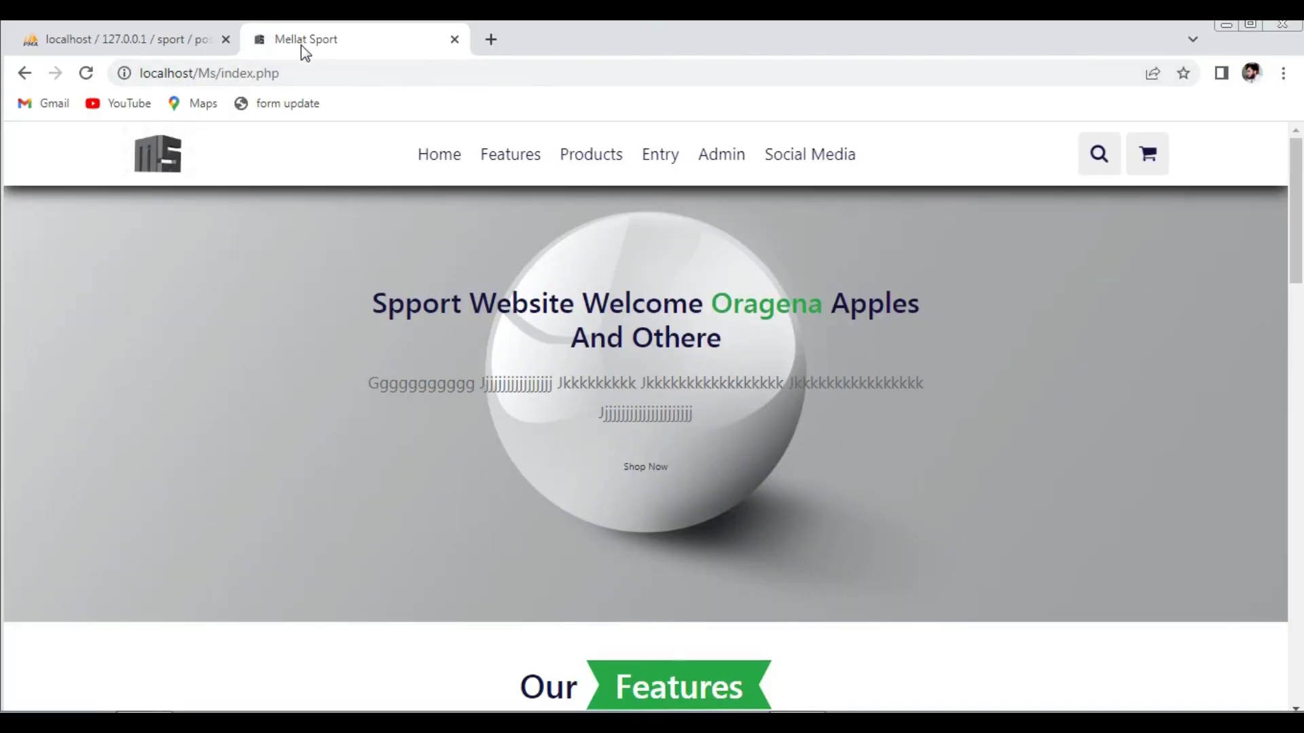
- Close the phpMyAdmin tab, log out from the profile card, and bring up the login panel
left_click(227, 39)
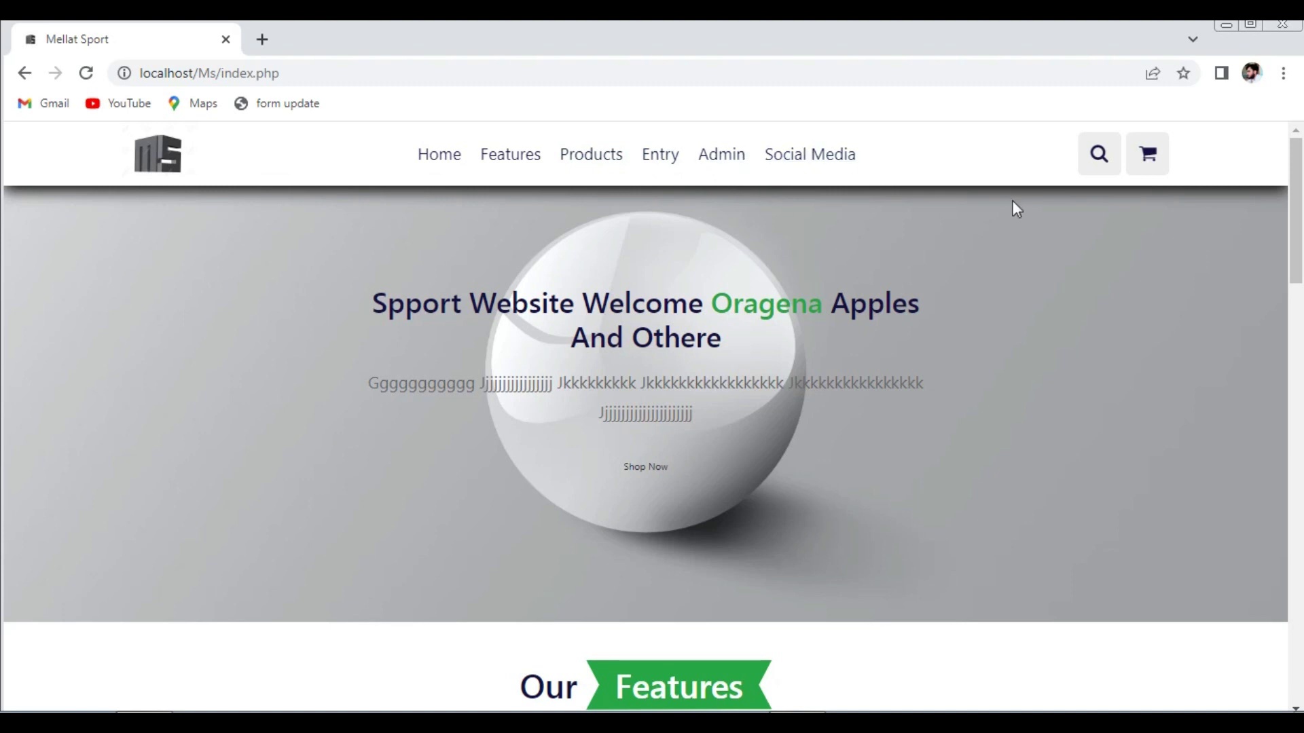
left_click(802, 170)
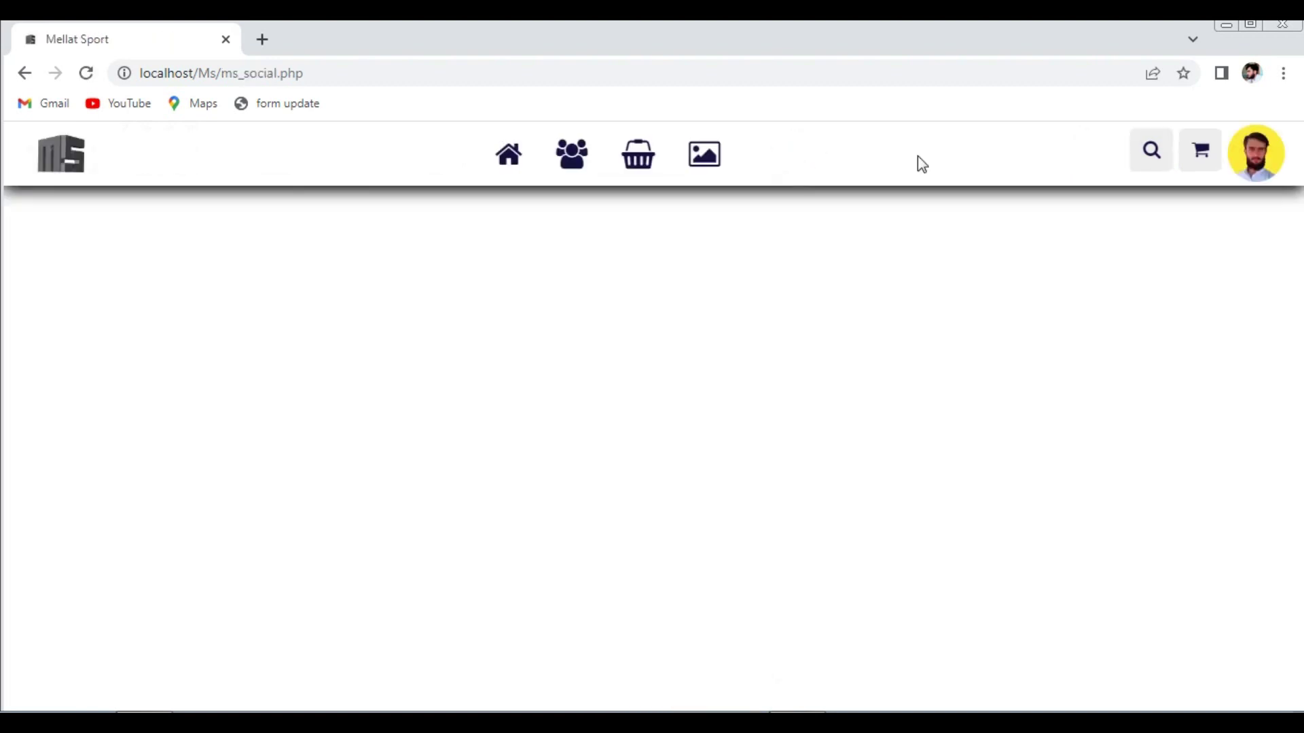
left_click(1258, 163)
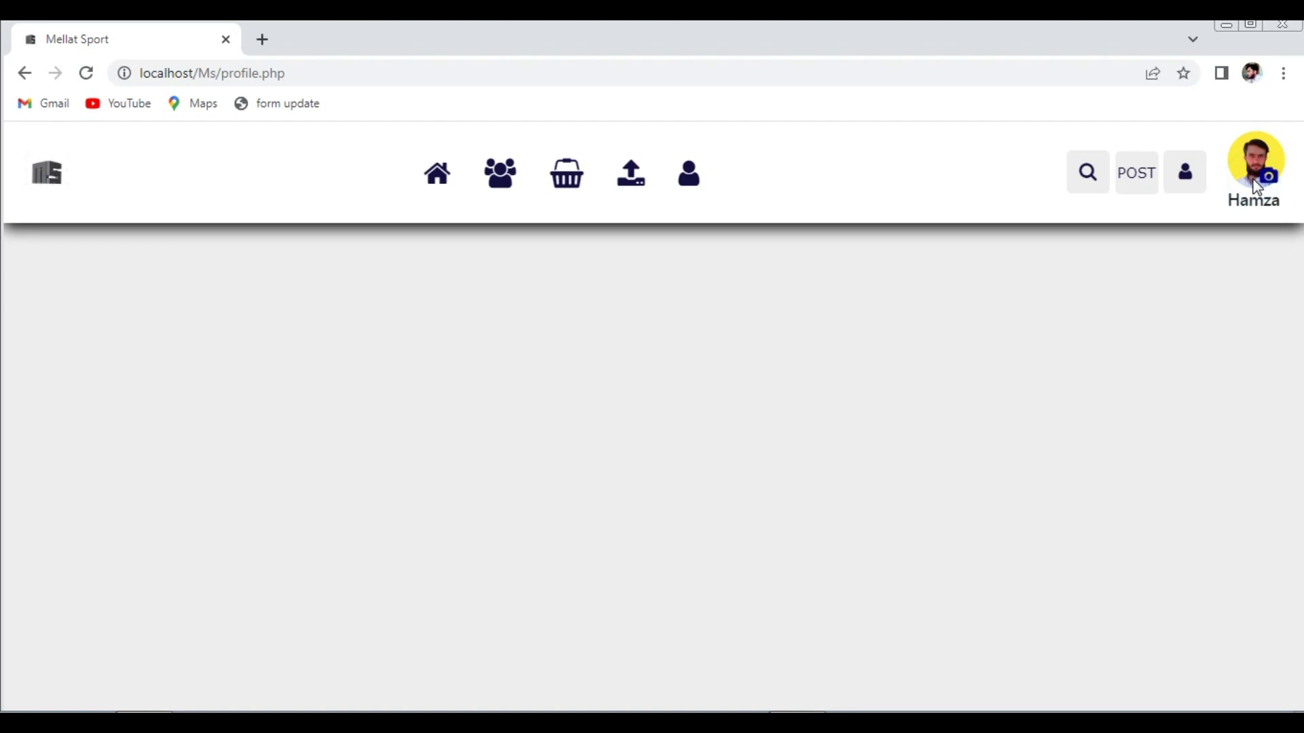
left_click(1192, 194)
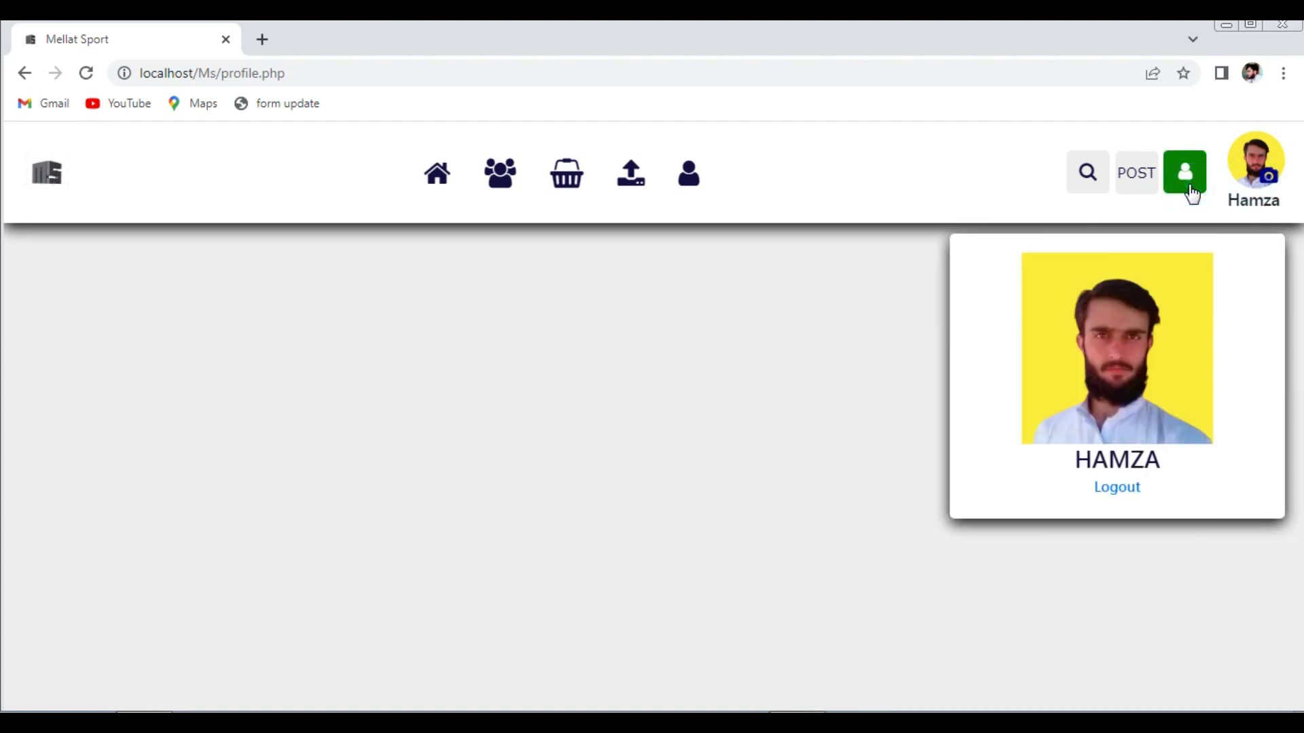
left_click(1118, 488)
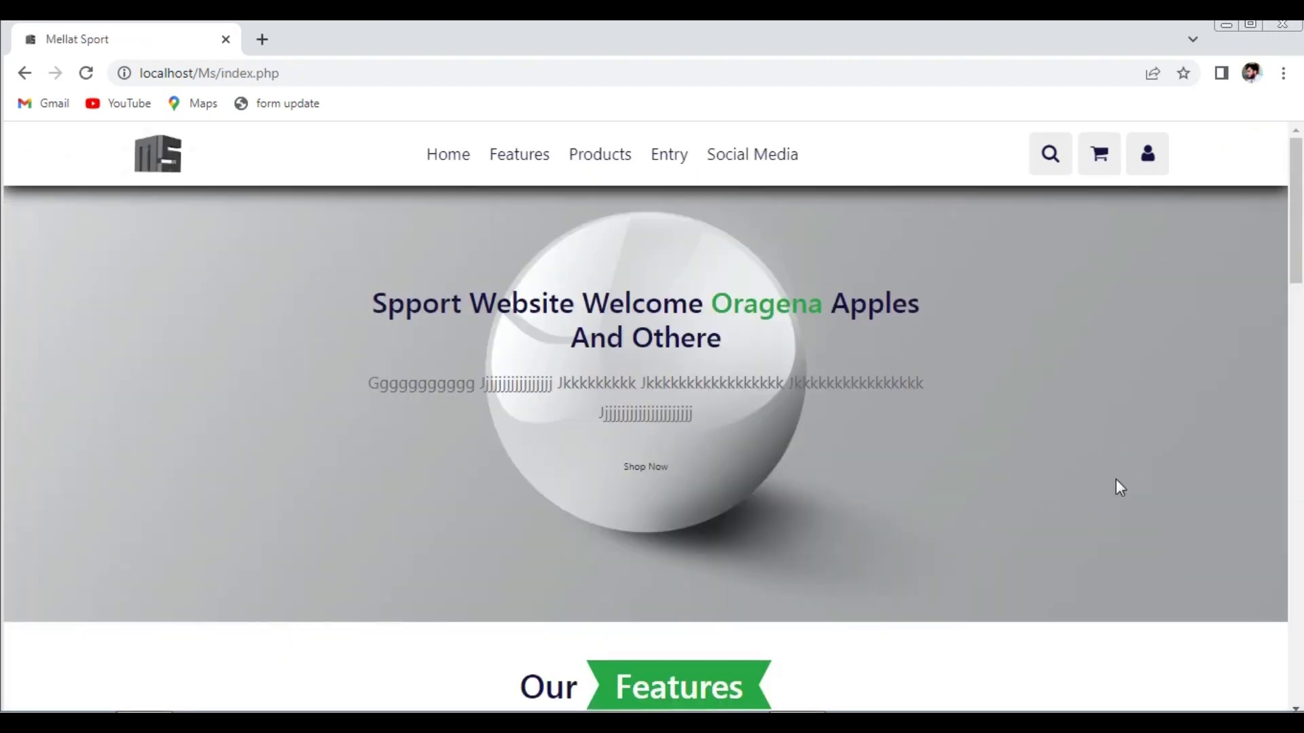
left_click(1148, 153)
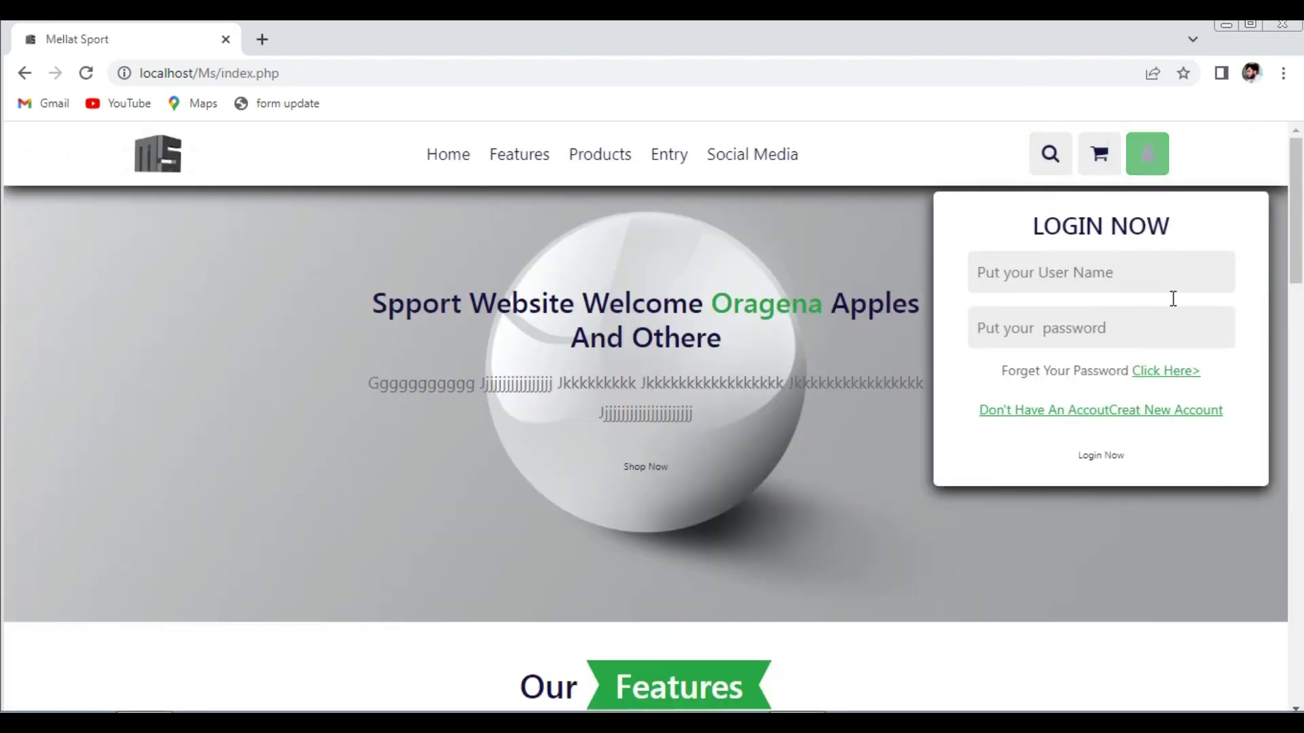
- Start a new account, filling first name, last name and phone from saved suggestions
left_click(1172, 411)
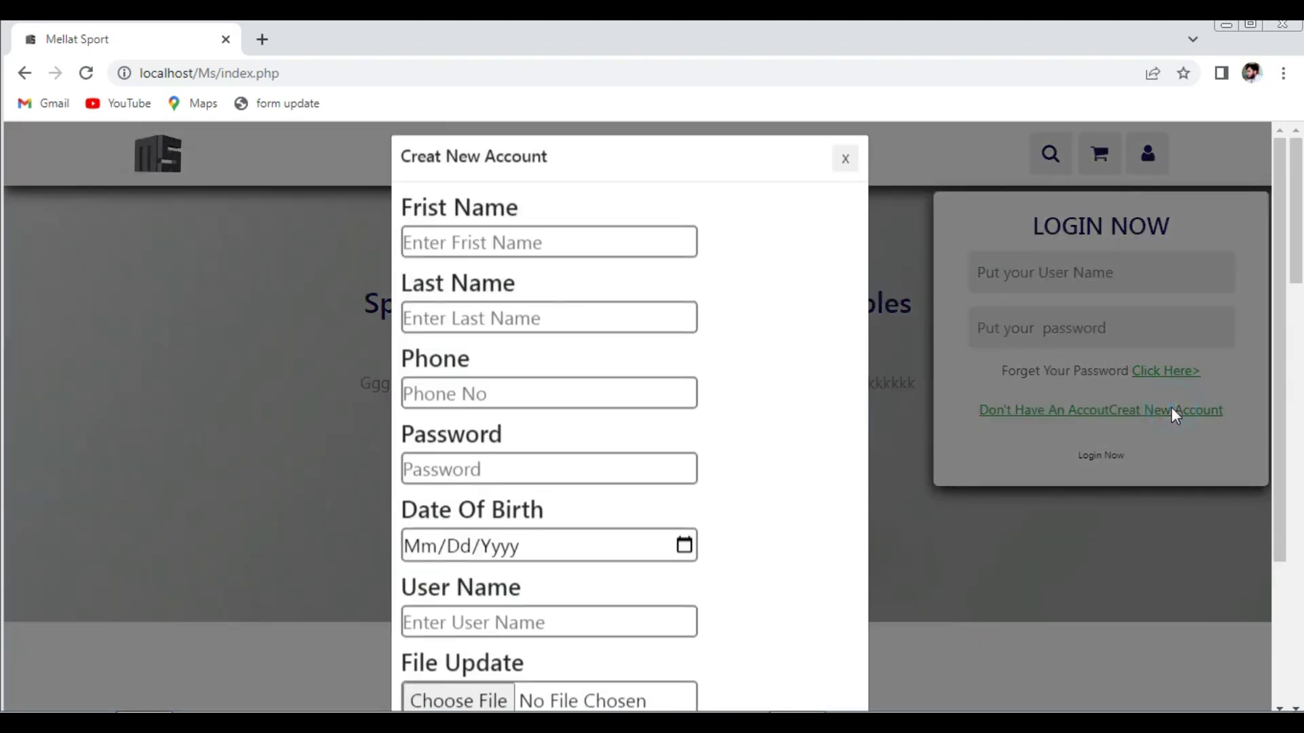
left_click(560, 246)
left_click(529, 327)
left_click(527, 320)
left_click(535, 370)
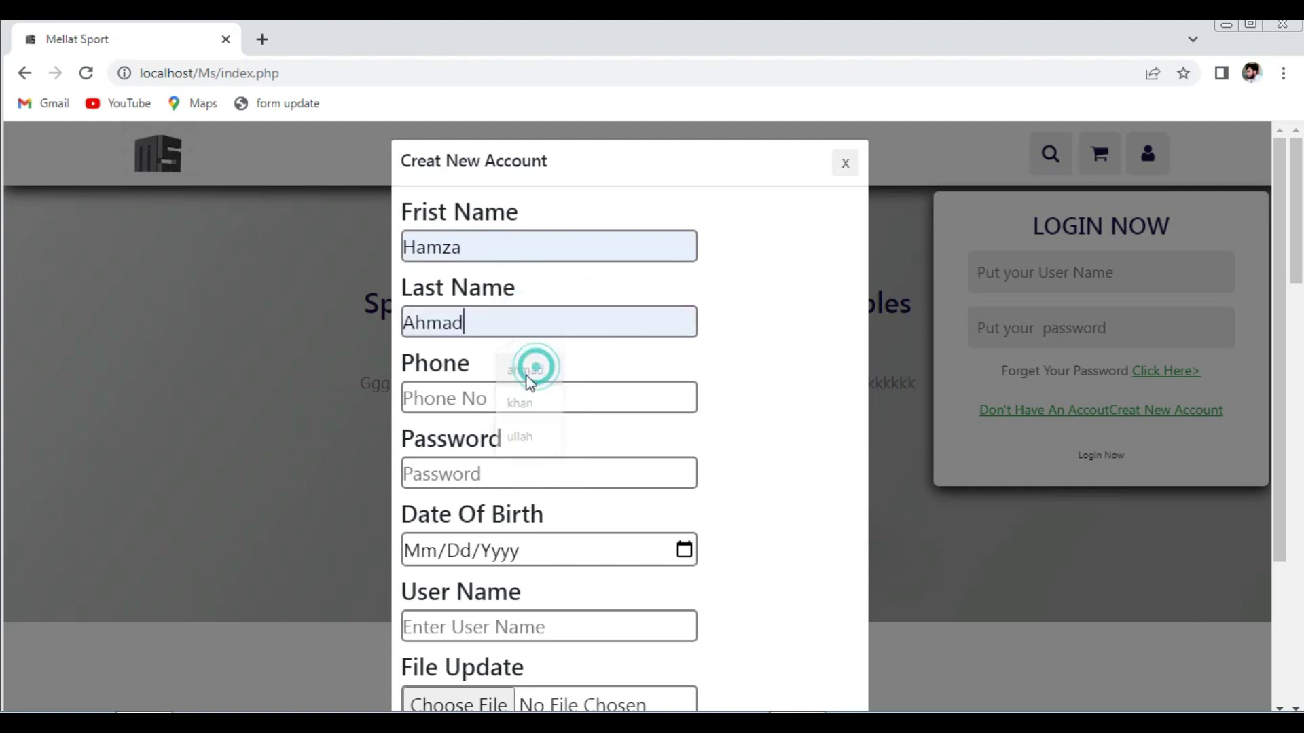
left_click(495, 388)
left_click(536, 438)
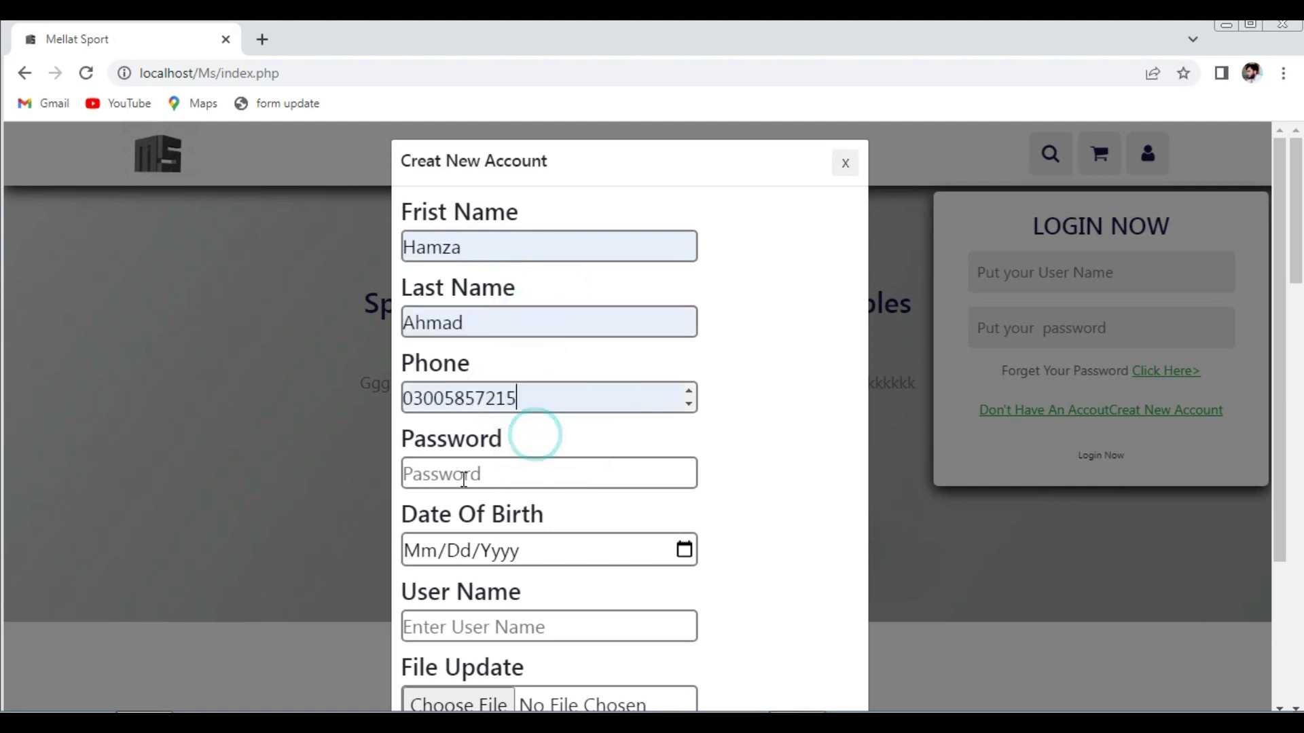
- Enter the account password, birth date 11/11/0011, and a saved user name
left_click(464, 476)
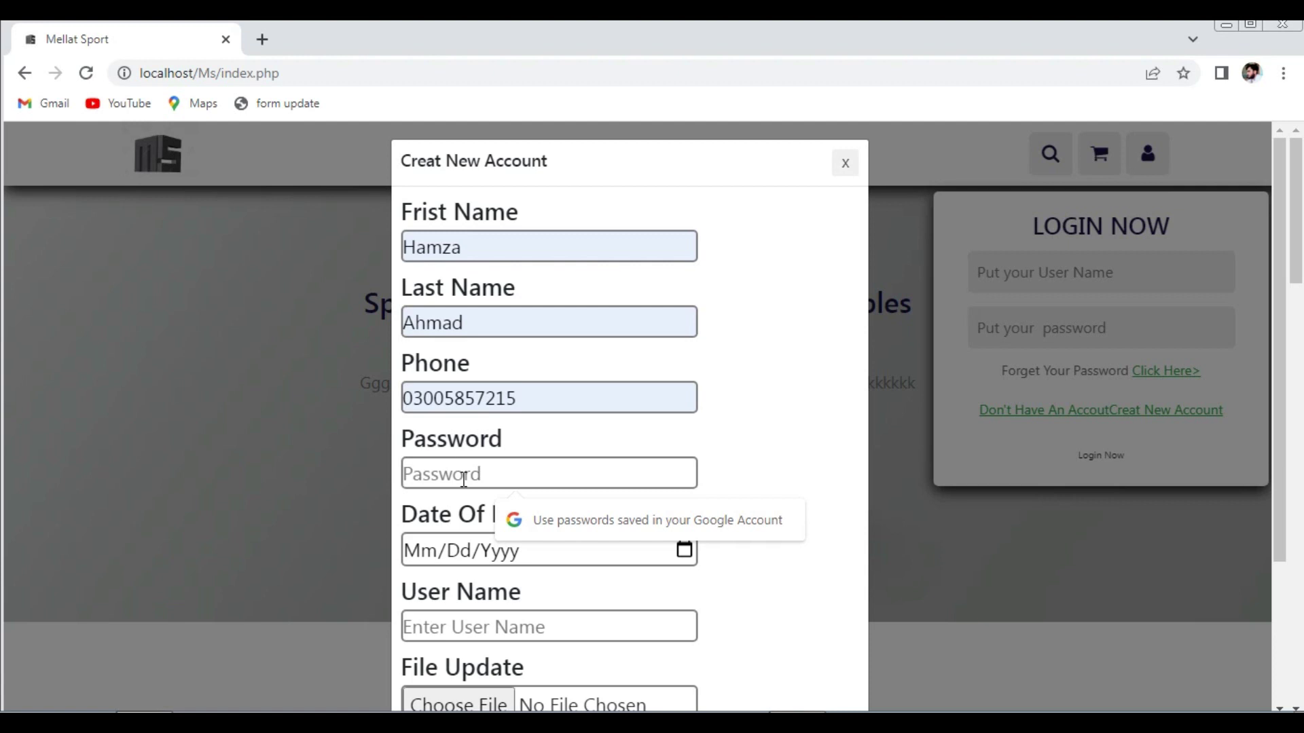
type("12")
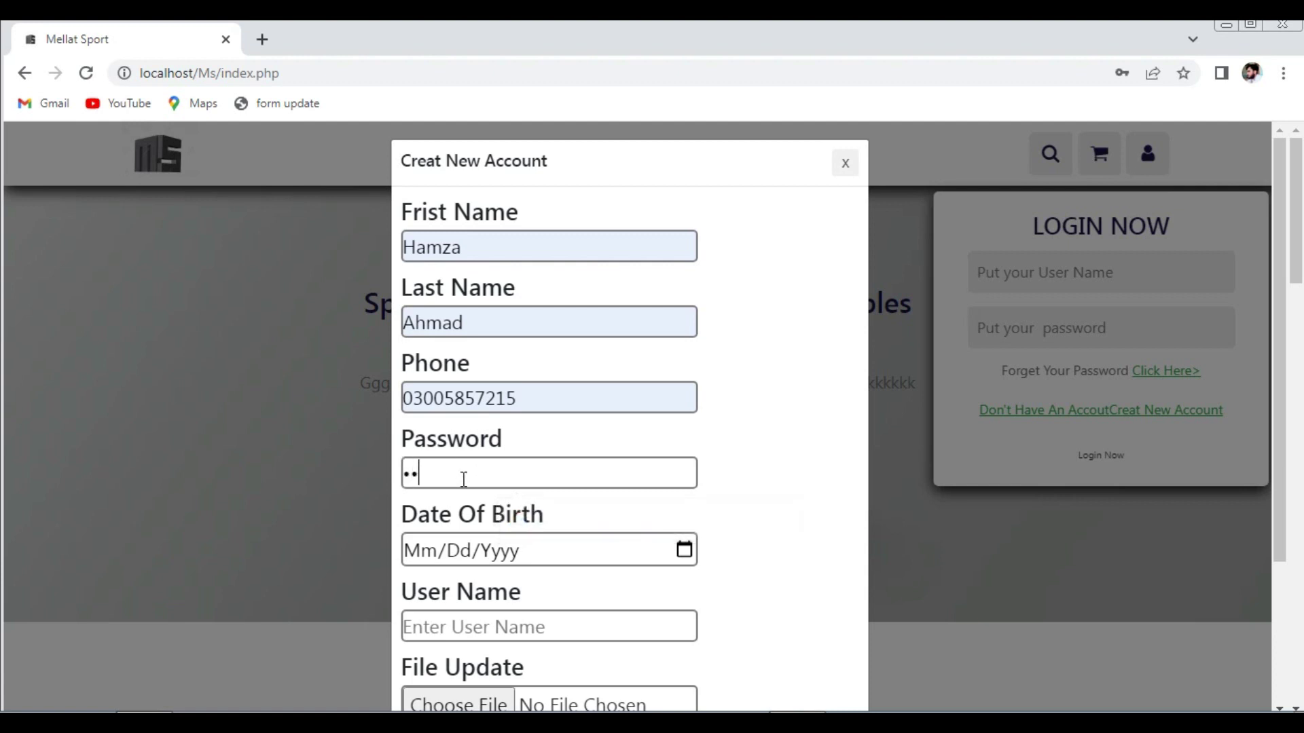
left_click(421, 557)
type("11/11/0011")
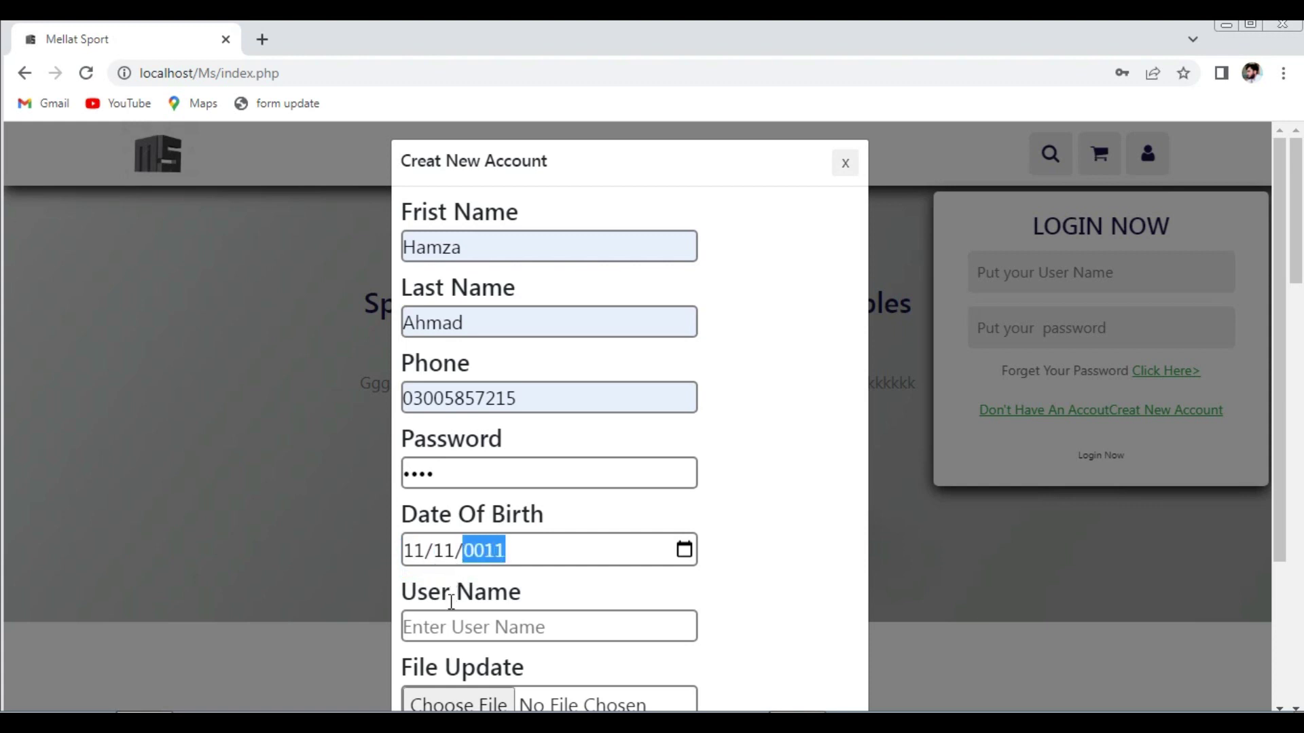
left_click(443, 623)
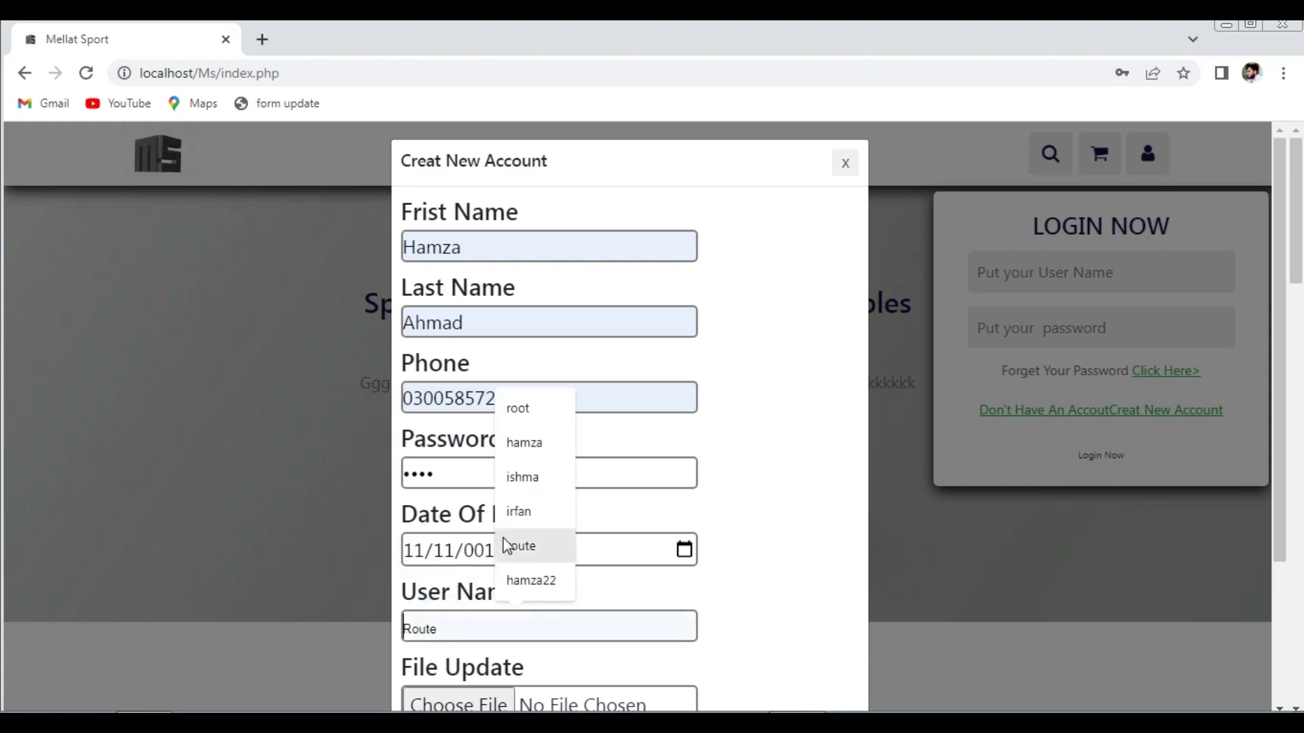
left_click(510, 479)
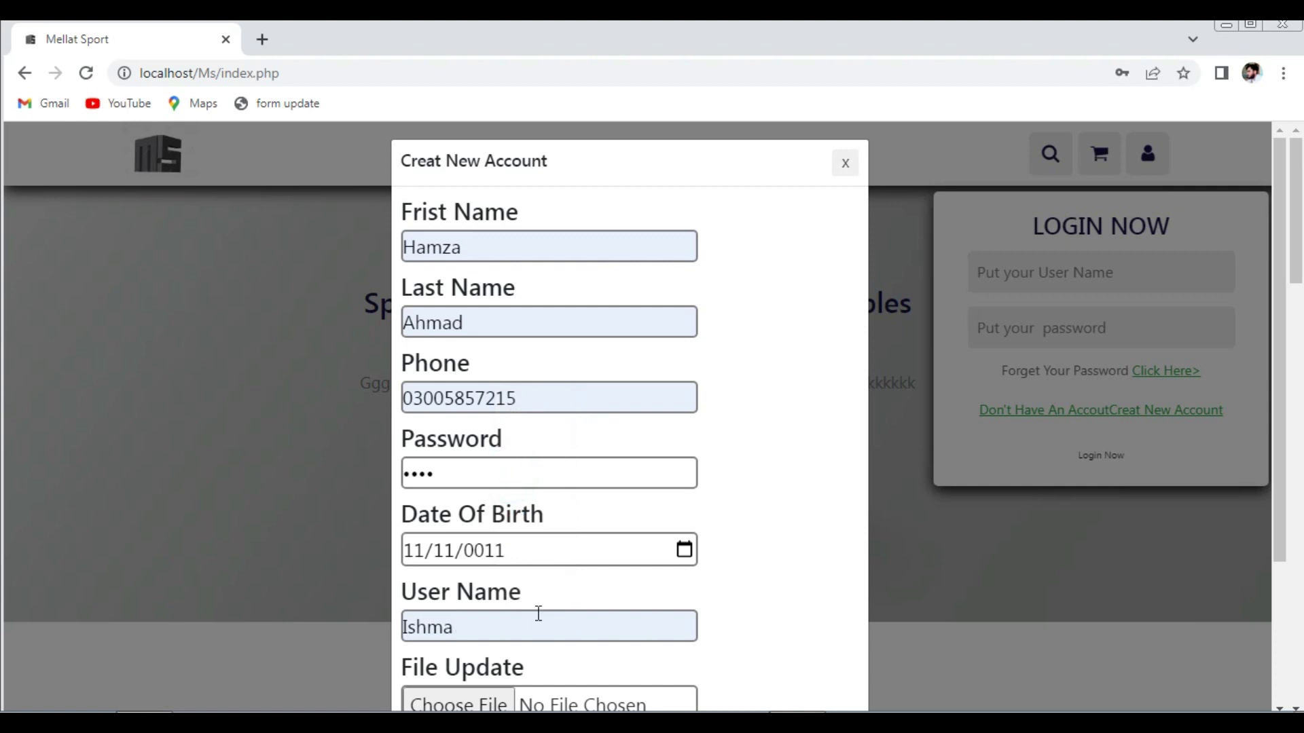
- Replace the first and last names with suggestions starting 'Ish' and 'Kha', then pick a photo
double_click(495, 240)
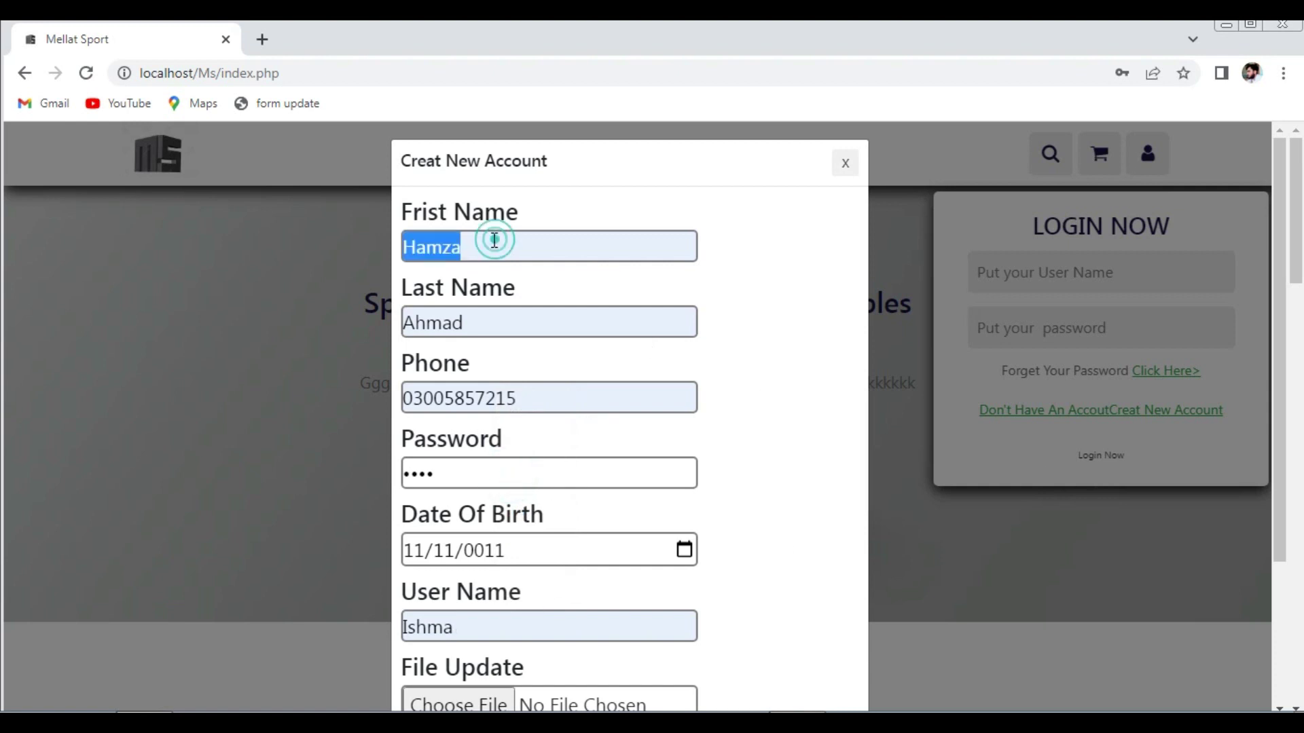
type("Ish")
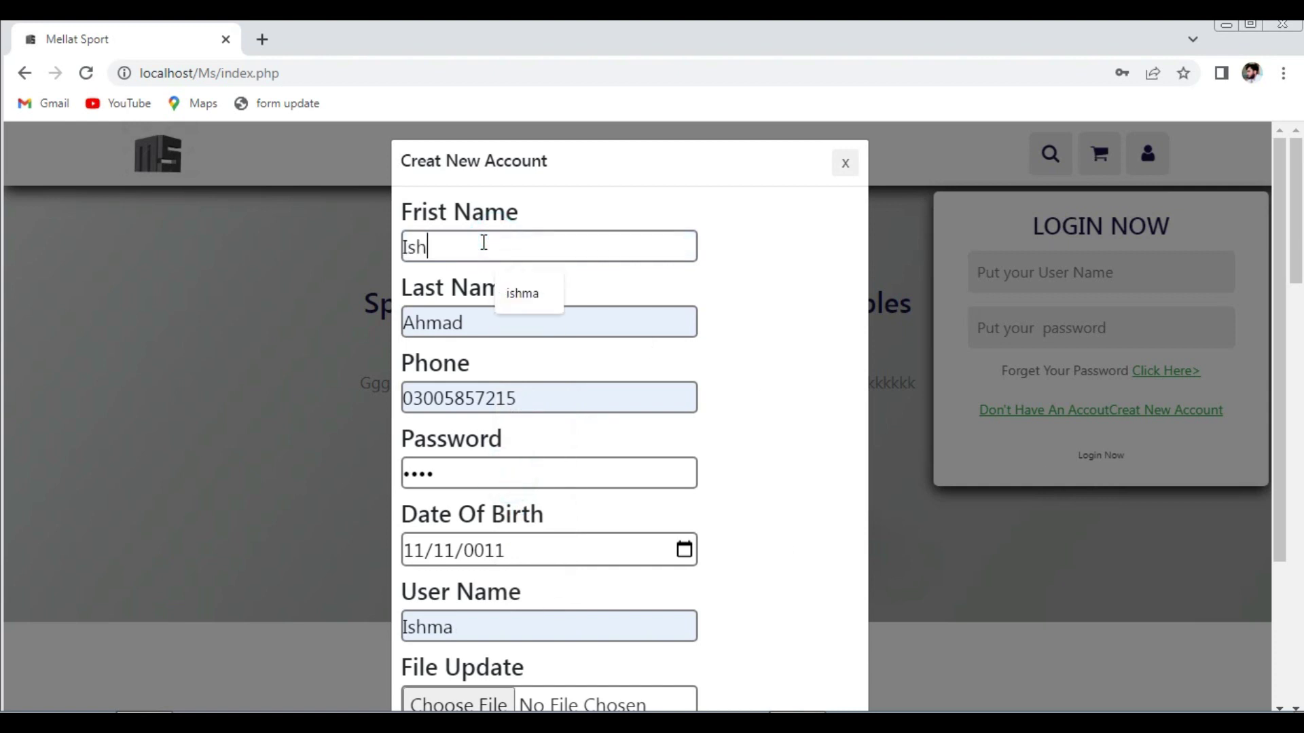
left_click(541, 301)
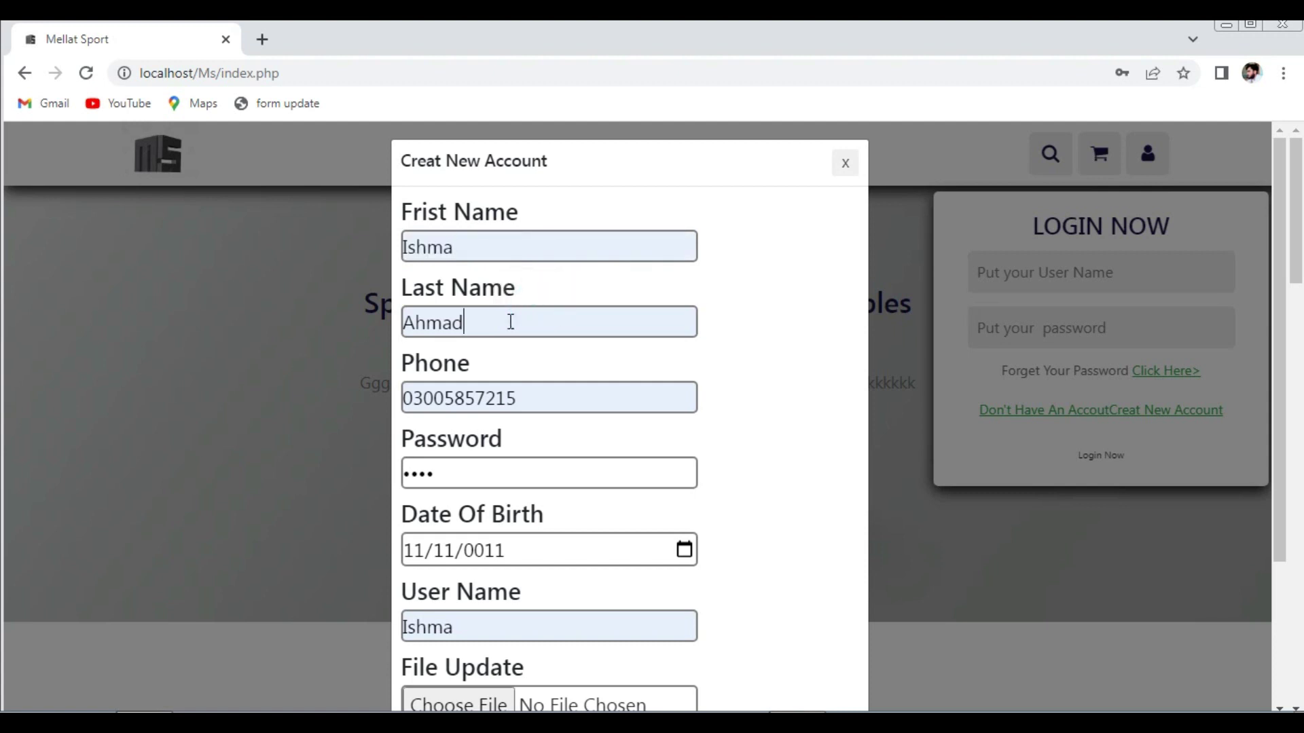
double_click(511, 322)
type("Khan")
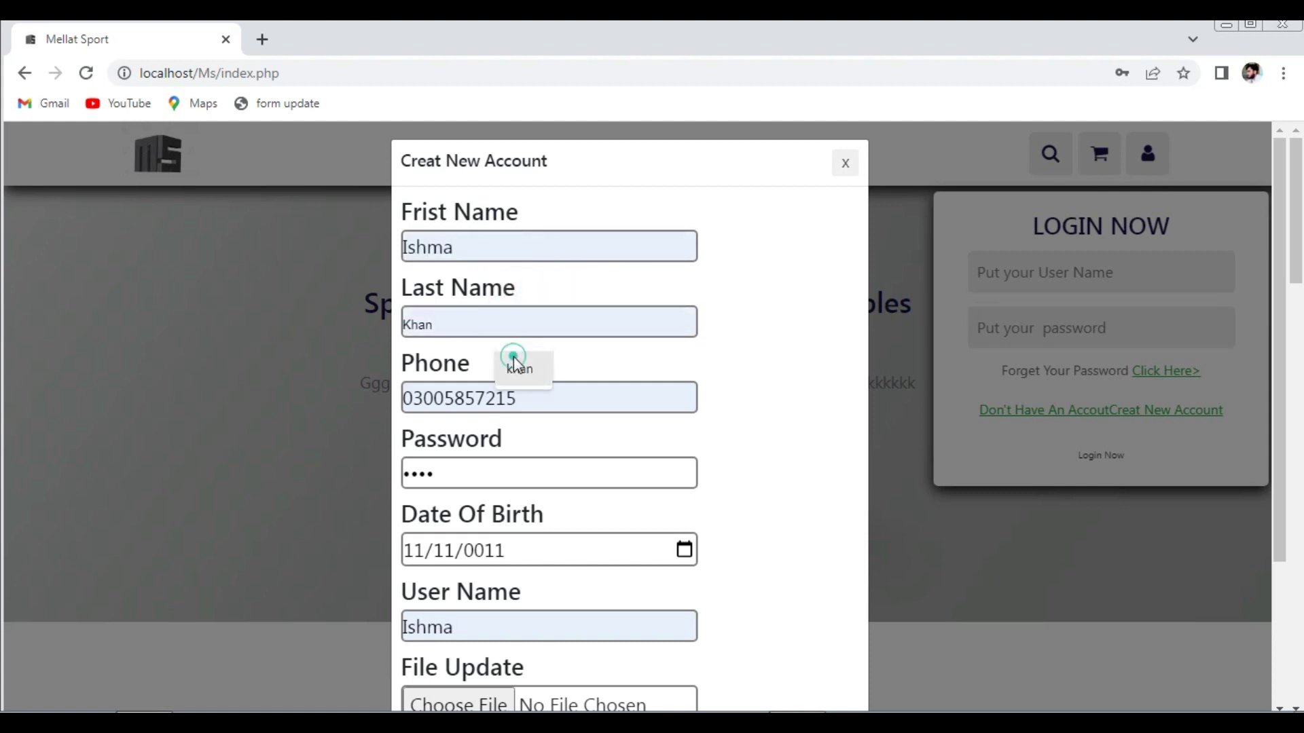
left_click(518, 363)
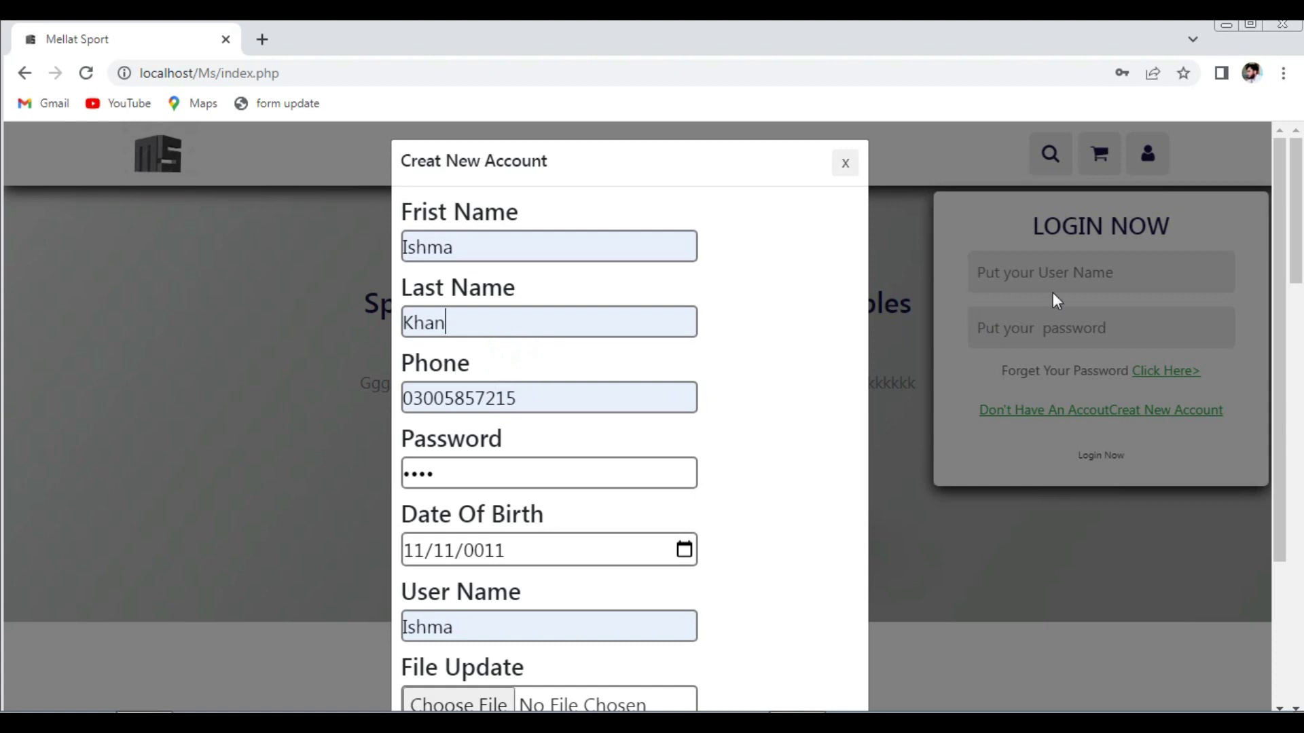
left_click_drag(1294, 236, 1280, 399)
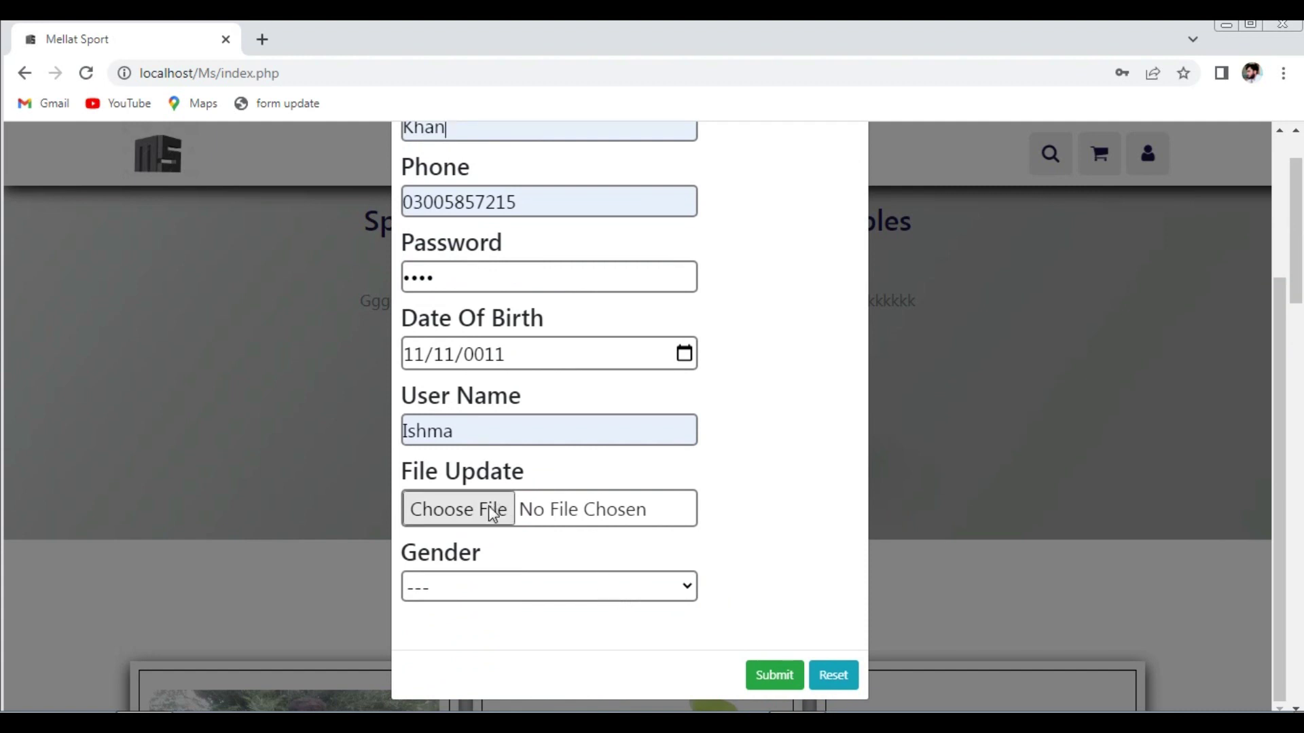
left_click(489, 506)
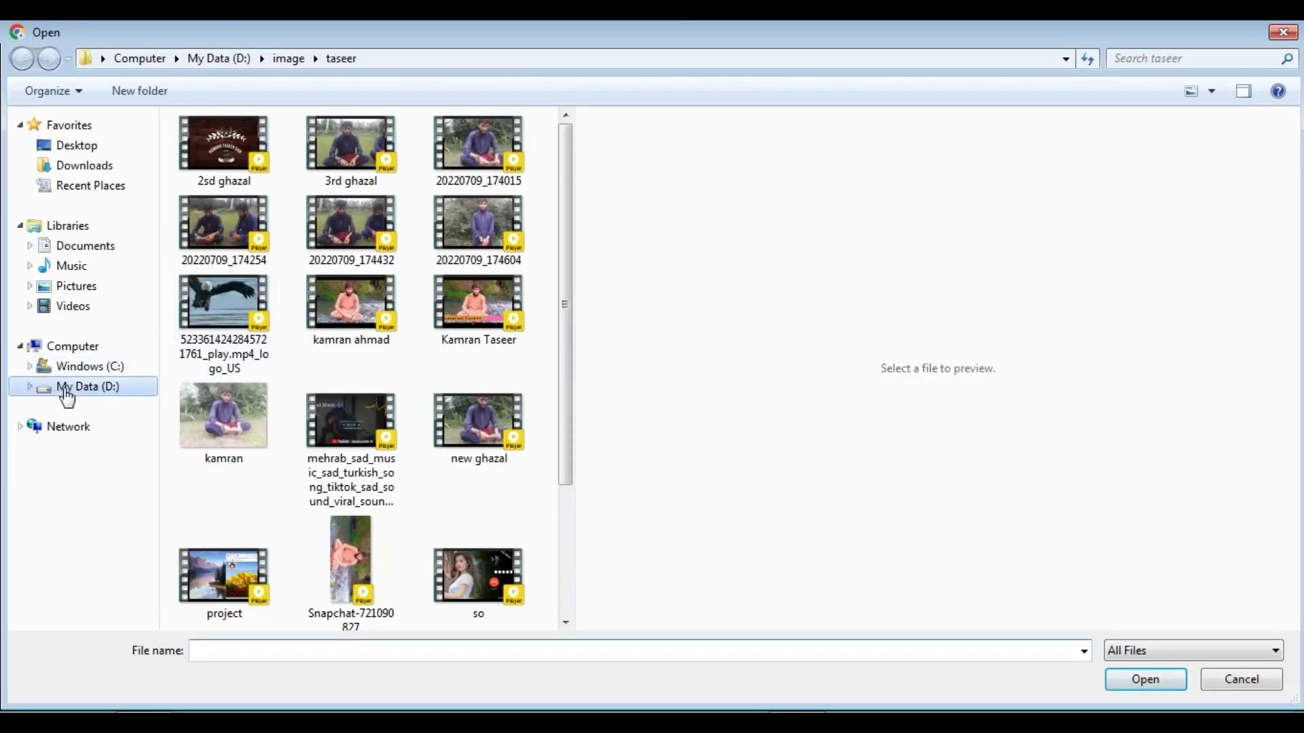
- Choose pic-4 from the Desktop's new\img folder as the account photo
left_click(75, 148)
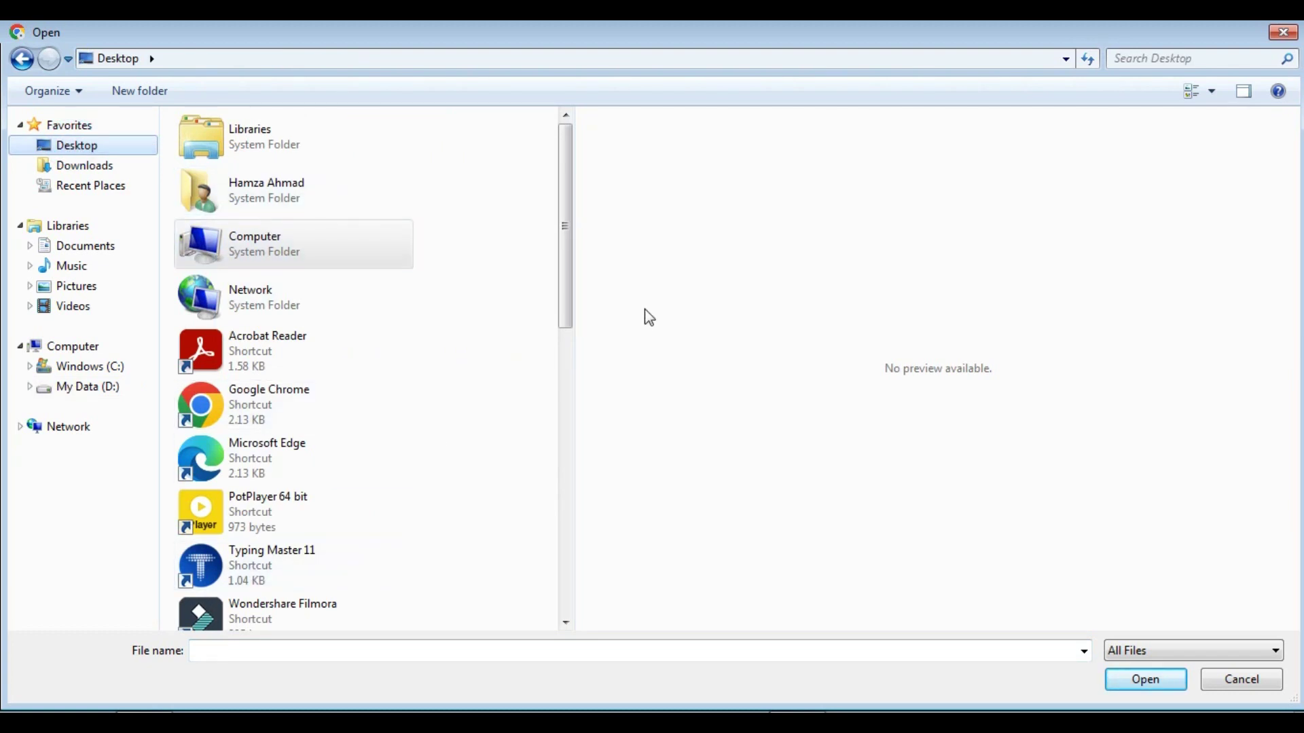
left_click_drag(564, 288, 577, 408)
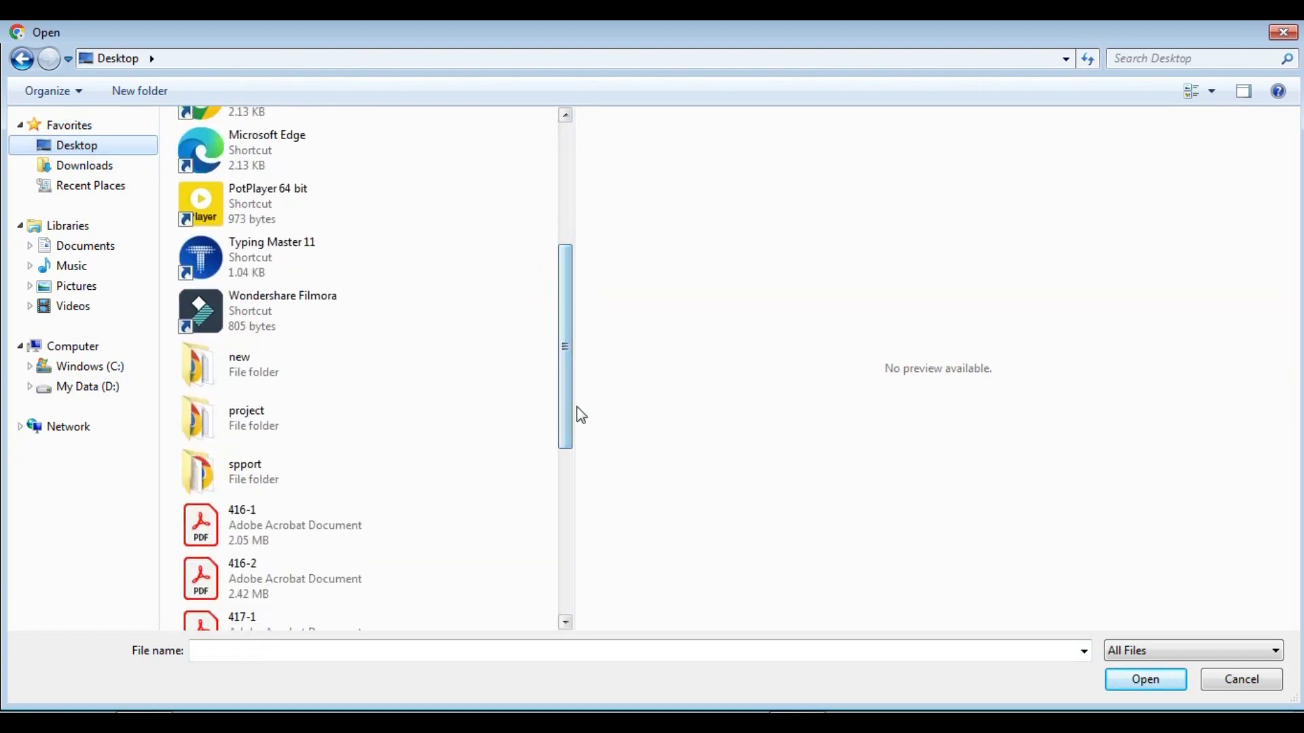
double_click(274, 375)
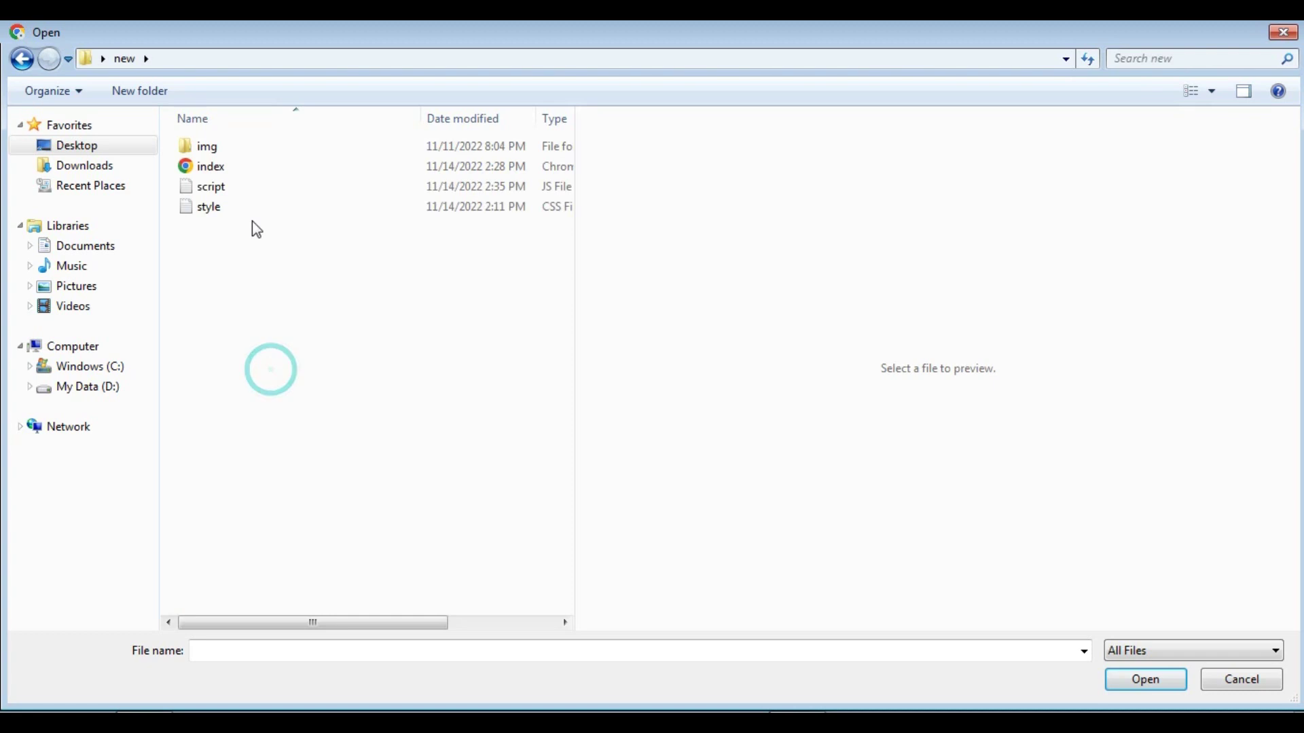
double_click(203, 148)
left_click_drag(565, 293, 559, 445)
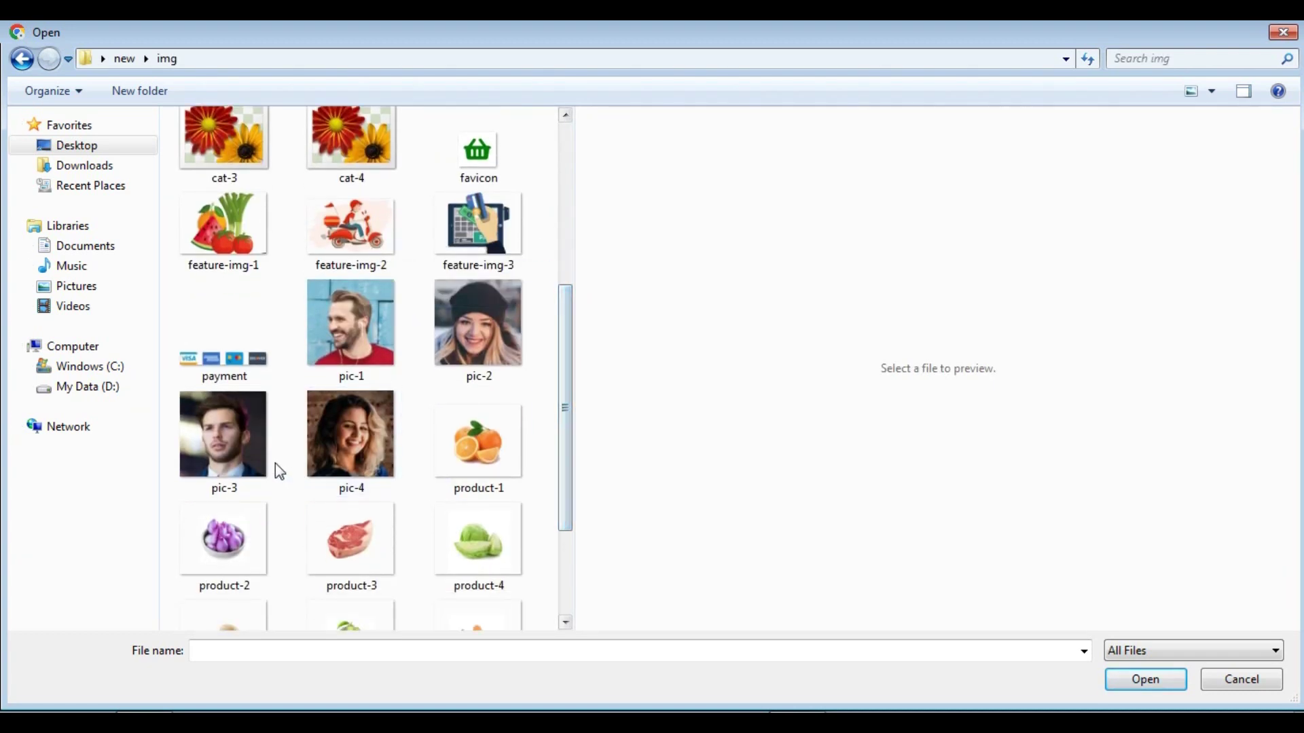
left_click(349, 455)
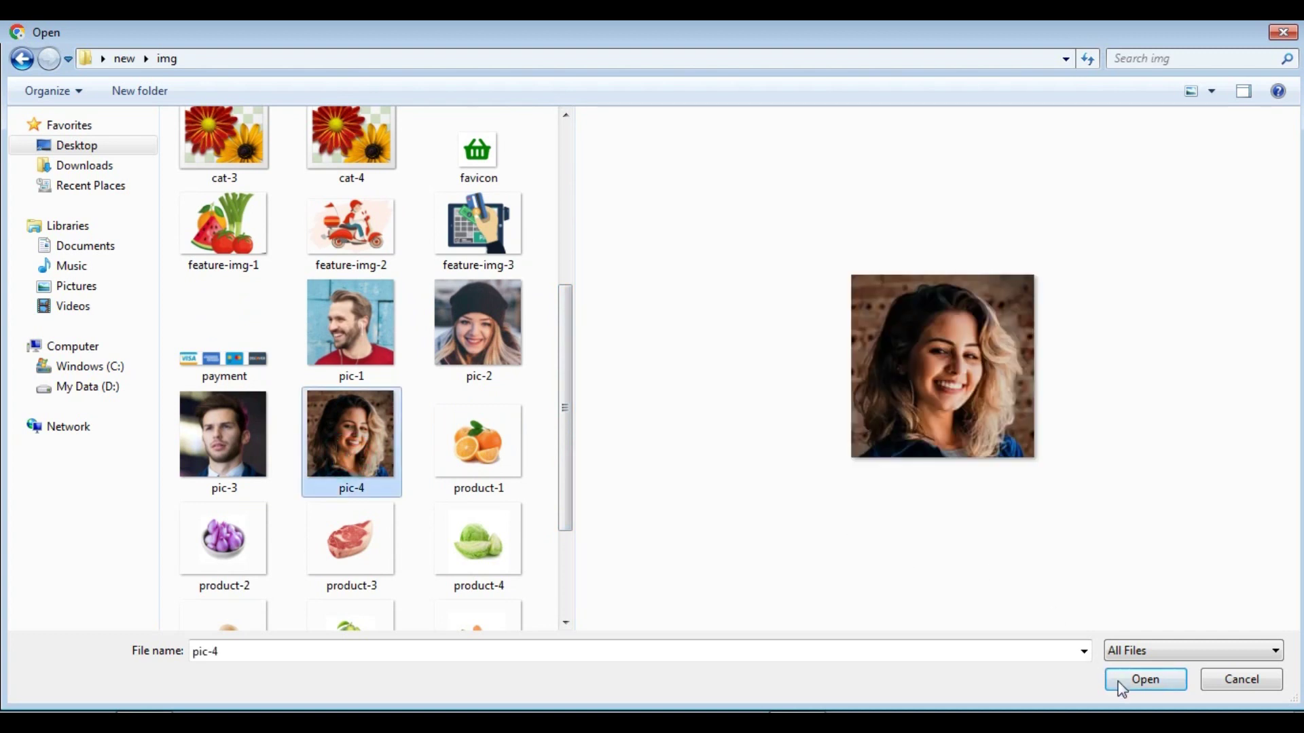
left_click(1122, 681)
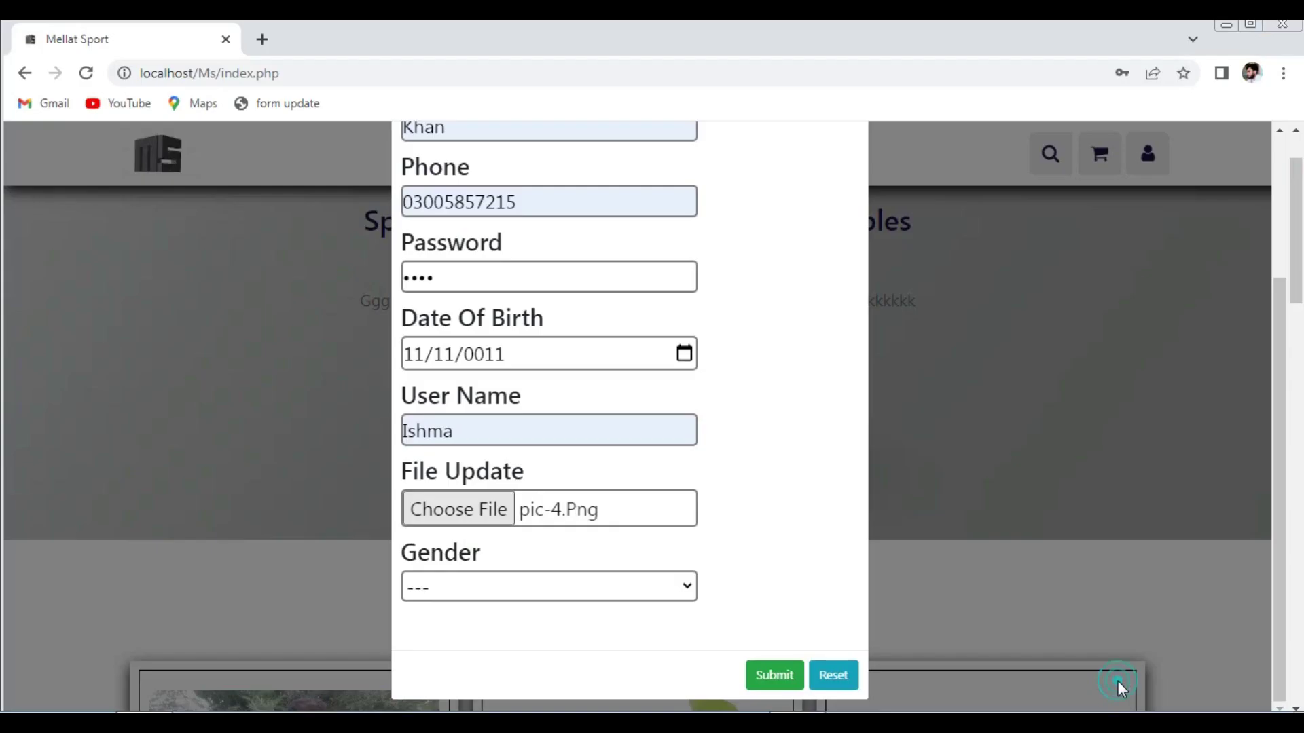
- Set the gender to Female and submit the new account registration
left_click(474, 597)
left_click(466, 645)
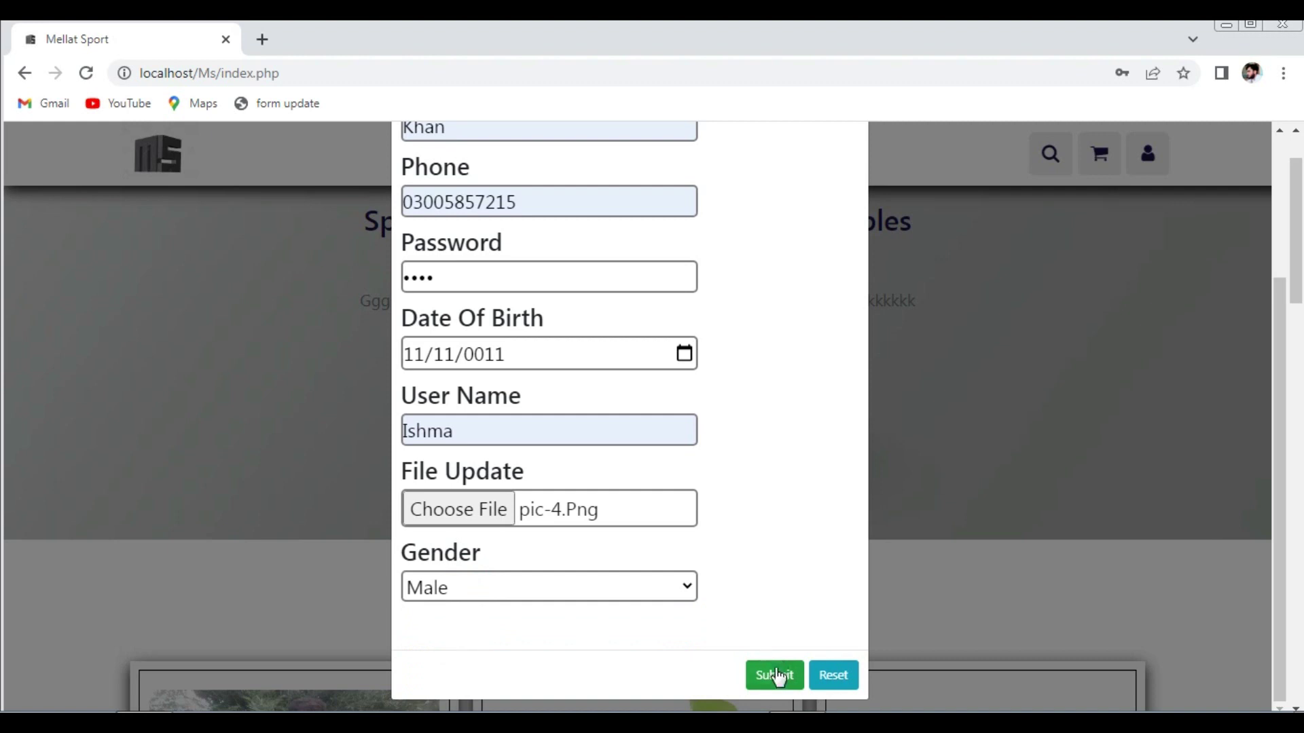
left_click(686, 589)
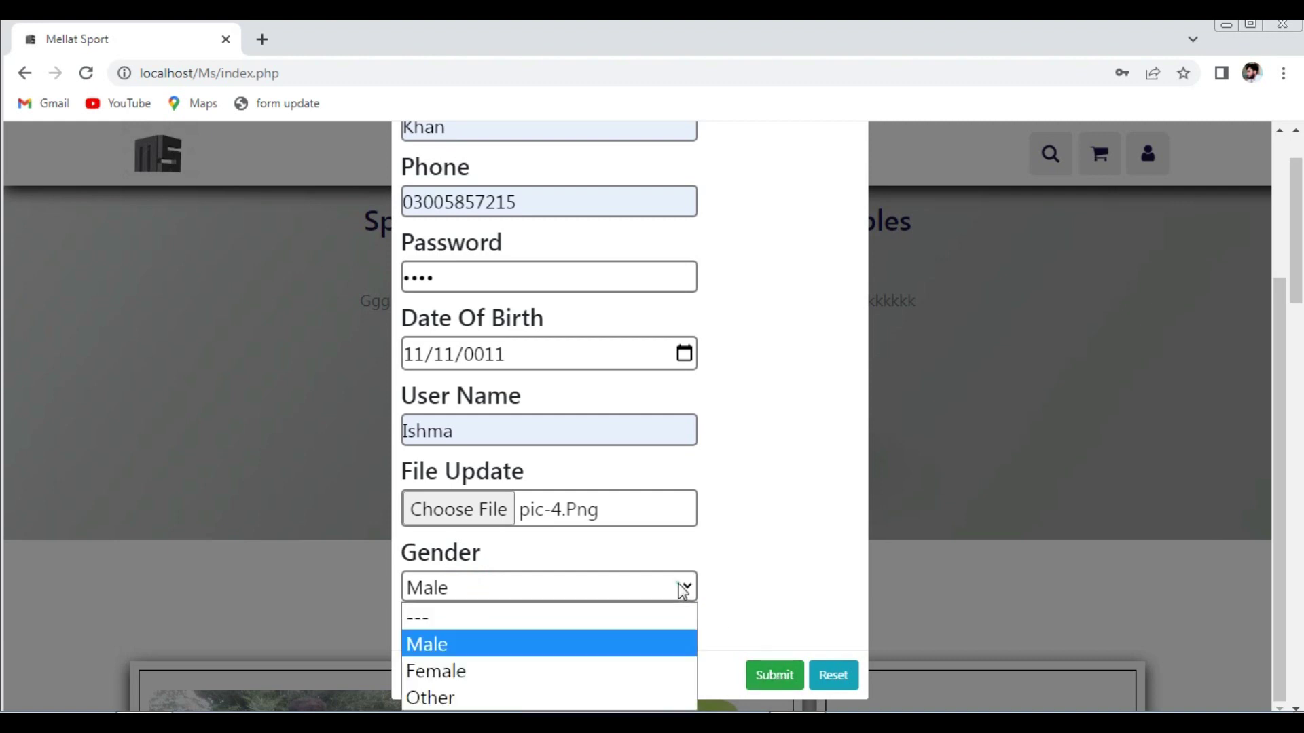
left_click(617, 674)
left_click(765, 682)
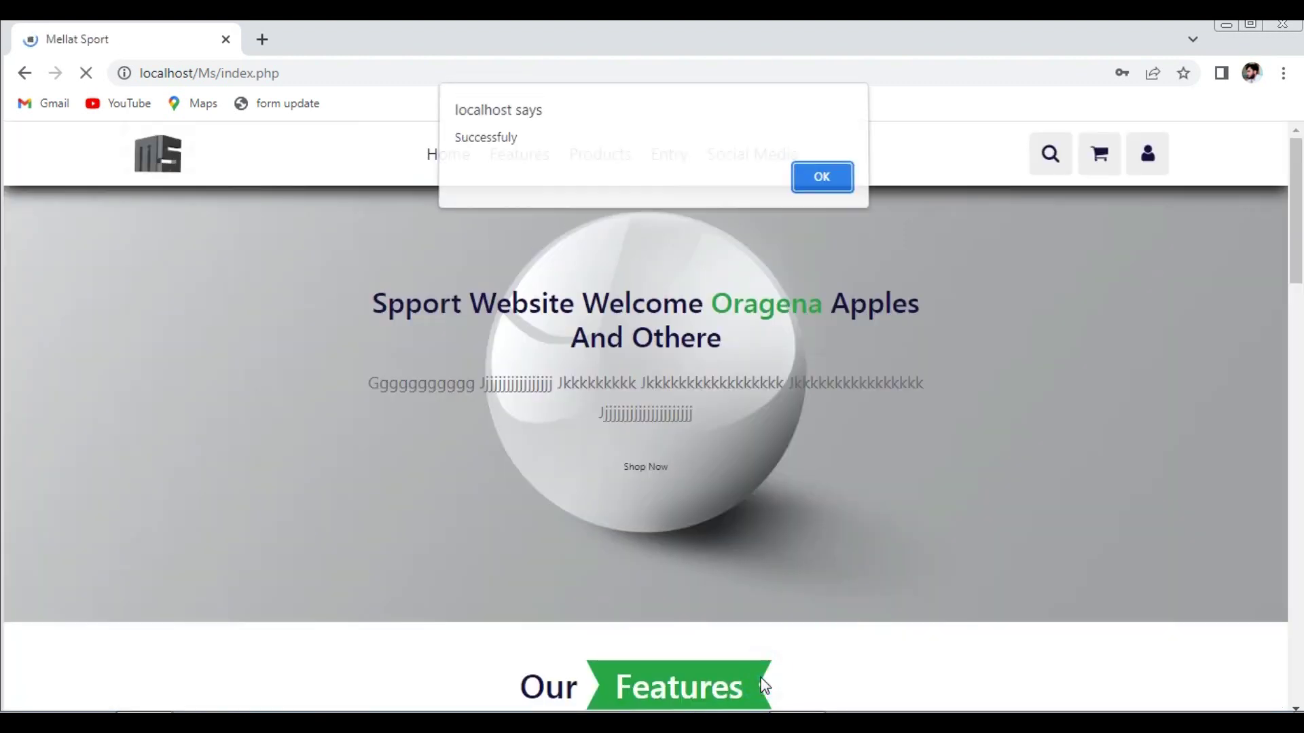
left_click(807, 186)
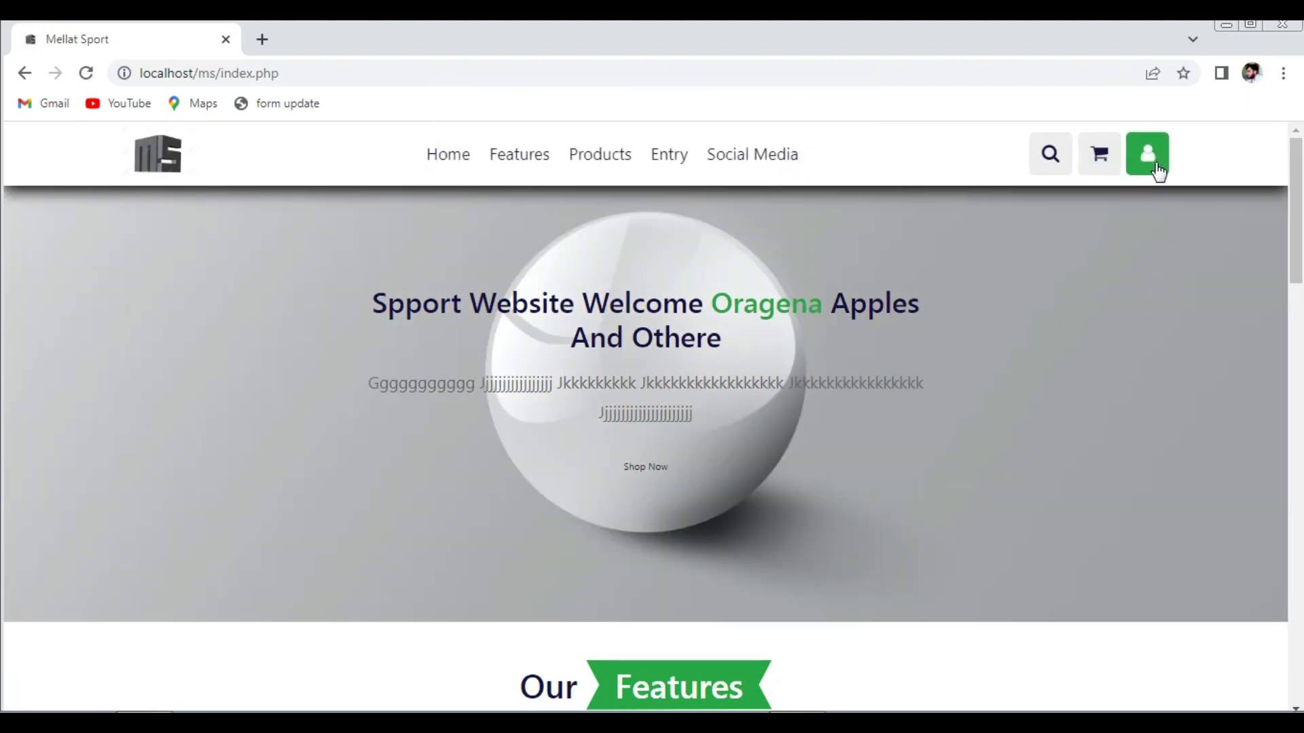
- Log in with the saved account user name and its password
left_click(1157, 167)
left_click(1105, 264)
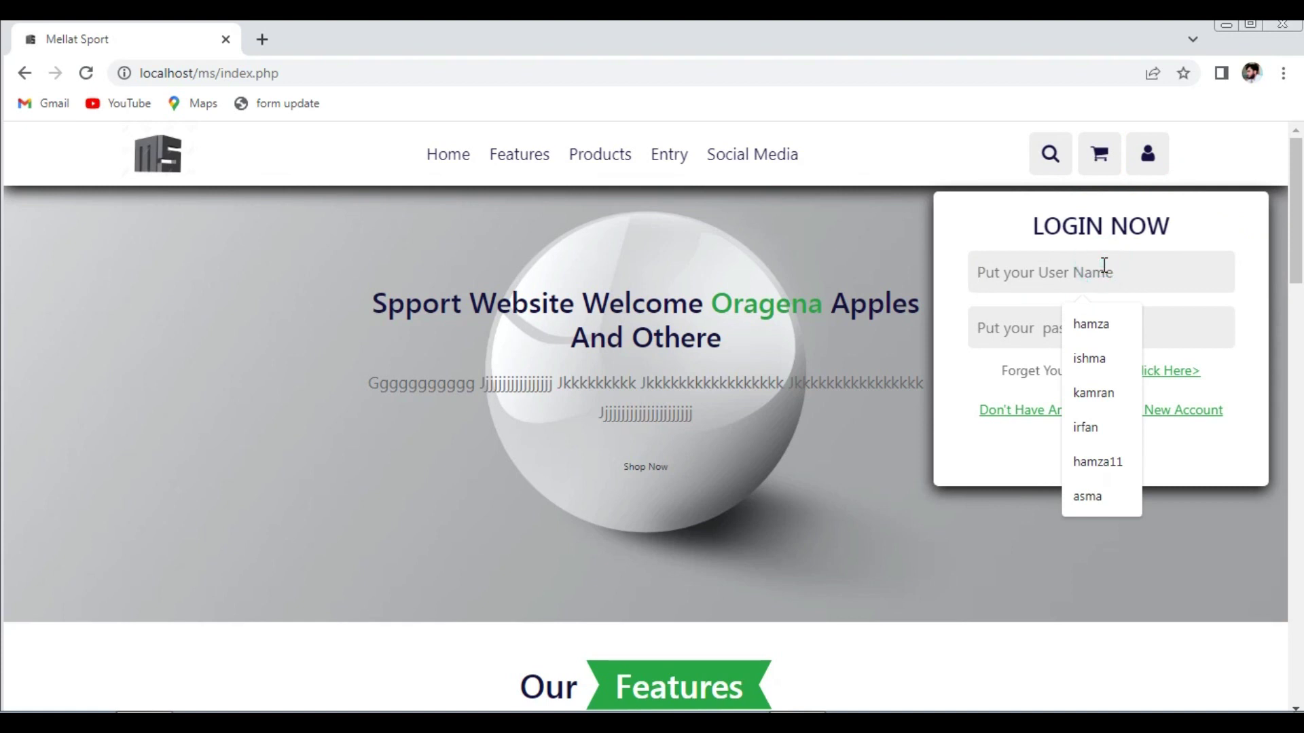
type("i")
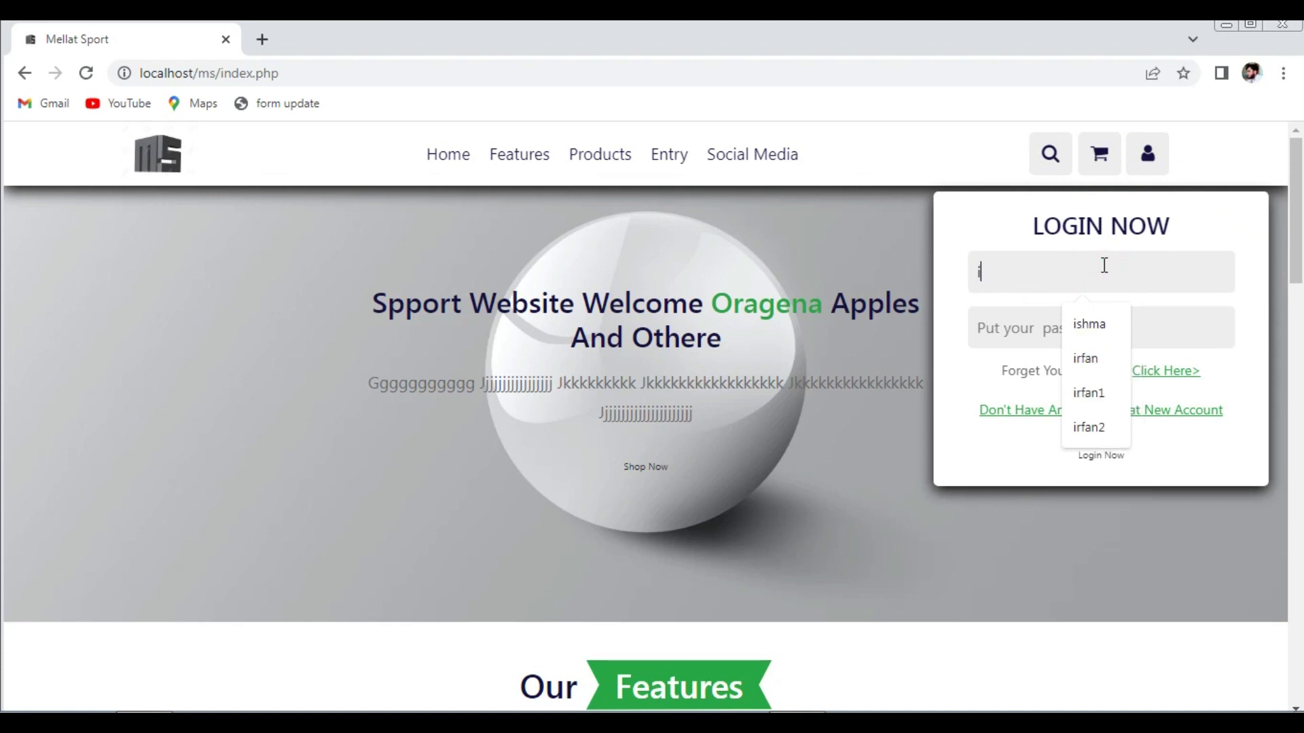
left_click(1093, 319)
left_click(1094, 317)
type("123")
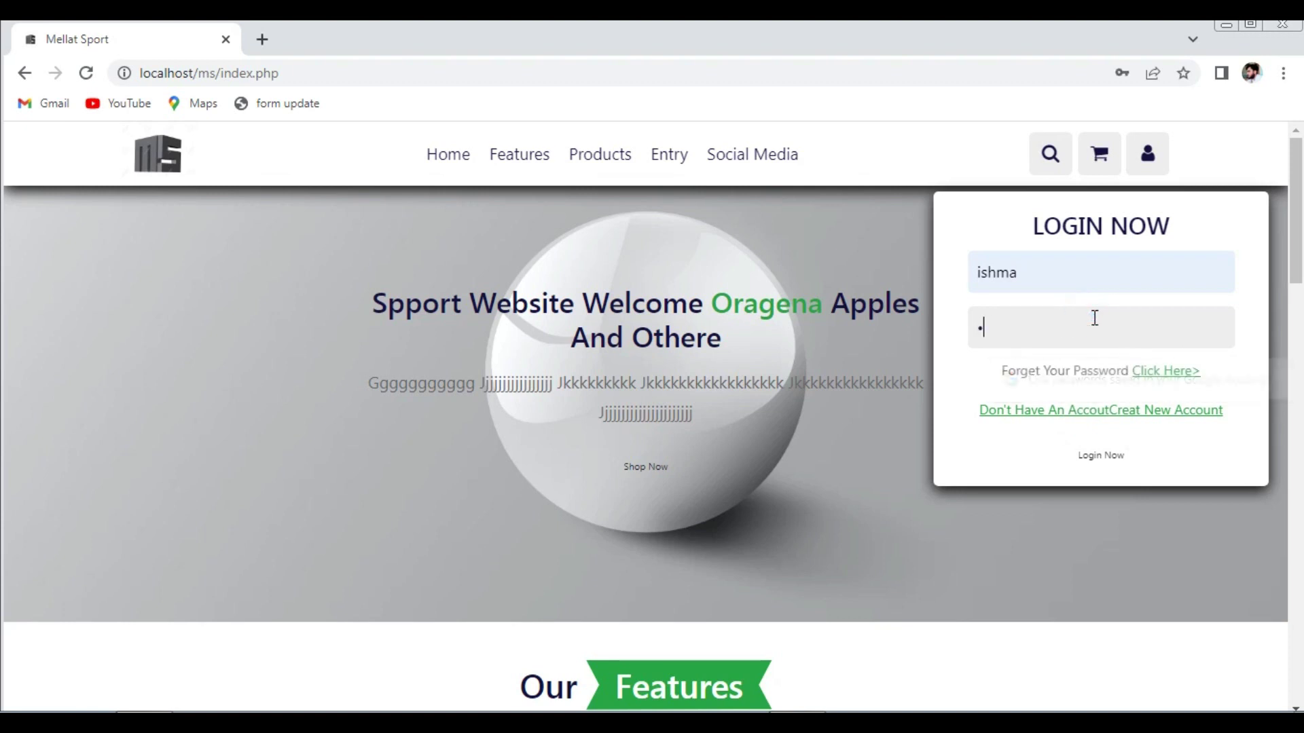
left_click(1114, 461)
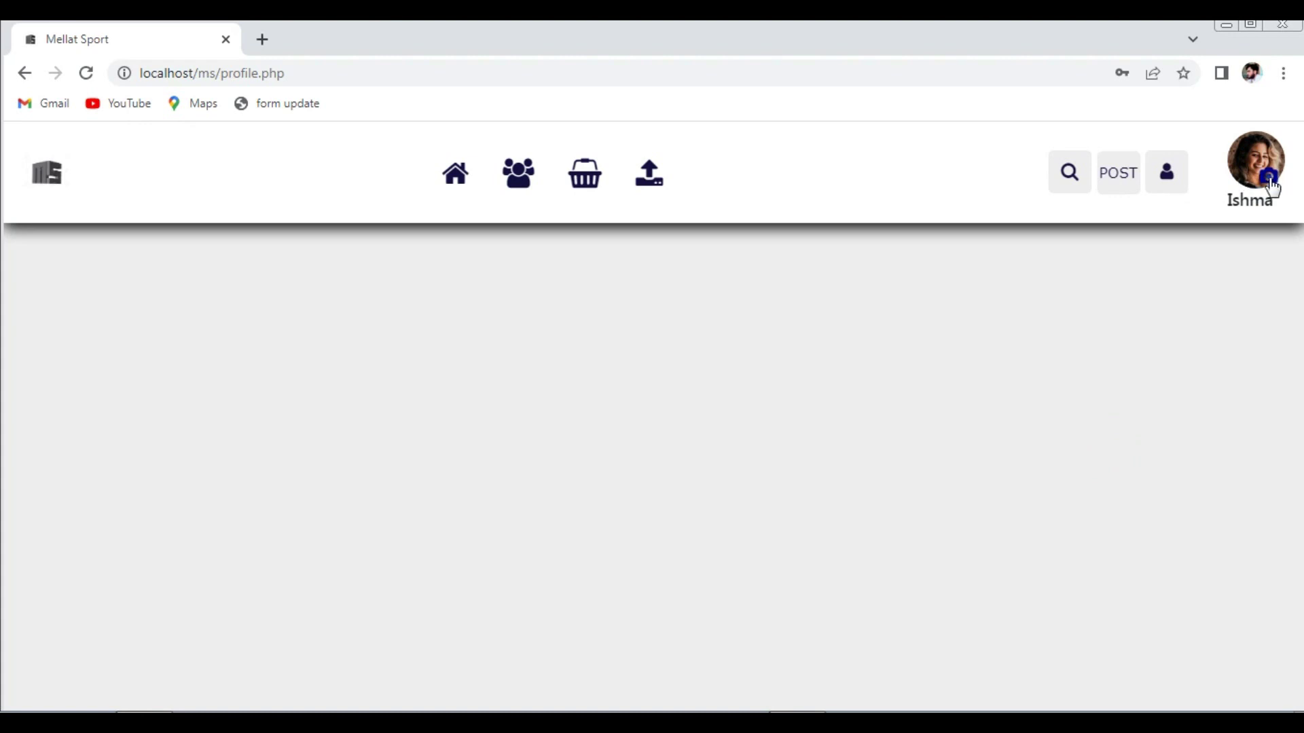
- Upload pic-2 as the profile photo, reload the page, and check the profile card
left_click(1270, 187)
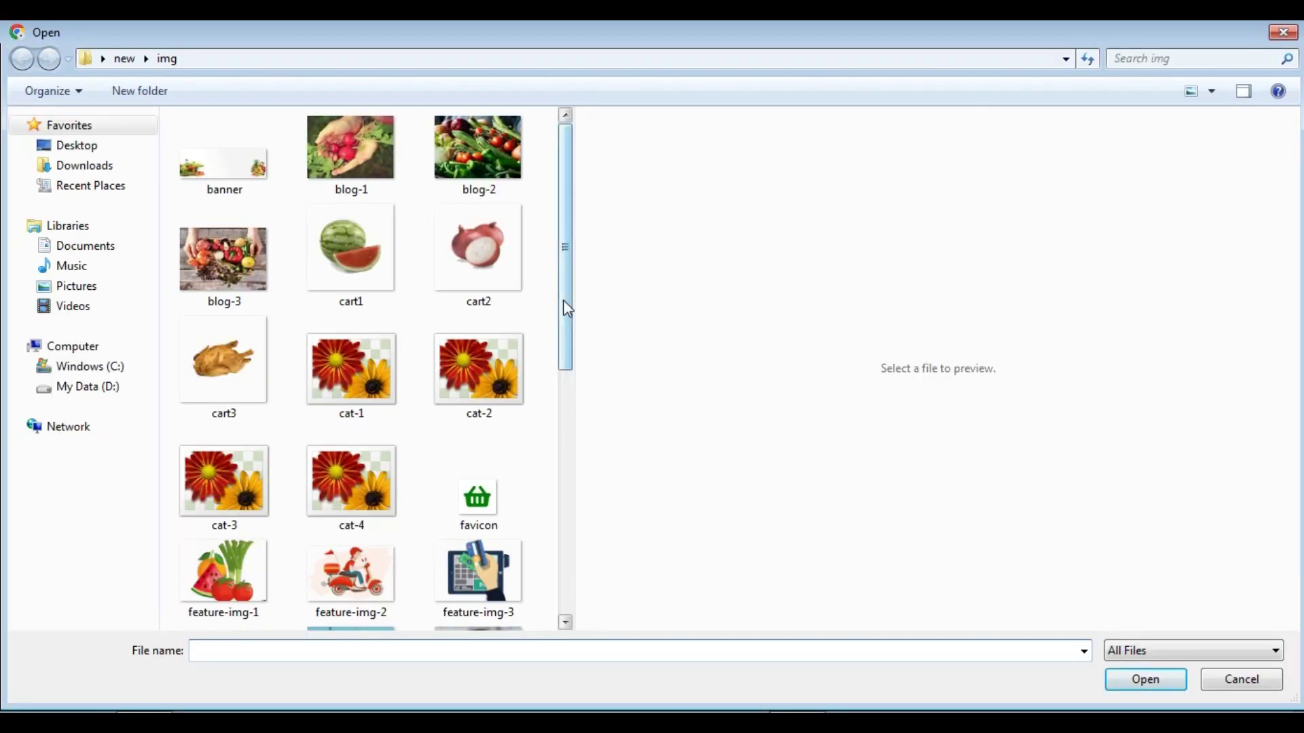
left_click_drag(568, 309, 569, 430)
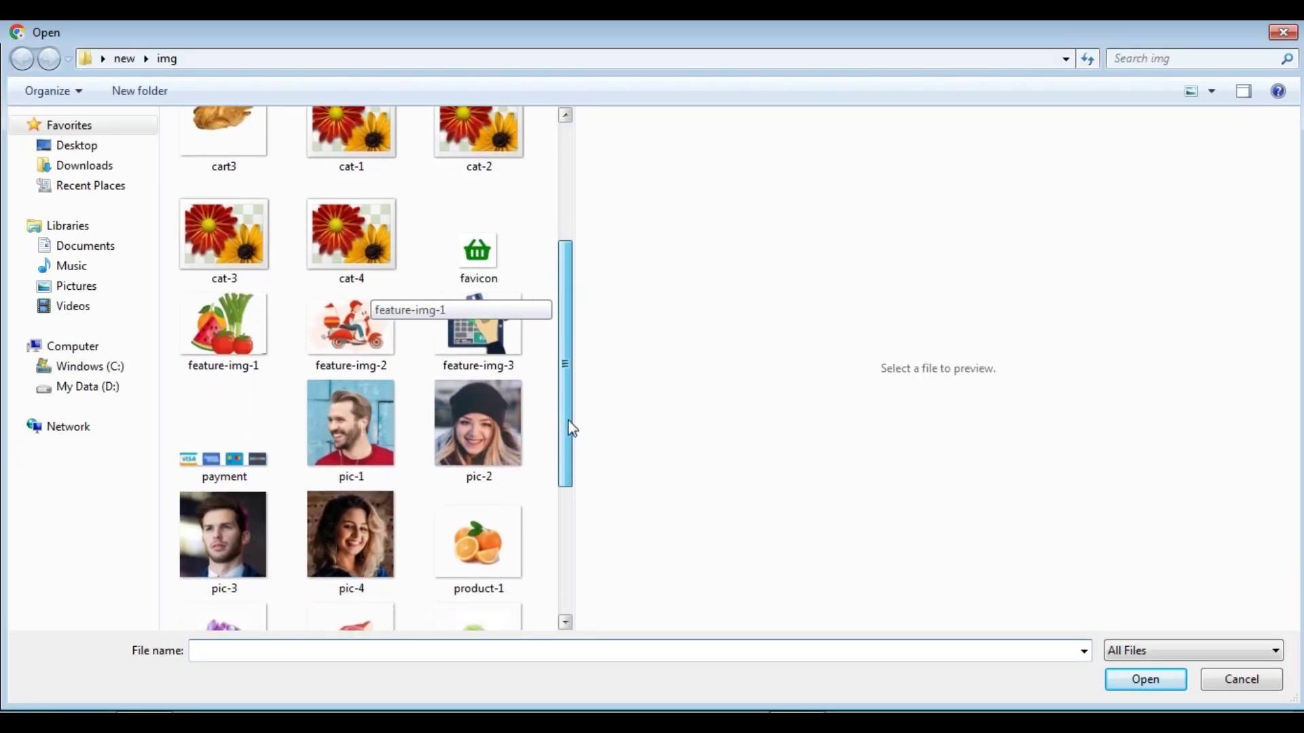
left_click(496, 428)
left_click(1134, 681)
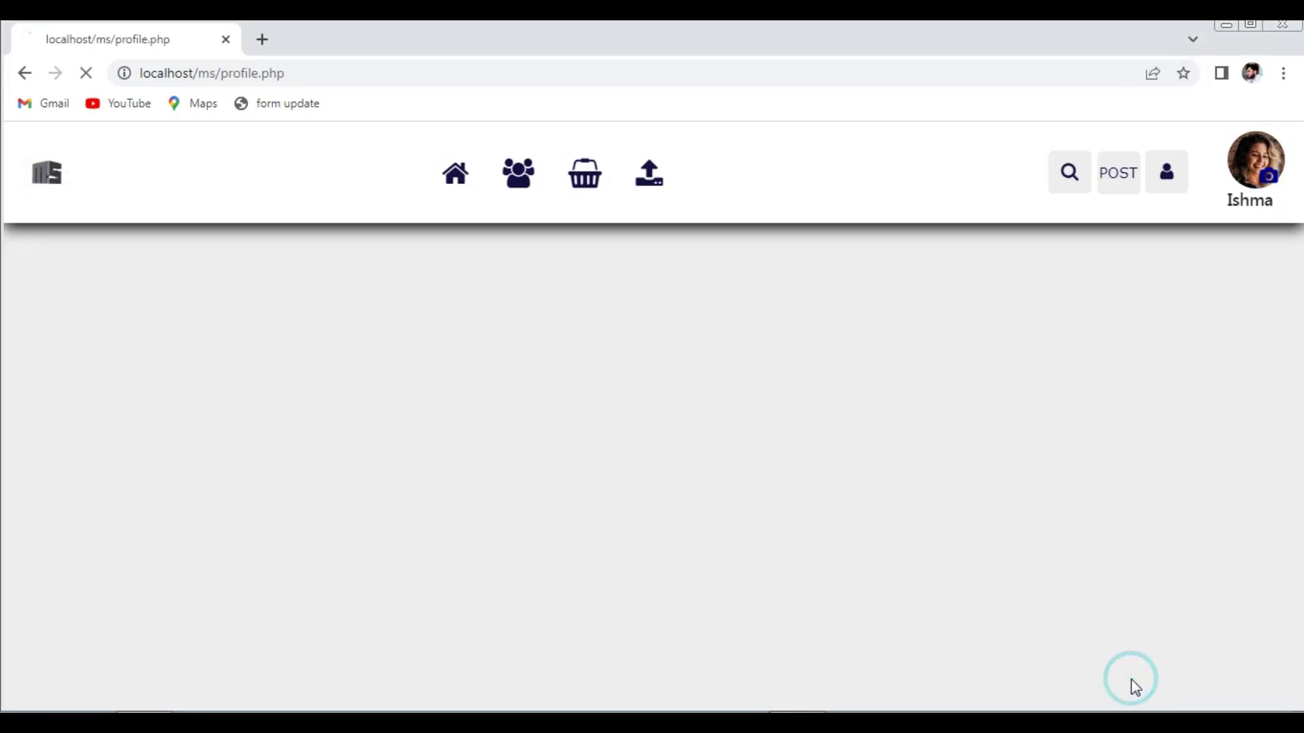
left_click(86, 73)
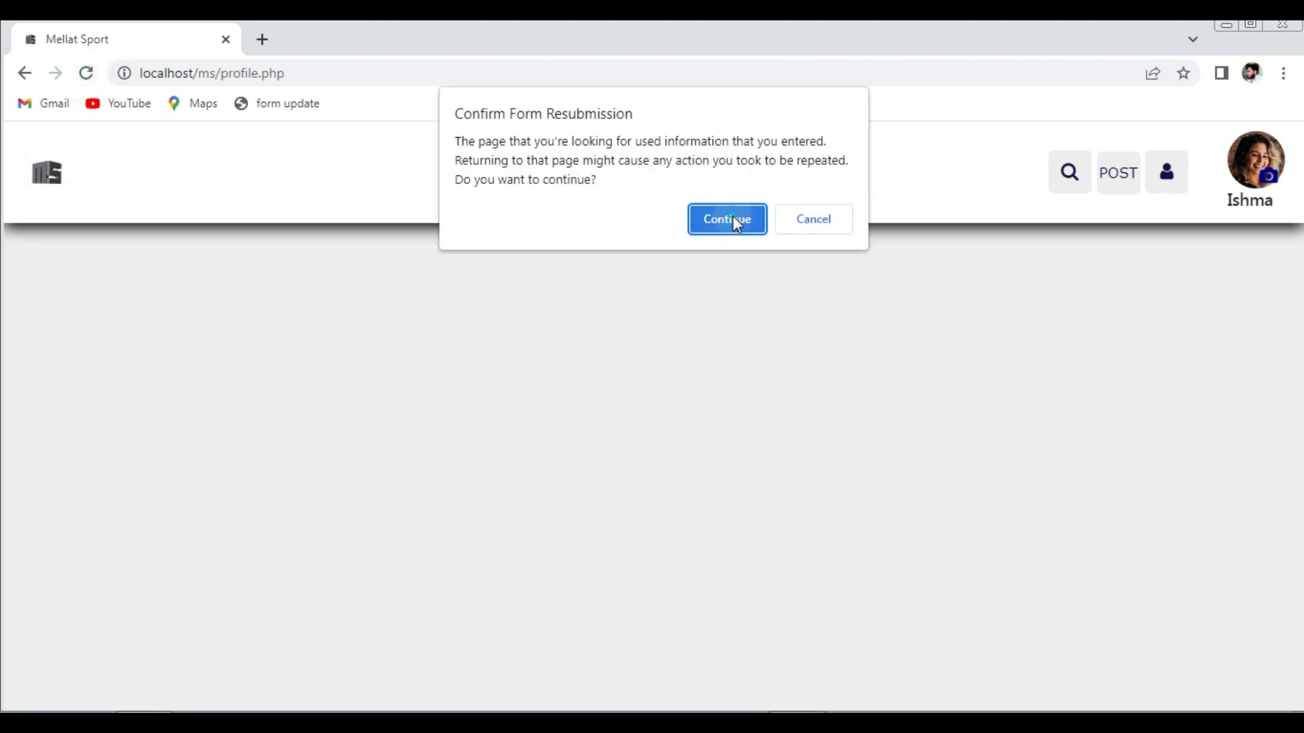
left_click(732, 218)
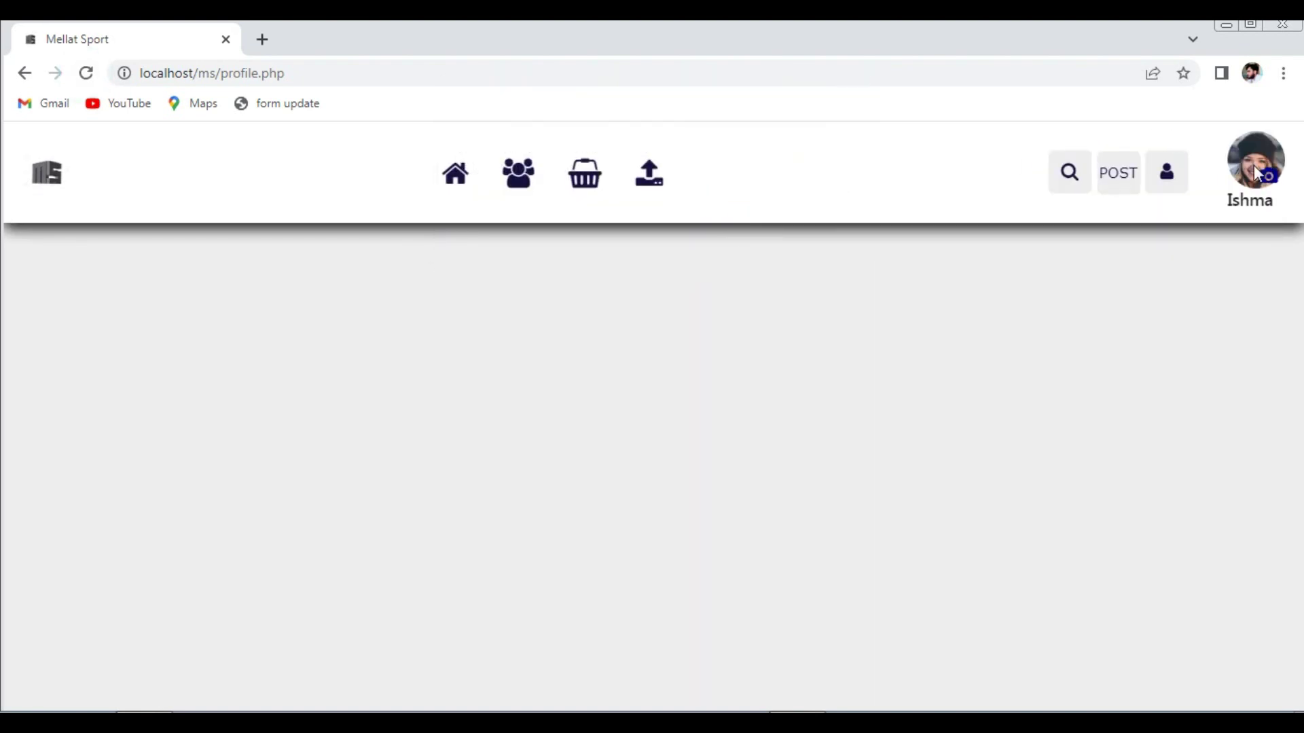
left_click(1166, 184)
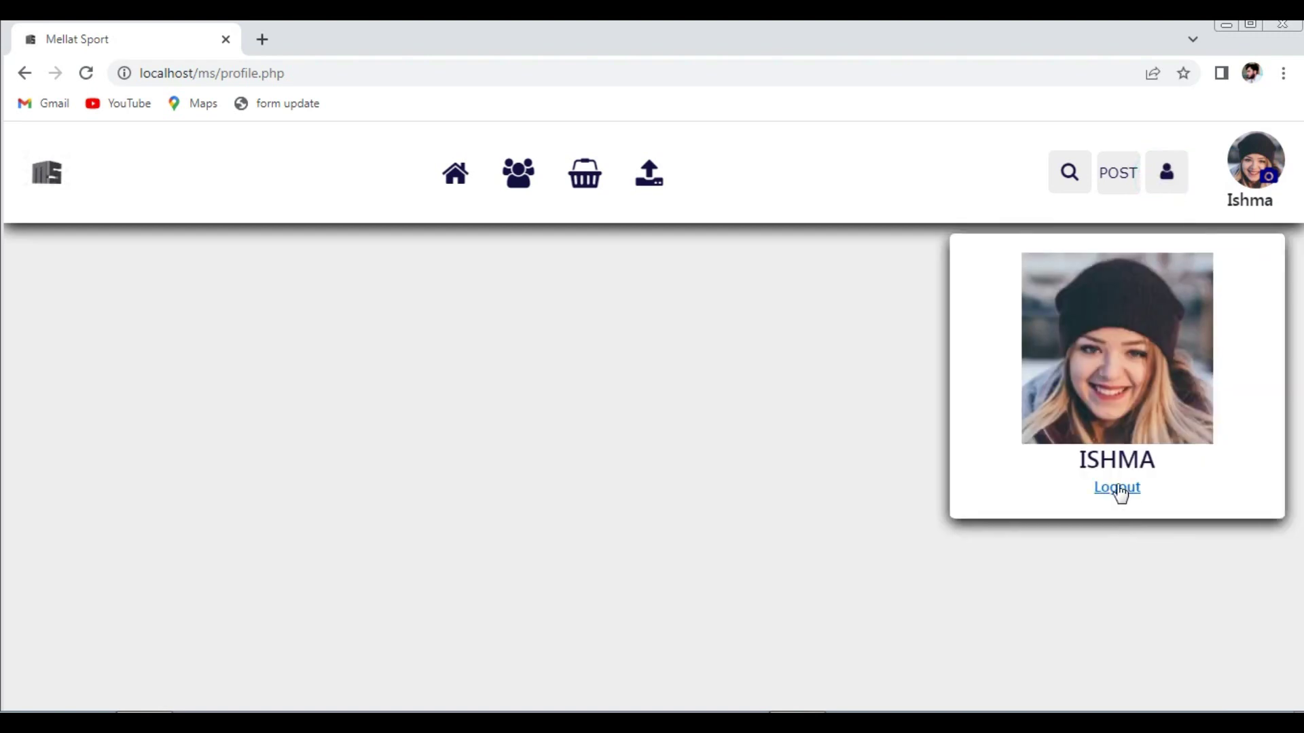
left_click(862, 445)
- Replace the profile photo with pic-4, reload, and check the profile card again
left_click(1268, 177)
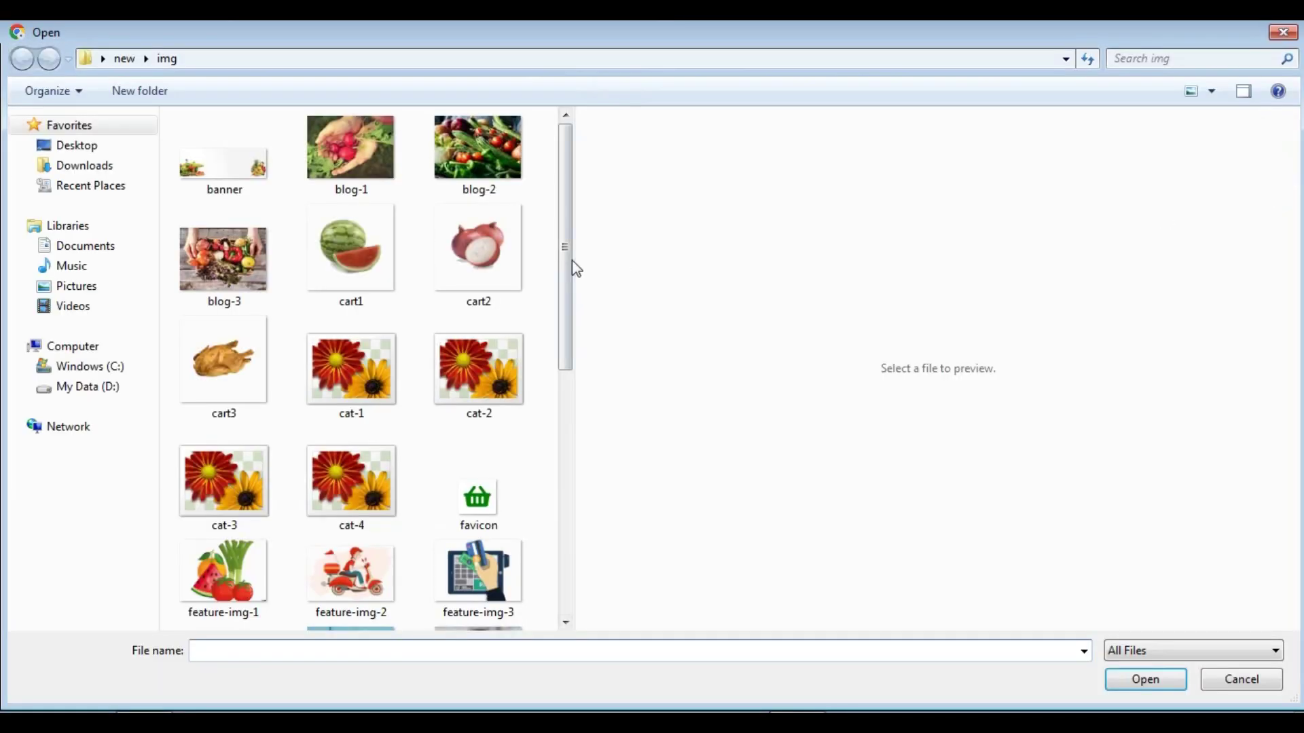
left_click_drag(565, 261, 566, 402)
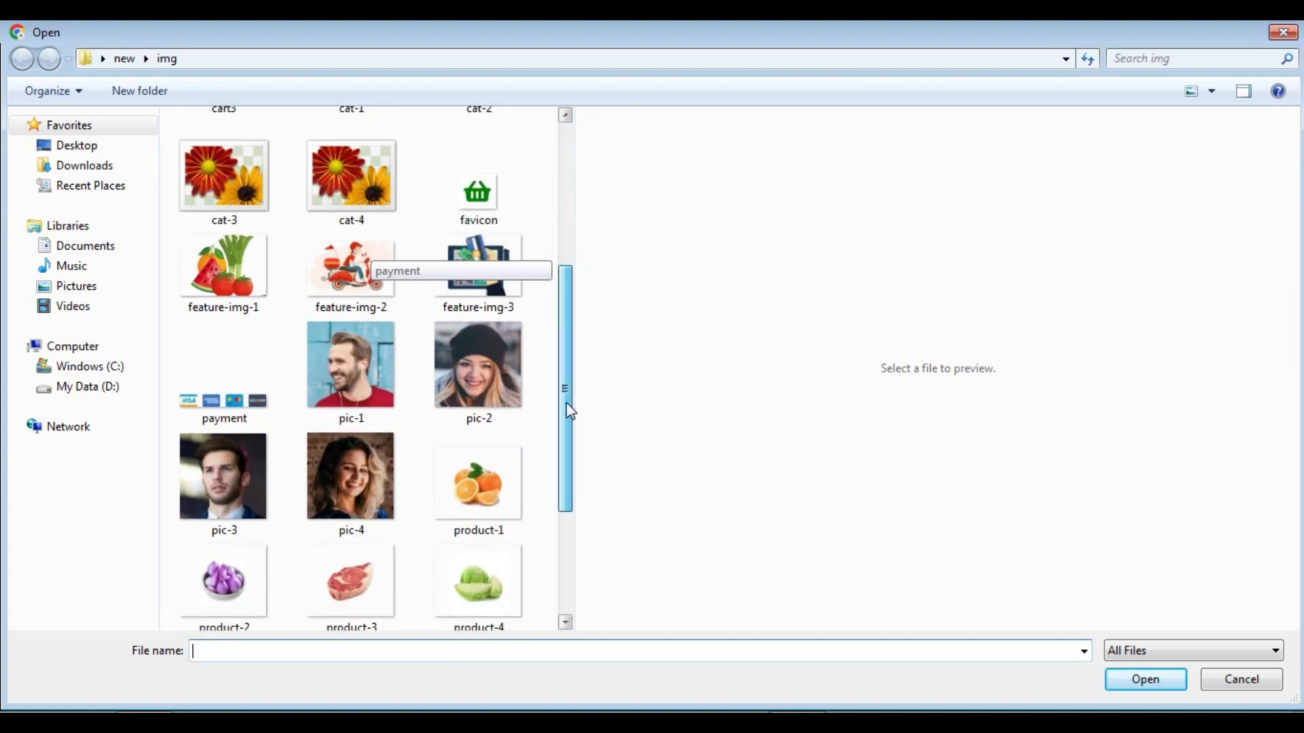
left_click(380, 465)
left_click(1146, 682)
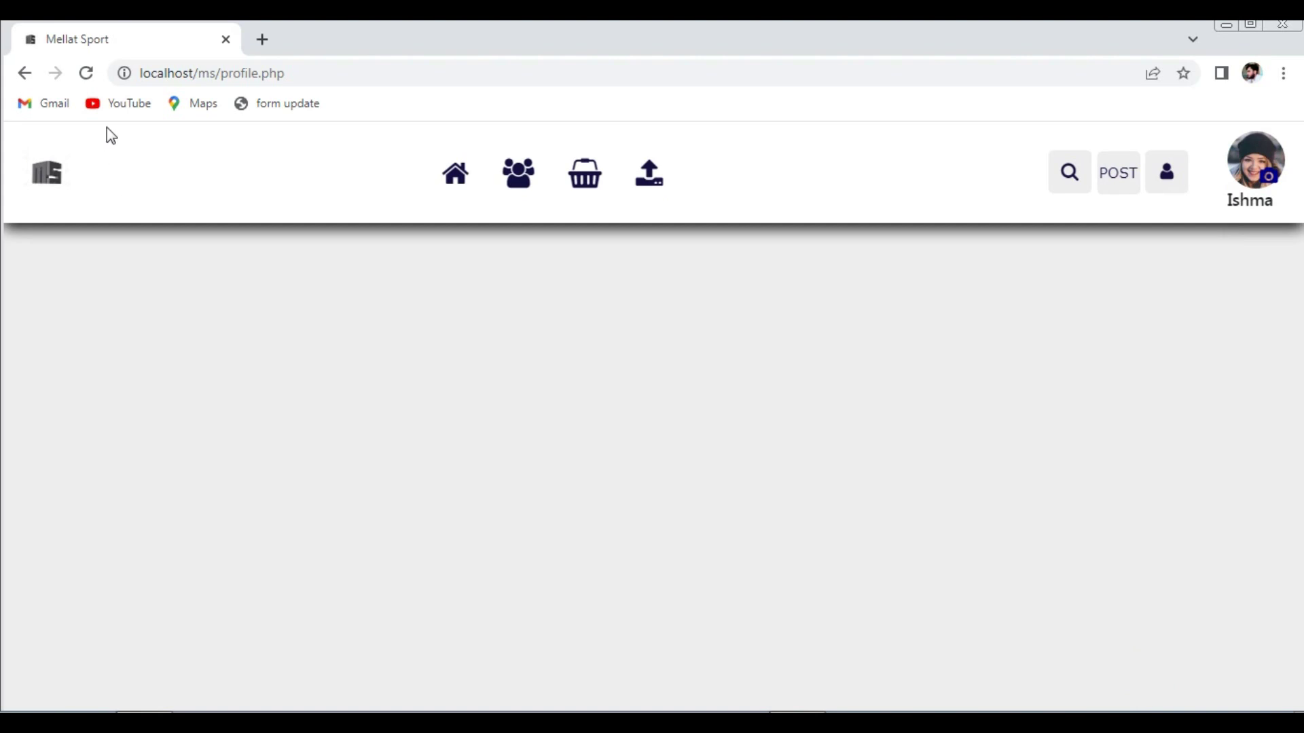
left_click(86, 73)
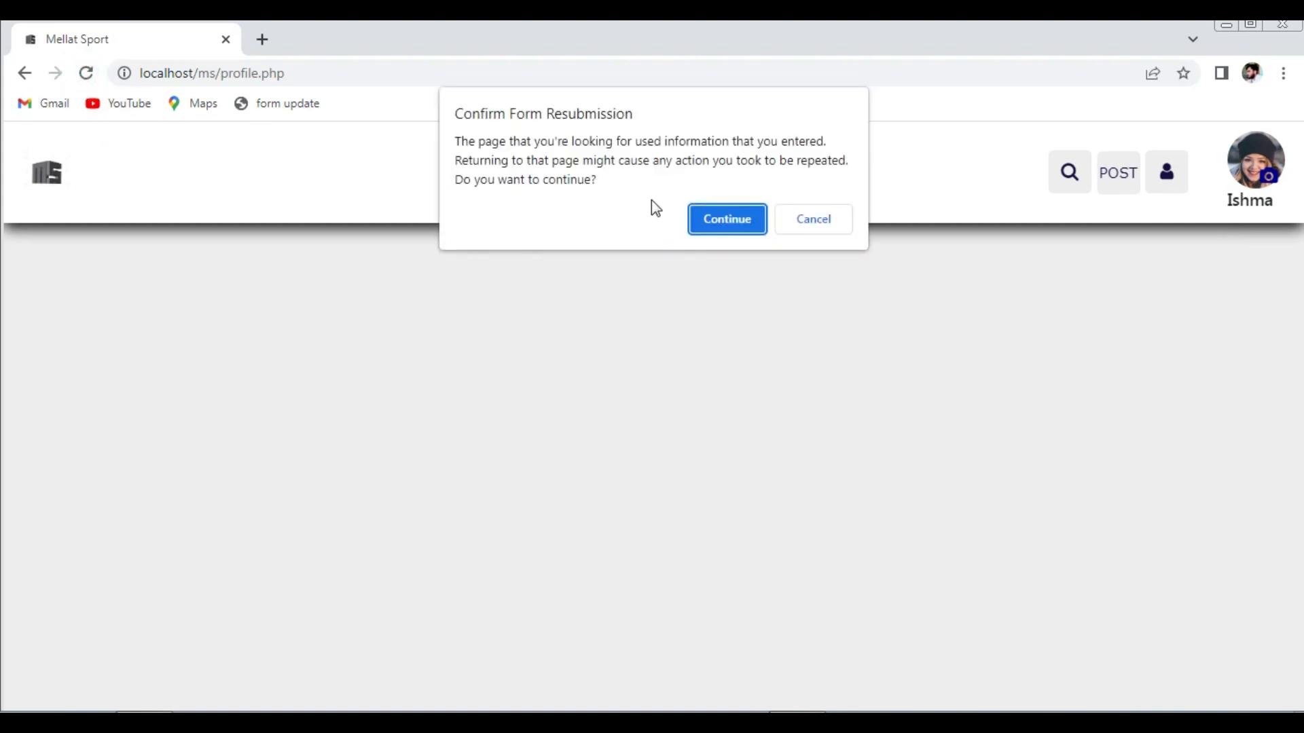
left_click(700, 220)
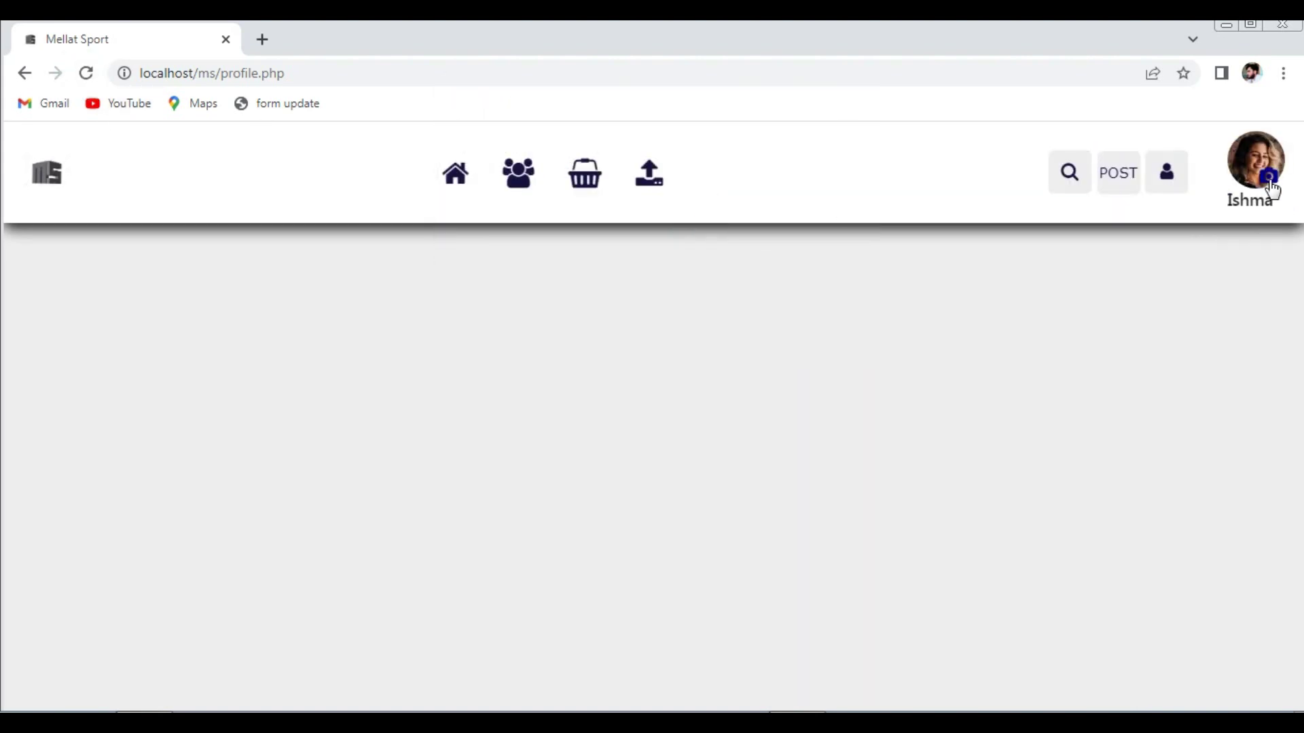
left_click(1154, 191)
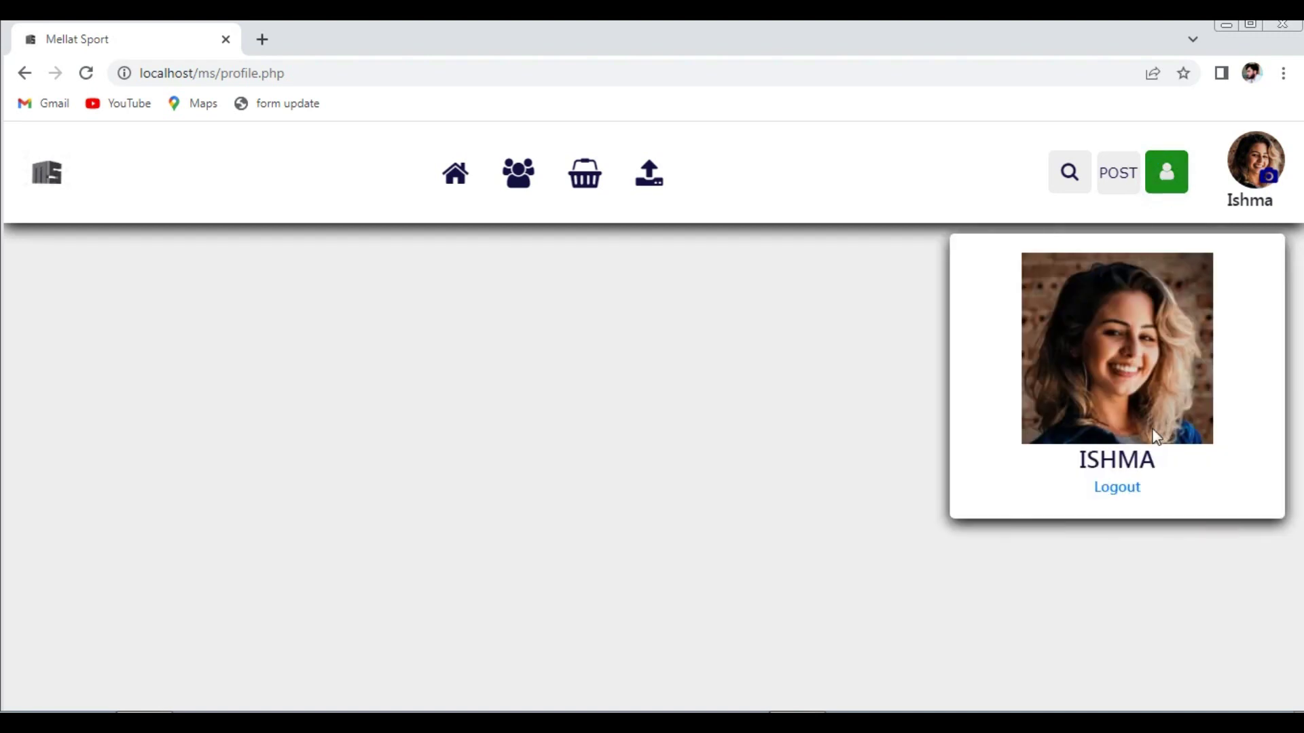
left_click(834, 352)
- Start a new post headed 'This Is My Post' with content 'A'
left_click(1111, 180)
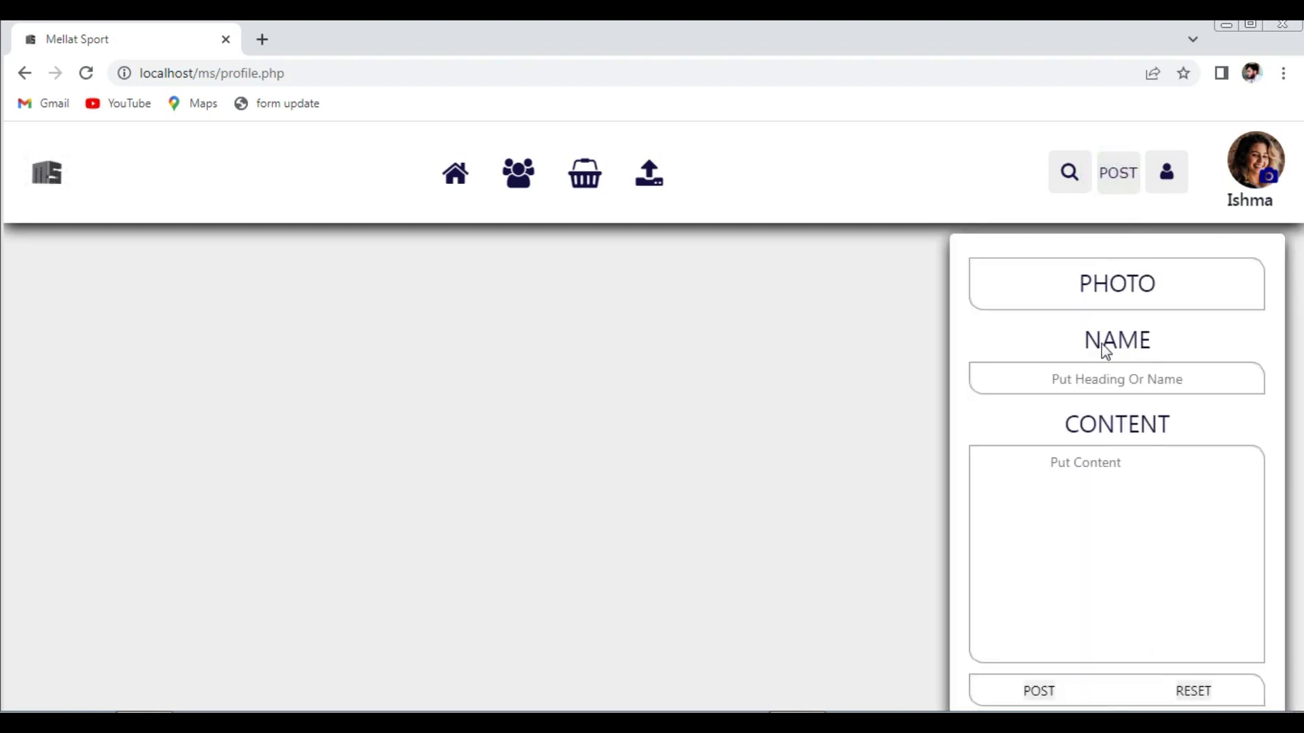
left_click(1097, 377)
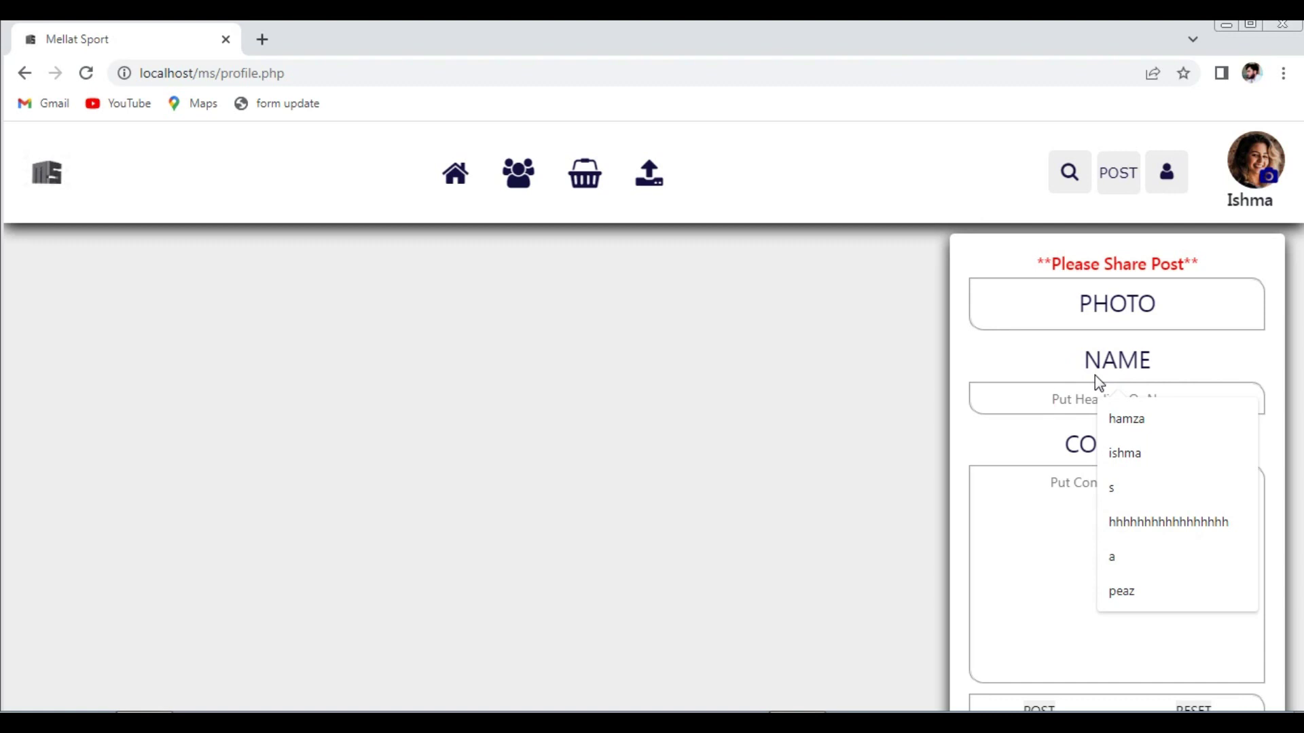
type("Thi")
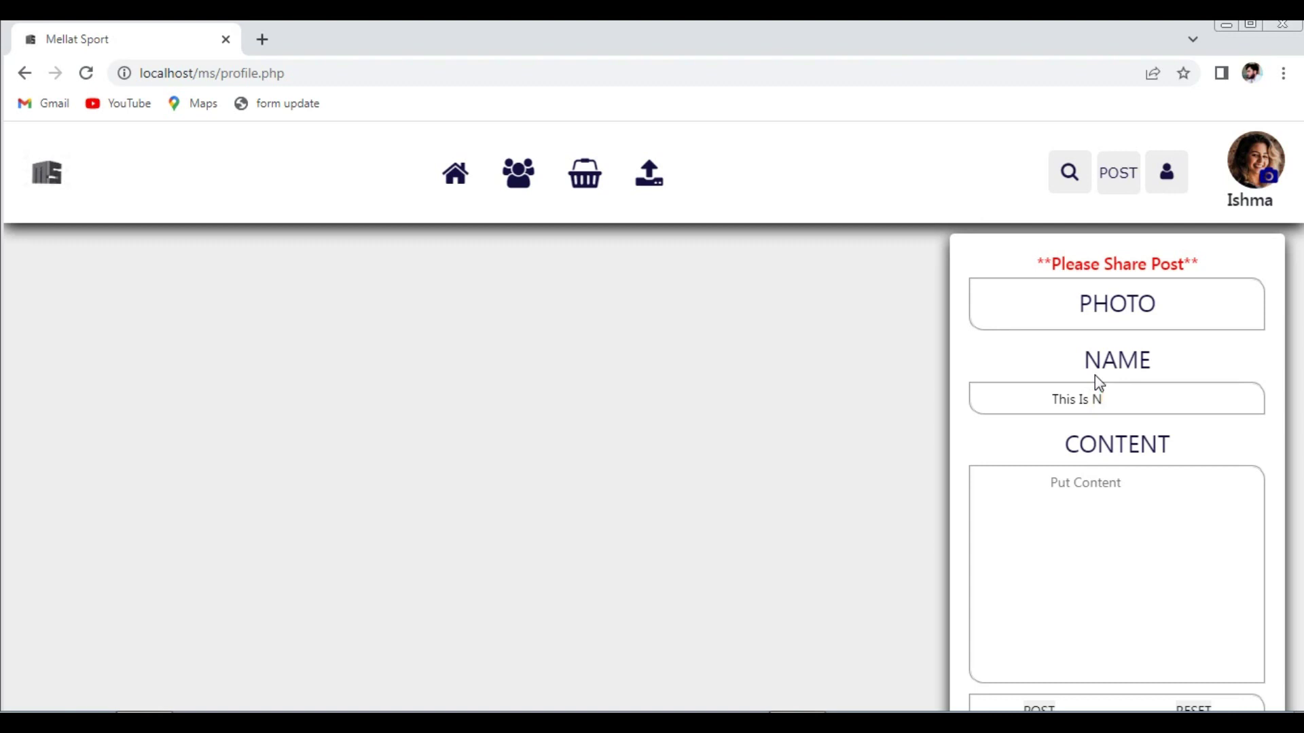
type("s Is My Post")
scroll(1079, 482, "down", 1)
left_click(1080, 483)
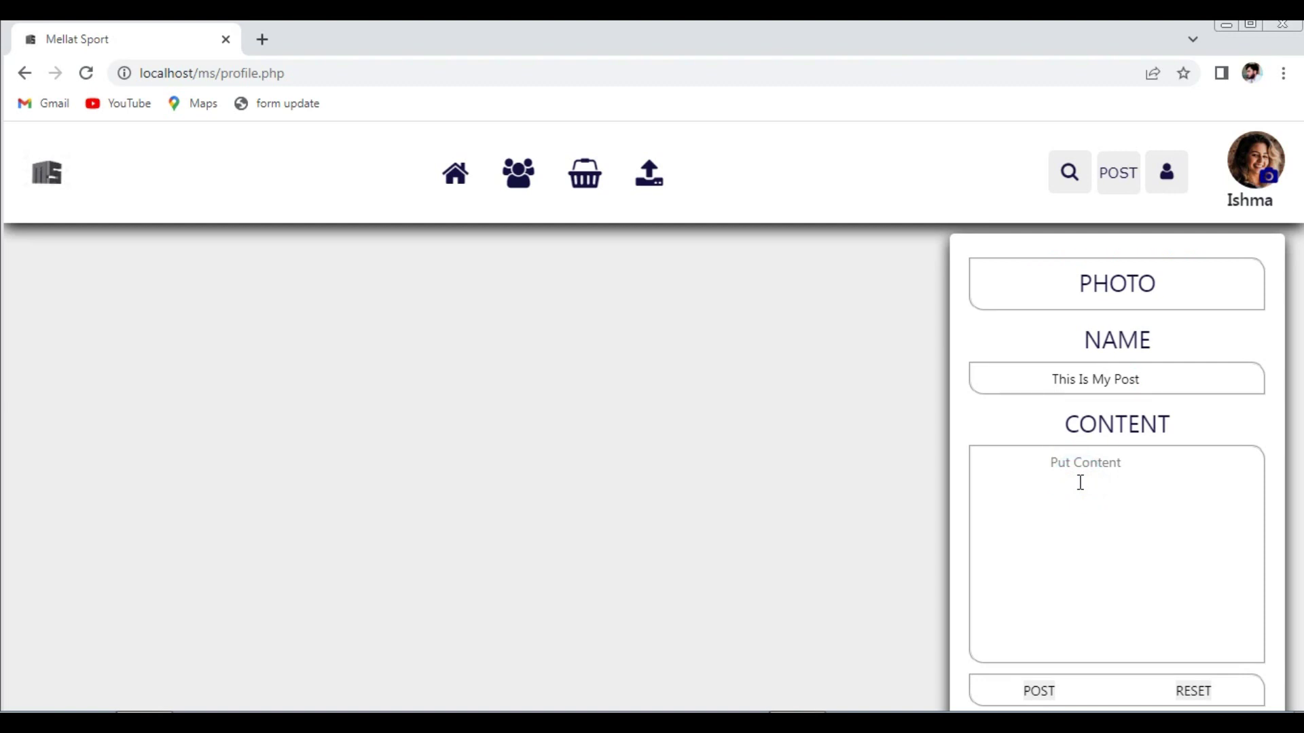
type("About The Post")
- Attach the blog-3 vegetable-box image, publish the post, and view the social feed
left_click(1103, 285)
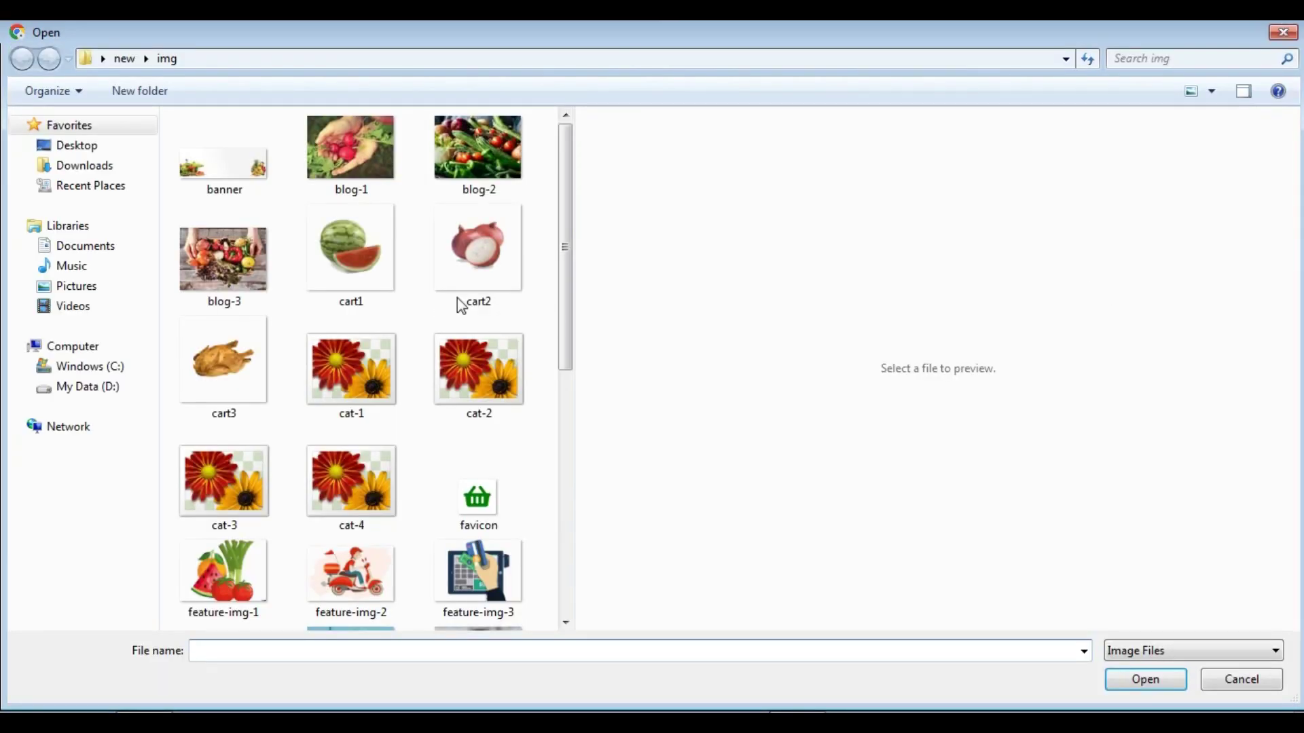
left_click(249, 265)
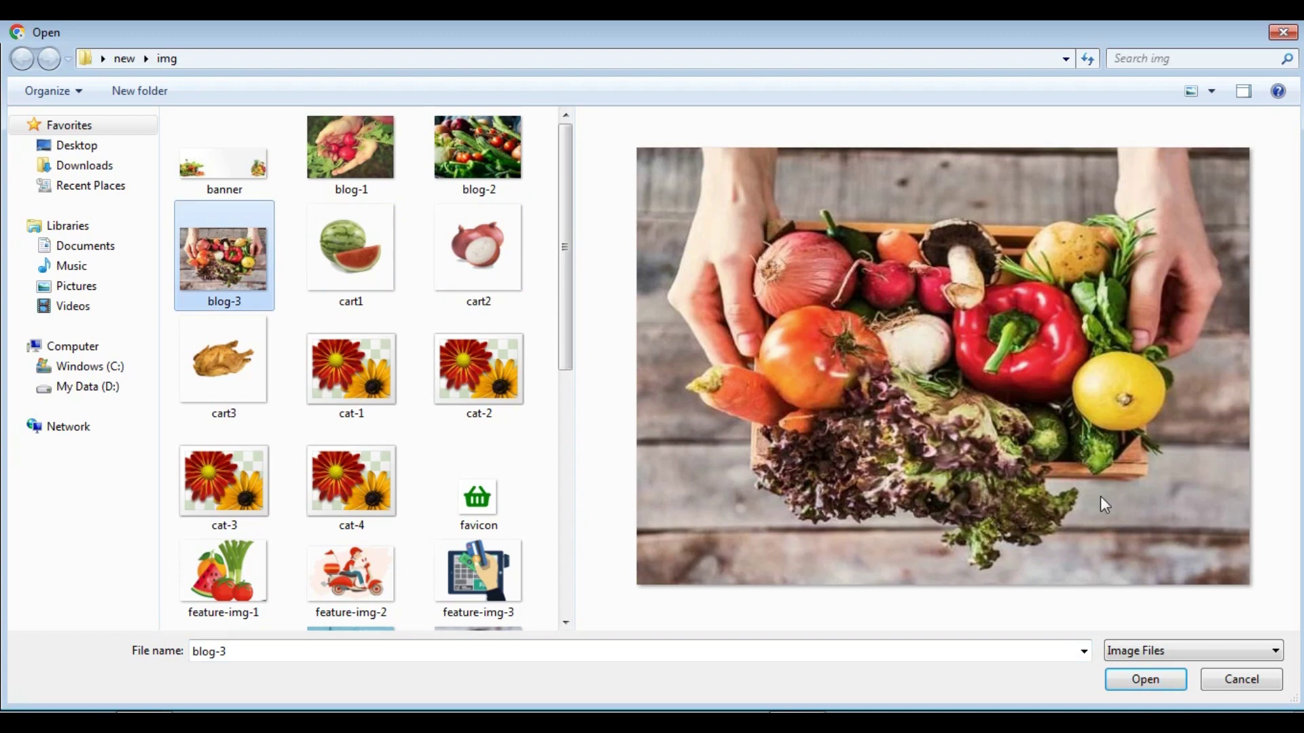
left_click(1143, 683)
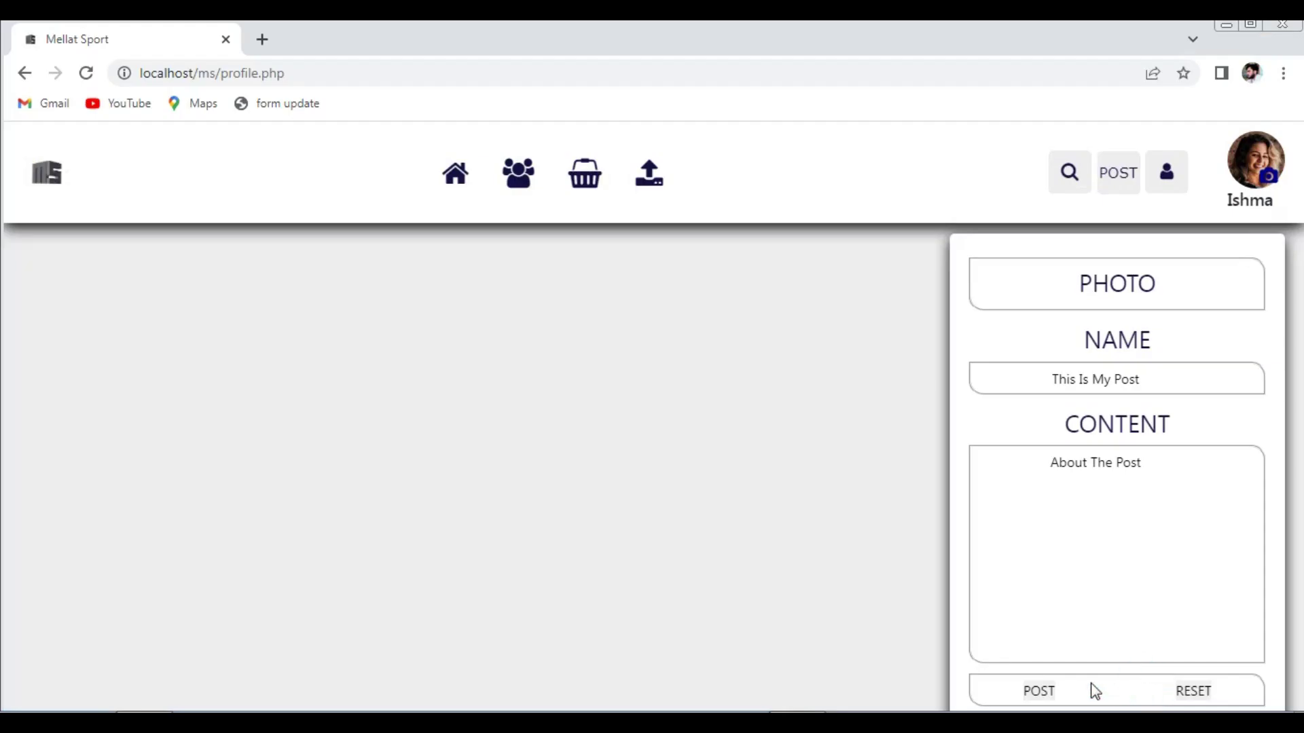
left_click(1038, 693)
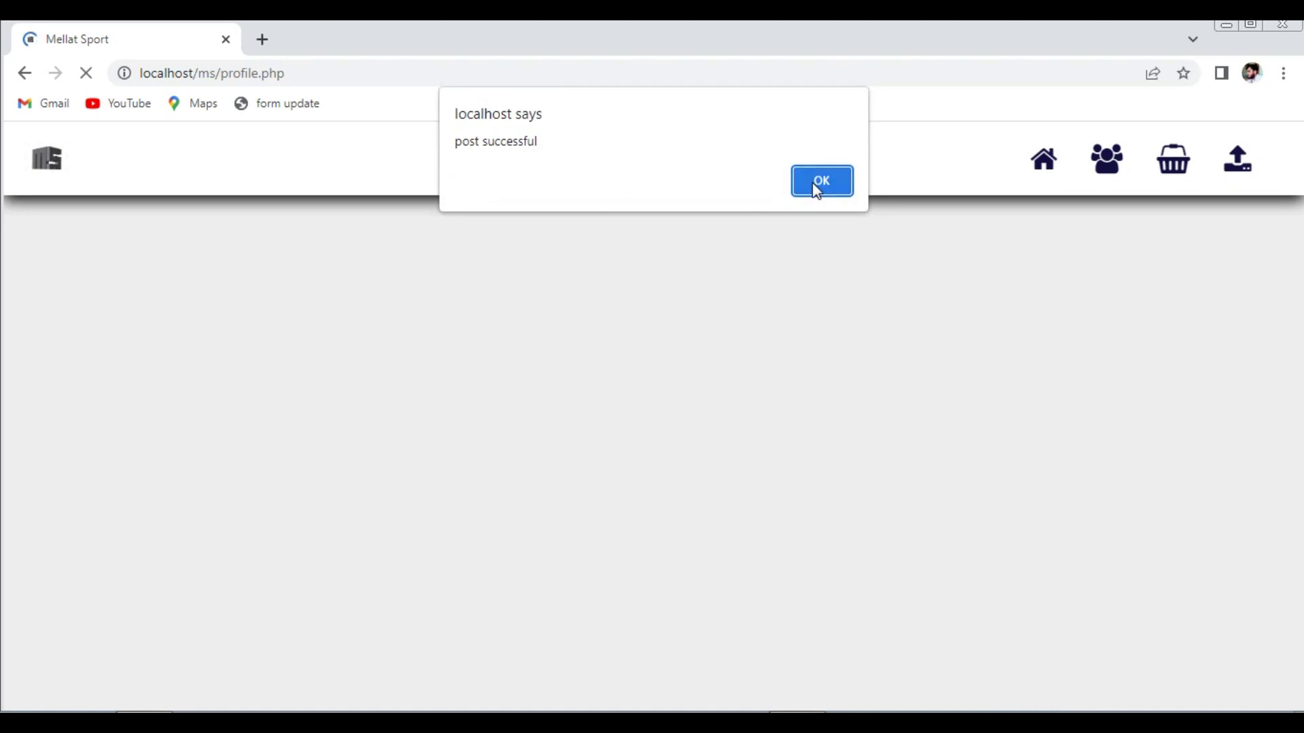
left_click(817, 189)
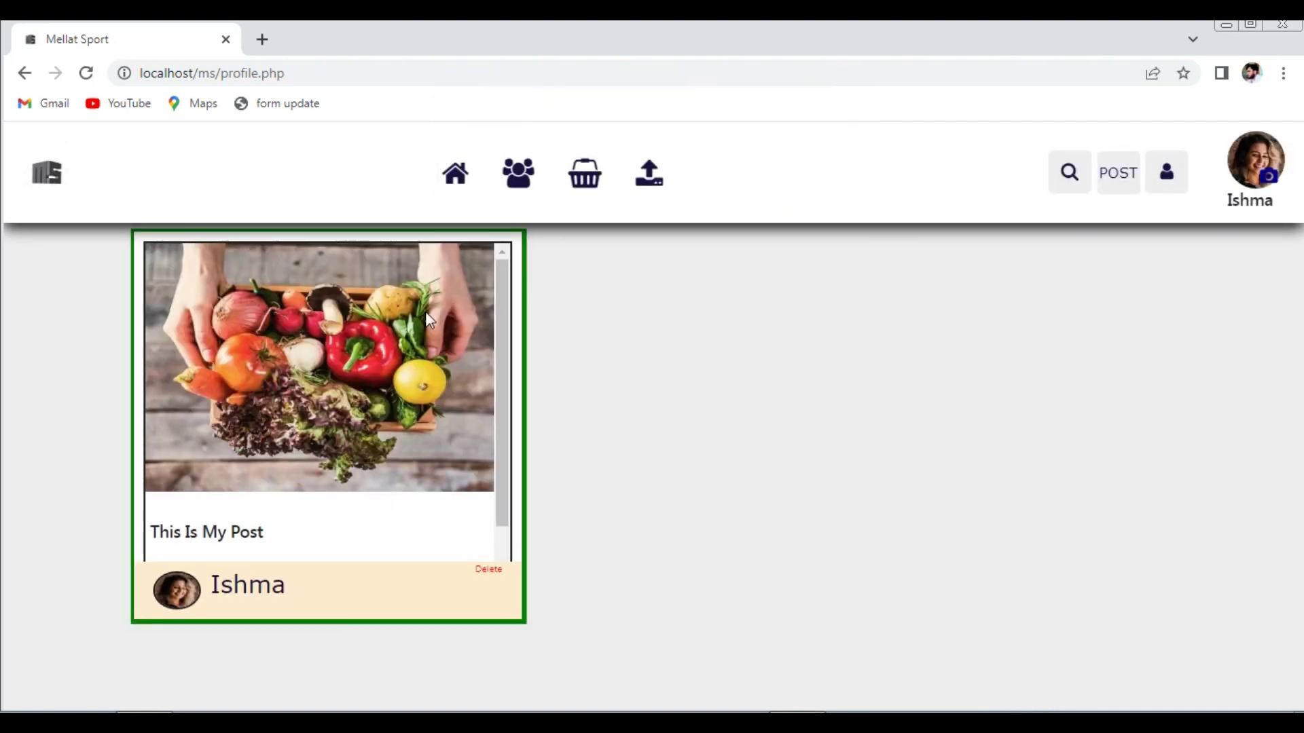
left_click(455, 175)
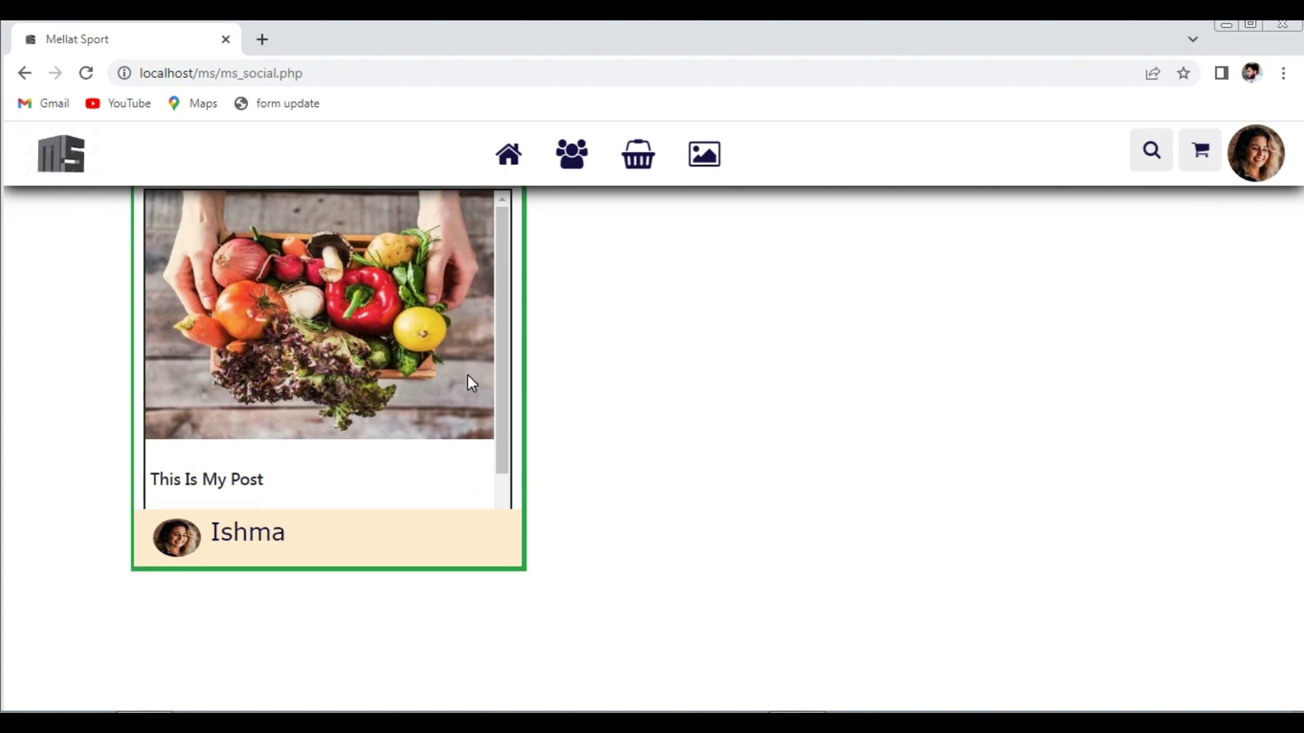
- Start another post from the profile, pasting 'This Is My Post' as its heading
left_click(1253, 165)
left_click(1136, 182)
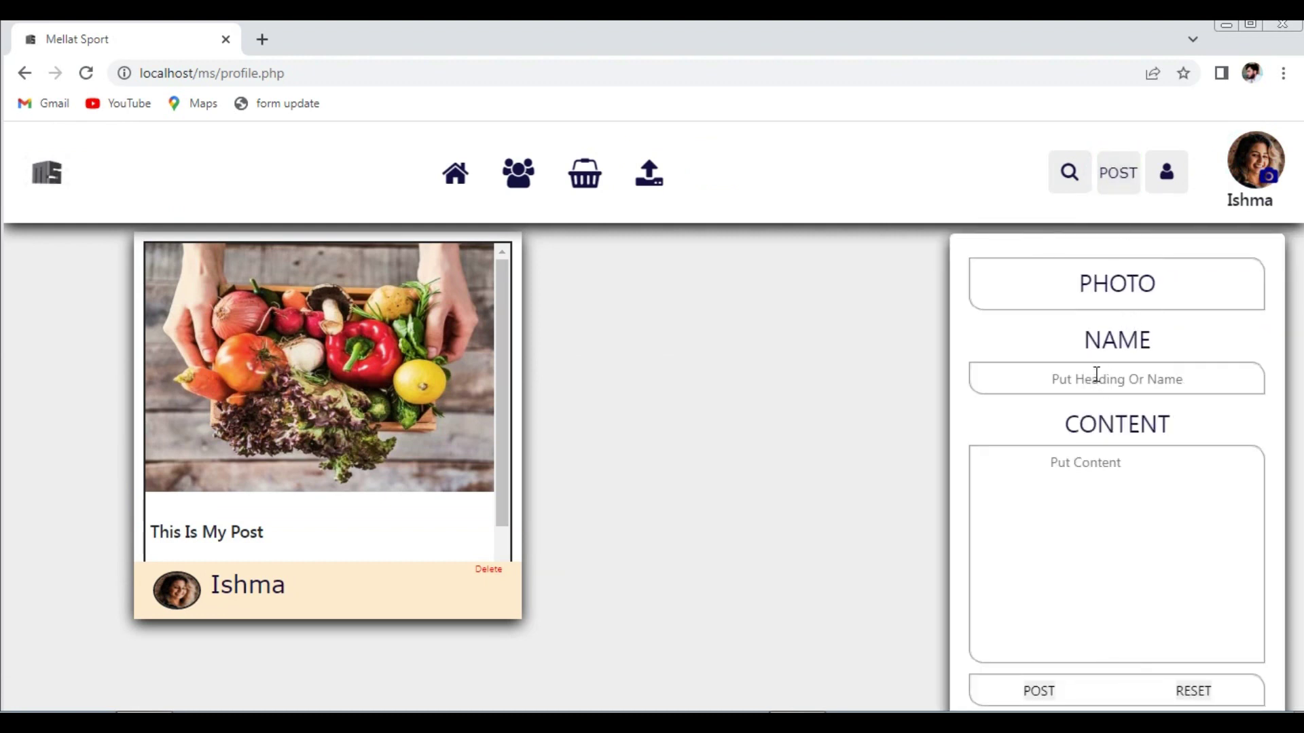
left_click(1095, 378)
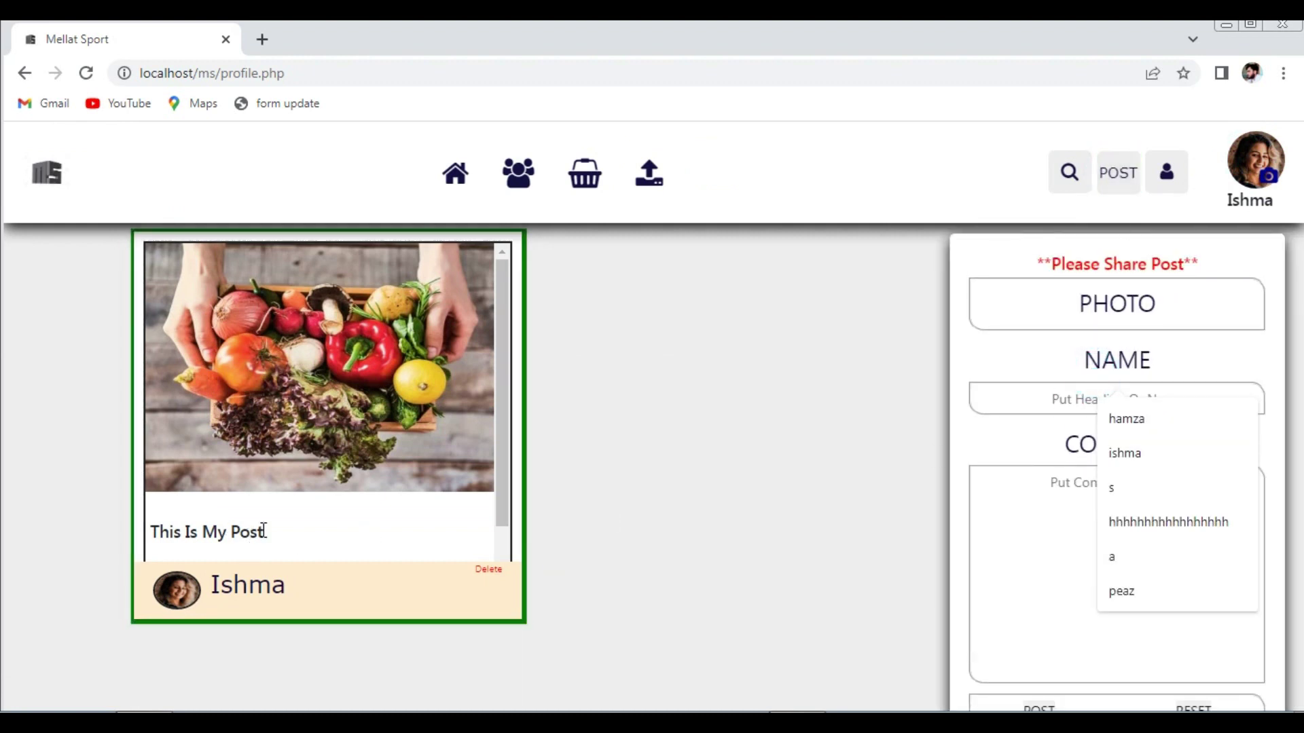
left_click_drag(269, 531, 147, 532)
key("ctrl+c")
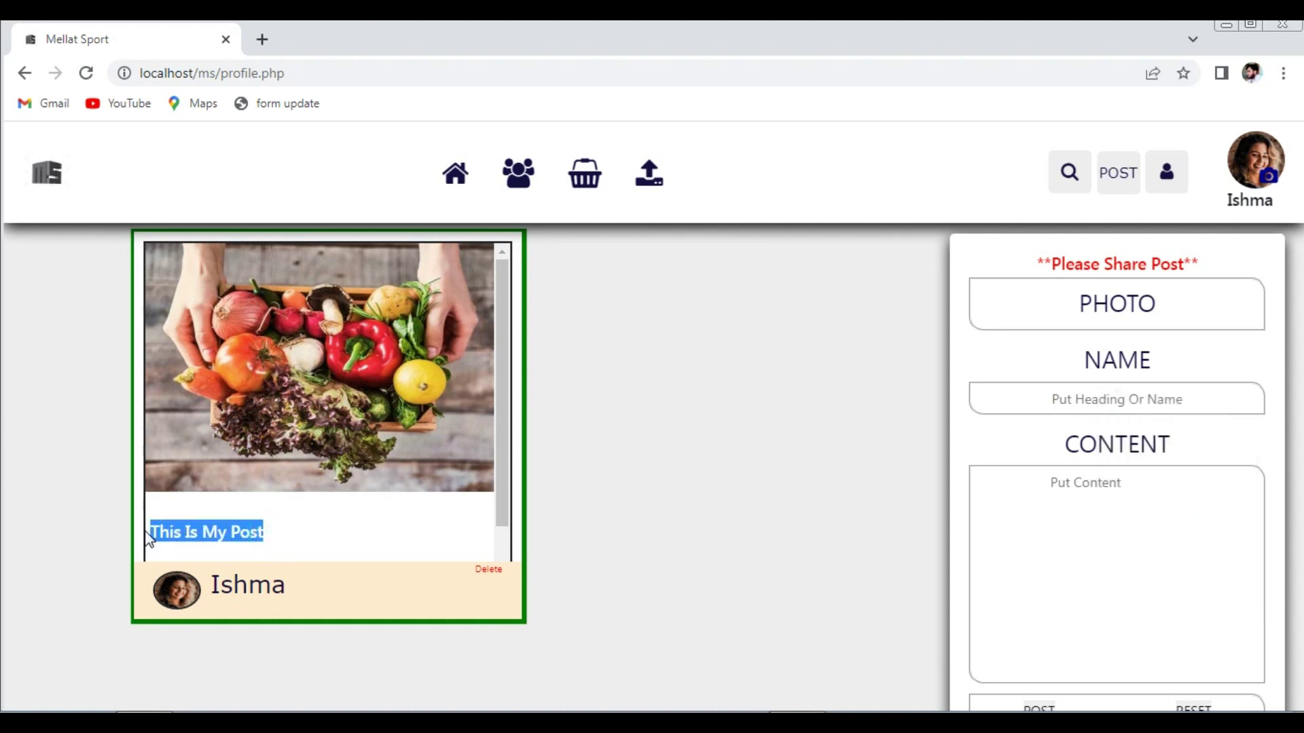
left_click(1076, 398)
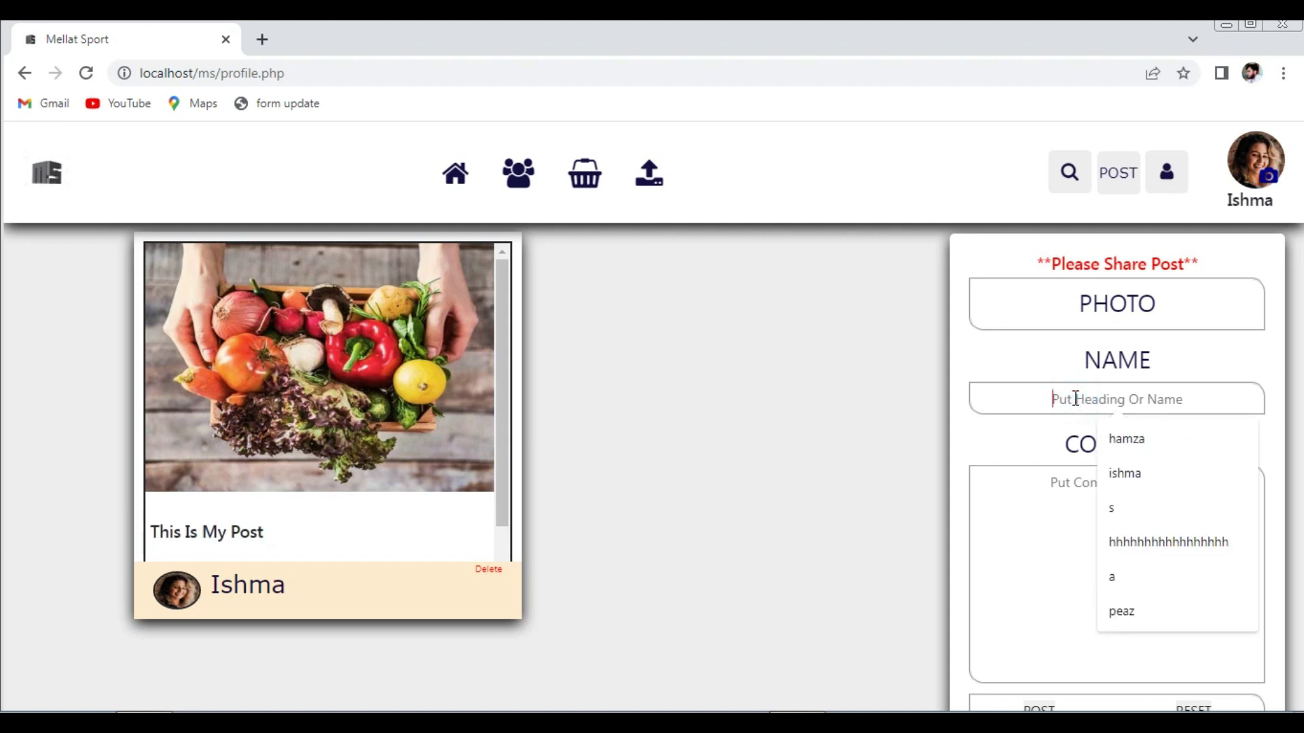
key("ctrl+v")
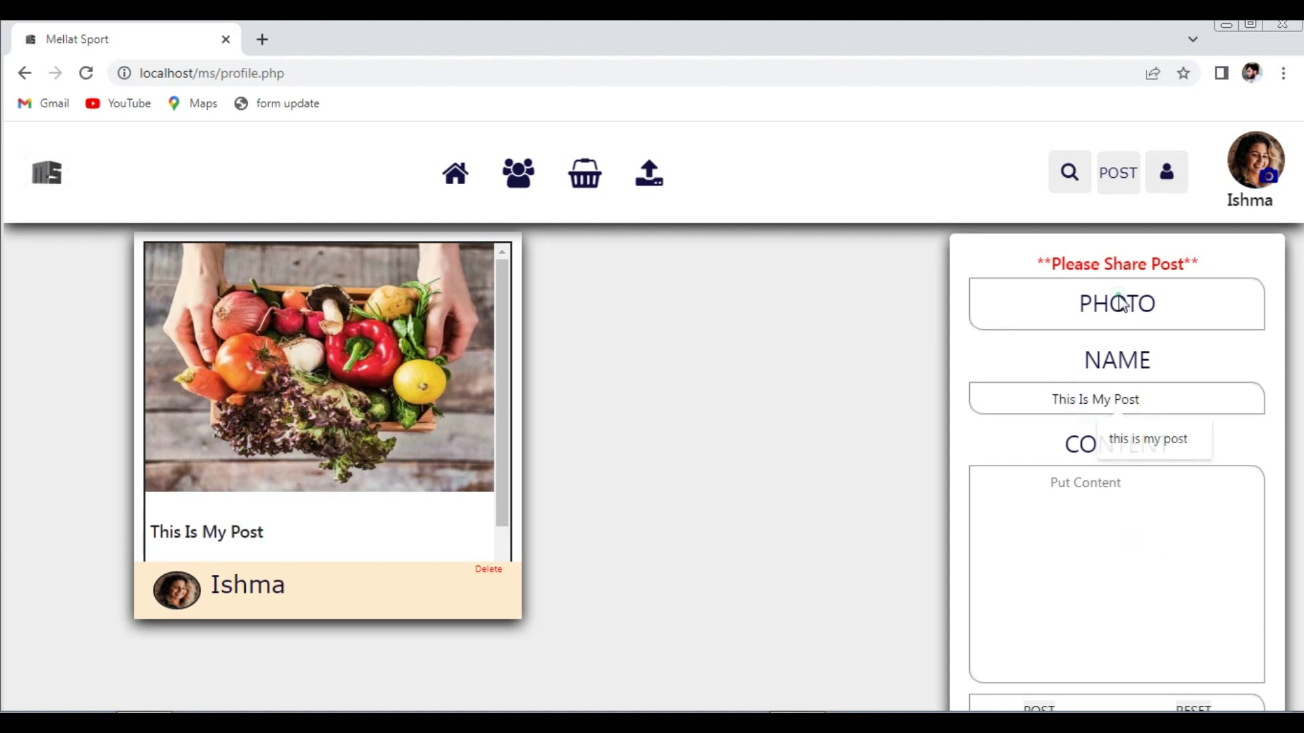
- Attach the blog-1 radish image and publish the second post
left_click(1122, 304)
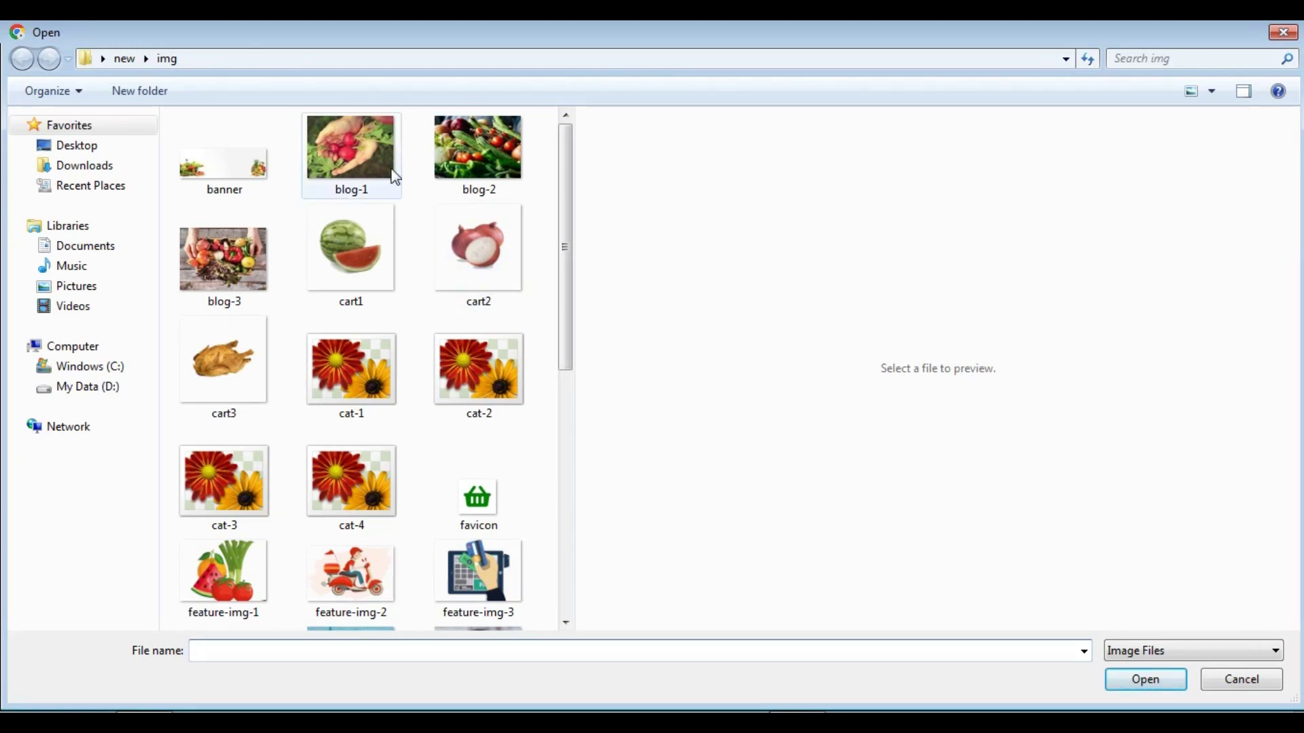
left_click(371, 158)
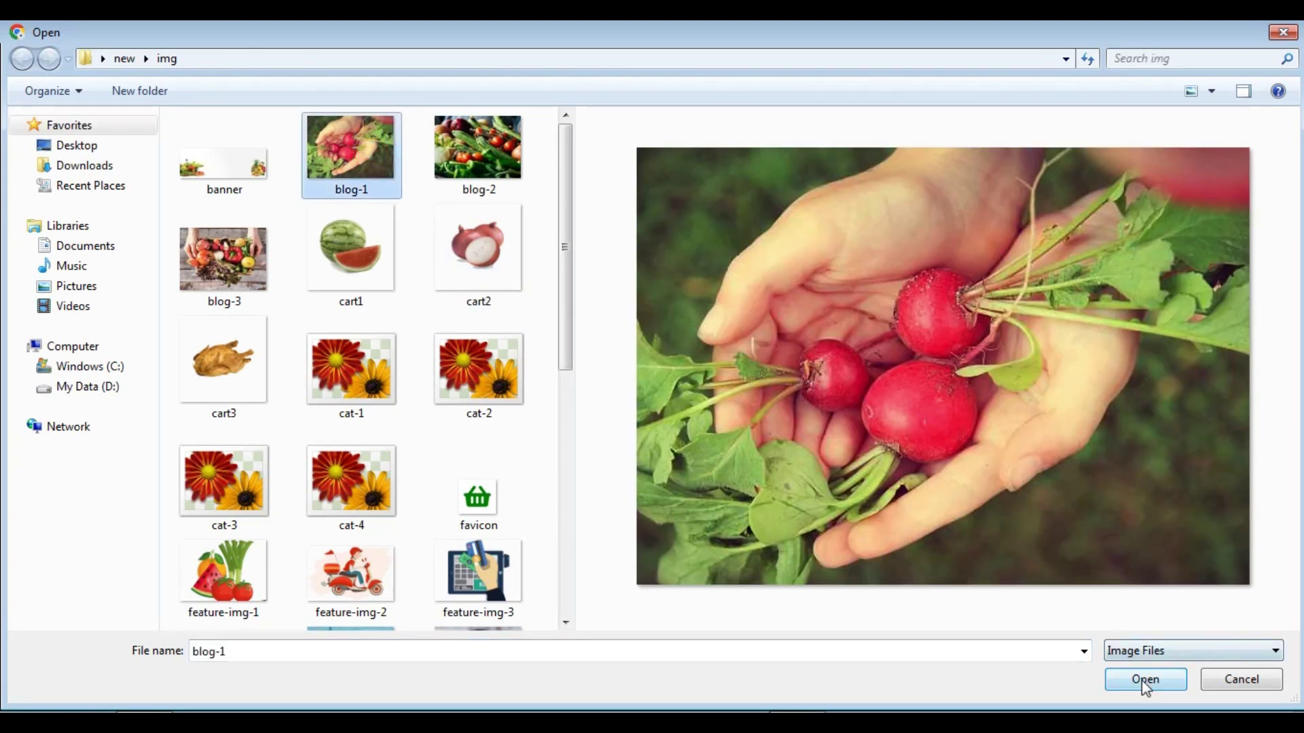
left_click(1143, 682)
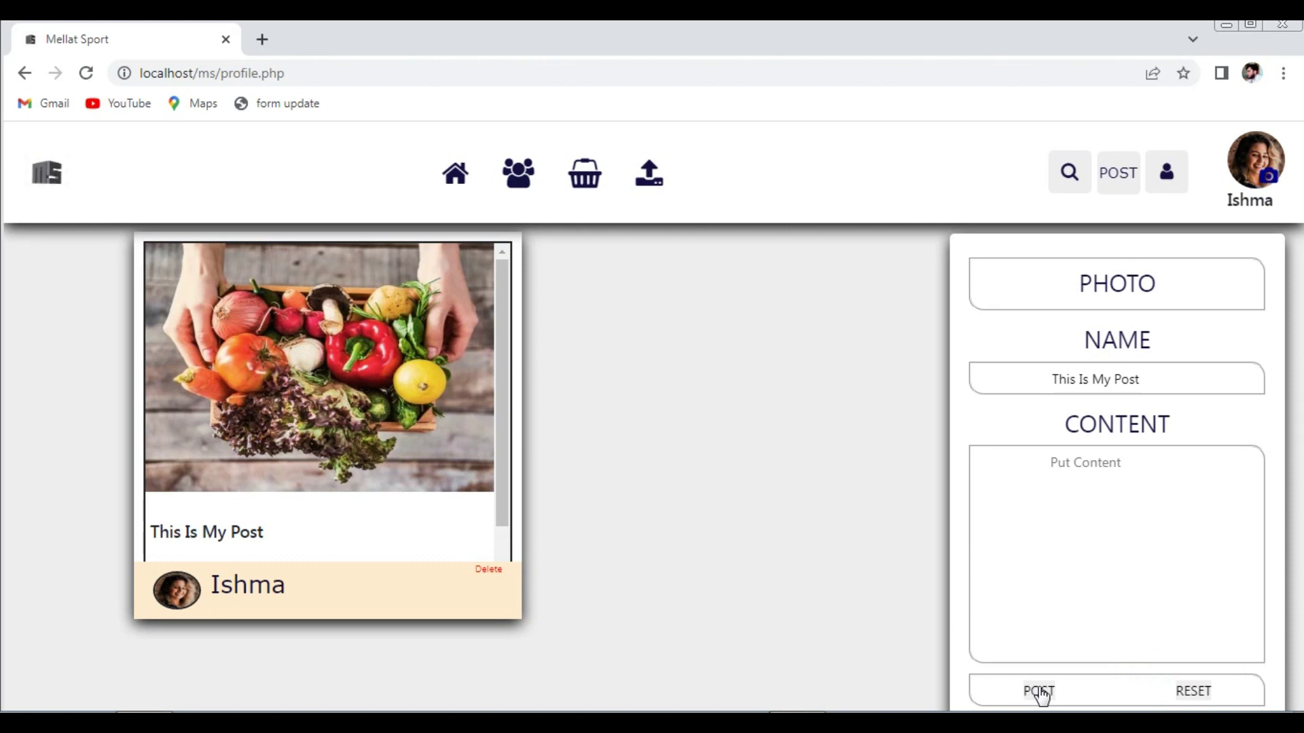
left_click(1039, 691)
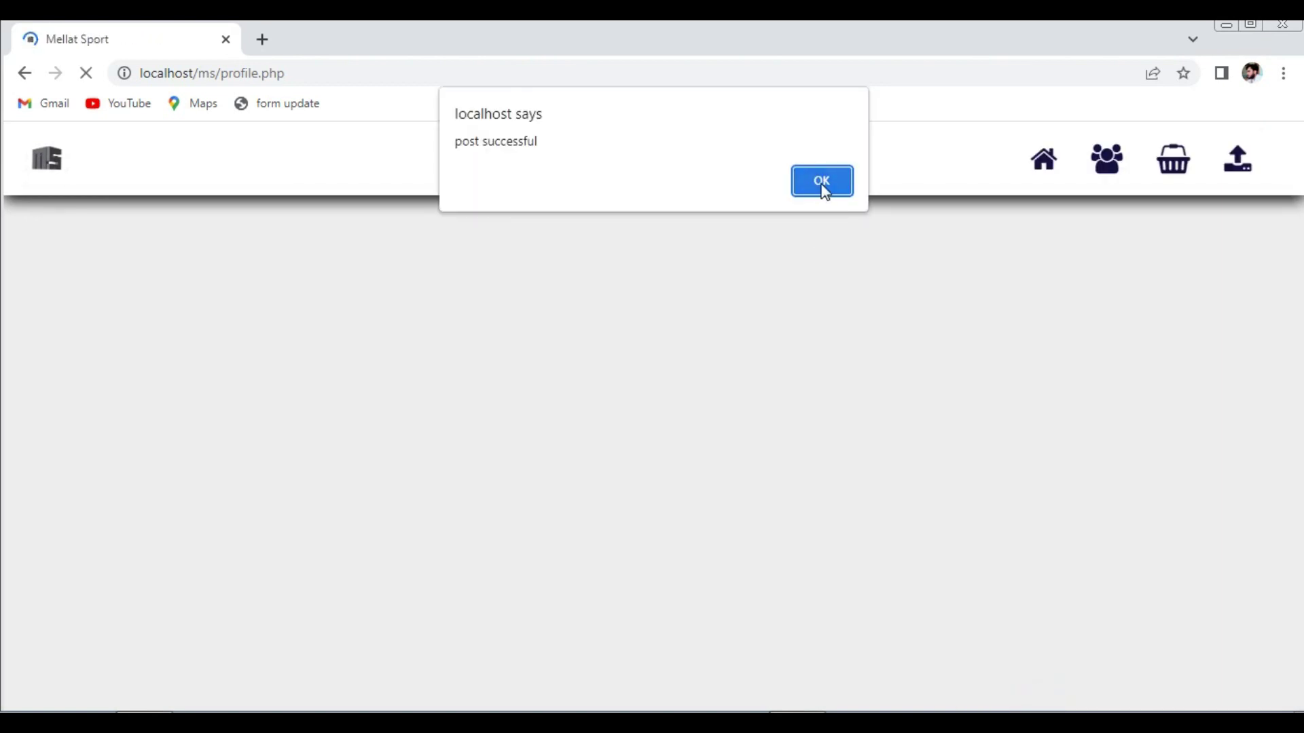
left_click(822, 181)
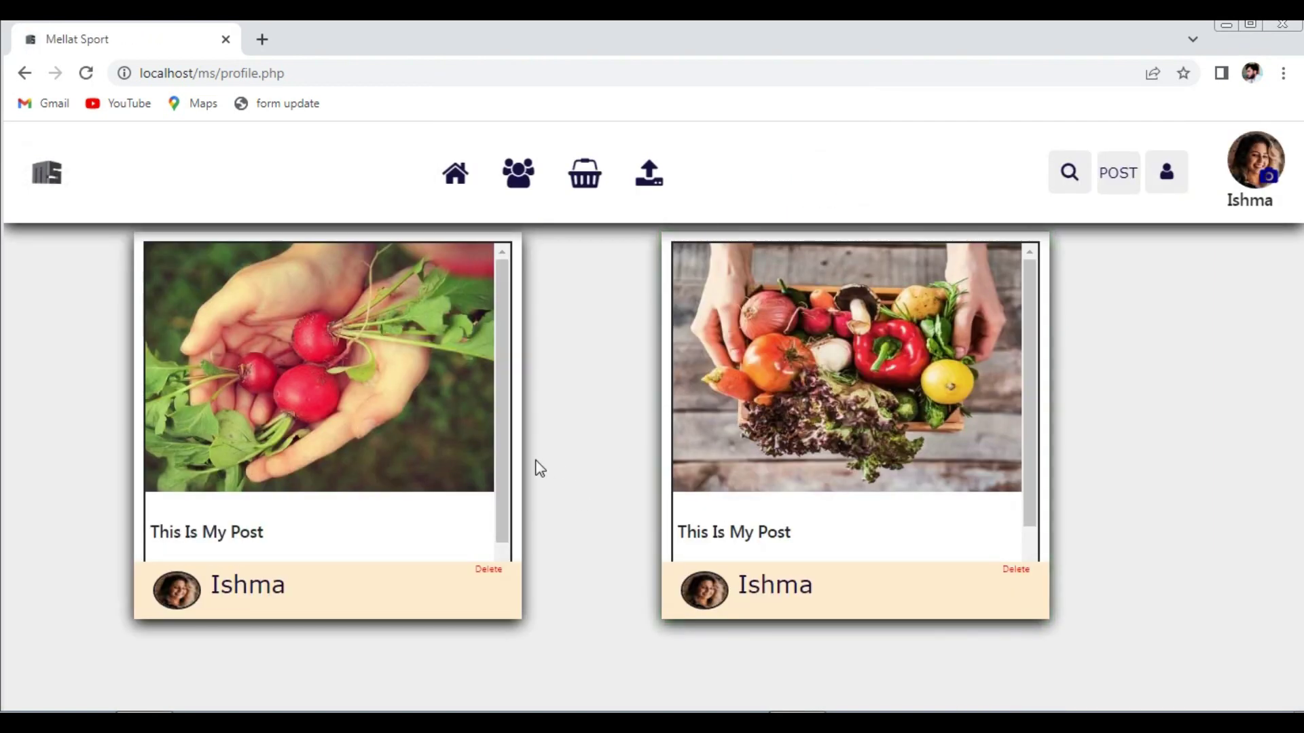
- Publish a third post named 'Hhhhhhhhhhhhhhhhh' with the blog-2 photo, then view the feed
left_click(1124, 173)
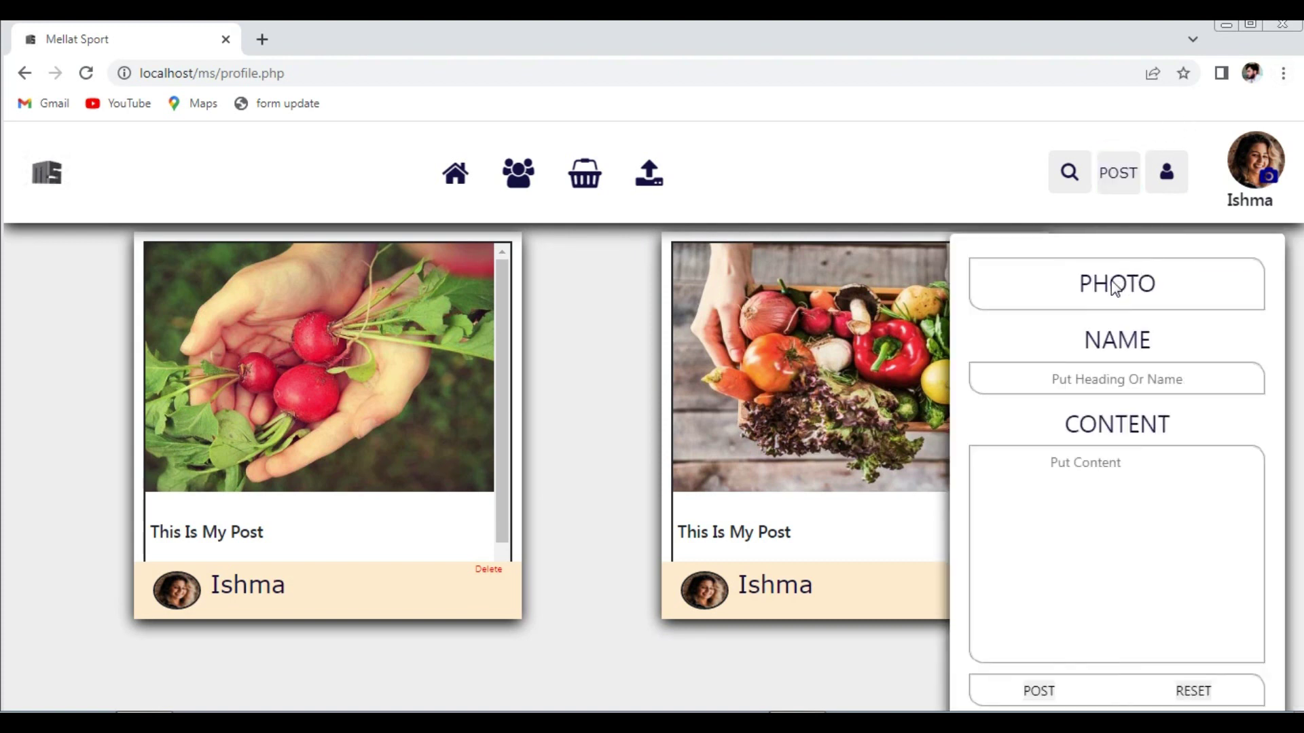
left_click(1101, 383)
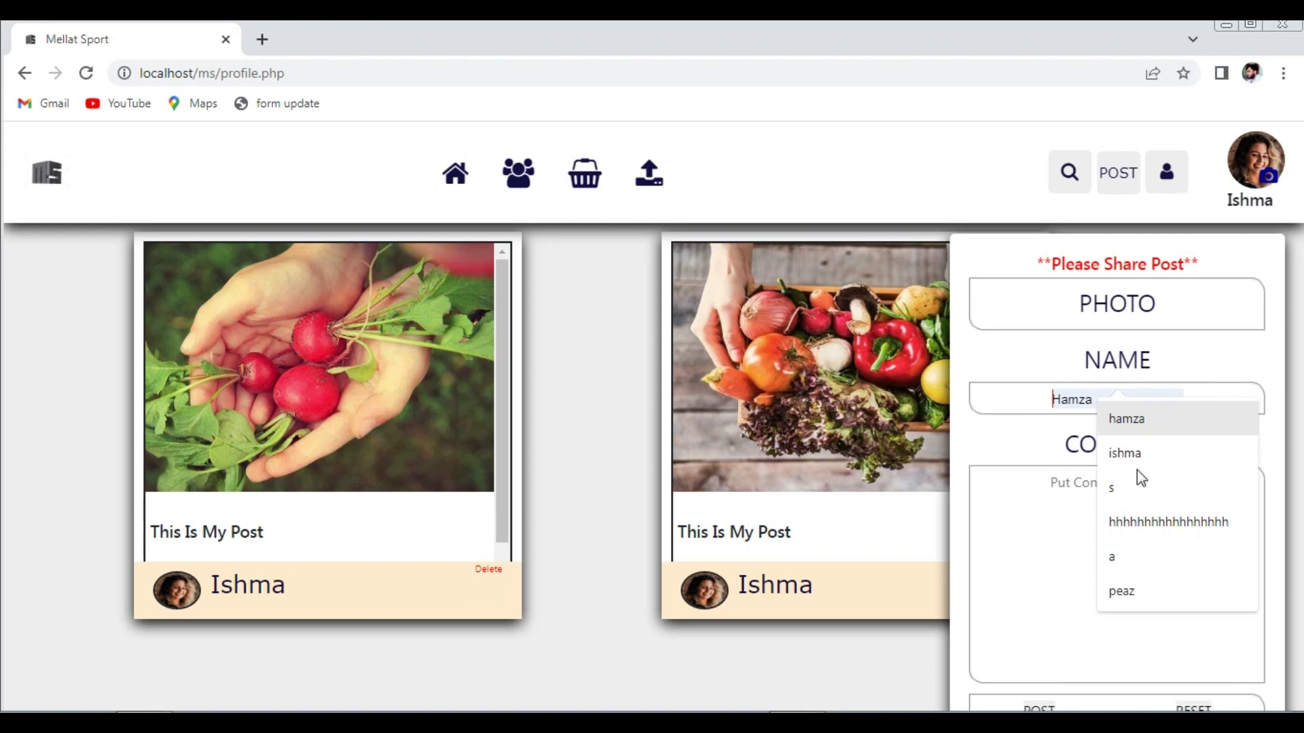
left_click(1131, 520)
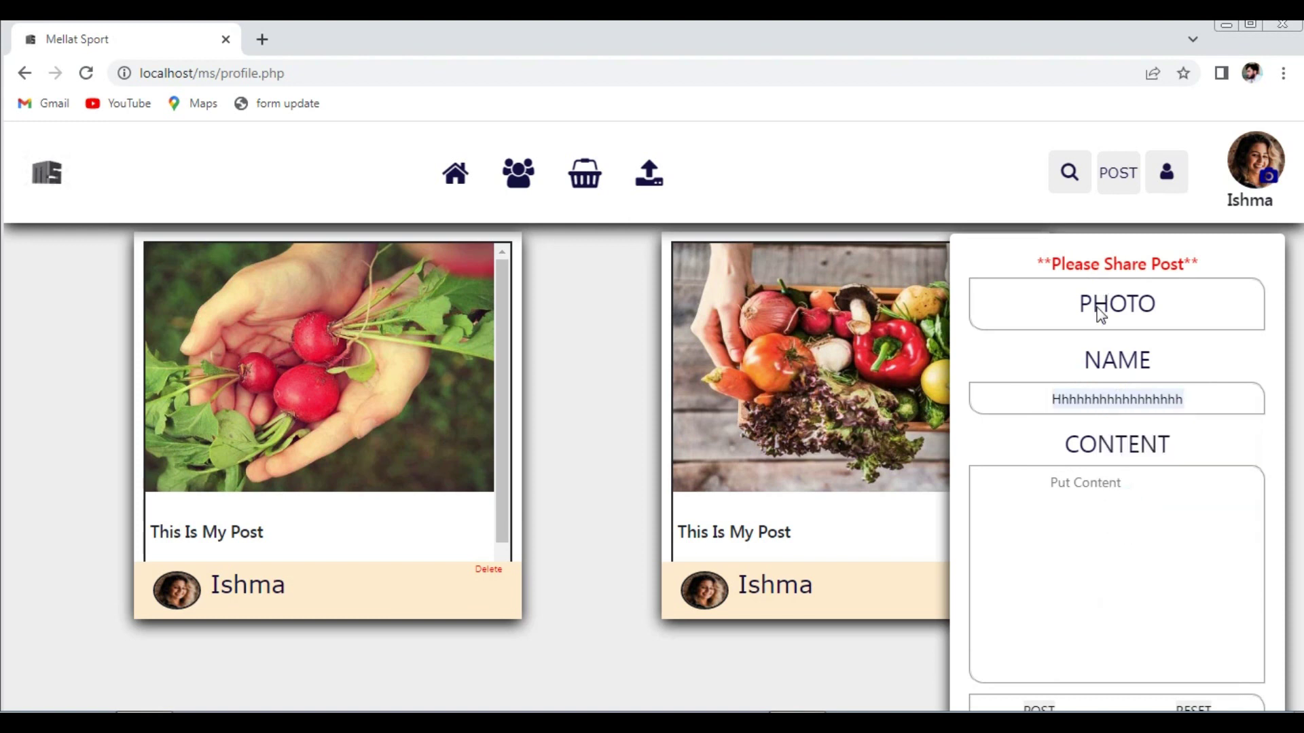
left_click(1101, 314)
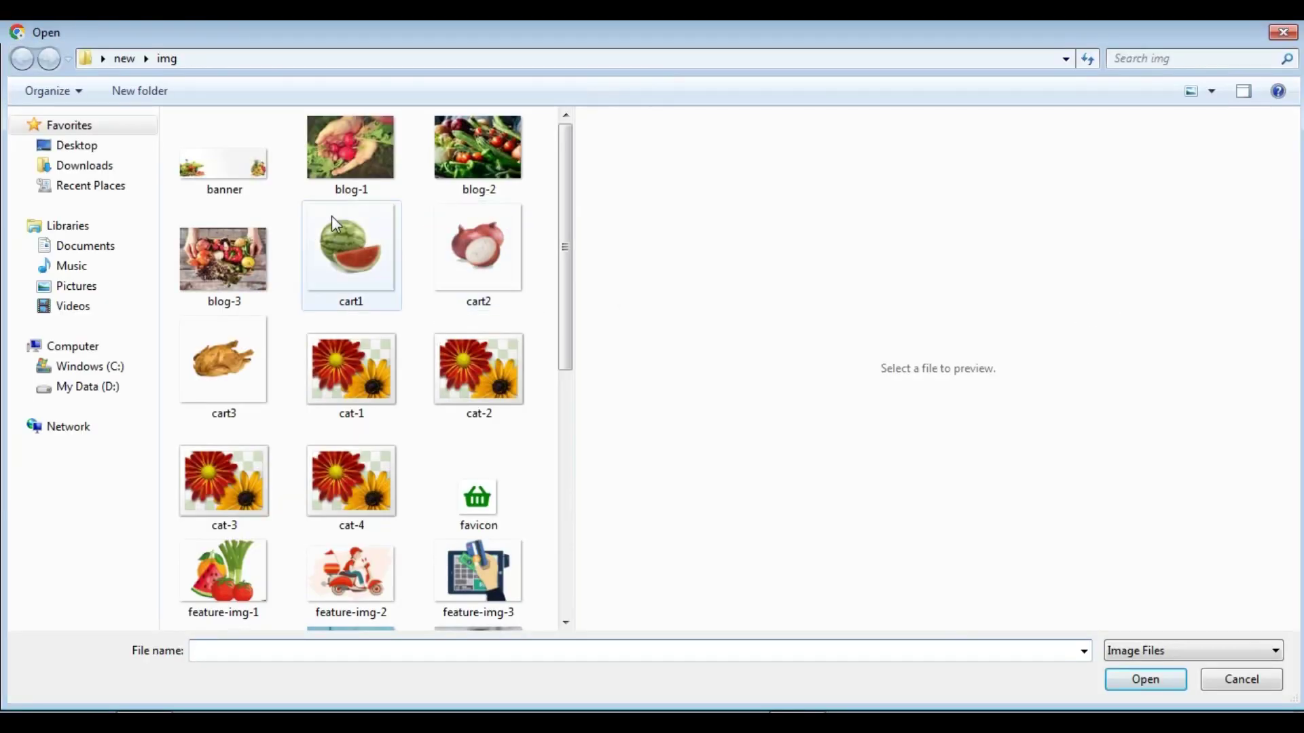
left_click(233, 256)
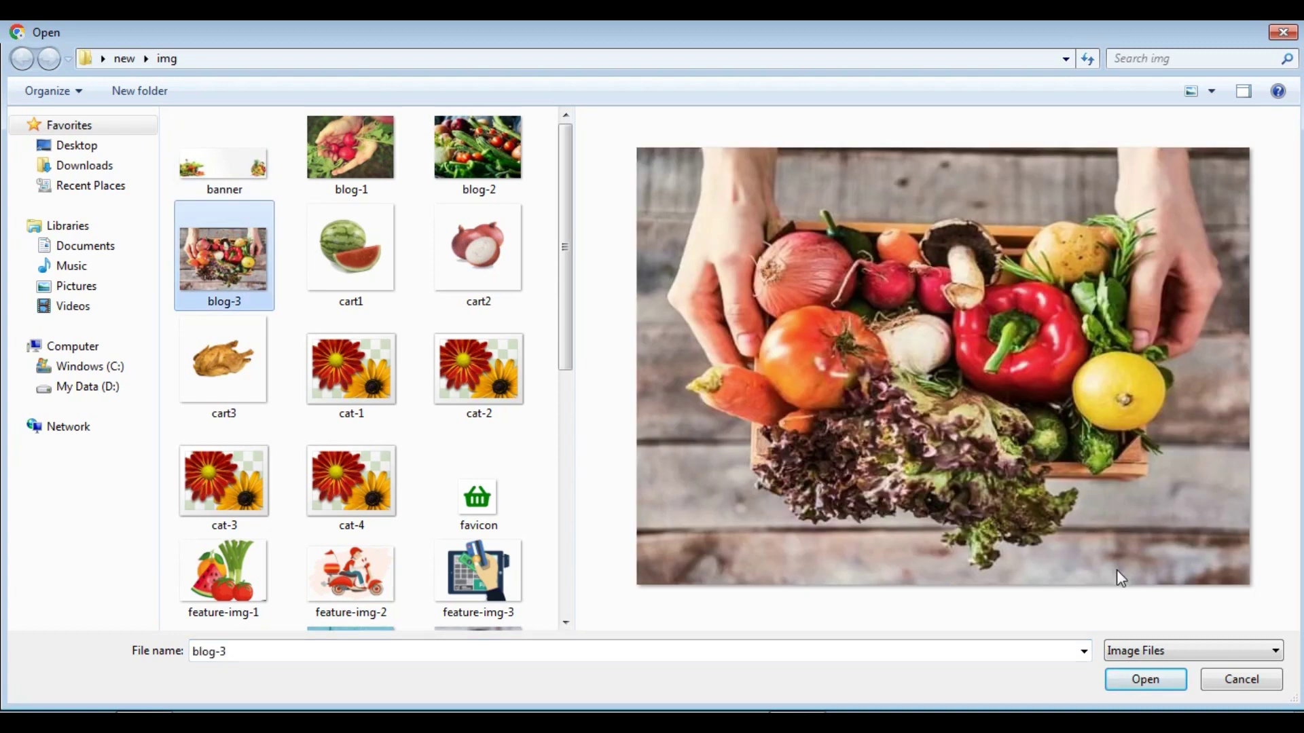
left_click(506, 193)
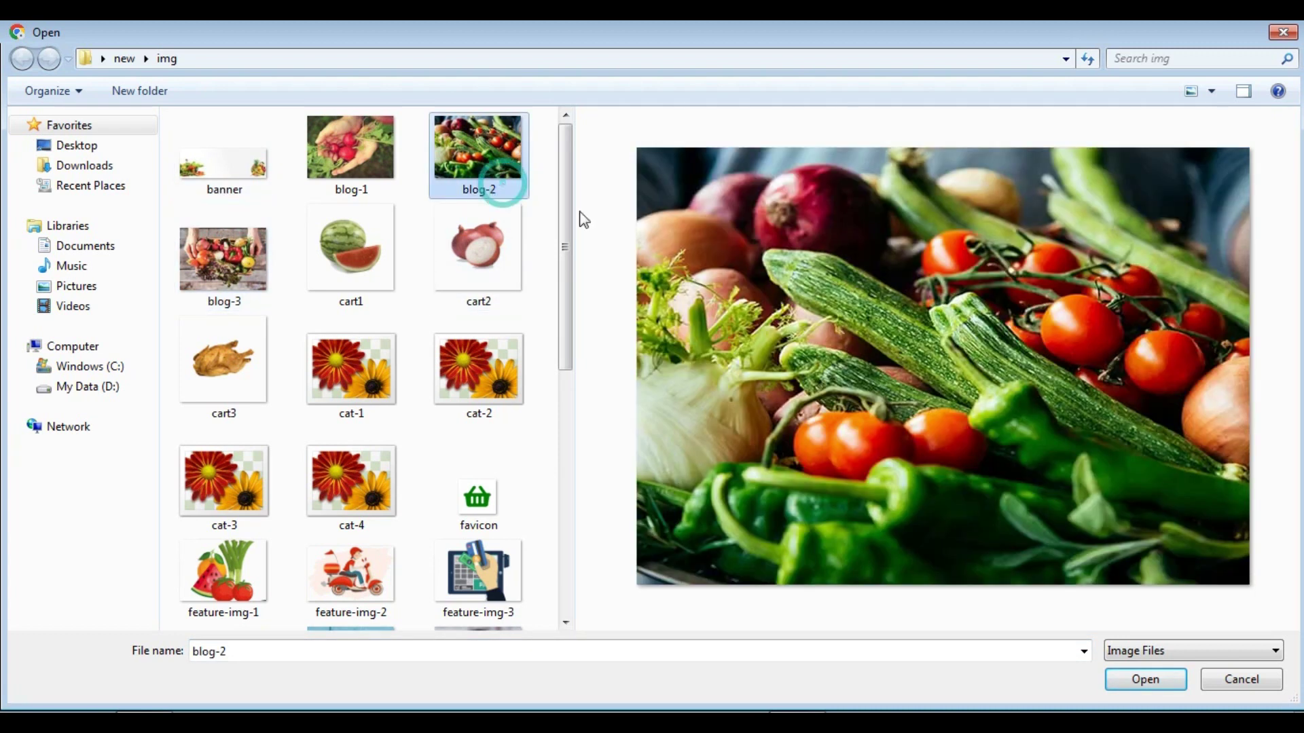
left_click(1145, 679)
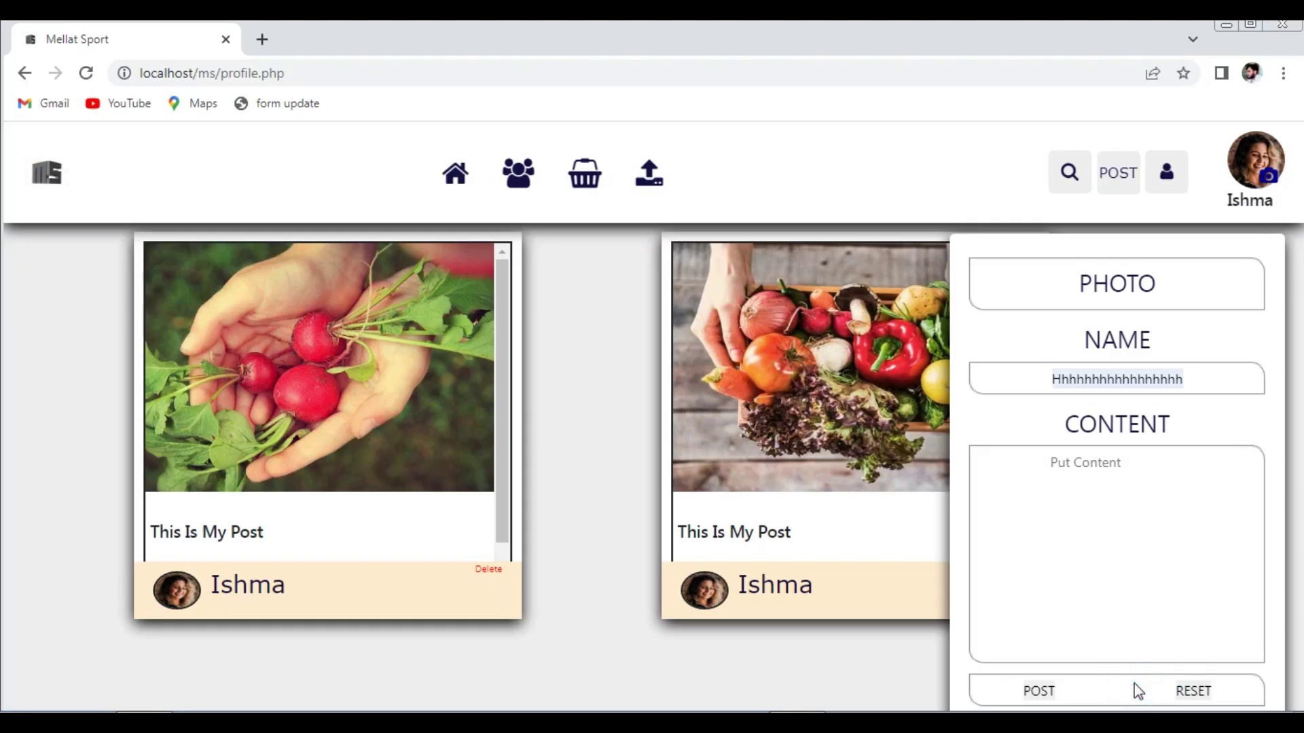
left_click(1037, 694)
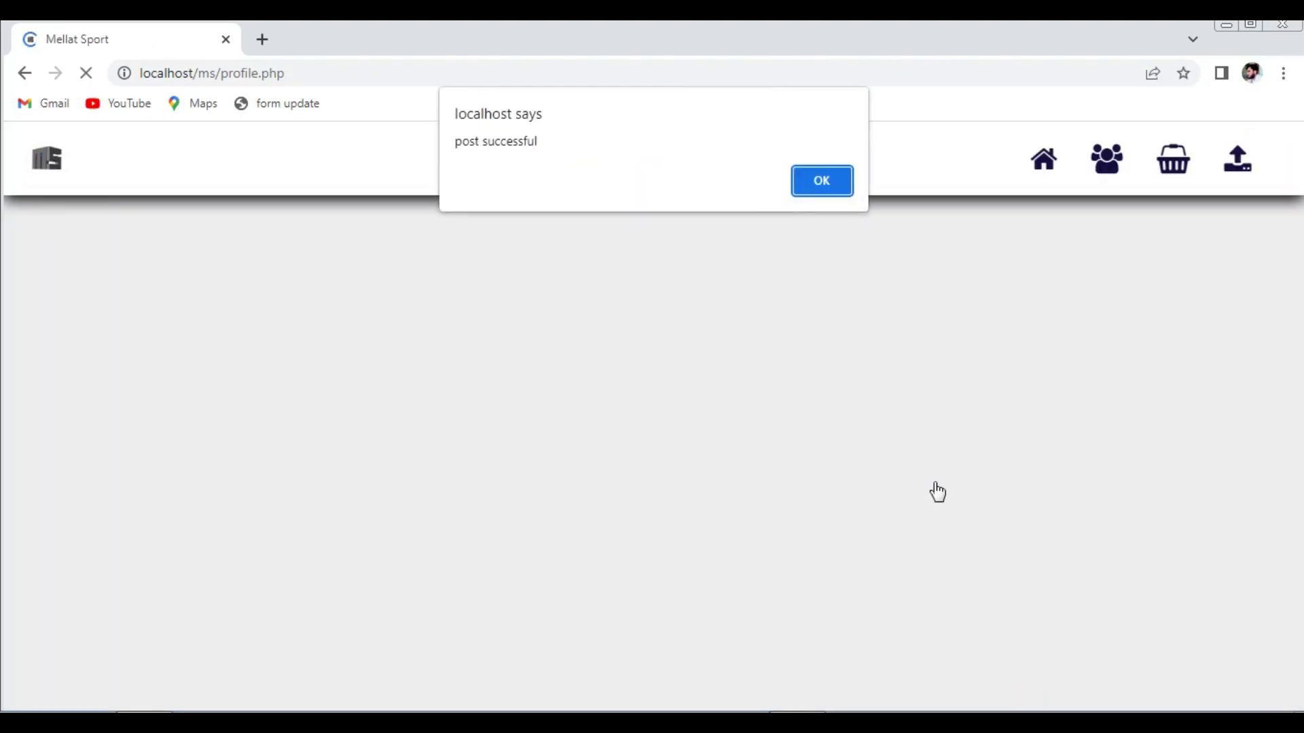
left_click(821, 181)
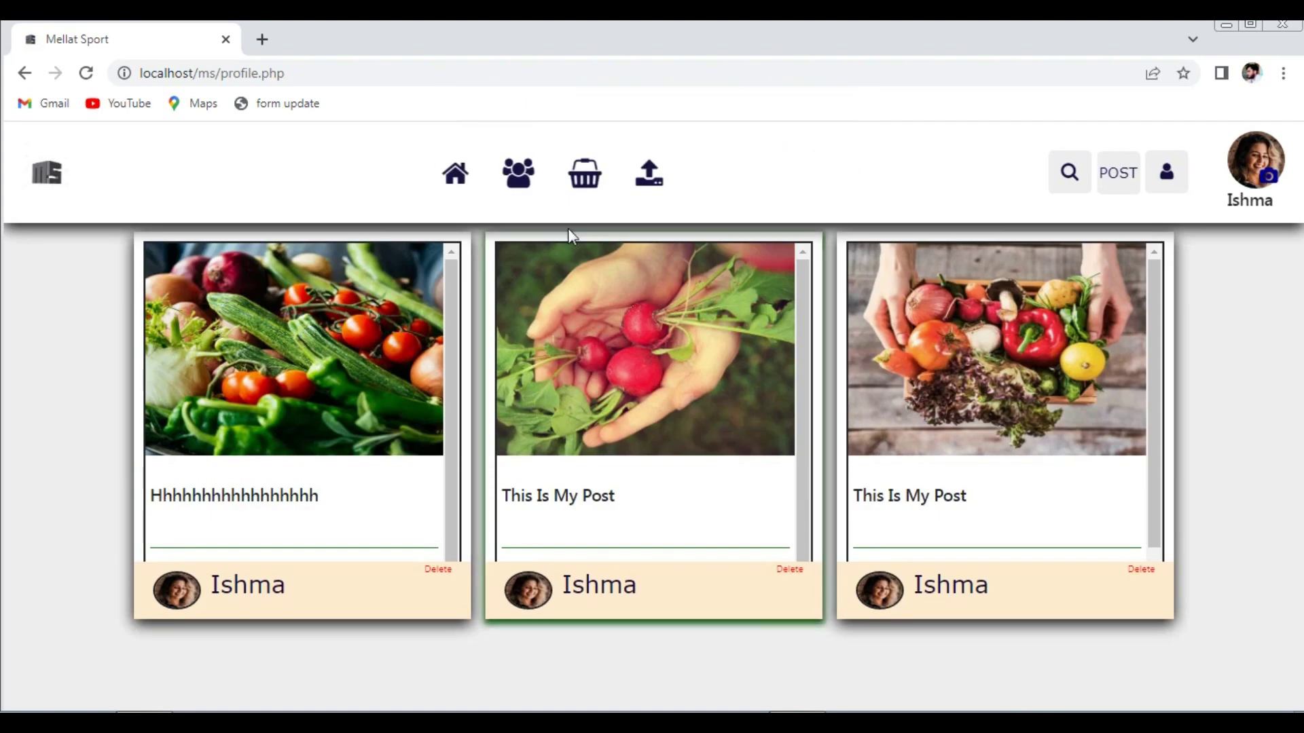
left_click(455, 182)
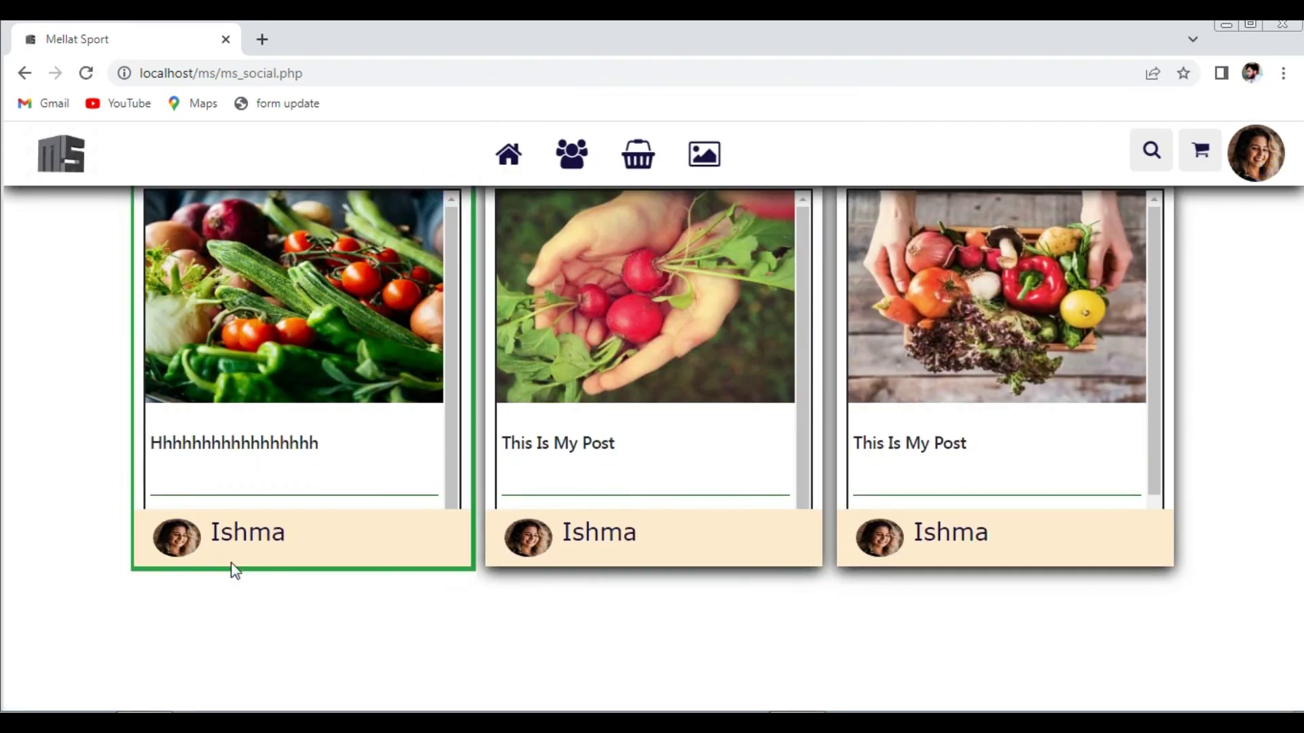
- Move from the videos page through the profile to the Videos Upload page
left_click(706, 169)
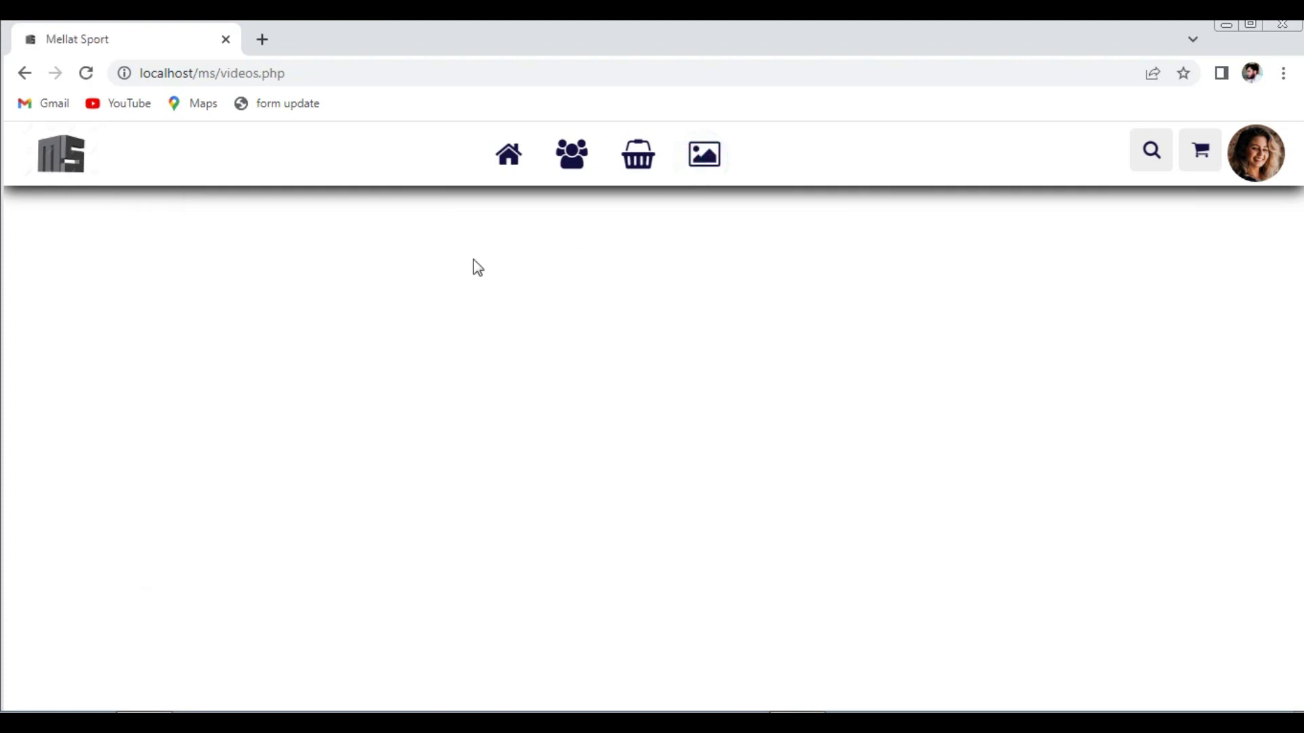
left_click(1242, 166)
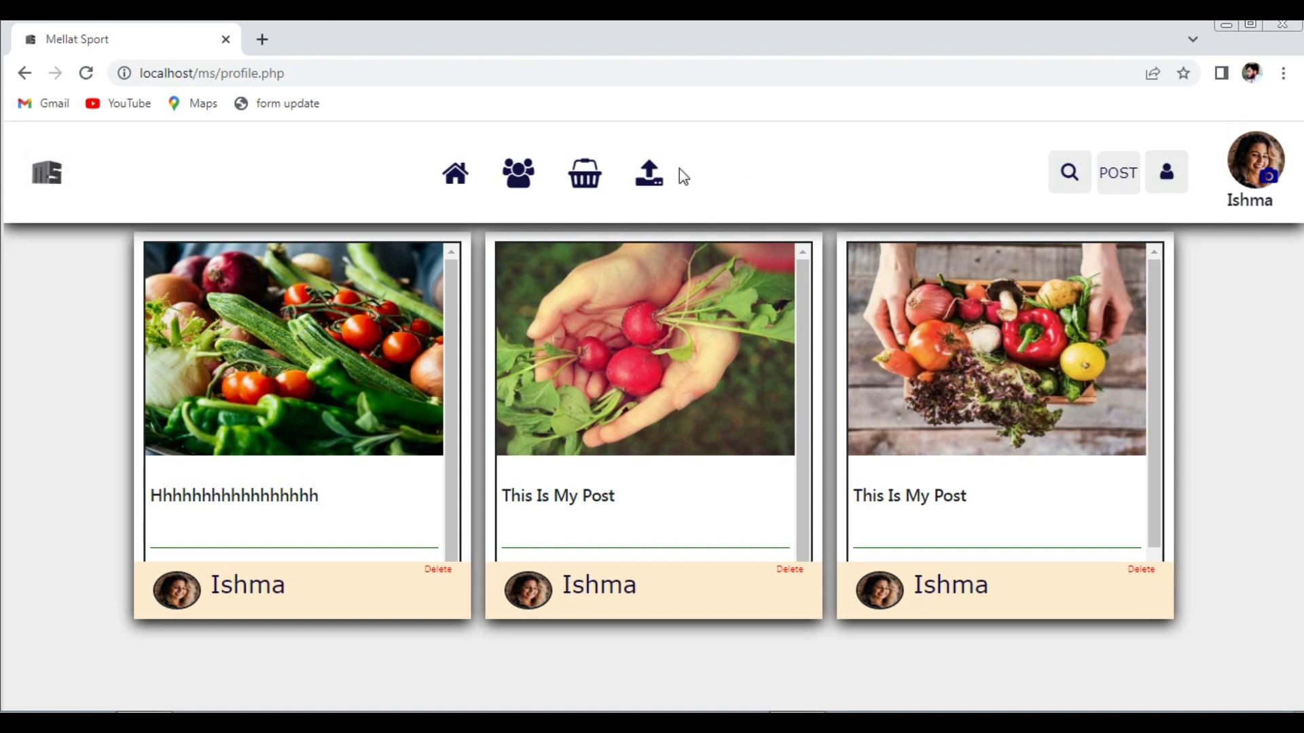
left_click(651, 178)
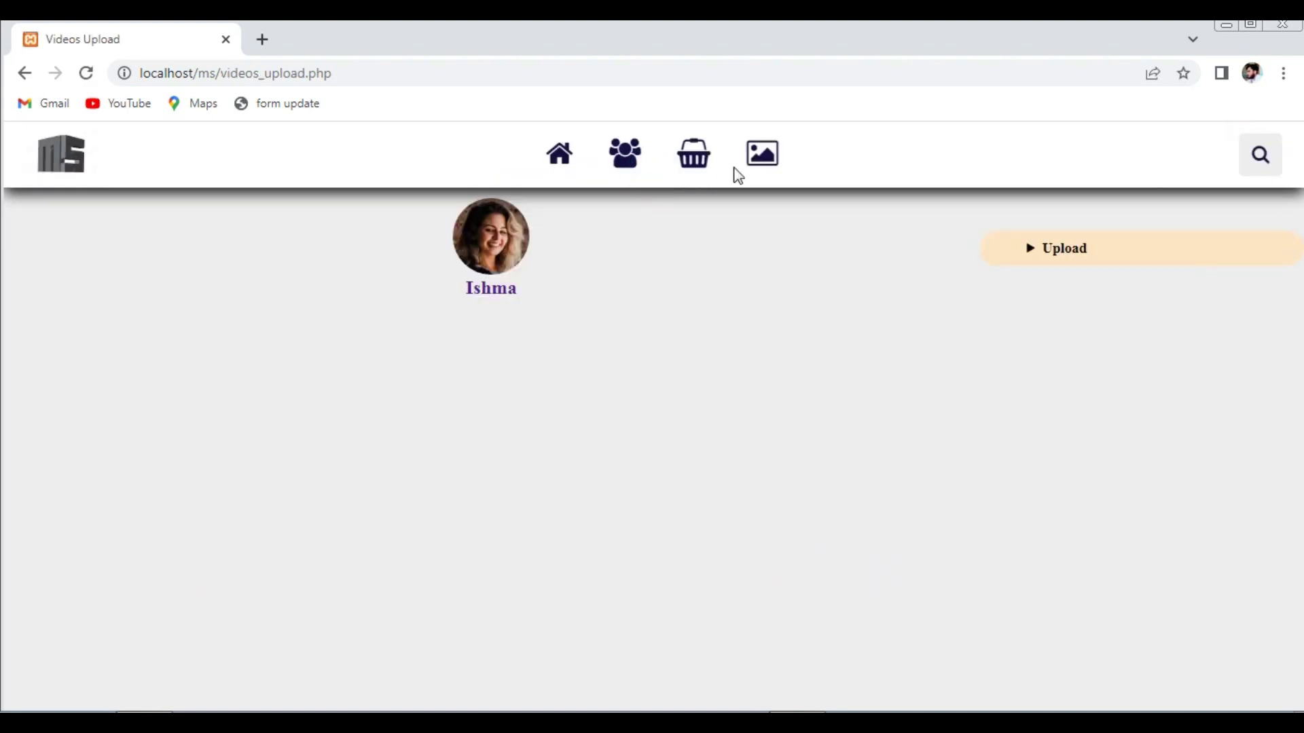
- Caption the upload 'Aaa' and select the eagle video from D:\image\taseer
left_click(1030, 246)
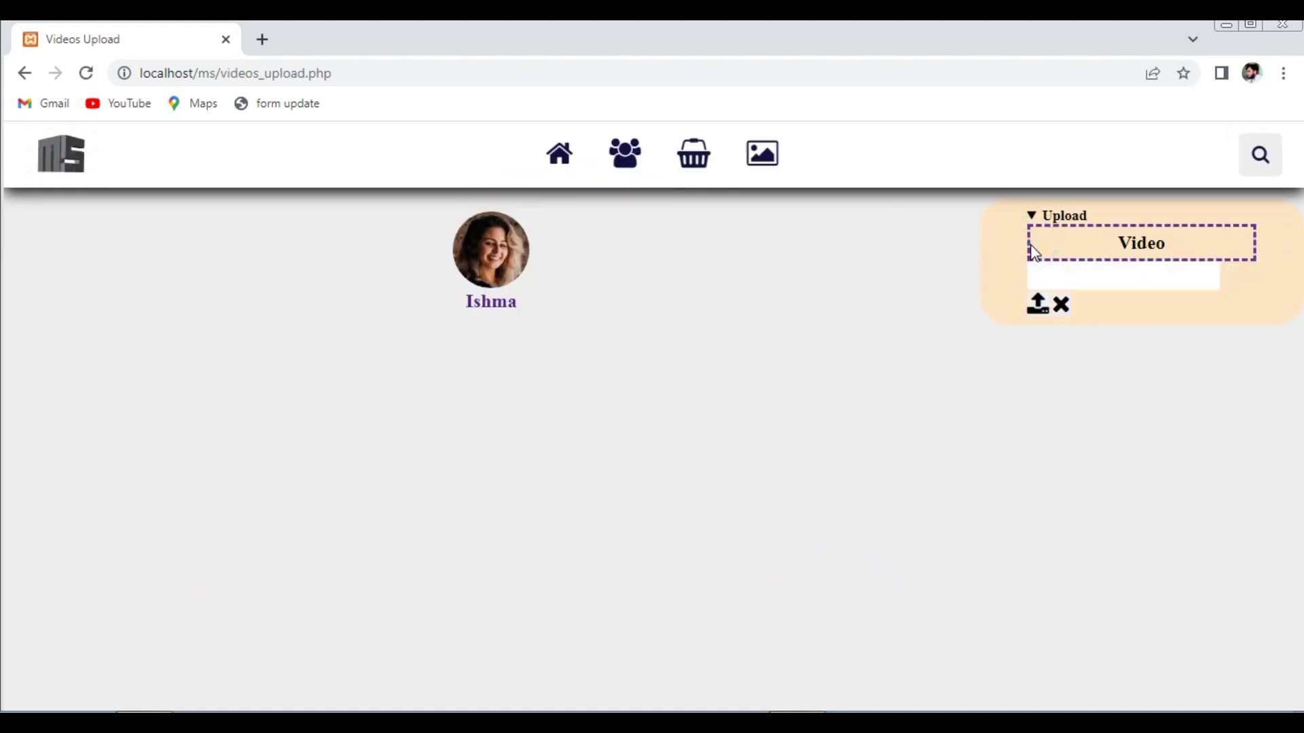
left_click(1124, 273)
type("Aaa")
left_click(1140, 245)
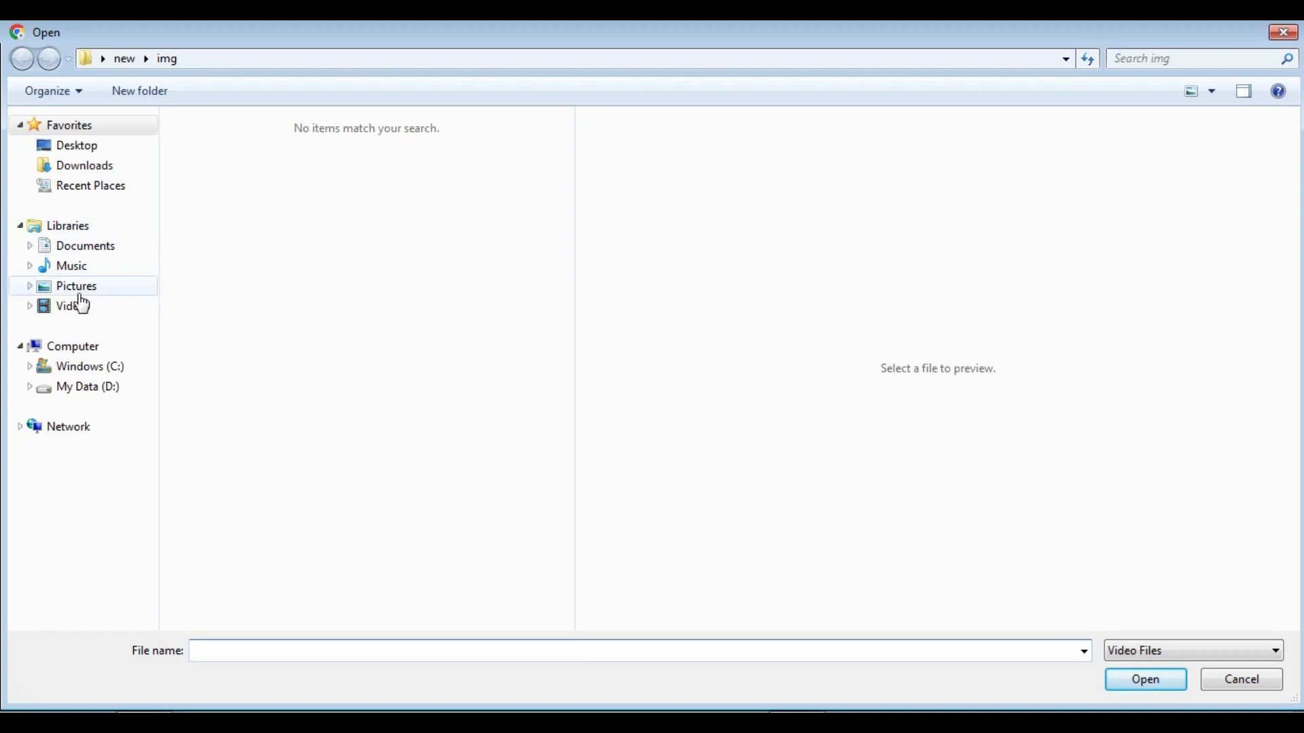
left_click(75, 309)
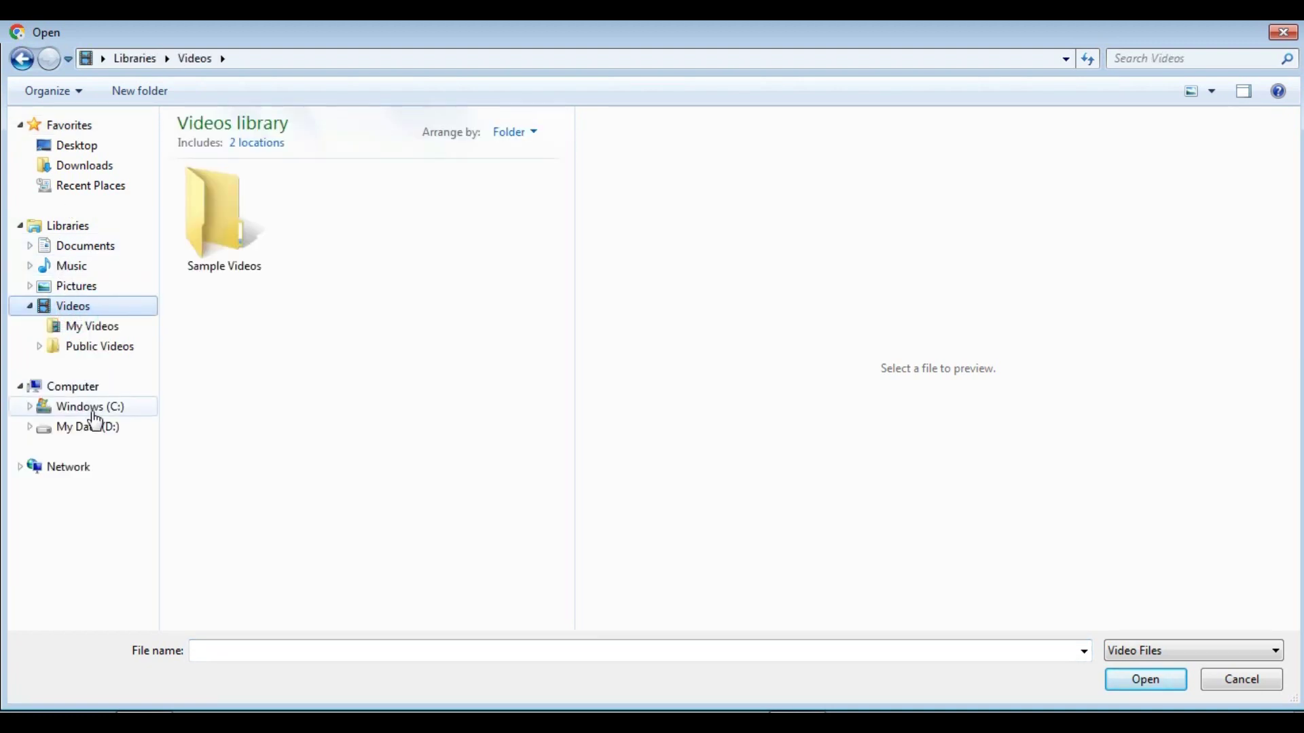
left_click(89, 426)
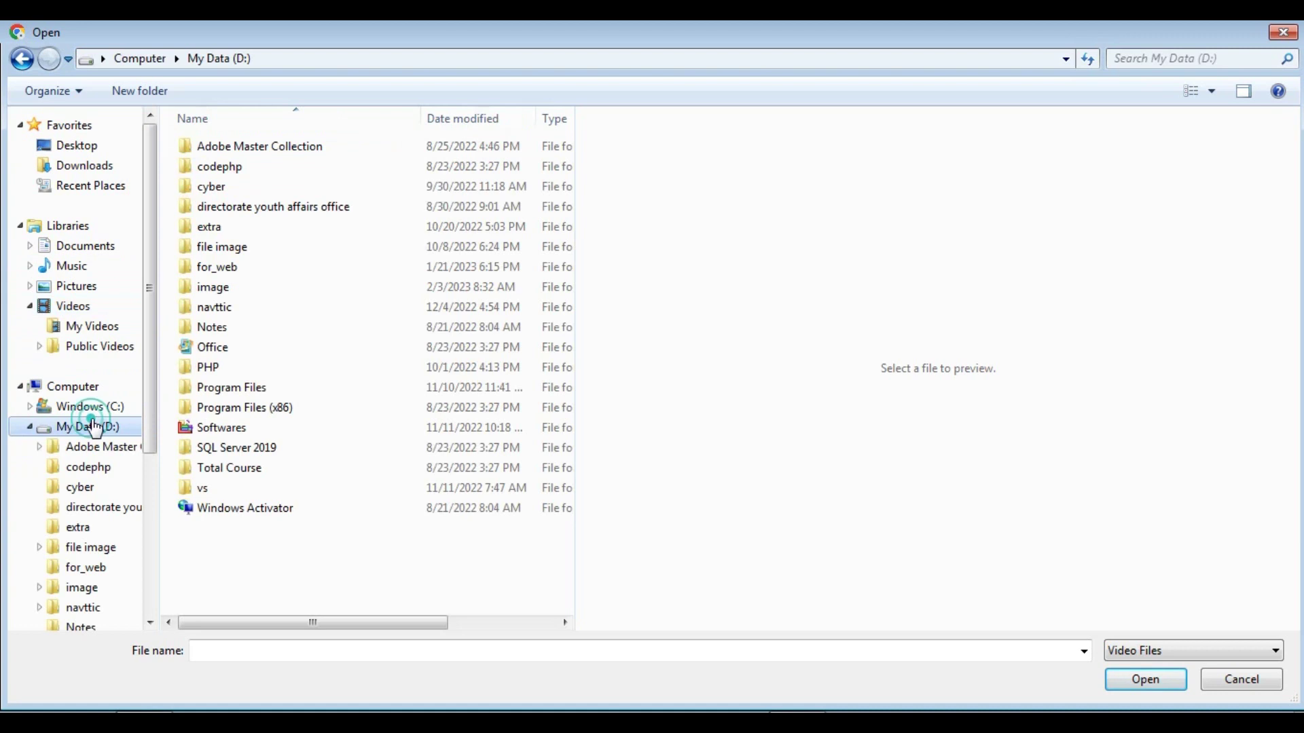
double_click(216, 292)
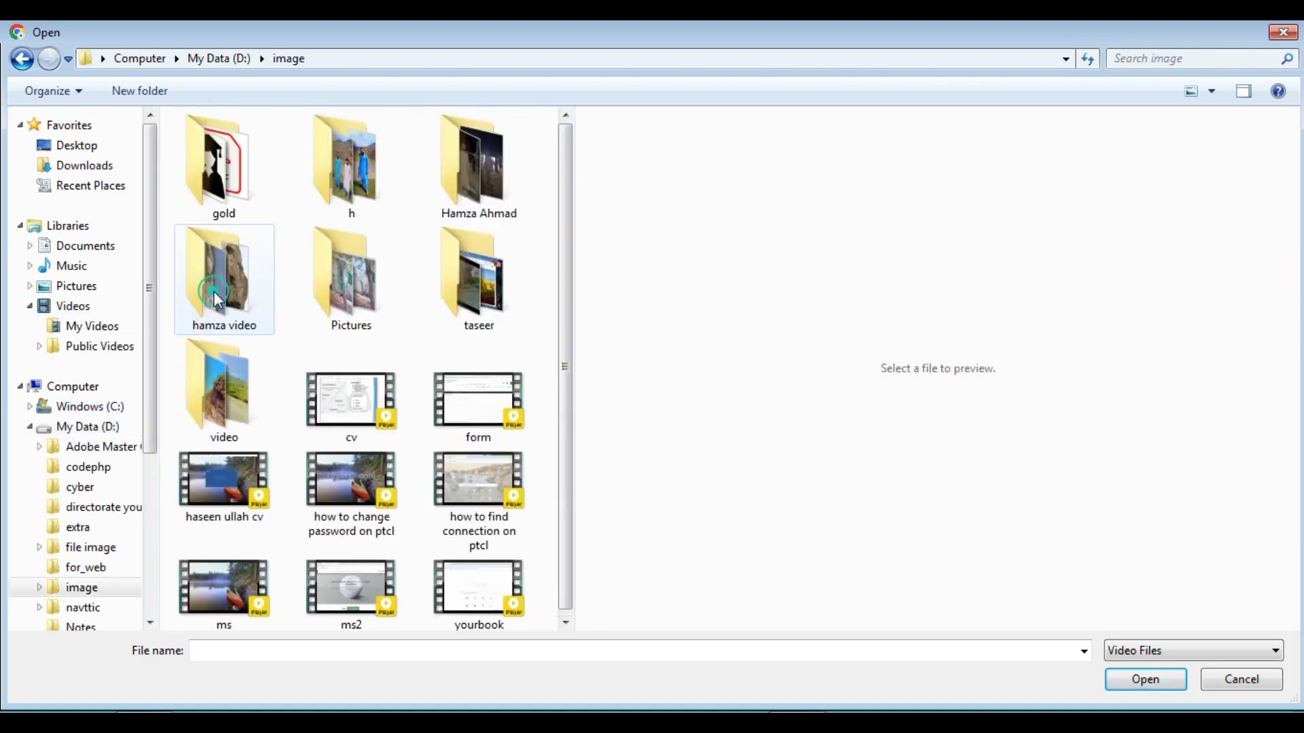
double_click(226, 201)
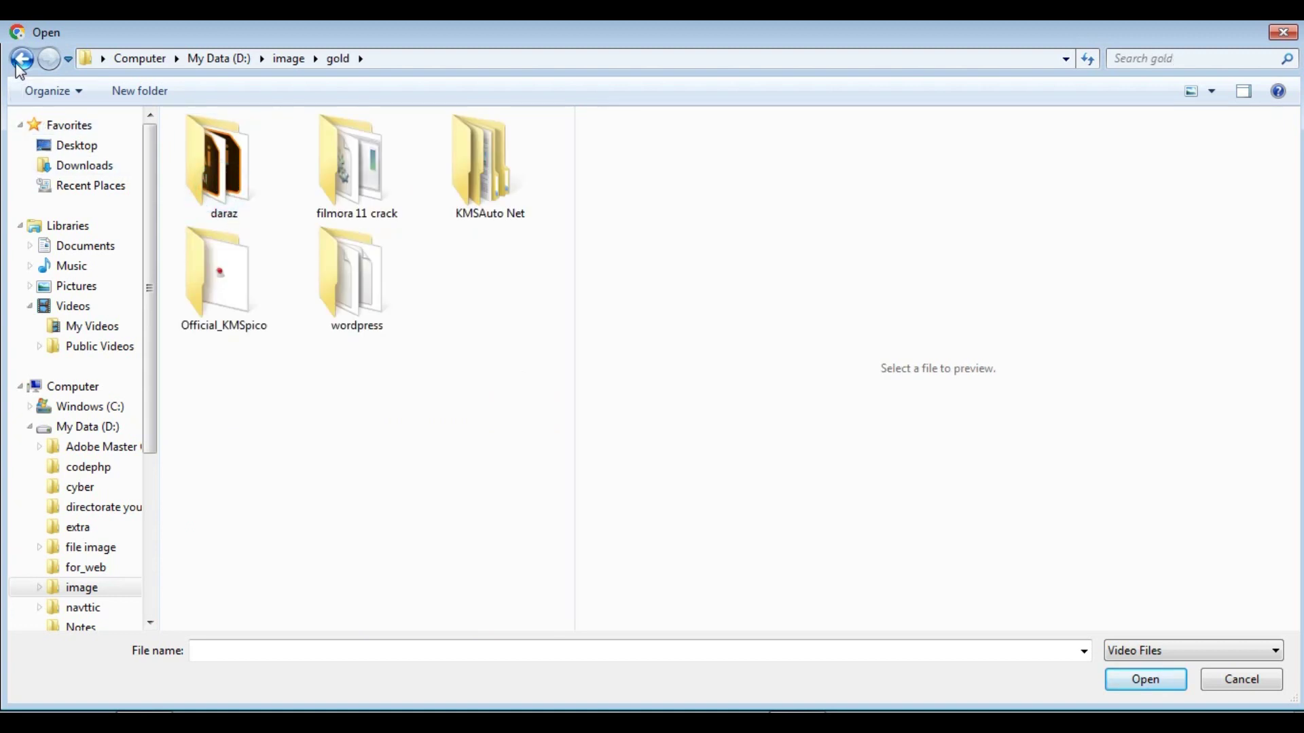
left_click(22, 59)
double_click(479, 271)
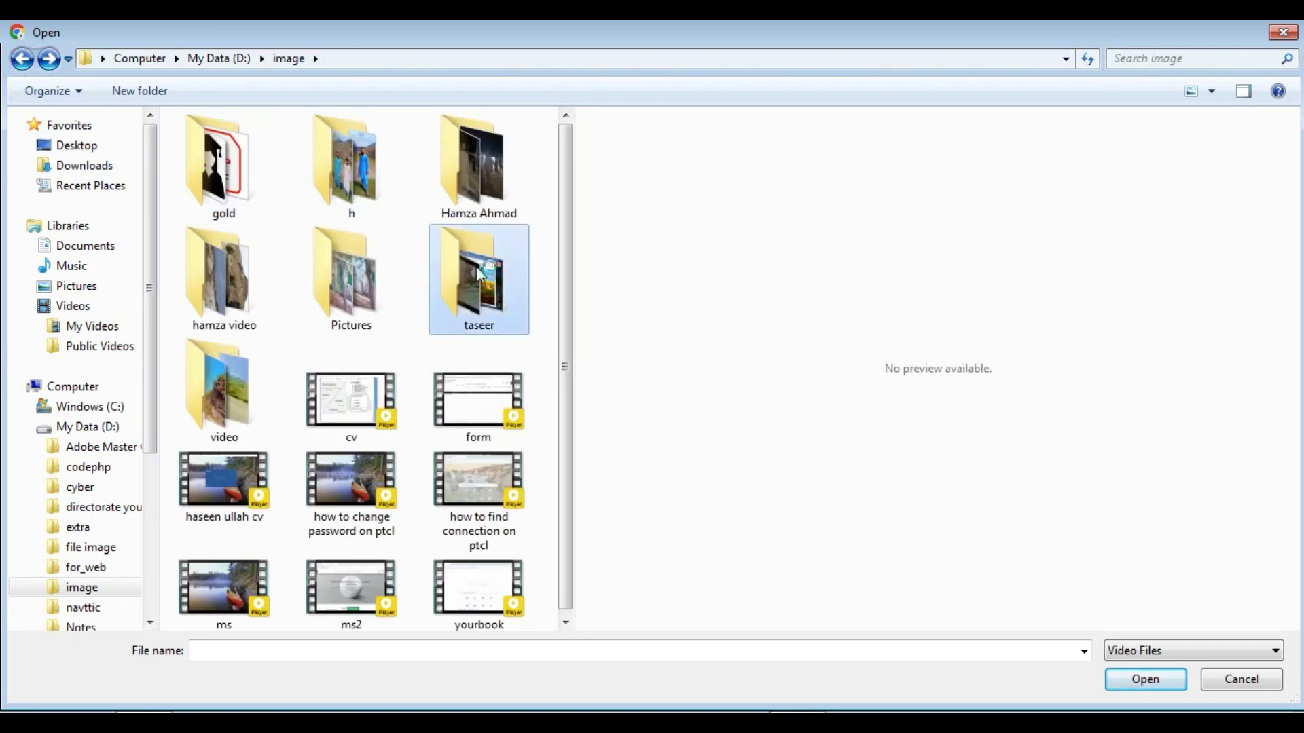
left_click(231, 294)
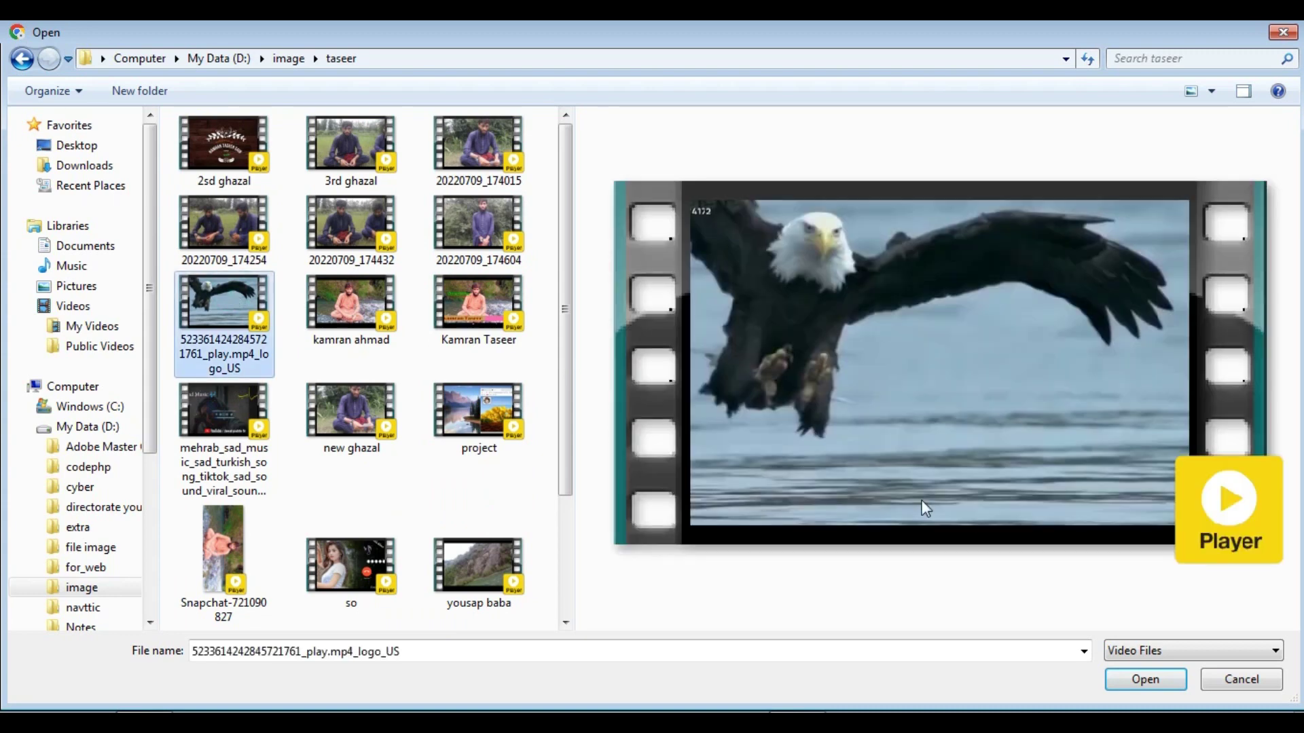
left_click(1118, 671)
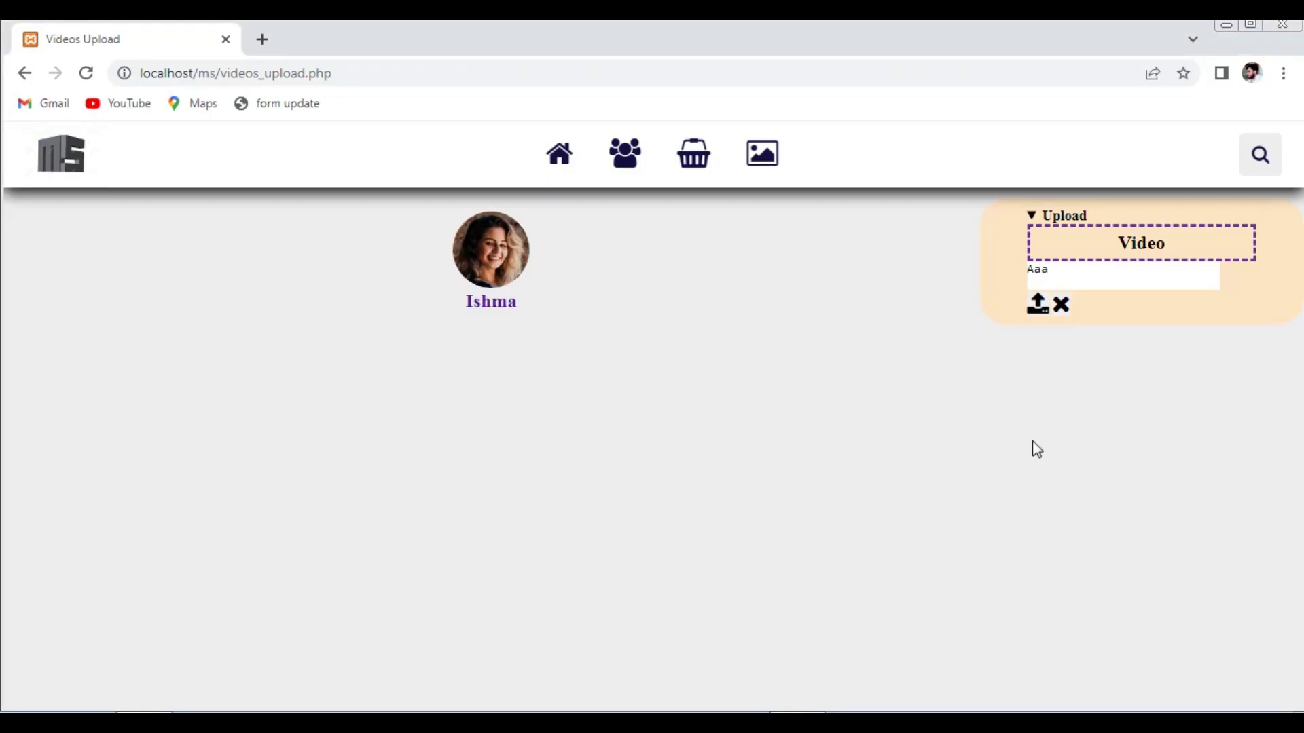
- Post the eagle video, play it, pause at 0:02, and mute its sound
left_click(1039, 307)
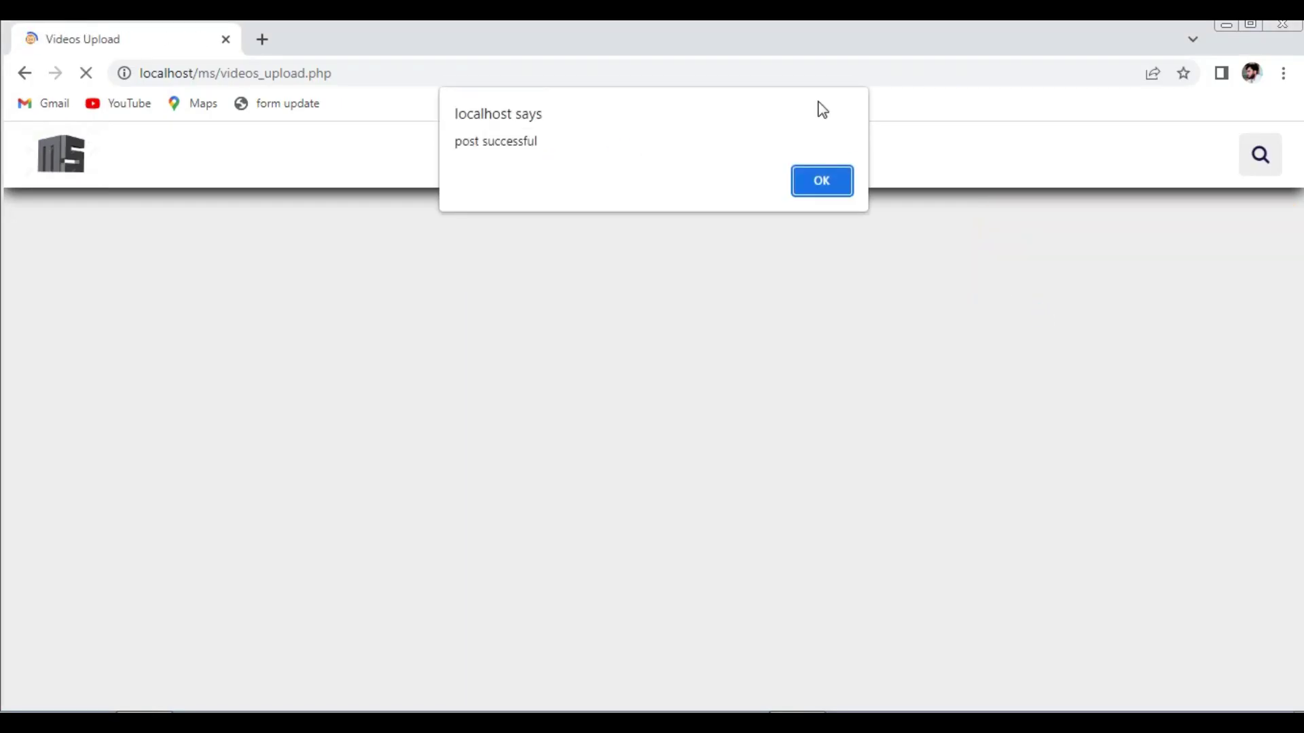
left_click(817, 186)
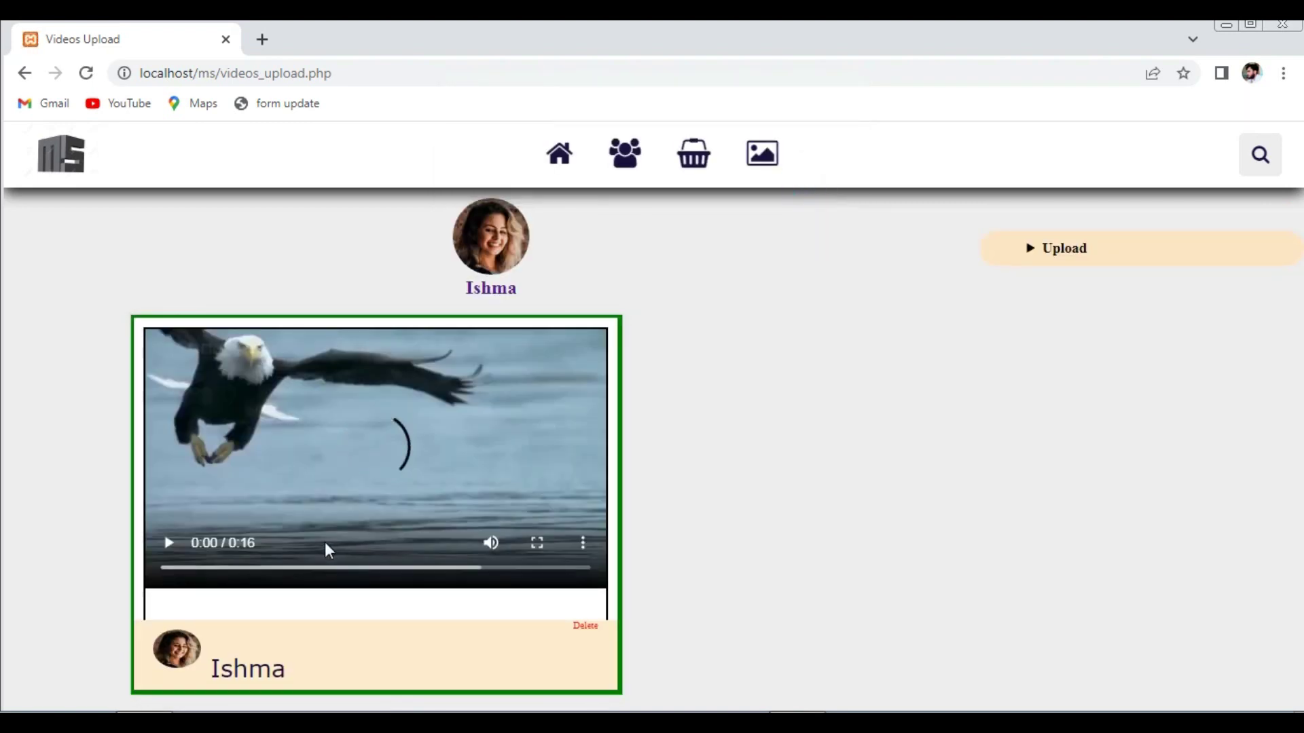
left_click(168, 543)
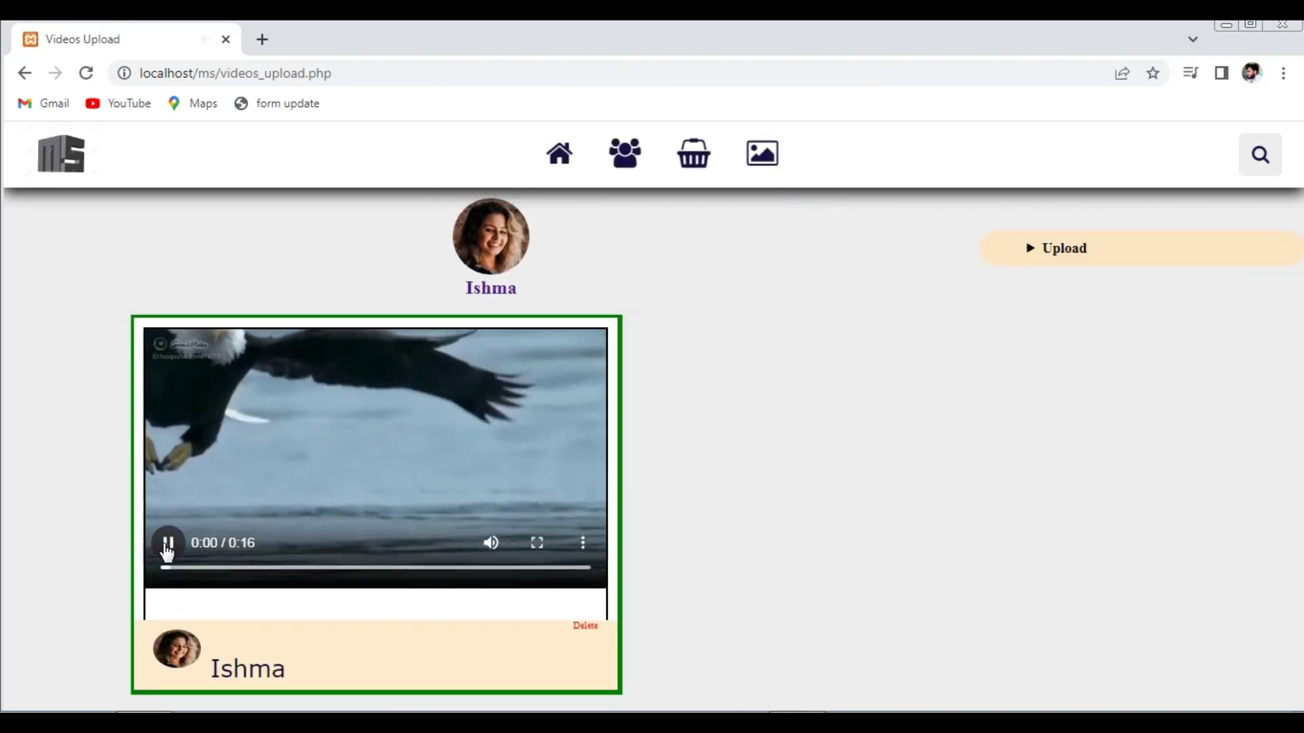
left_click(168, 543)
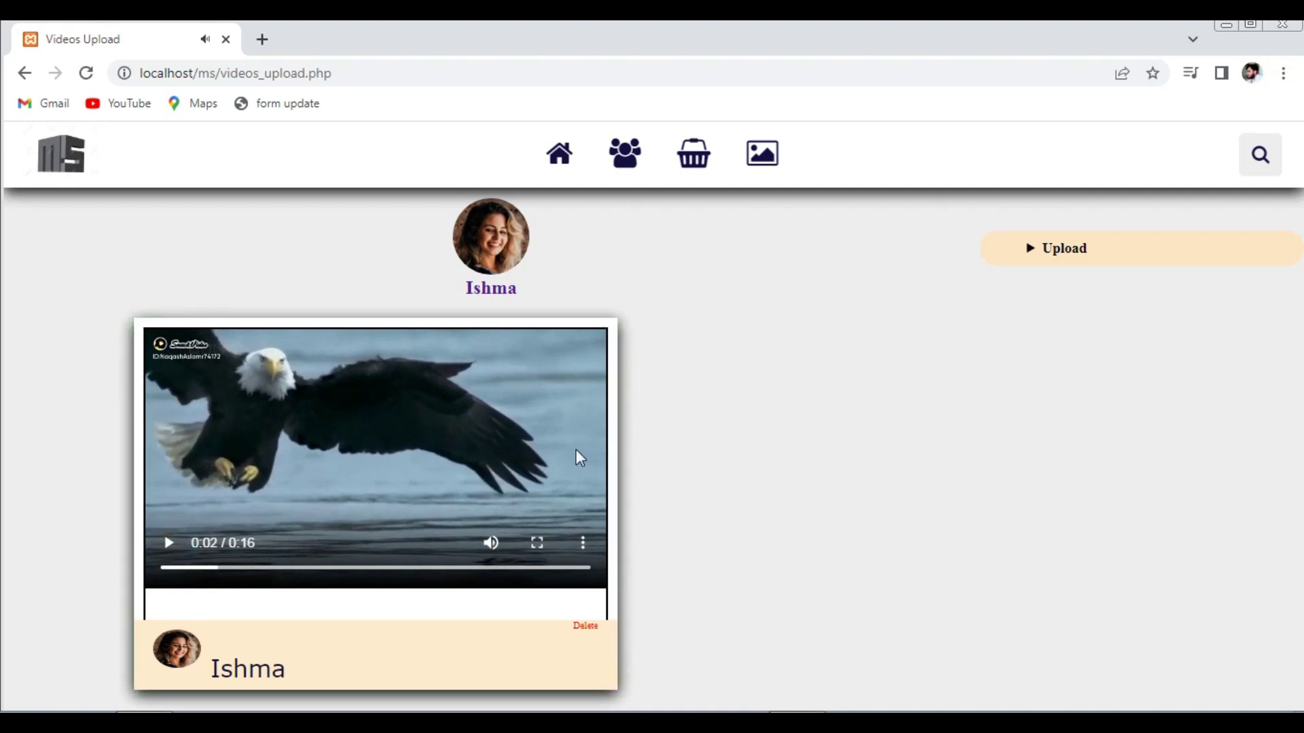
left_click(491, 542)
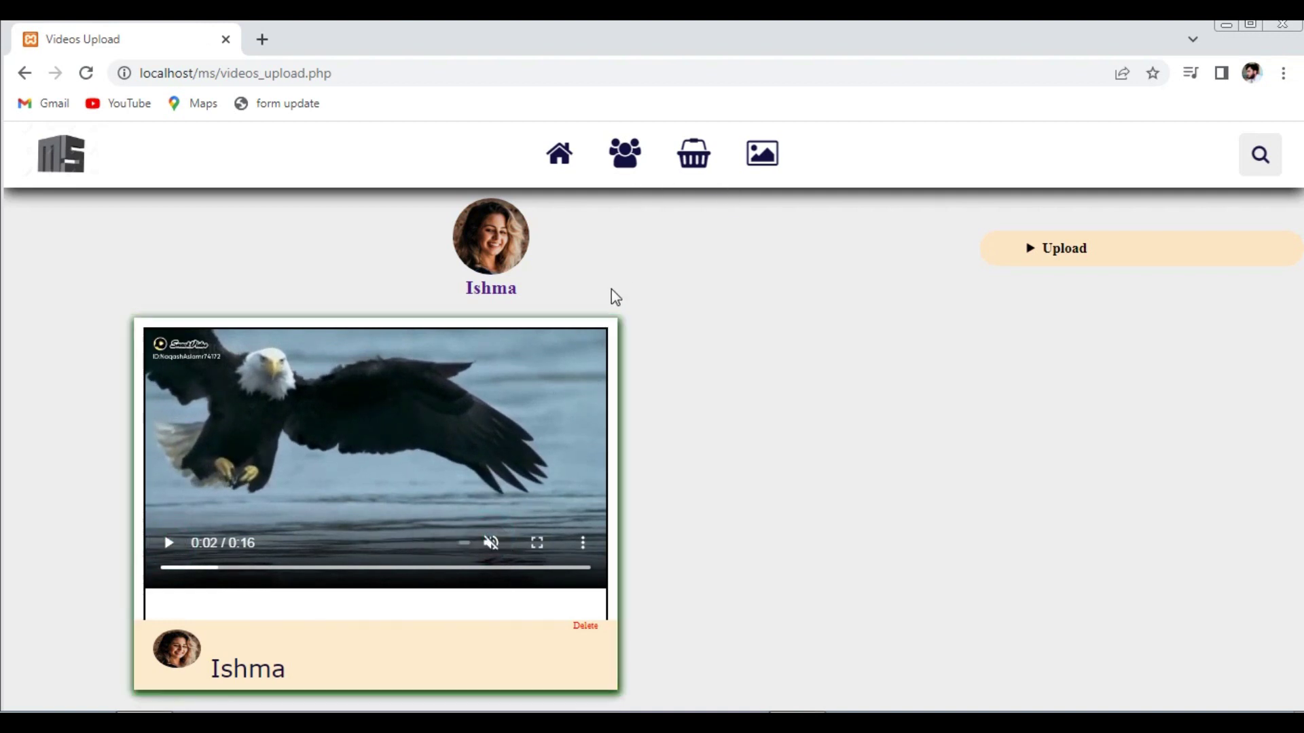
left_click(763, 156)
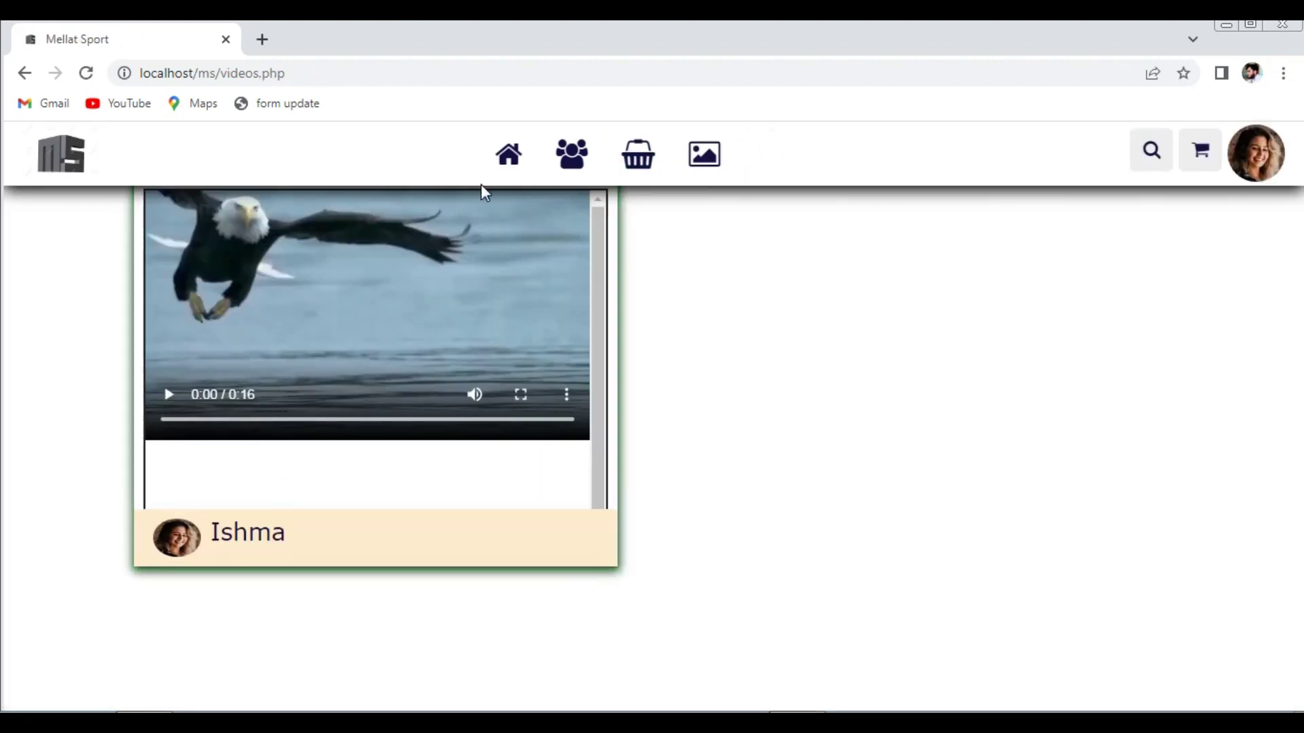
- Log out of the current account from the profile avatar panel
left_click(1257, 163)
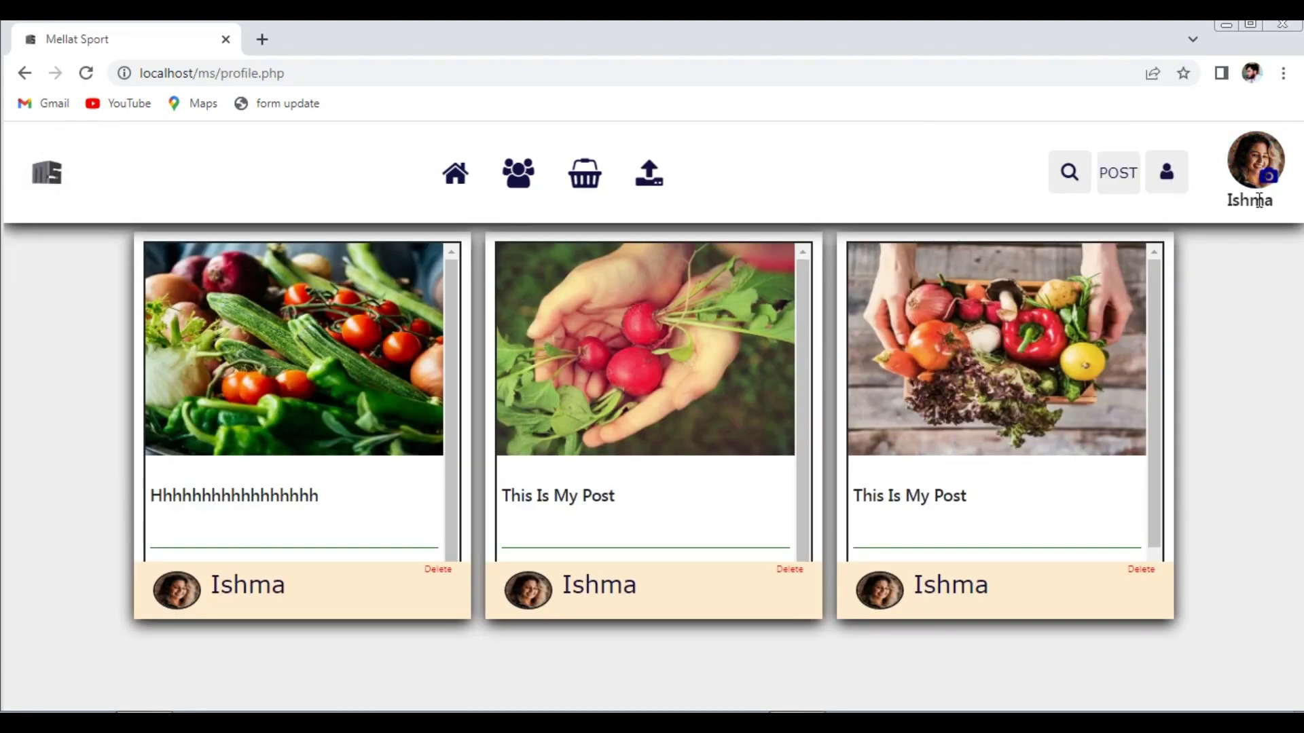
left_click(1169, 176)
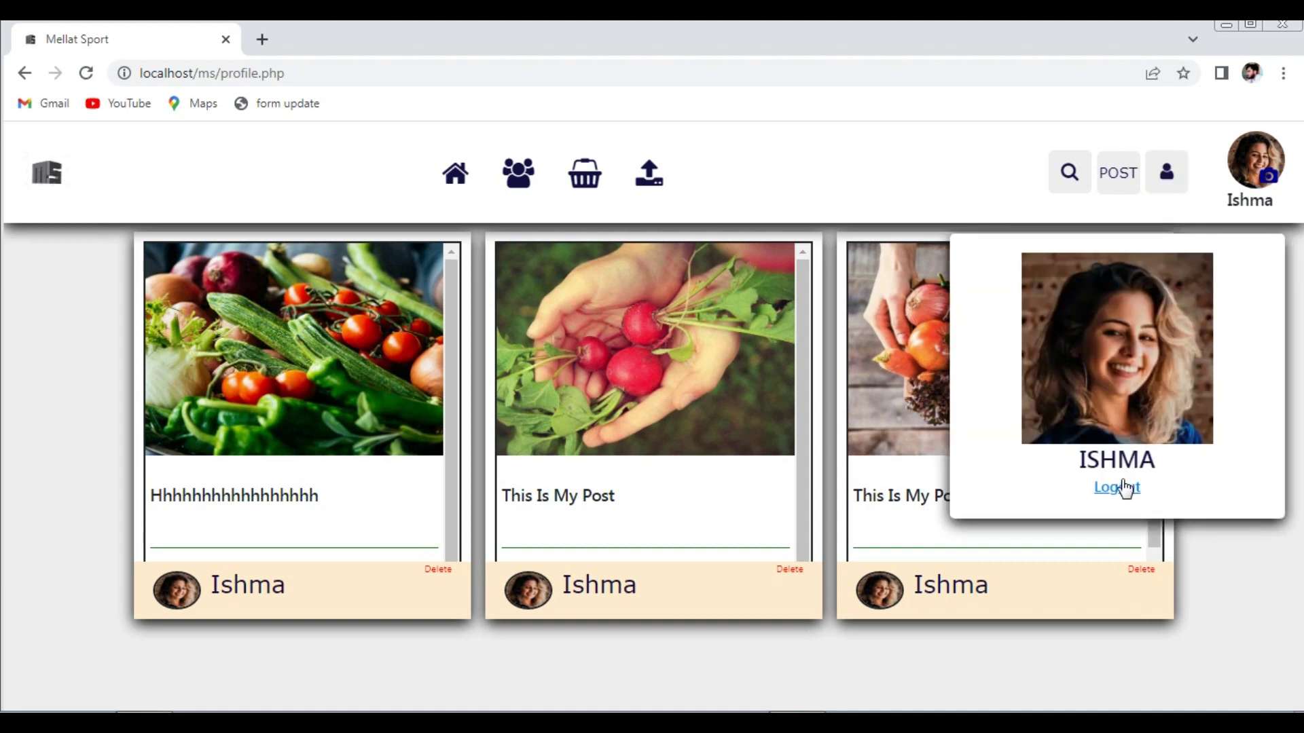
left_click(1124, 488)
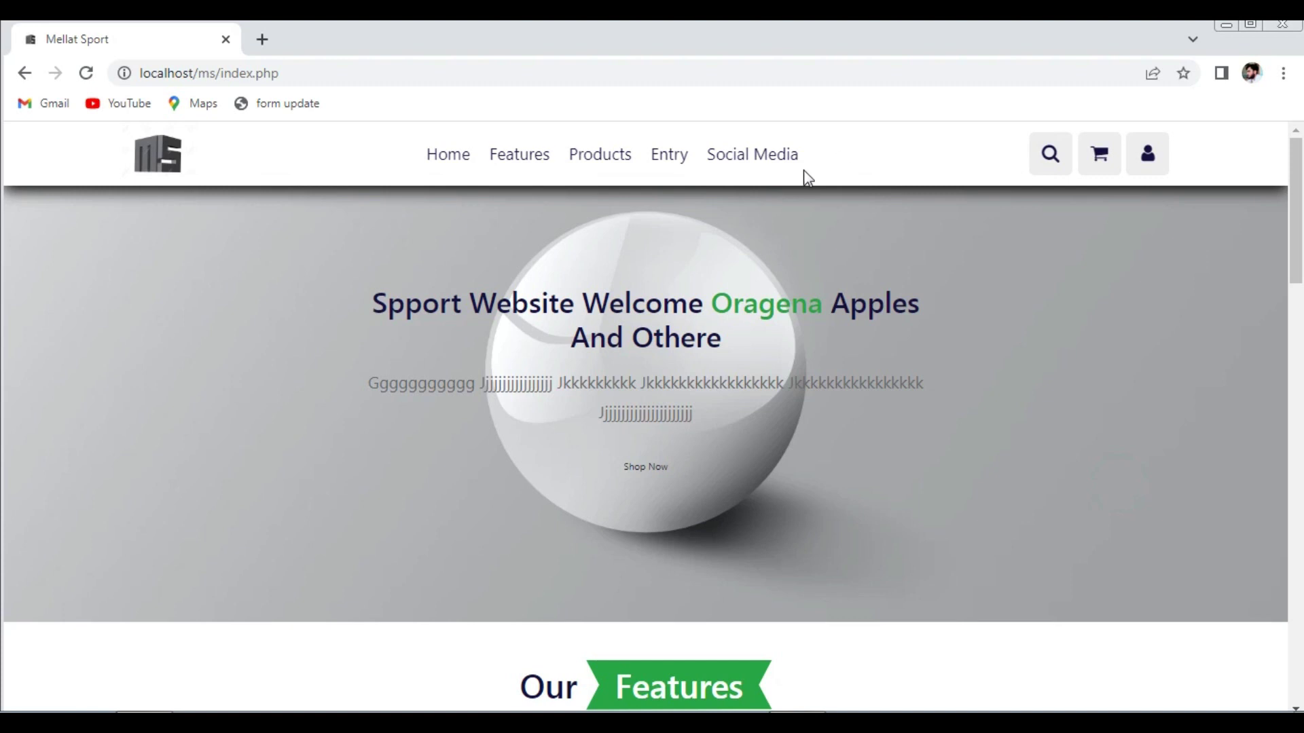
- Open the Create New Account form and fill in first name, last name, phone and password
left_click(1140, 170)
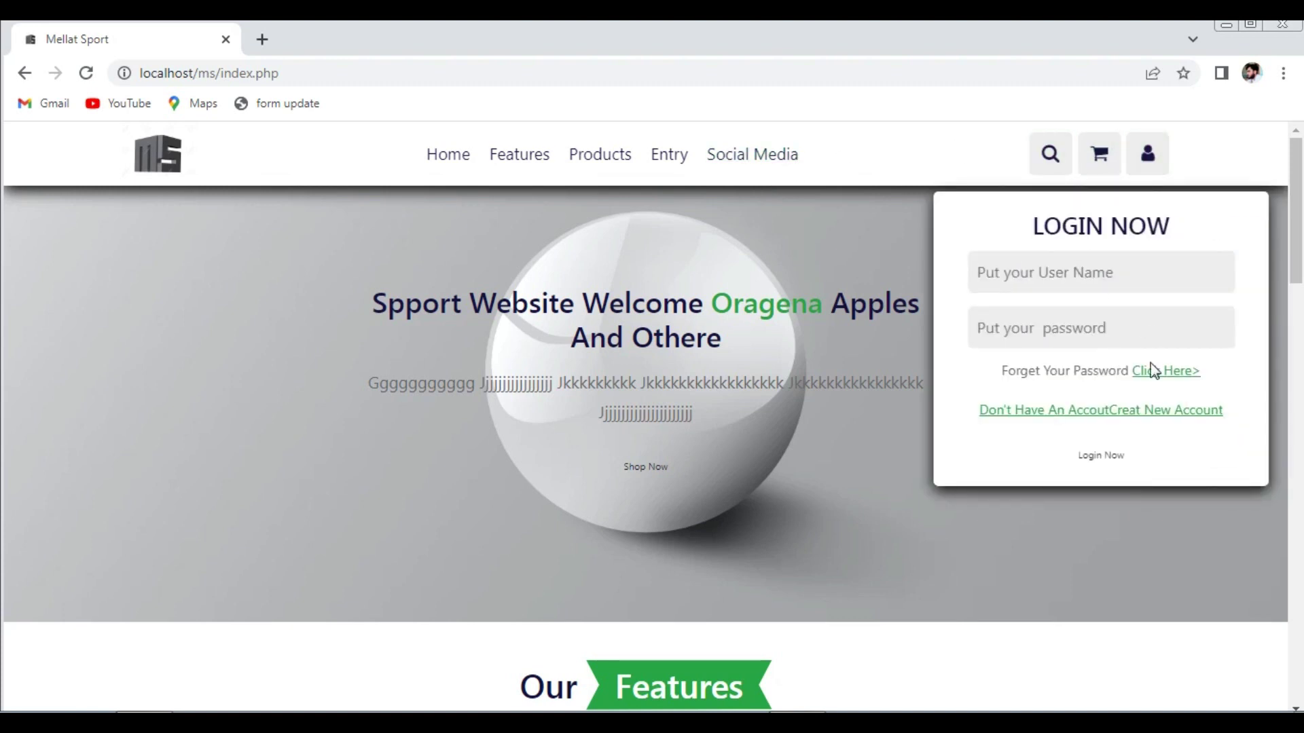
left_click(1161, 410)
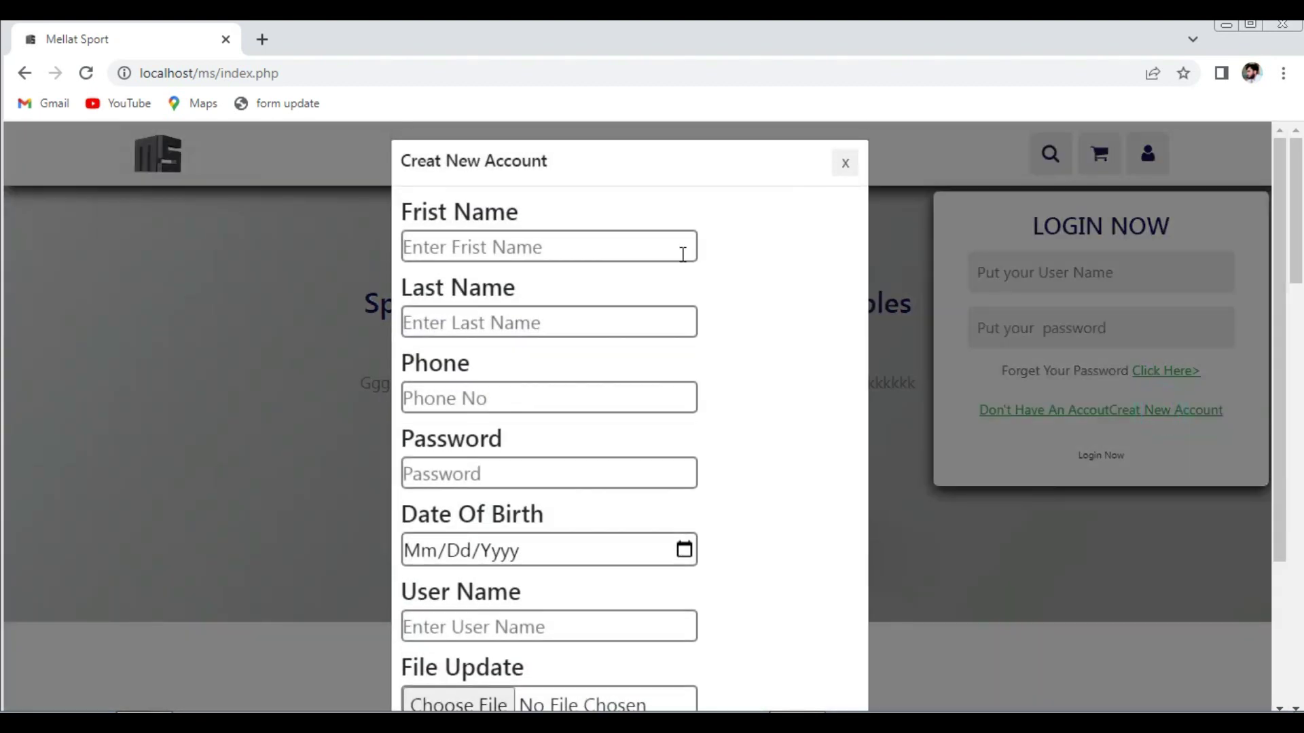
left_click(586, 241)
type("K")
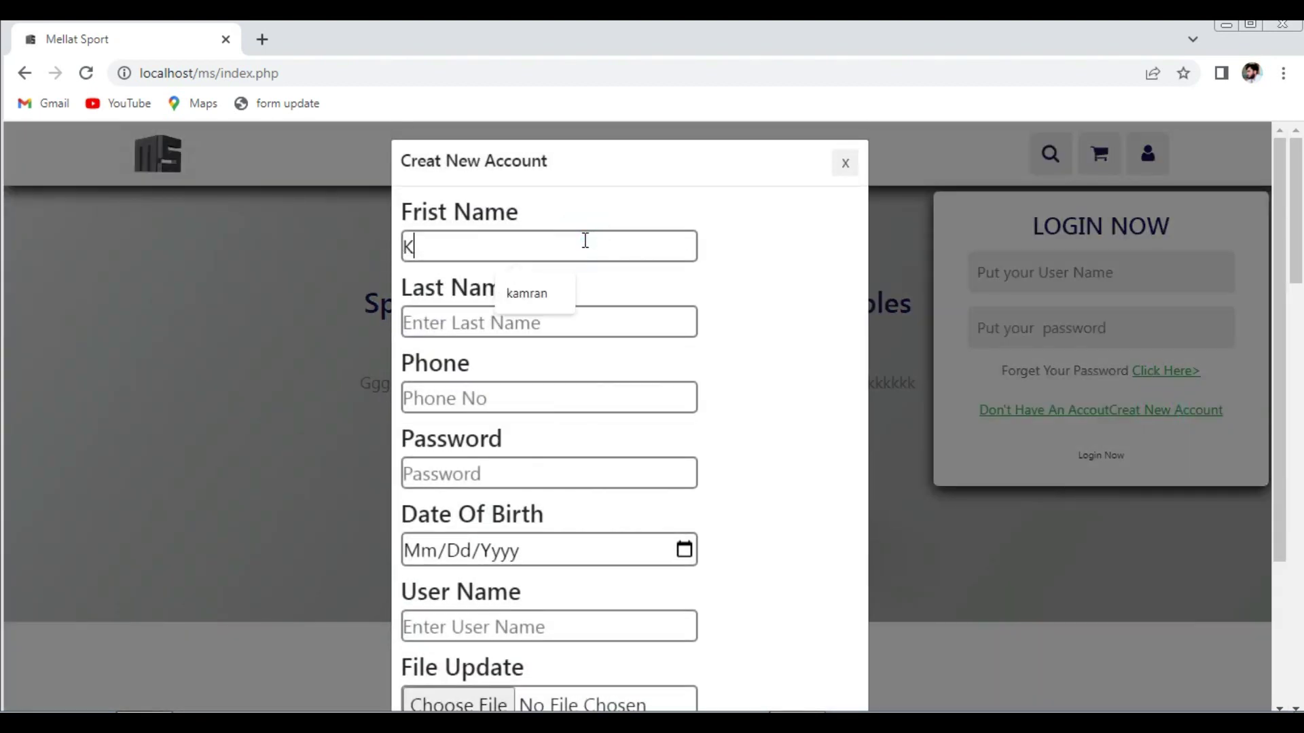
type("amran")
left_click(552, 293)
left_click(508, 322)
left_click(525, 369)
left_click(445, 399)
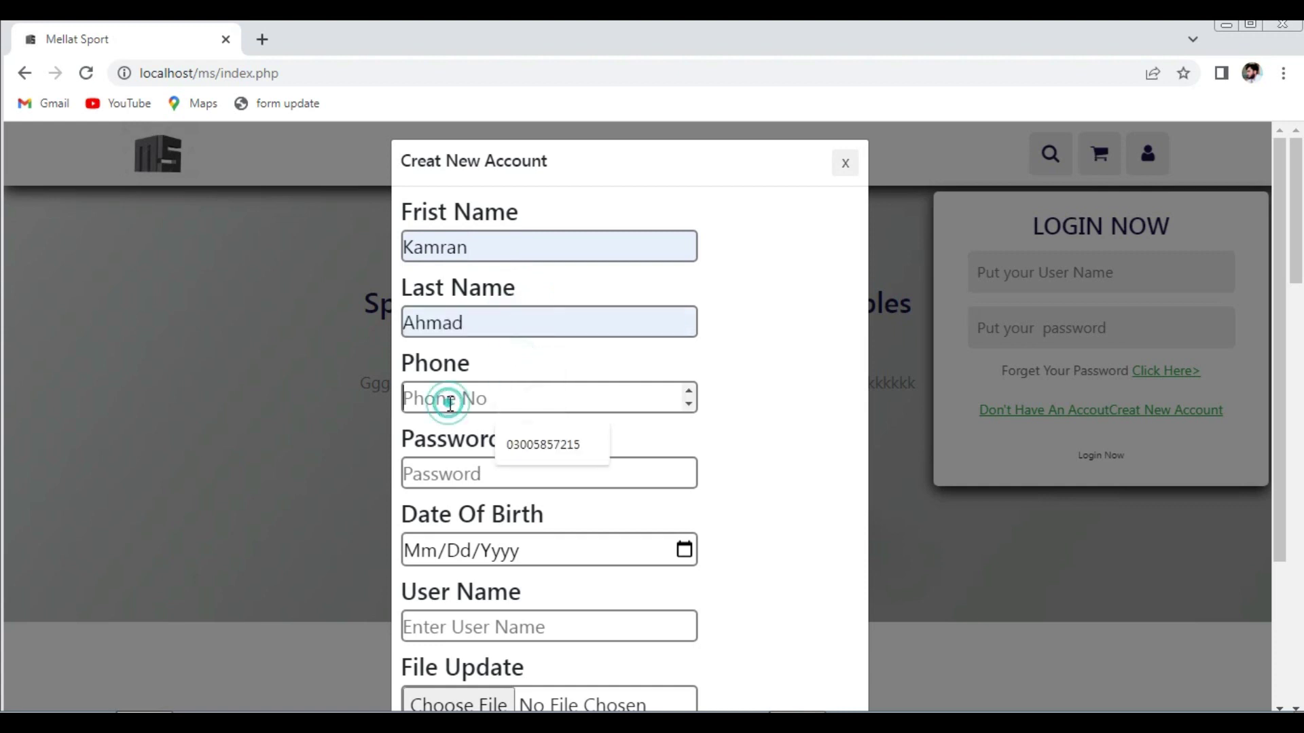
left_click(506, 451)
left_click(466, 474)
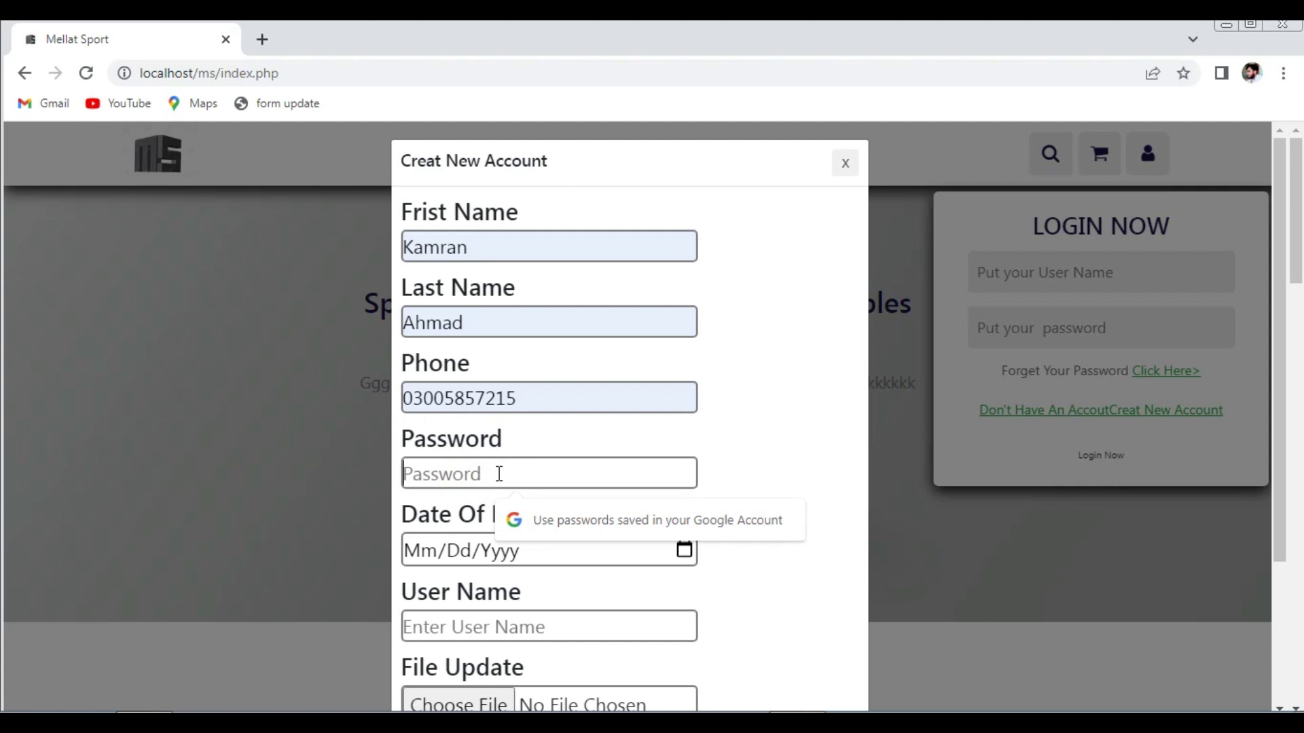
type("12")
- Enter birth date 12/12/0022 and the user name, attach the seated-man profile photo, choose Male
left_click(414, 550)
type("12/12/0022")
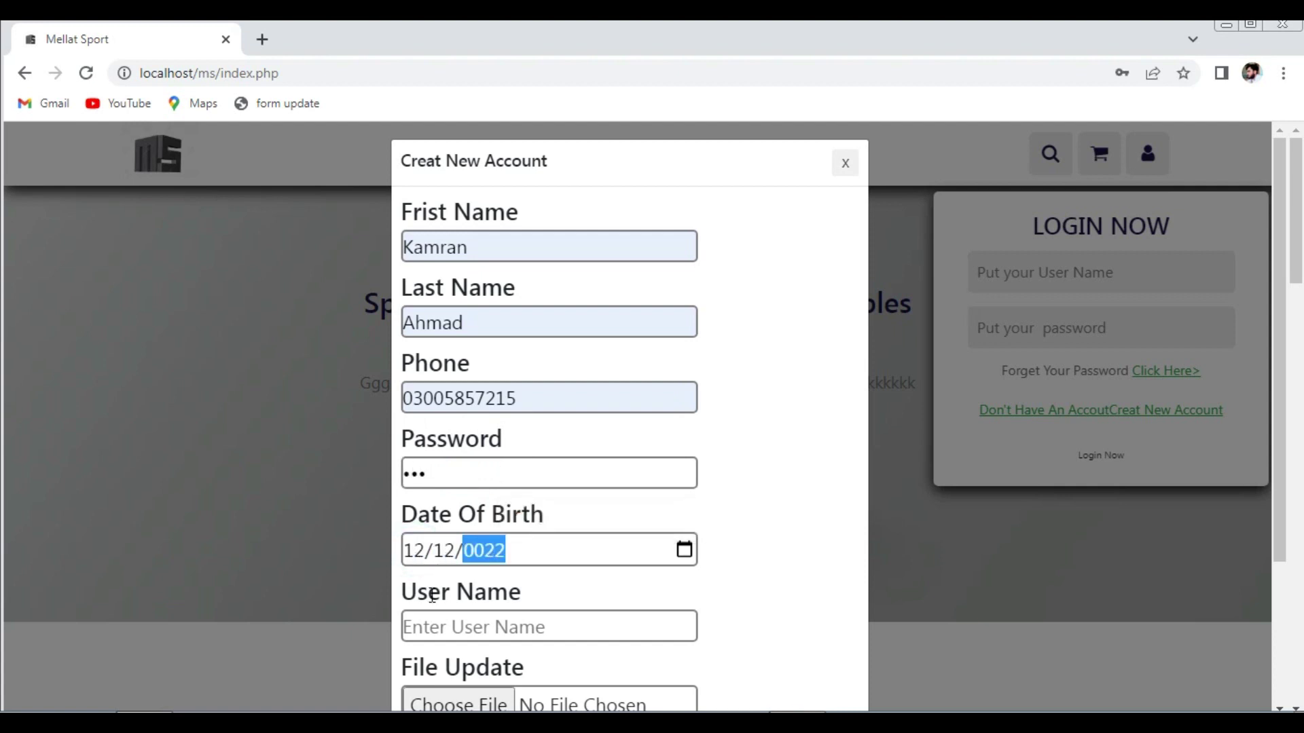
left_click(427, 633)
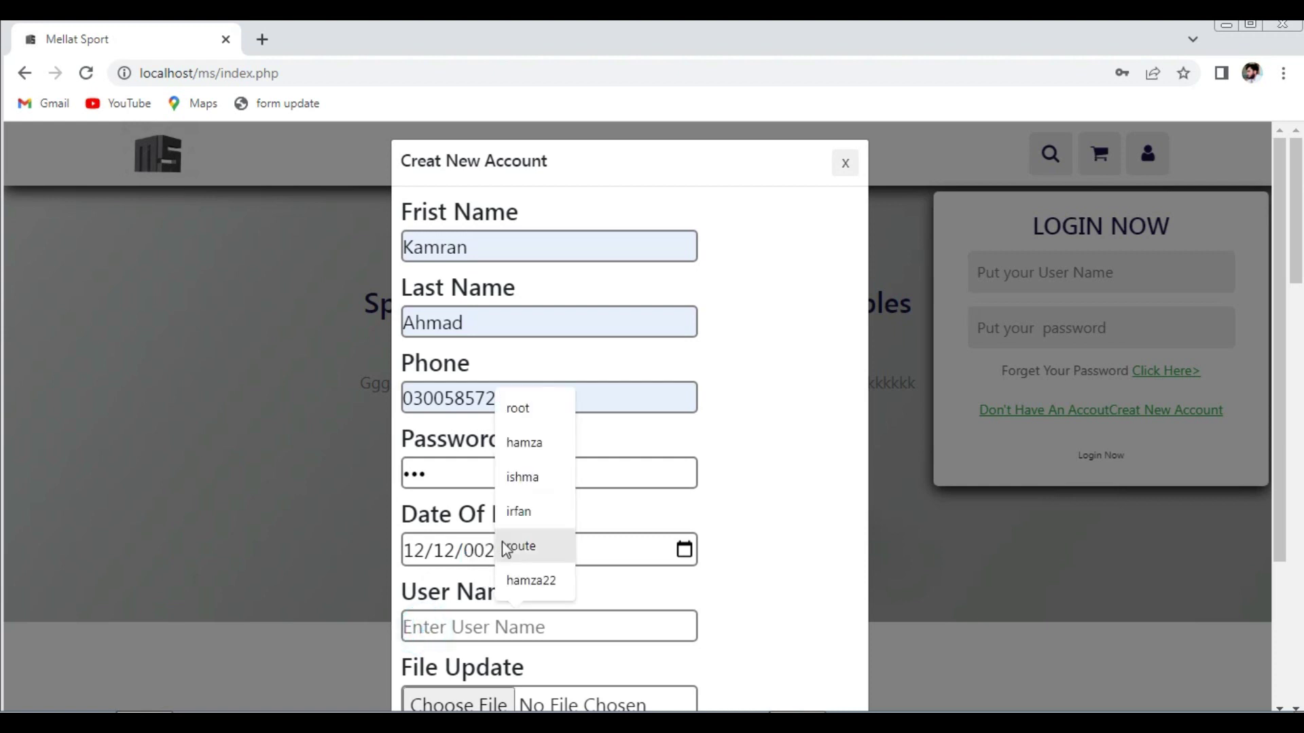
type("Kamran")
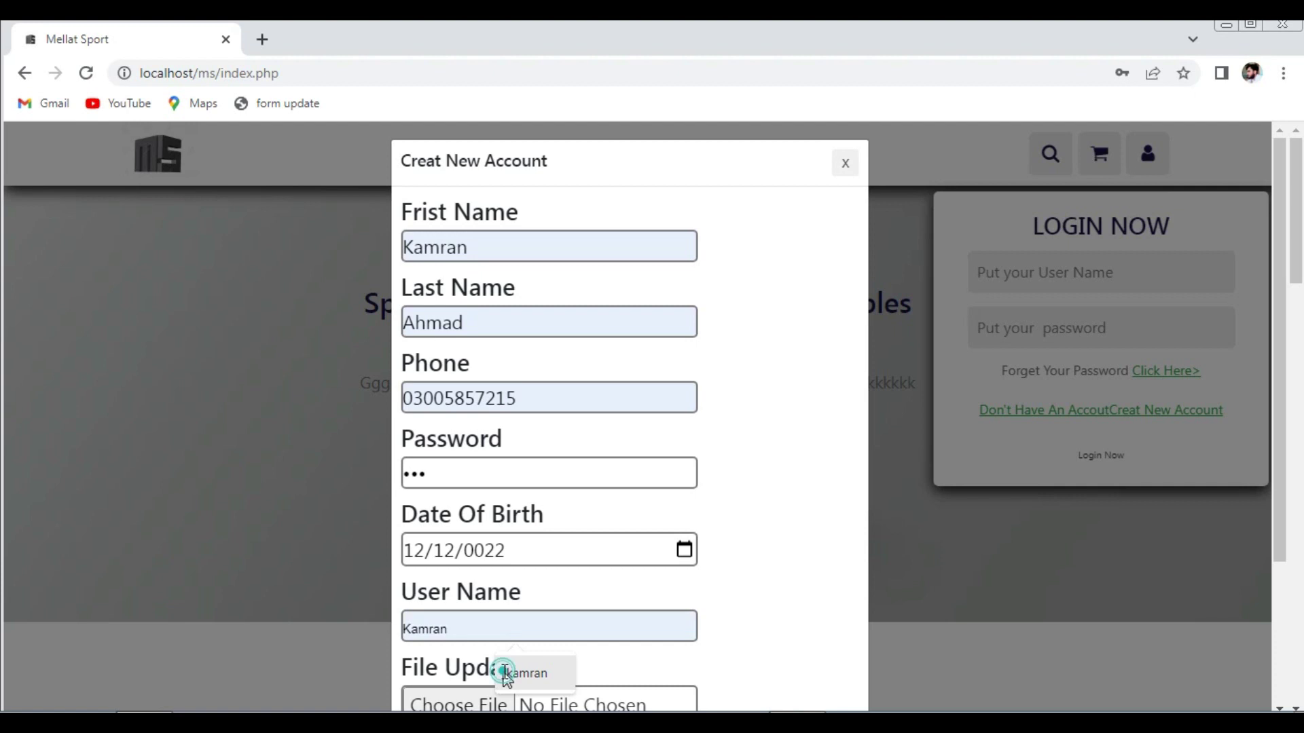
left_click(502, 673)
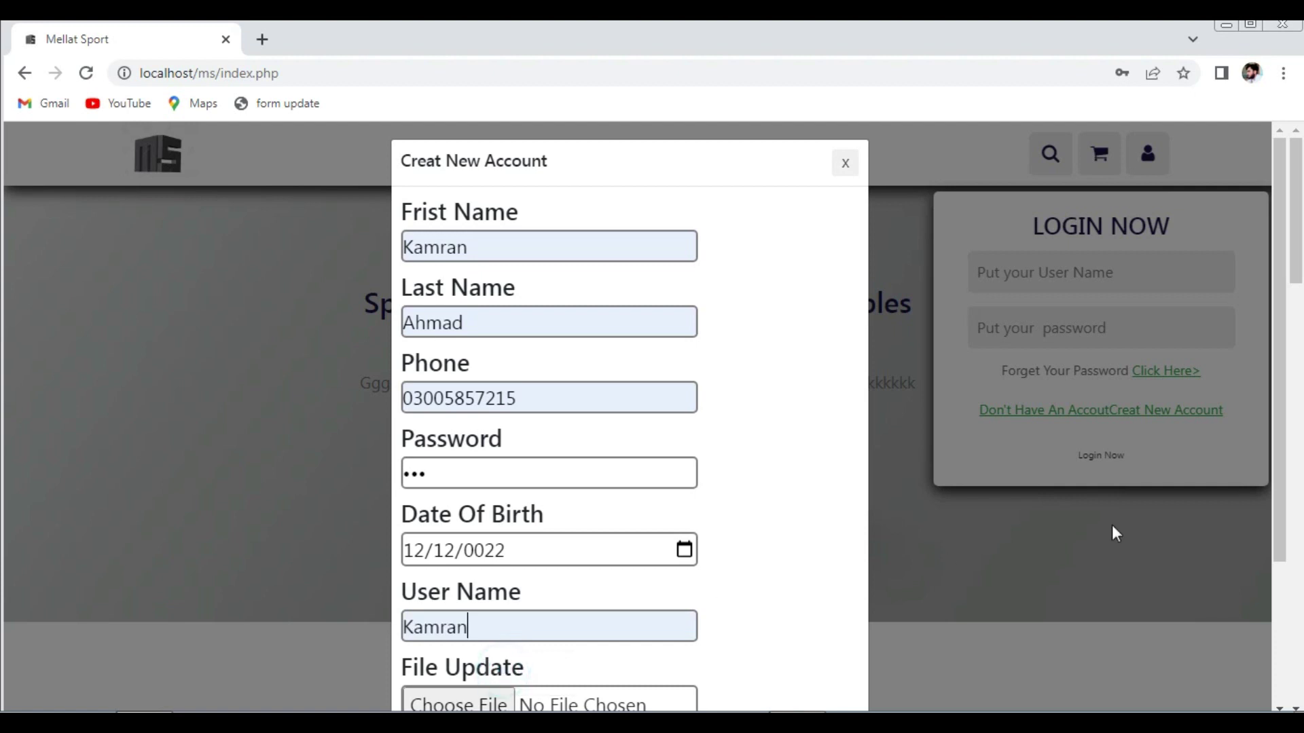
left_click_drag(1275, 446, 1273, 583)
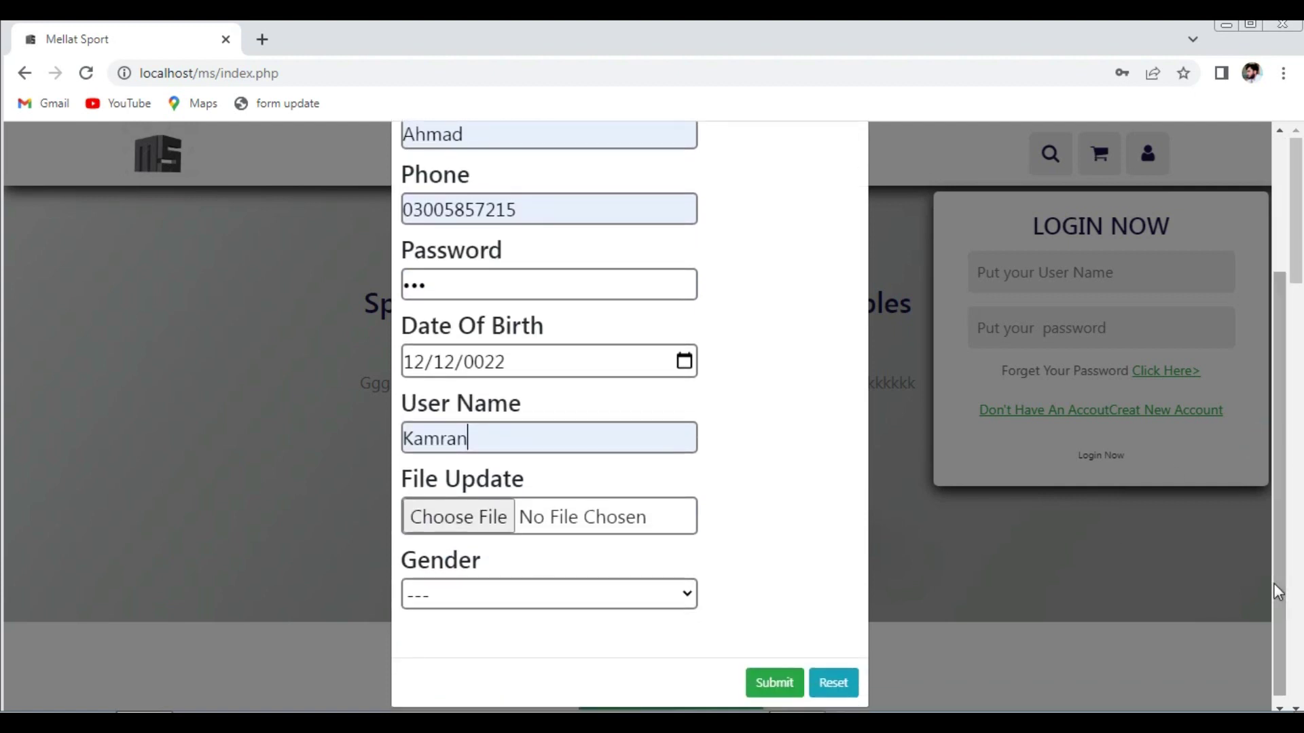
left_click(443, 528)
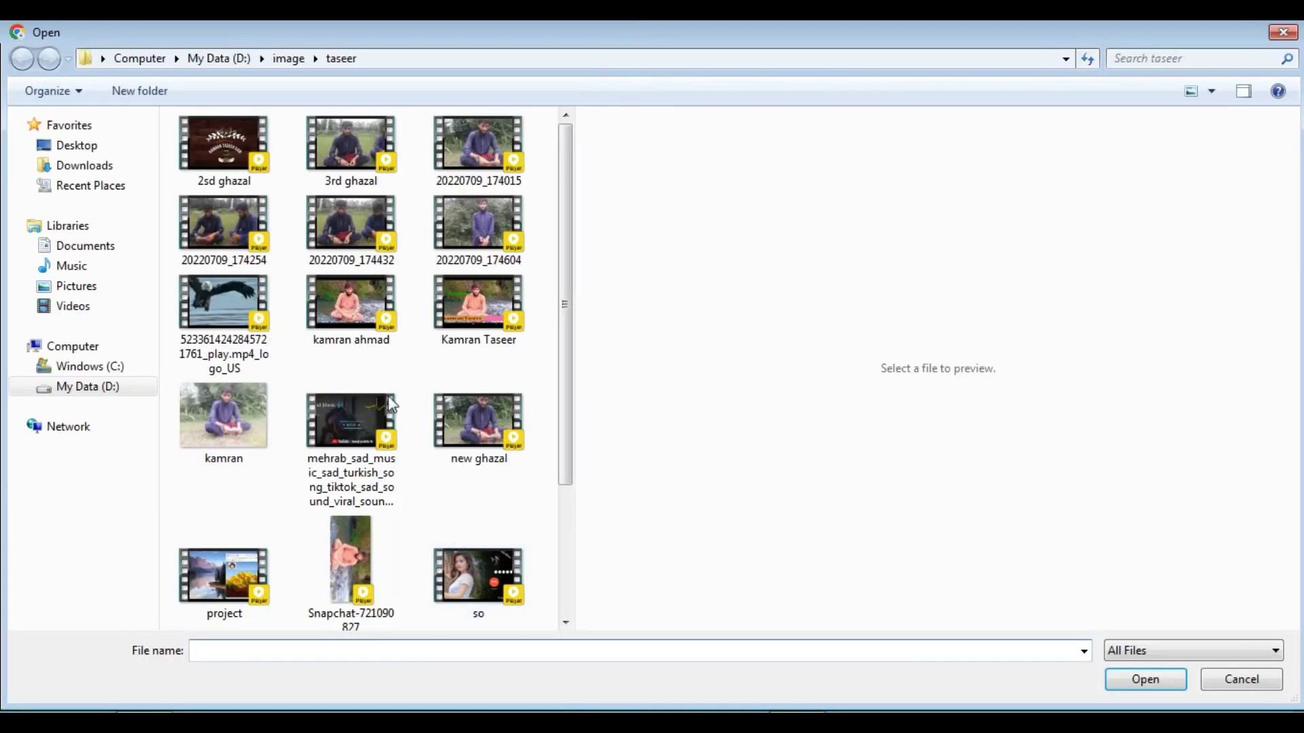
left_click(229, 428)
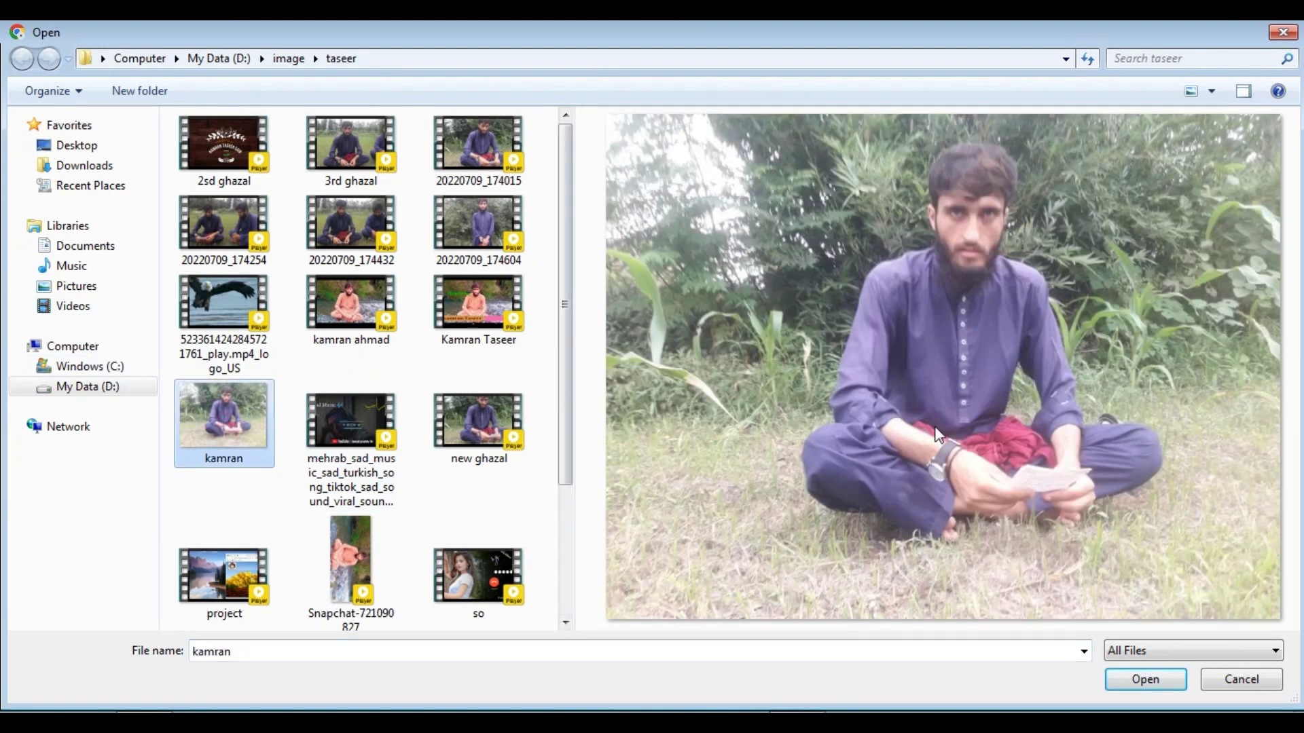
left_click(1126, 684)
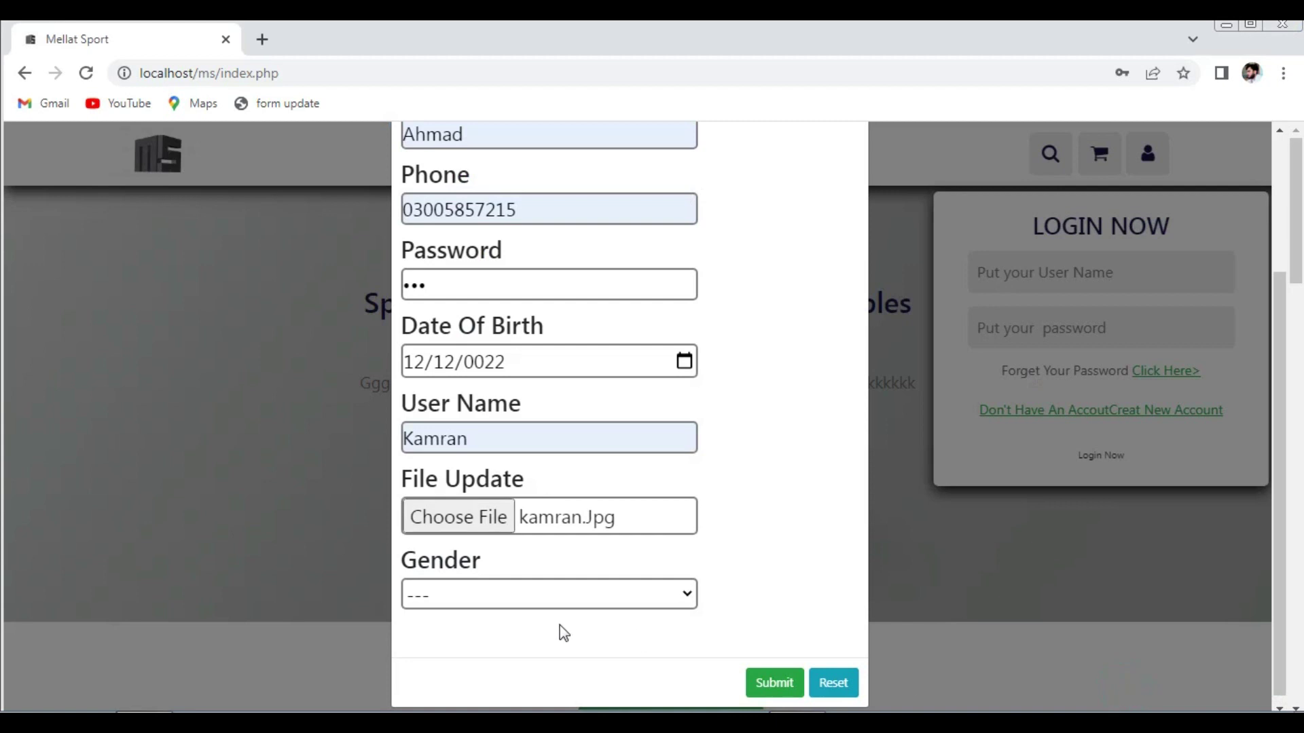
left_click(567, 596)
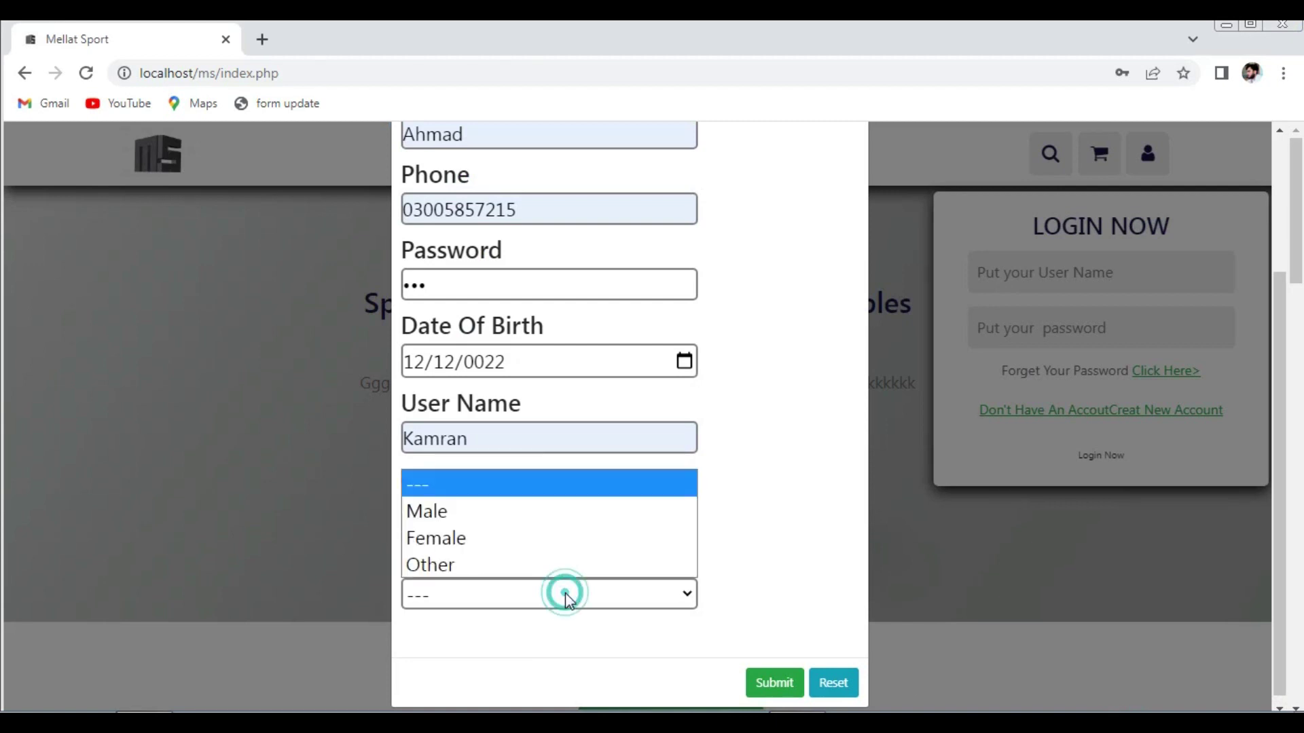
left_click(514, 522)
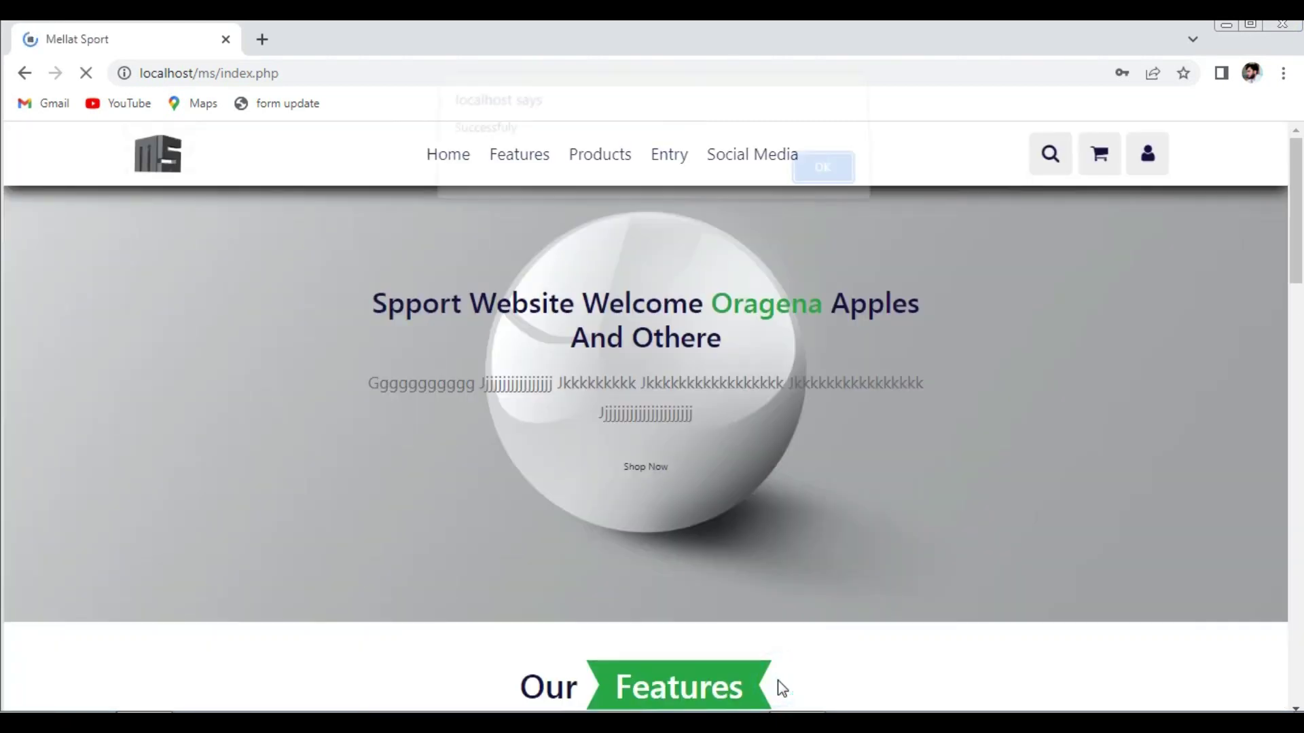
- Dismiss the registration message and log in with the new account's user name and password
left_click(814, 190)
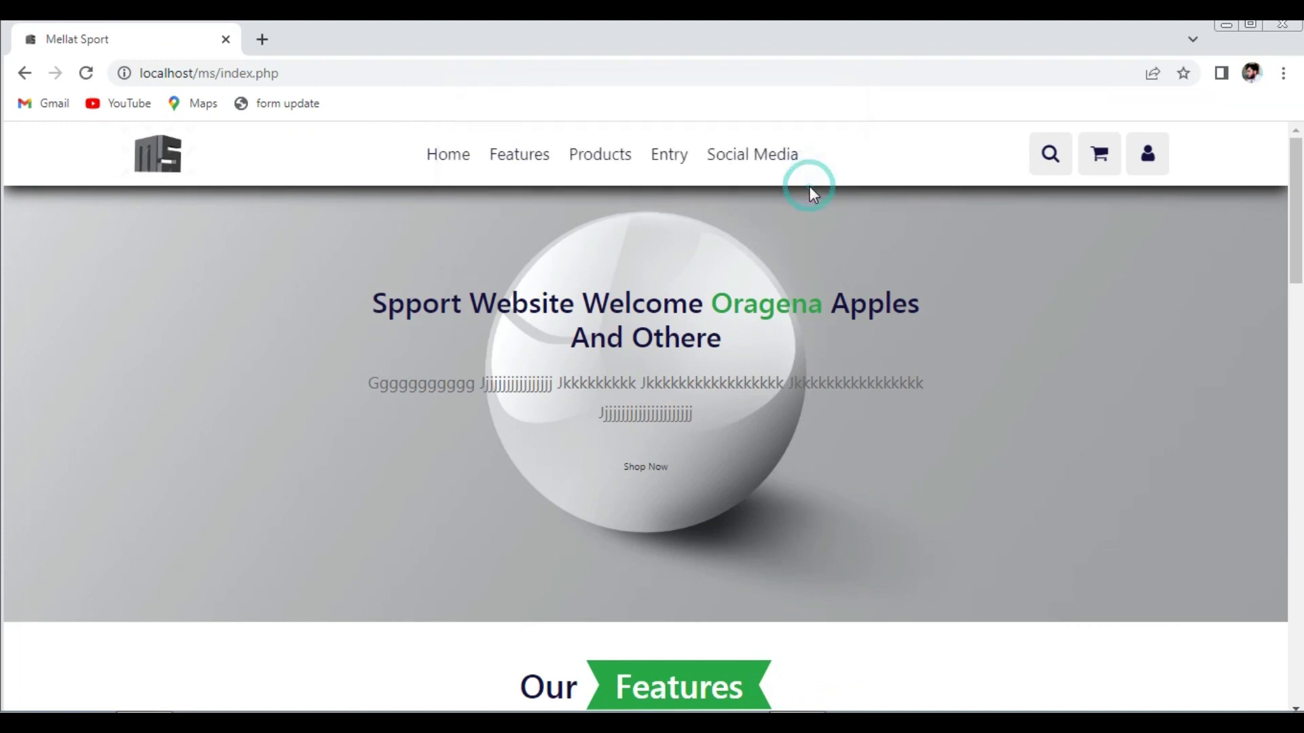
left_click(1160, 173)
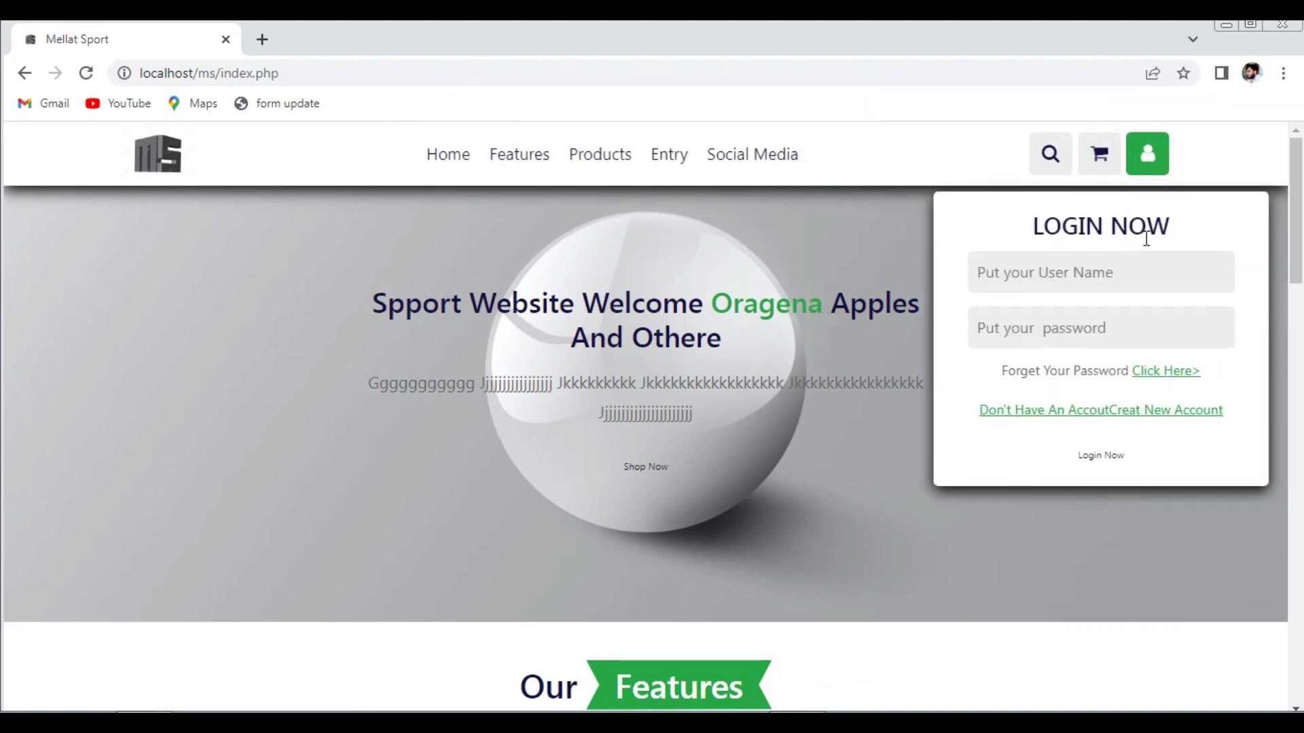
left_click(1078, 272)
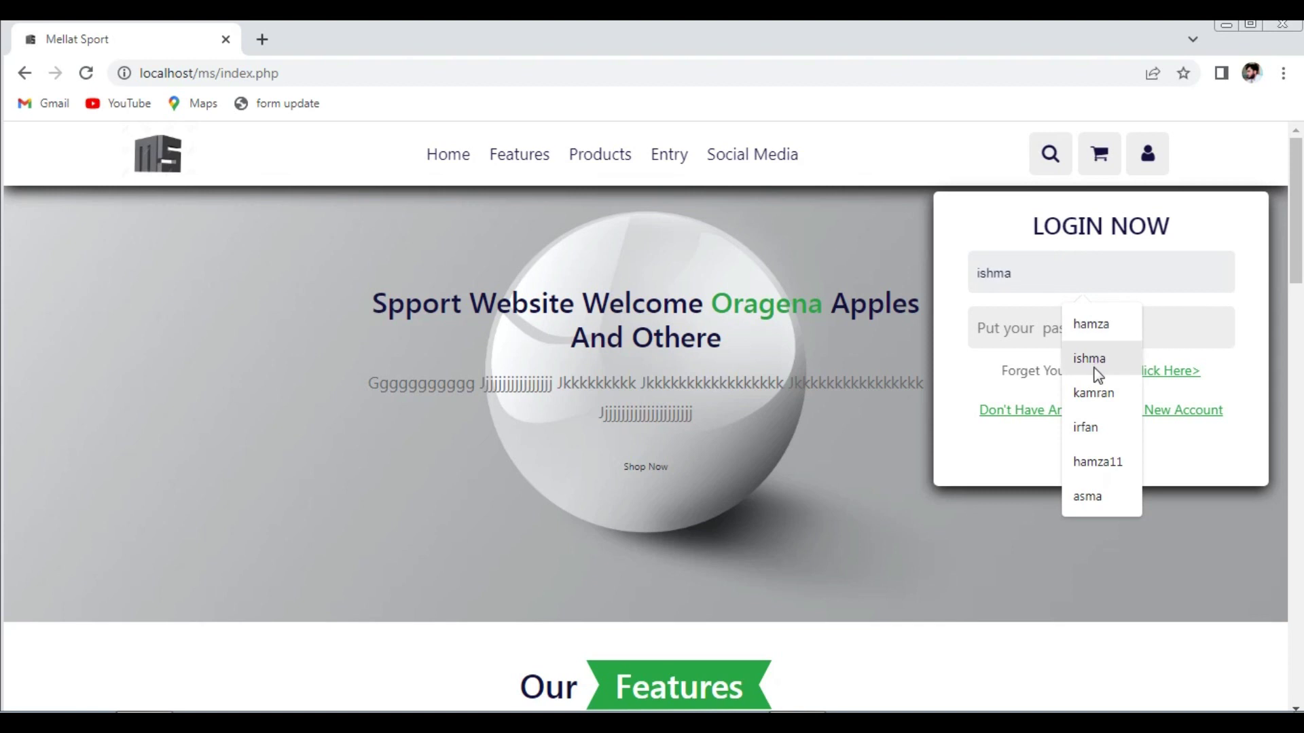
left_click(1094, 393)
left_click(1043, 318)
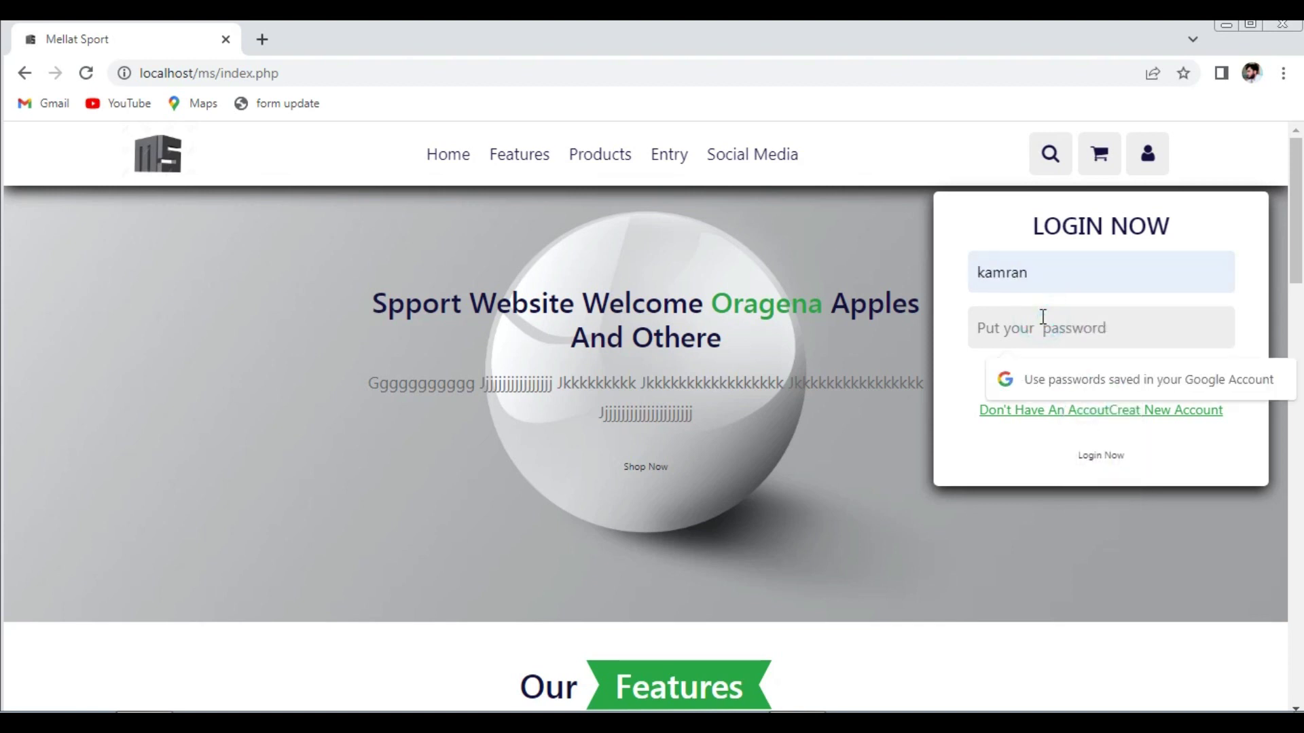
type("12")
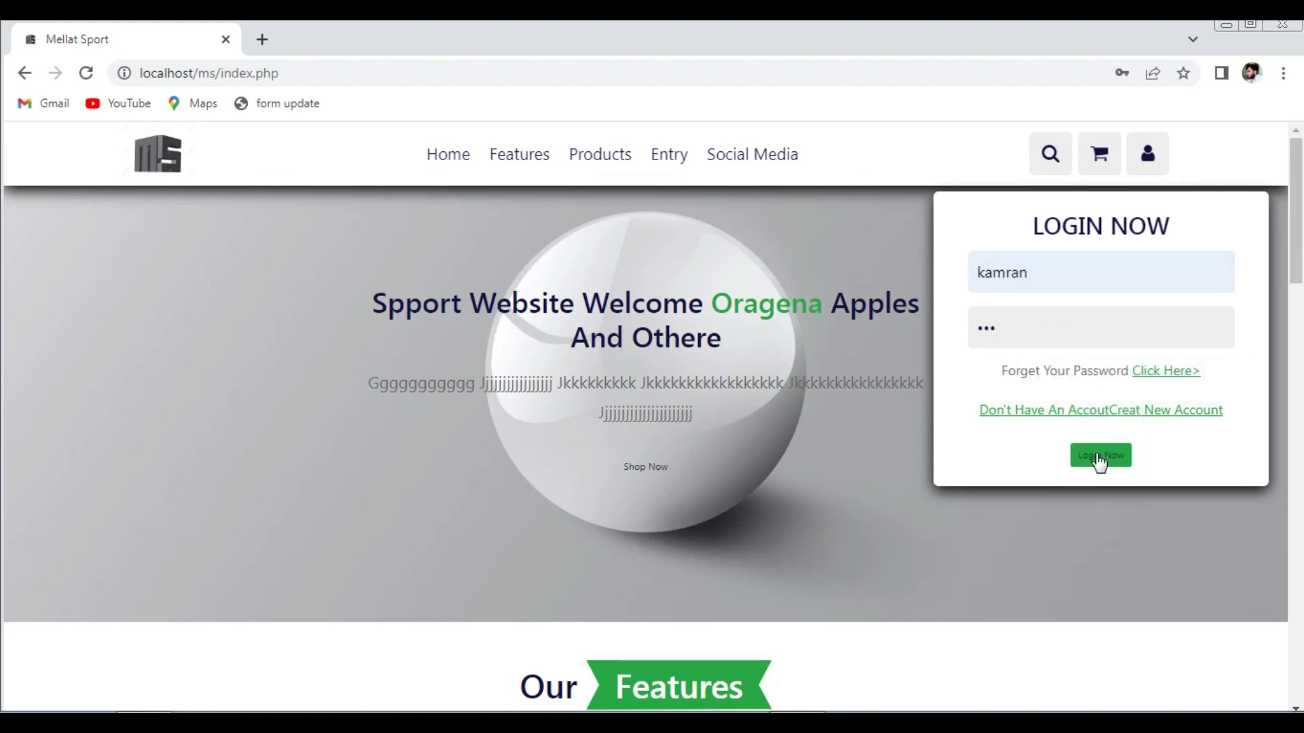
left_click(1101, 458)
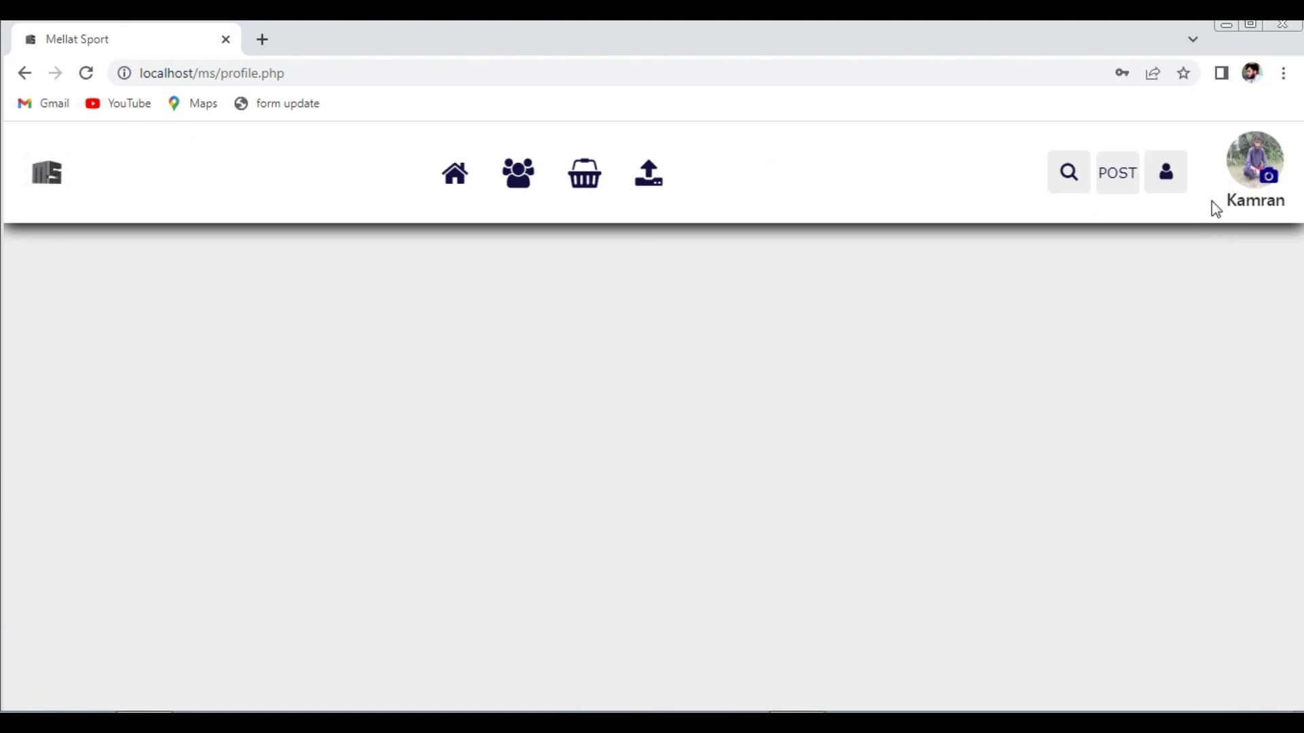
- Browse the home and videos pages, then return to the profile page
left_click(456, 178)
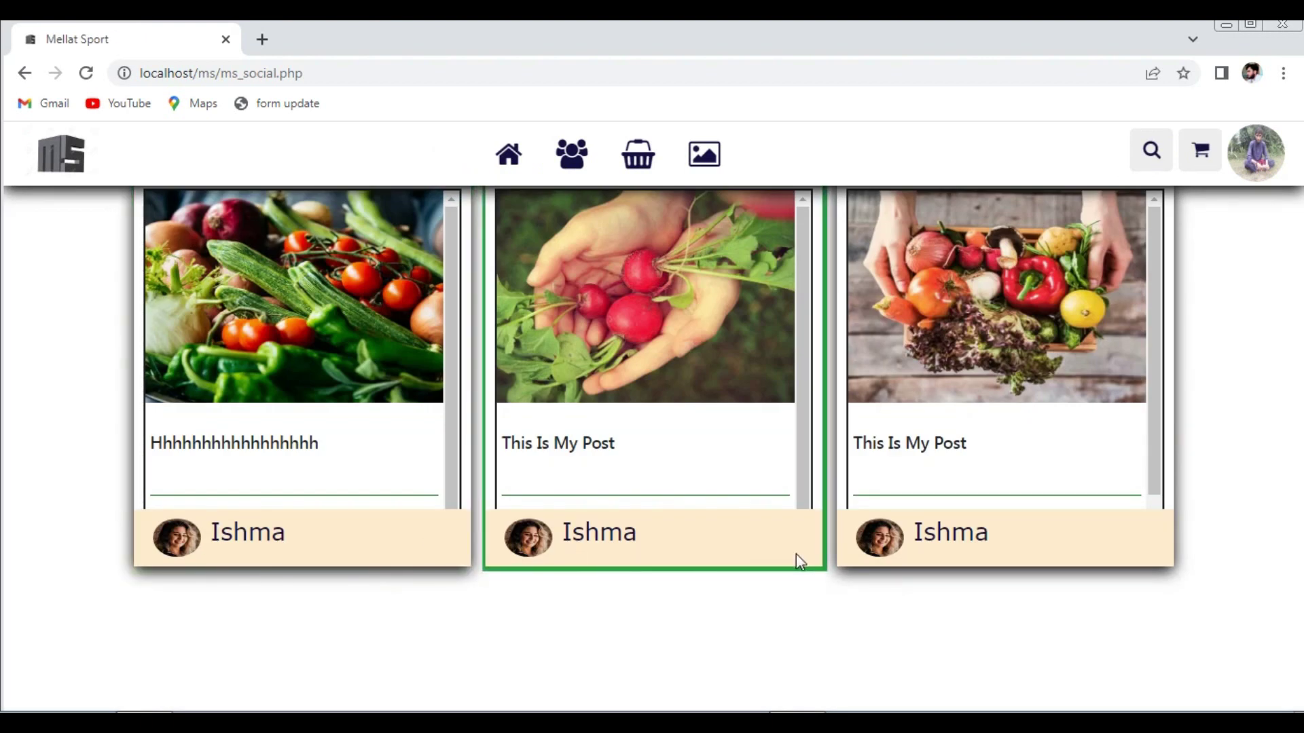
left_click(705, 161)
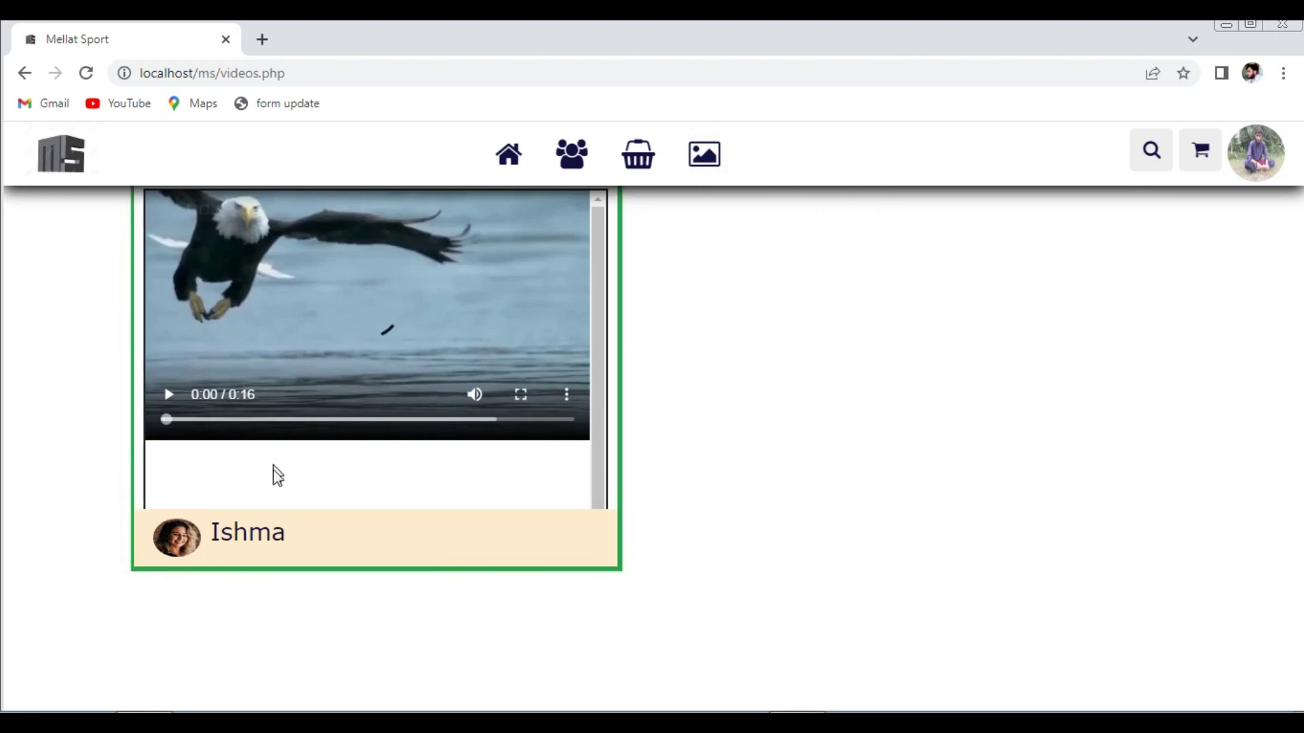
left_click(1250, 170)
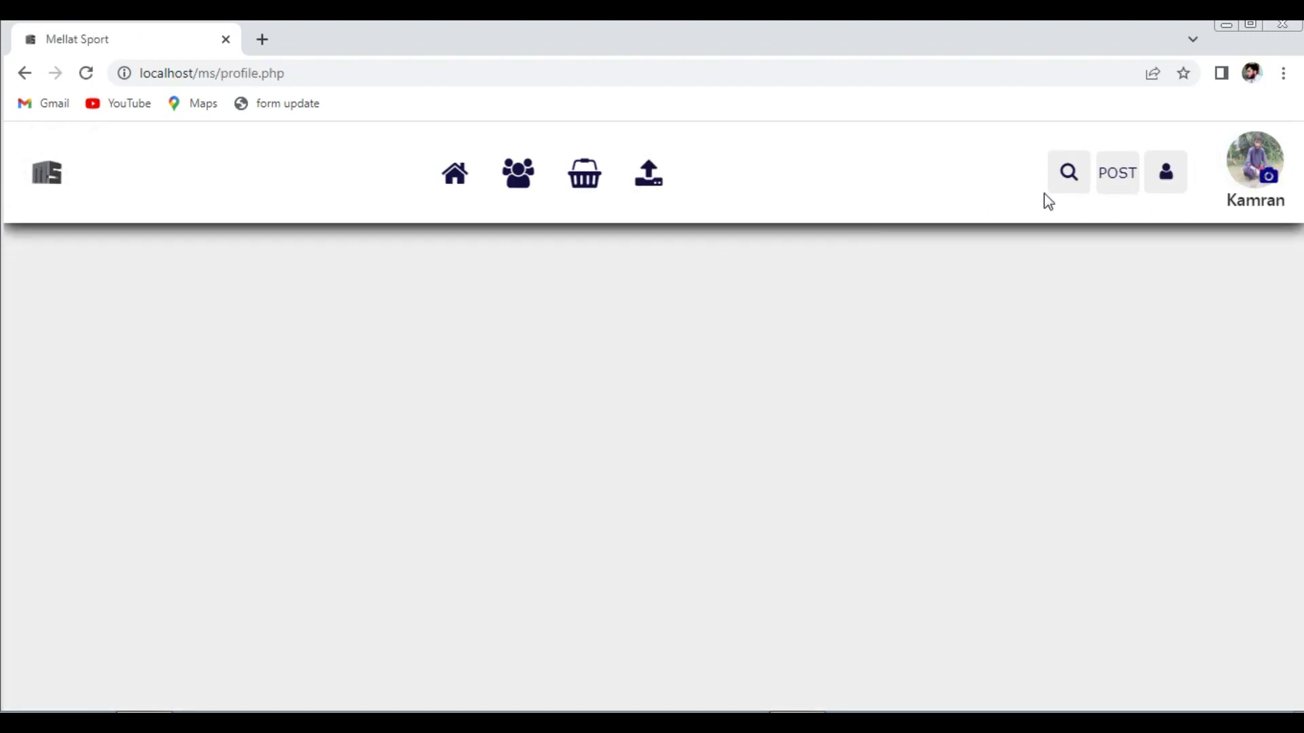
- Start a new post named 'This Is Tt' and paste that title into its content box
left_click(1115, 182)
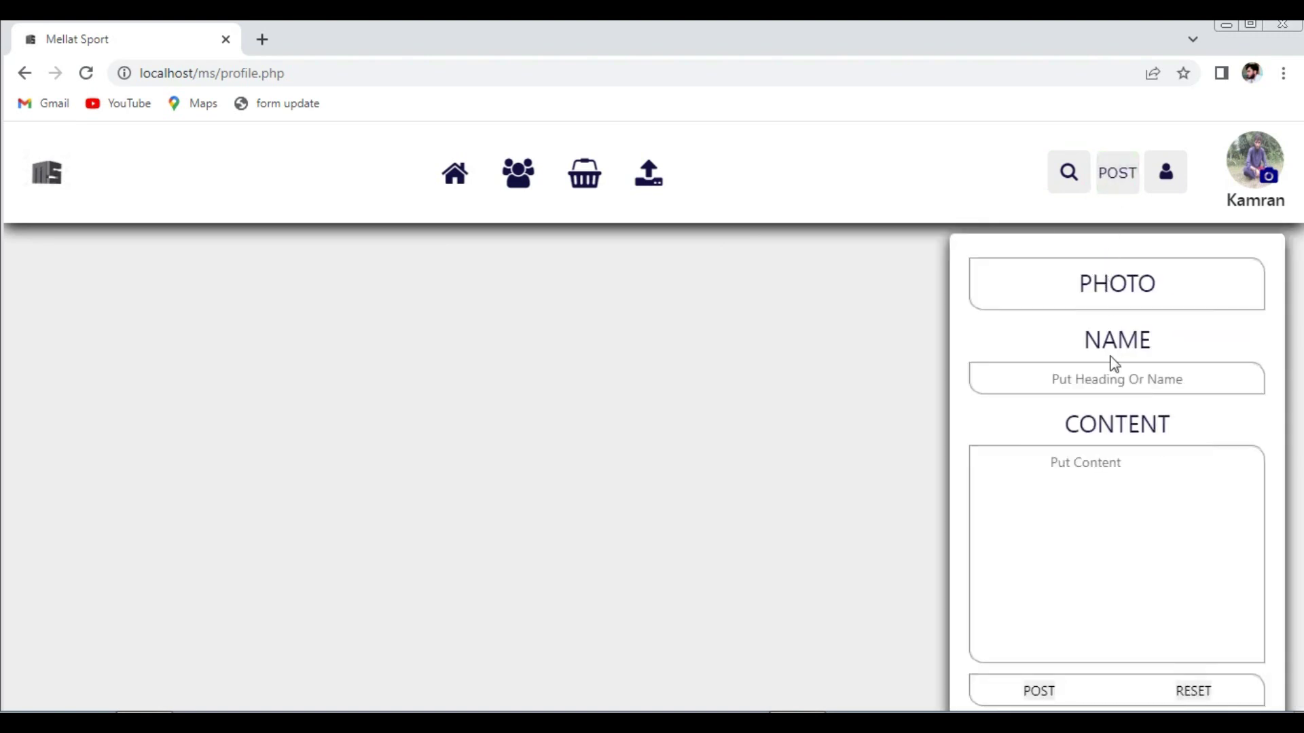
left_click(1107, 372)
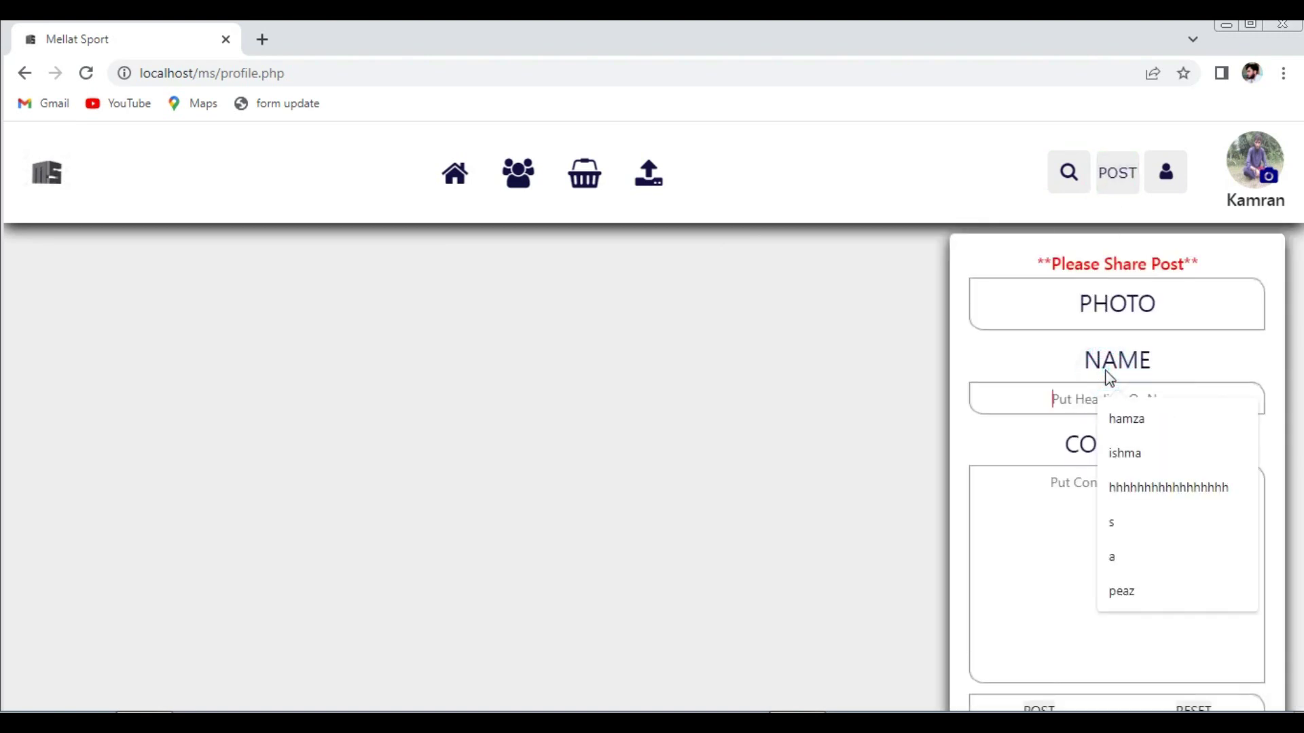
type("This Is")
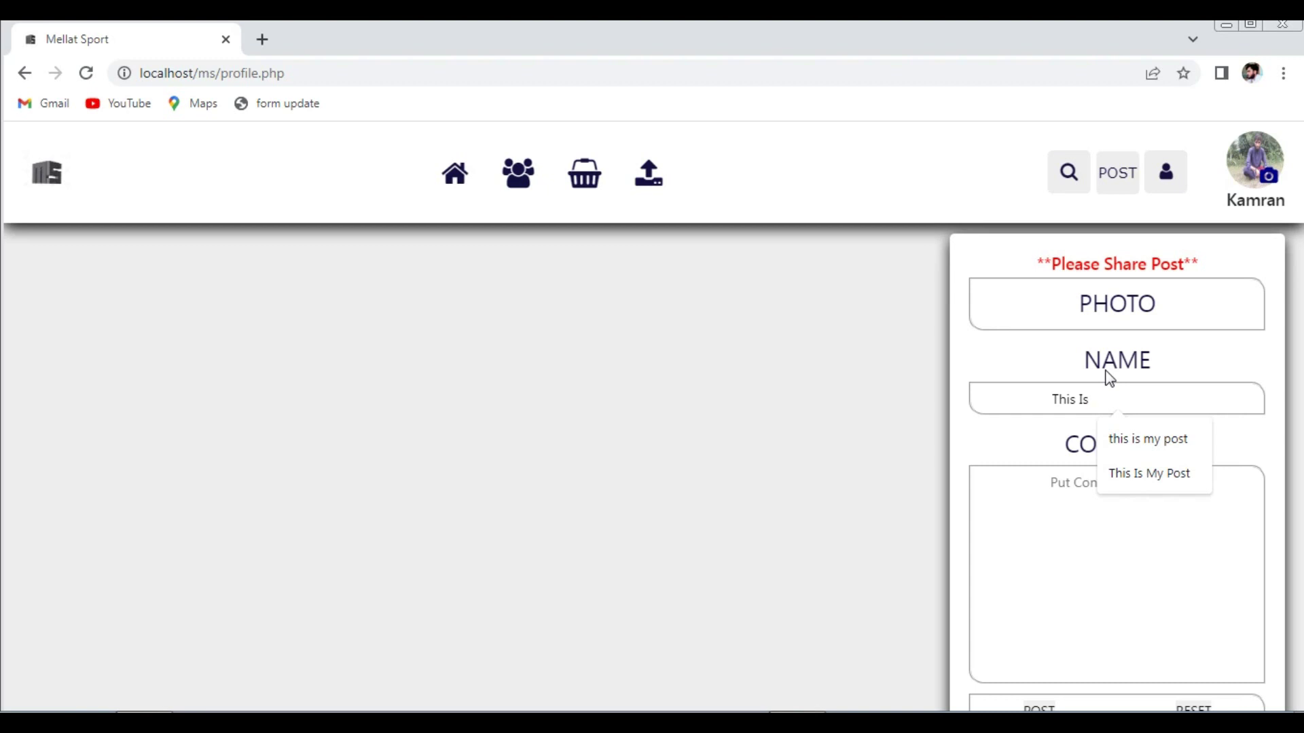
type("The Kamran")
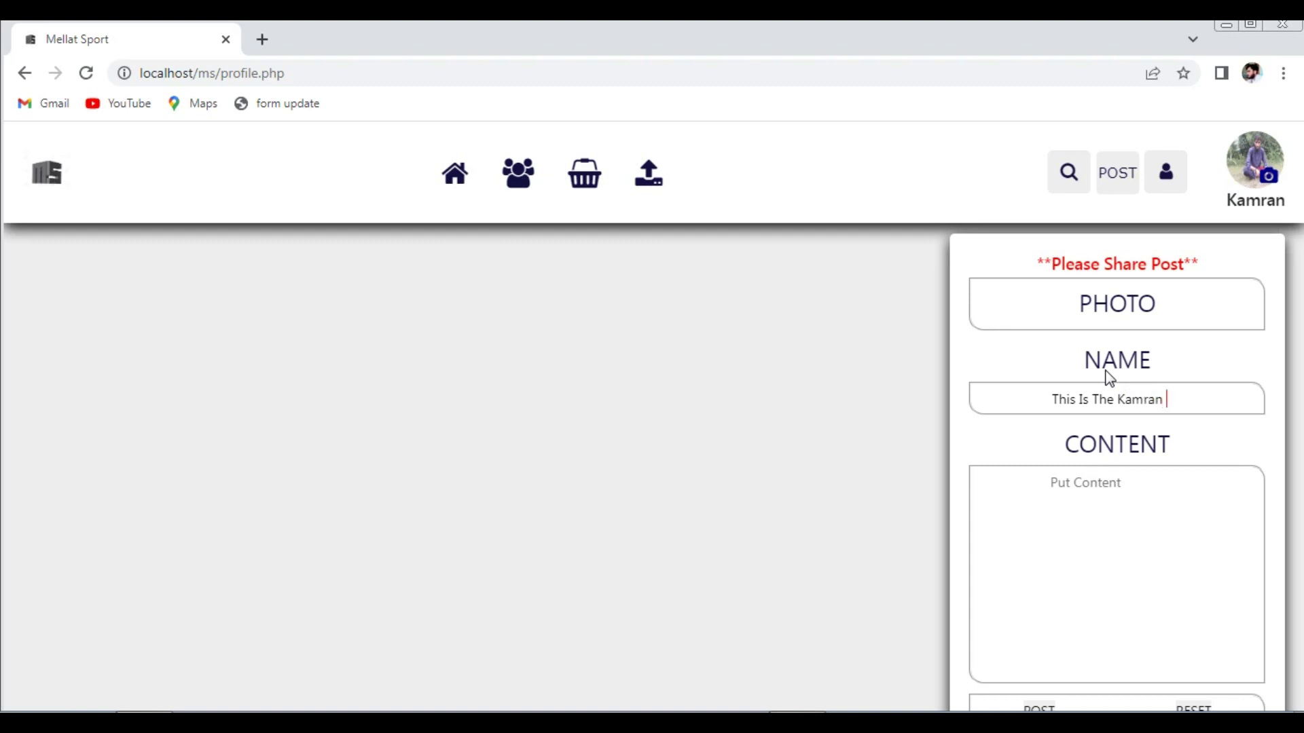
type("t")
left_click(1062, 401)
left_click_drag(1041, 402, 1185, 395)
scroll(1189, 403, "down", 1)
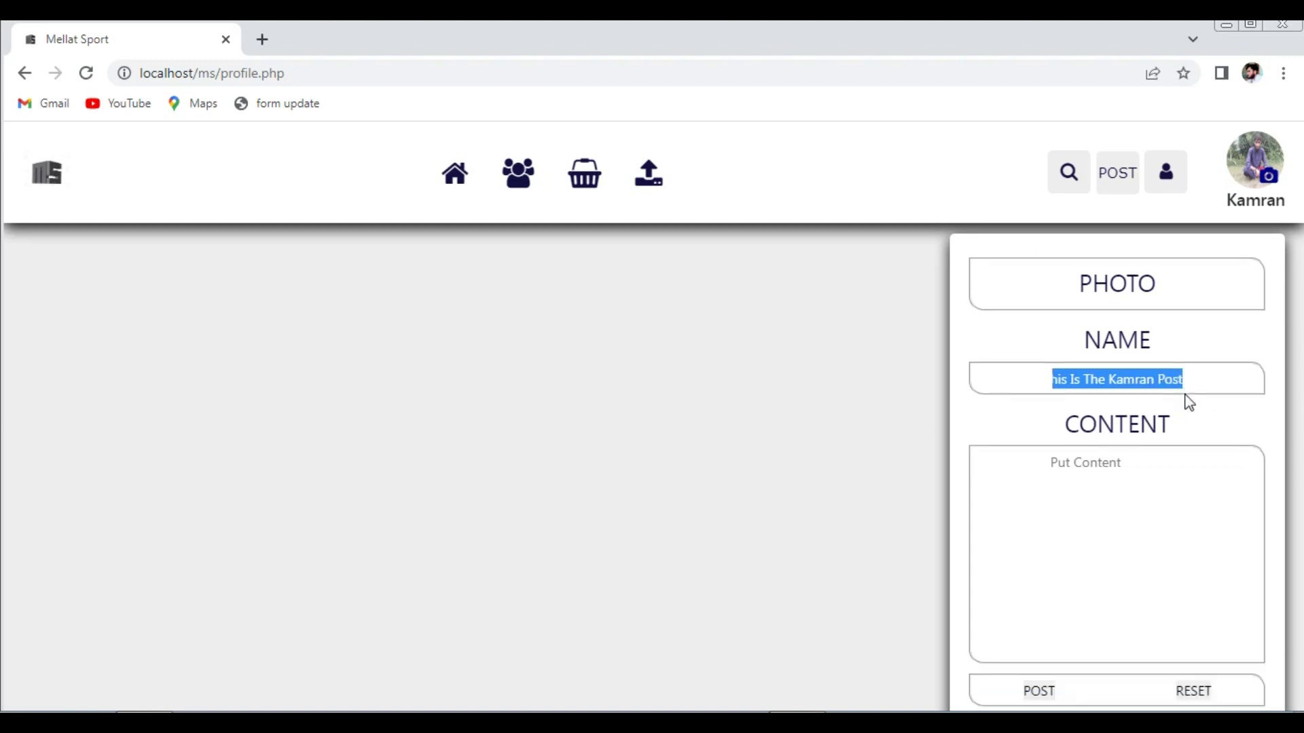
left_click(1133, 457)
type("His Is The Kamran Post")
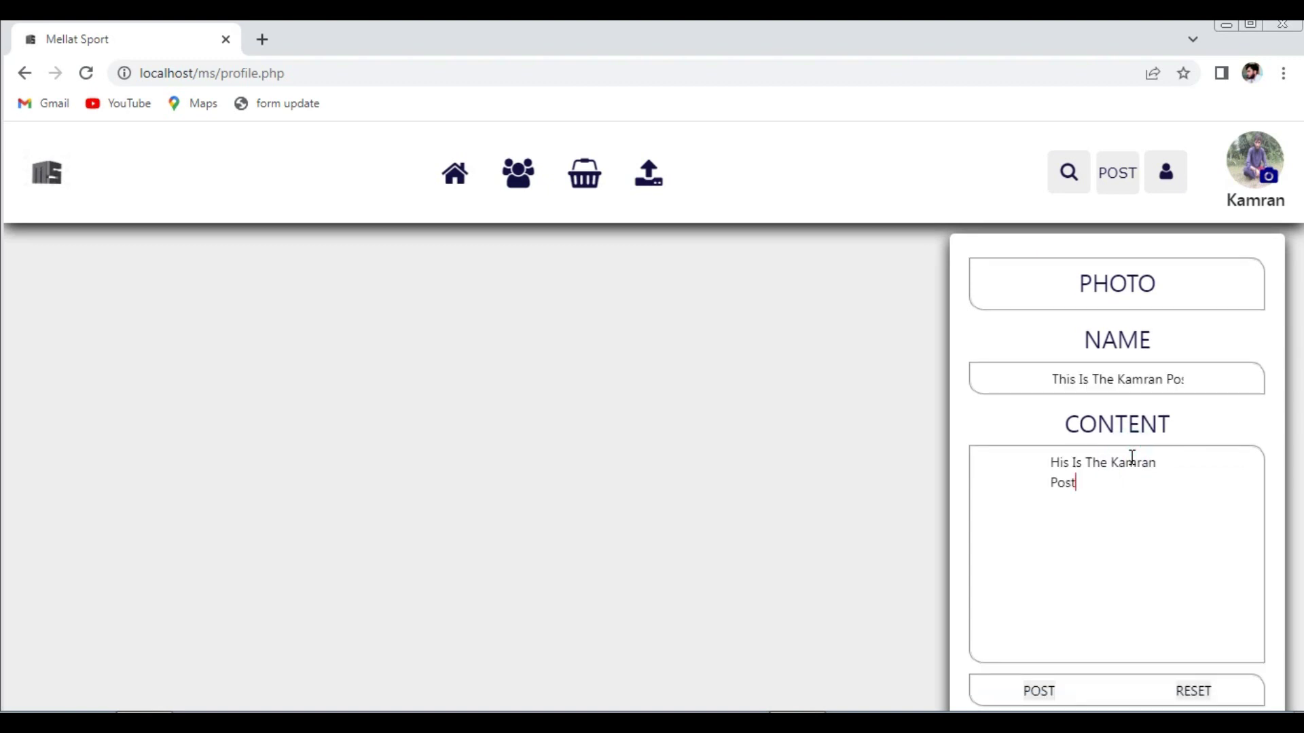
- Attach the cart1 watermelon image from Desktop > new > img and publish the post
left_click(1098, 293)
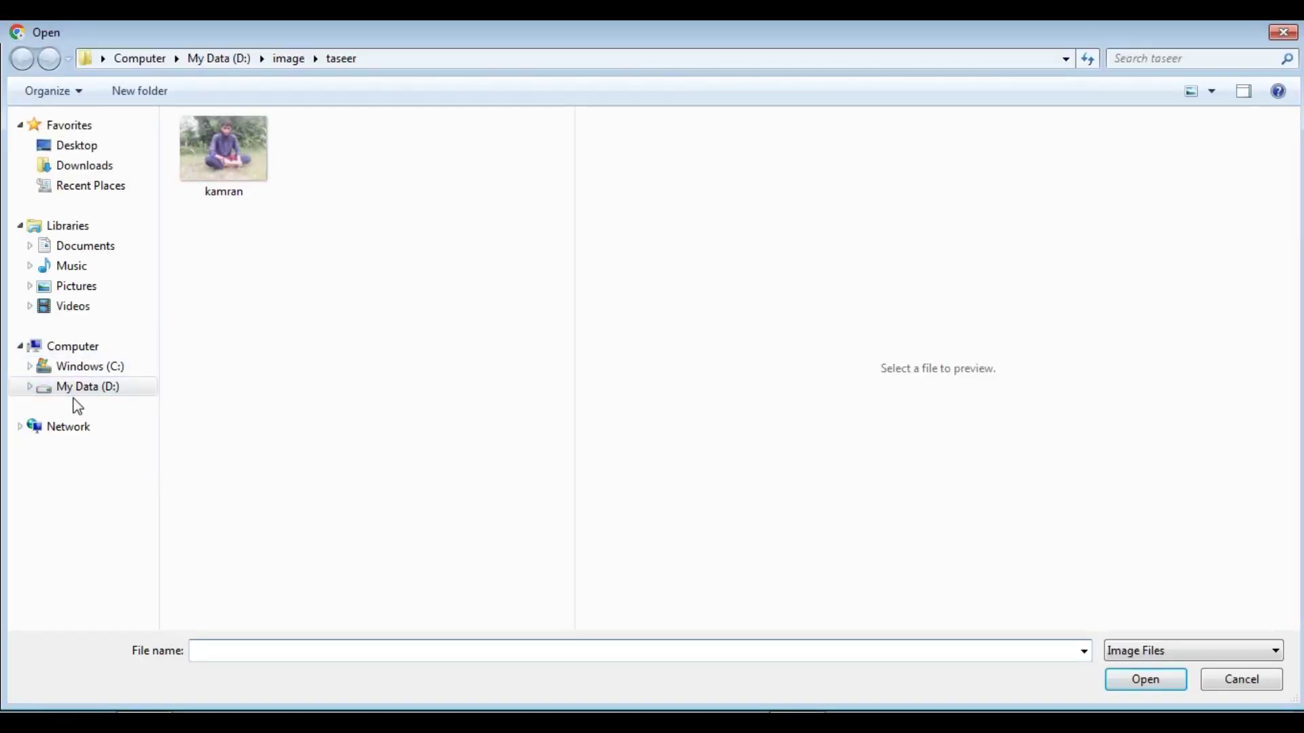
left_click(66, 146)
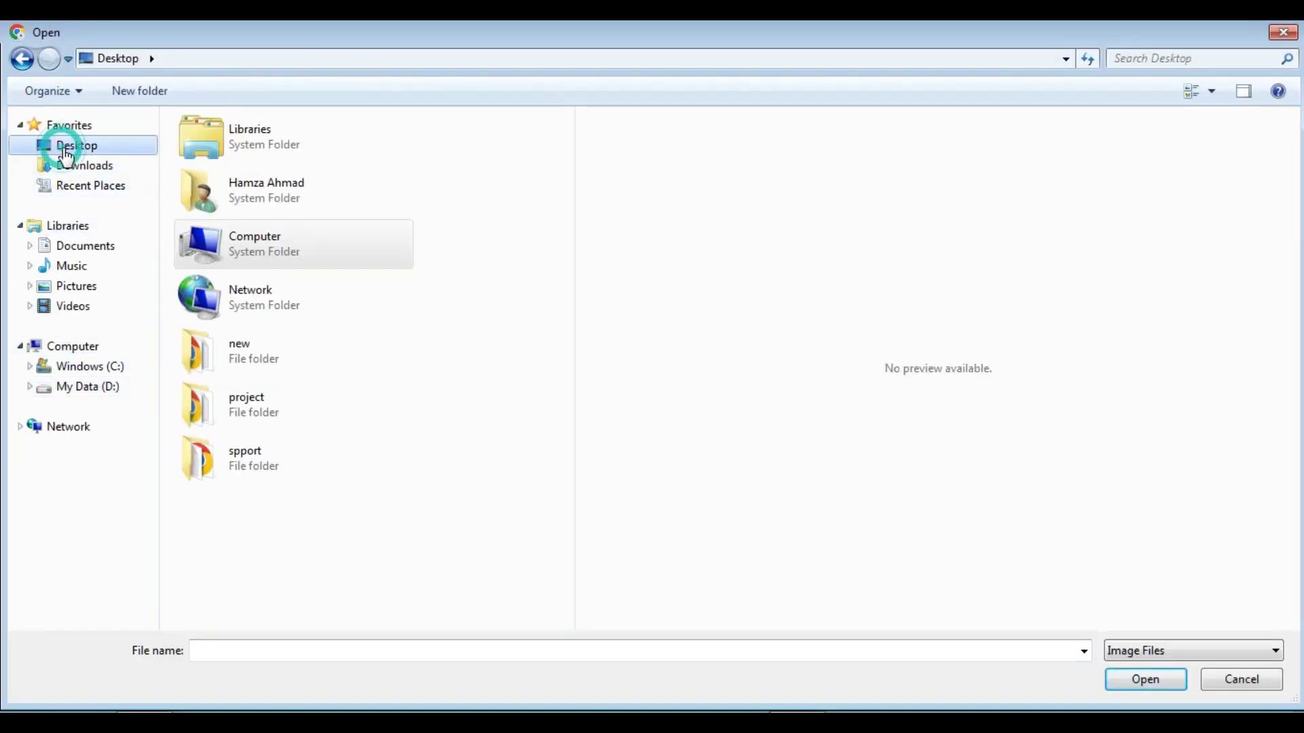
left_click(234, 456)
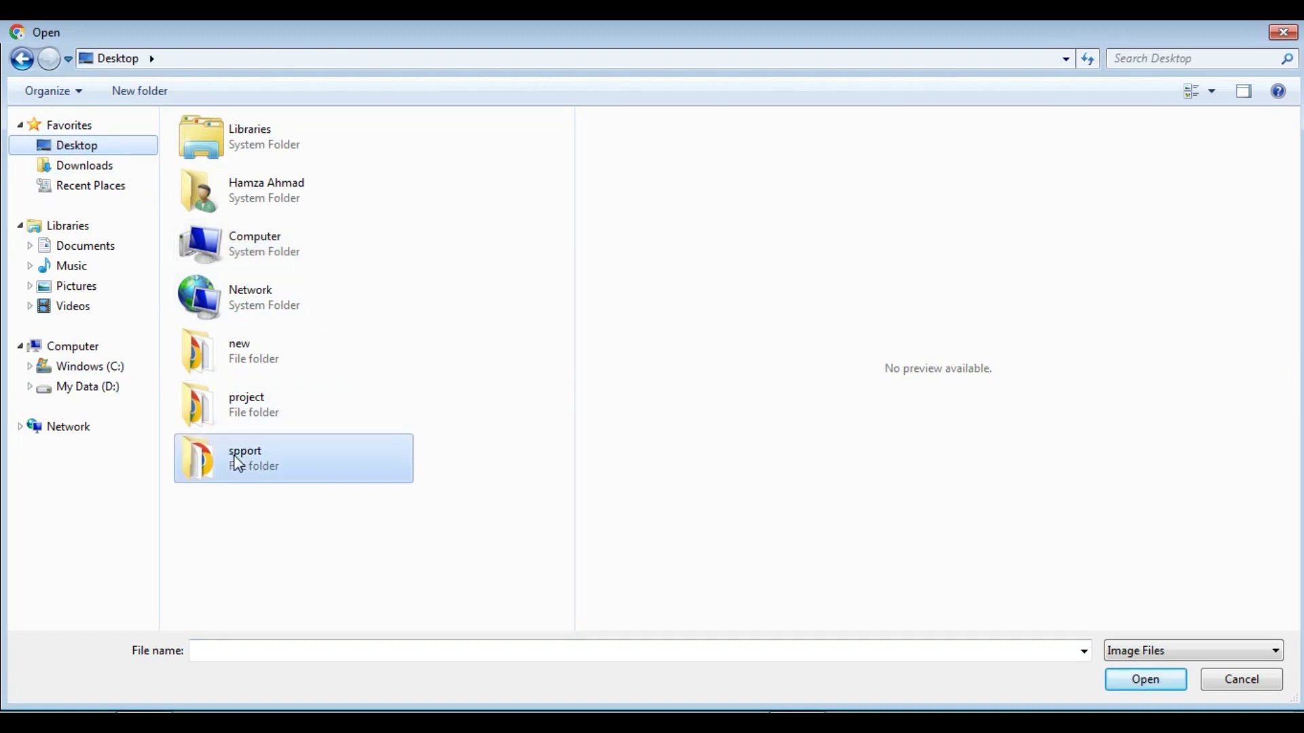
double_click(234, 360)
double_click(191, 149)
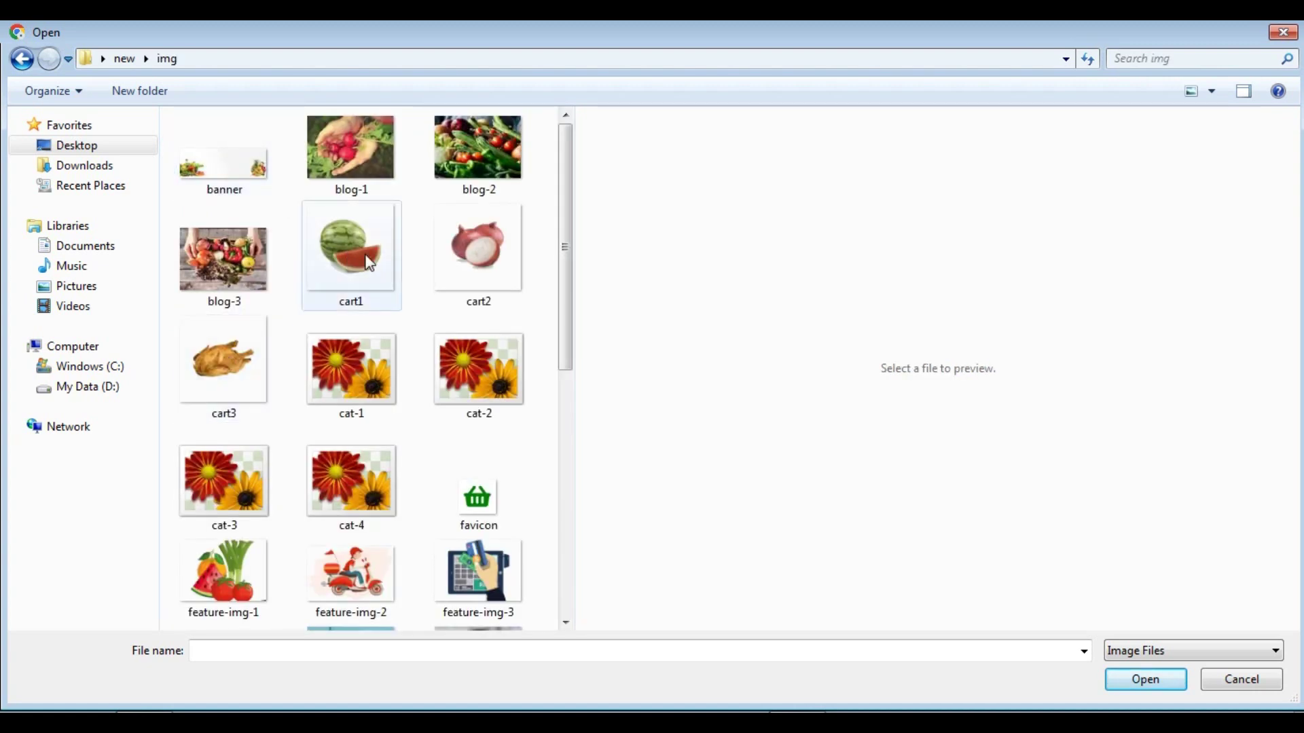
left_click(351, 261)
left_click(1141, 682)
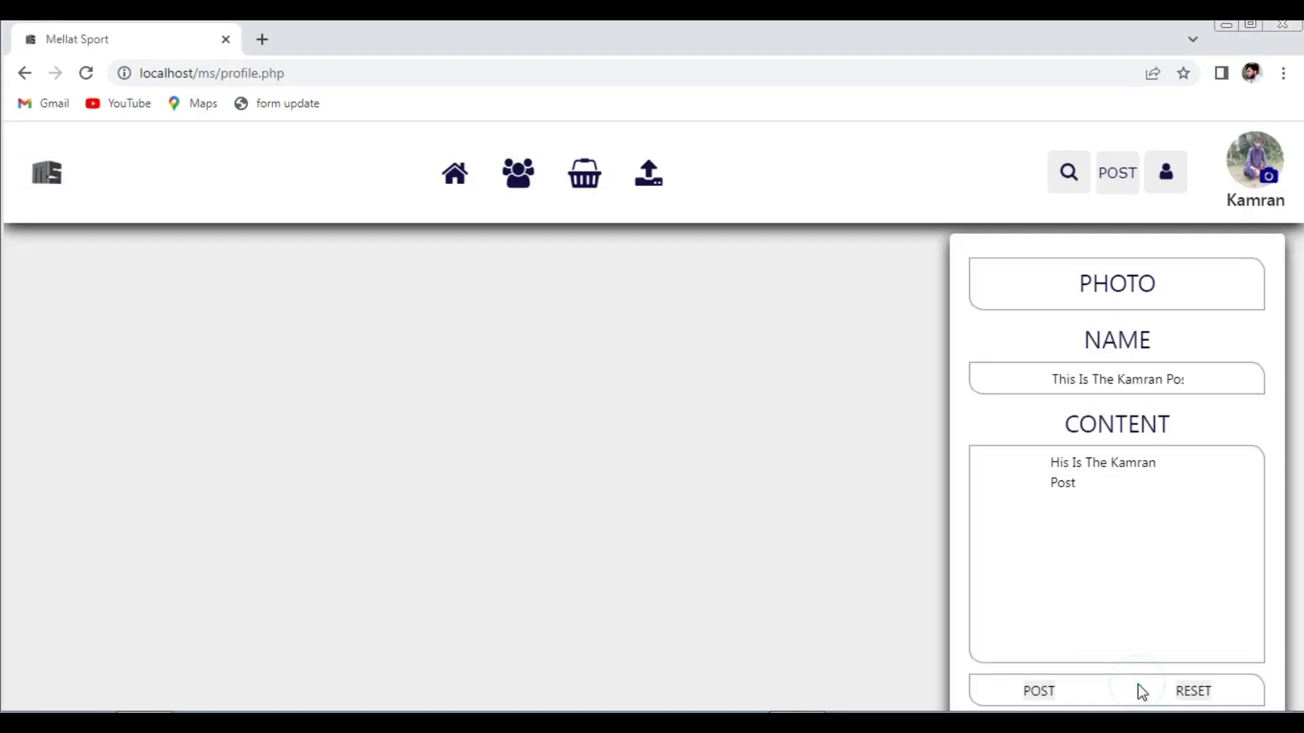
left_click(1038, 699)
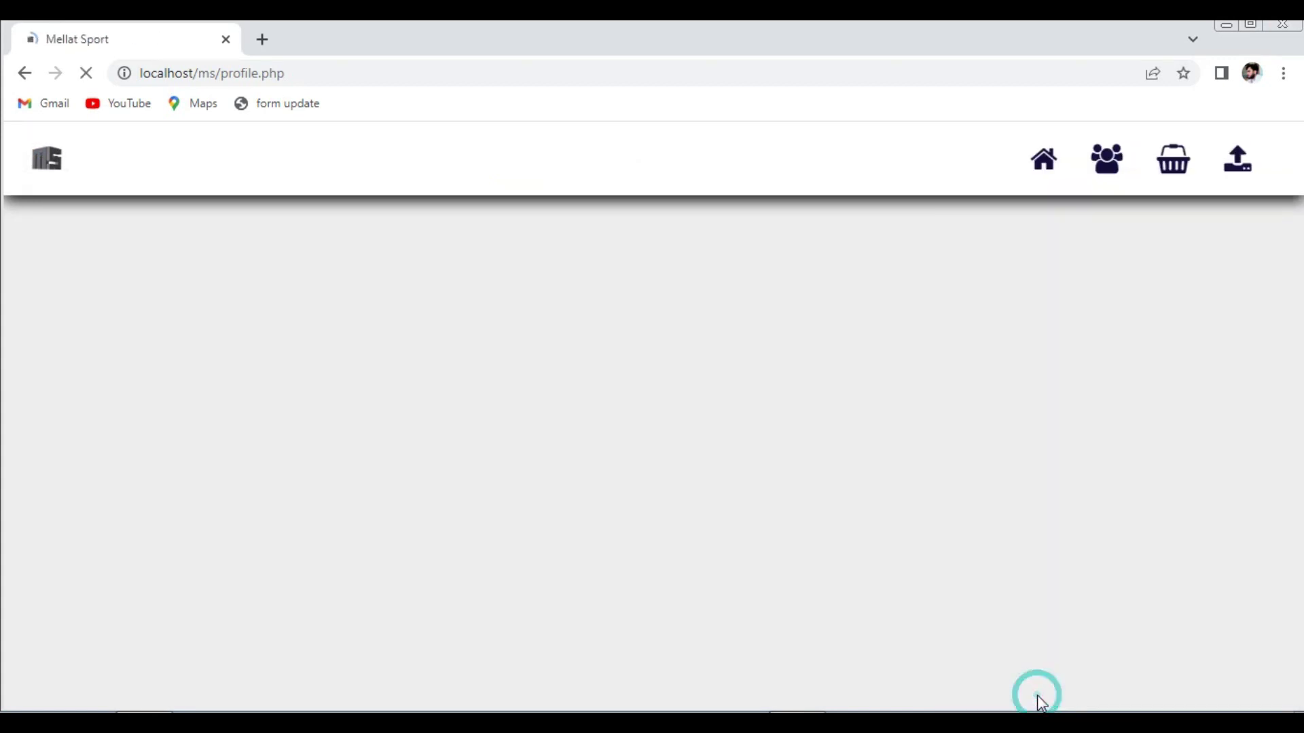
left_click(821, 184)
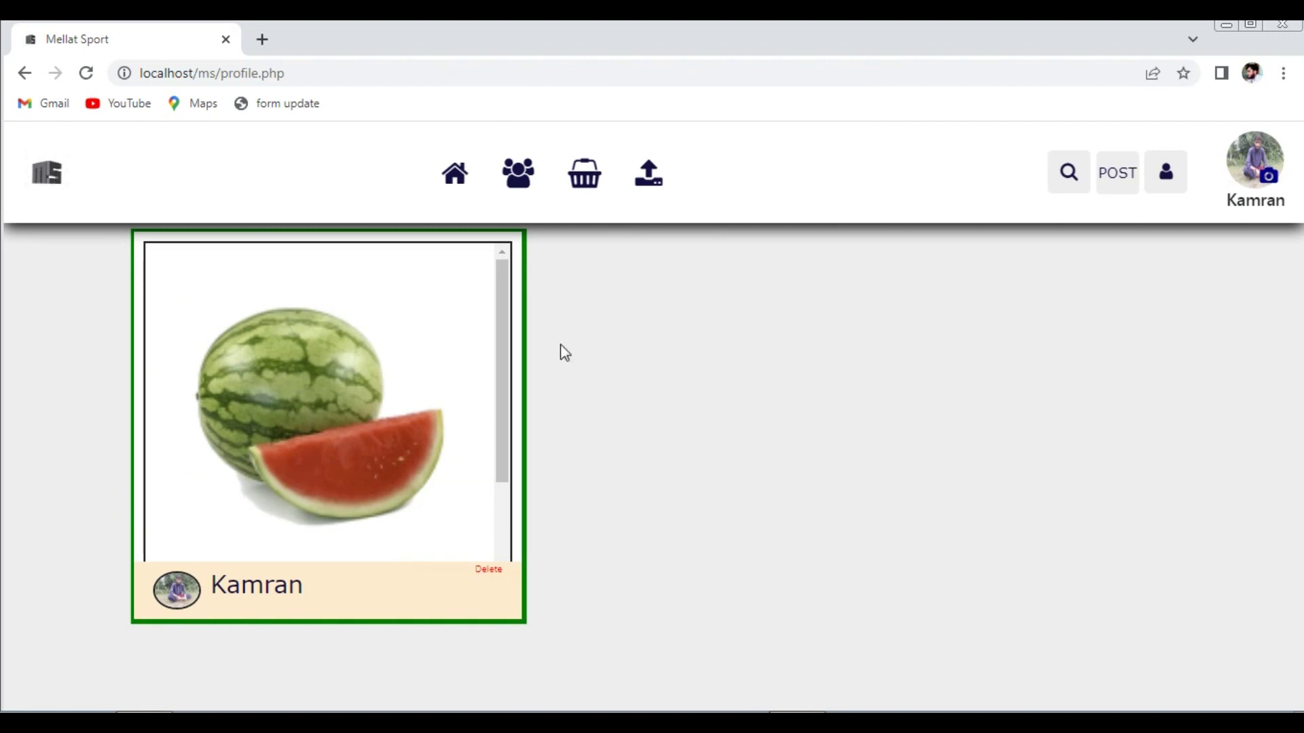
- Publish a second post using the saved name and the cart2 onion image
left_click(1117, 188)
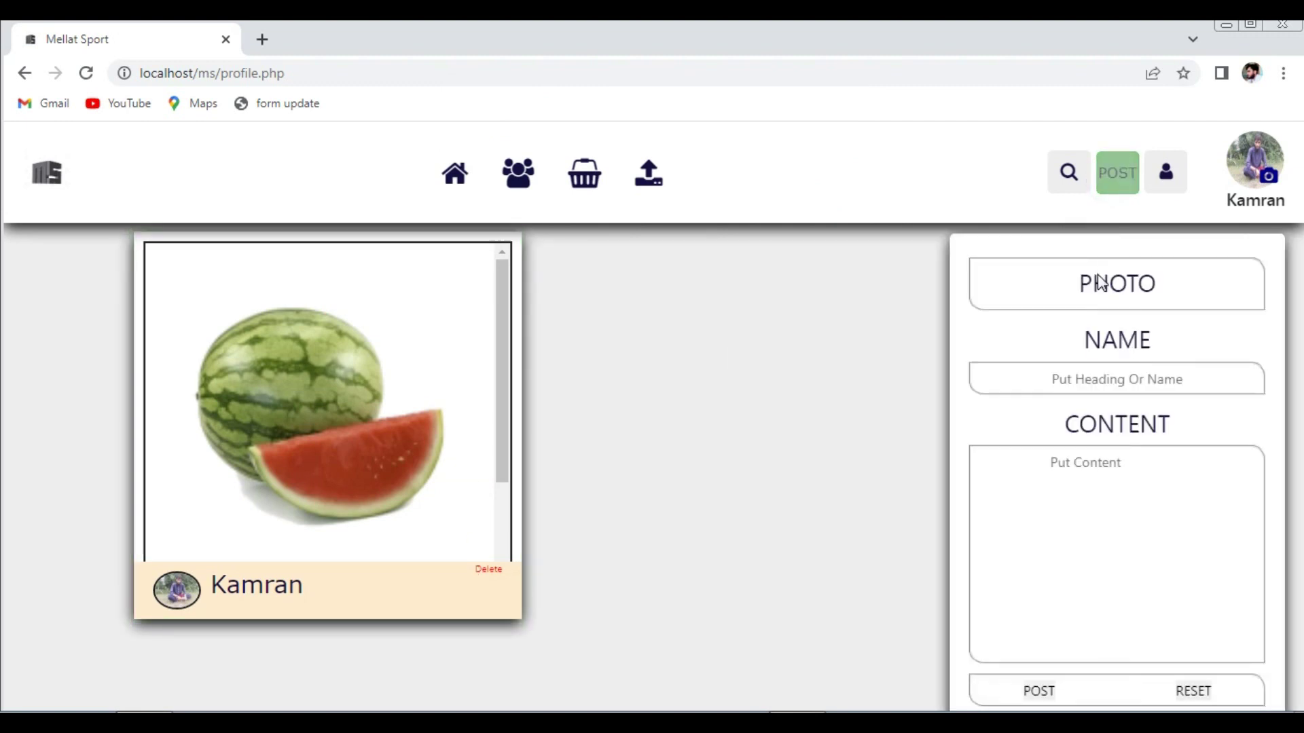
left_click(1098, 375)
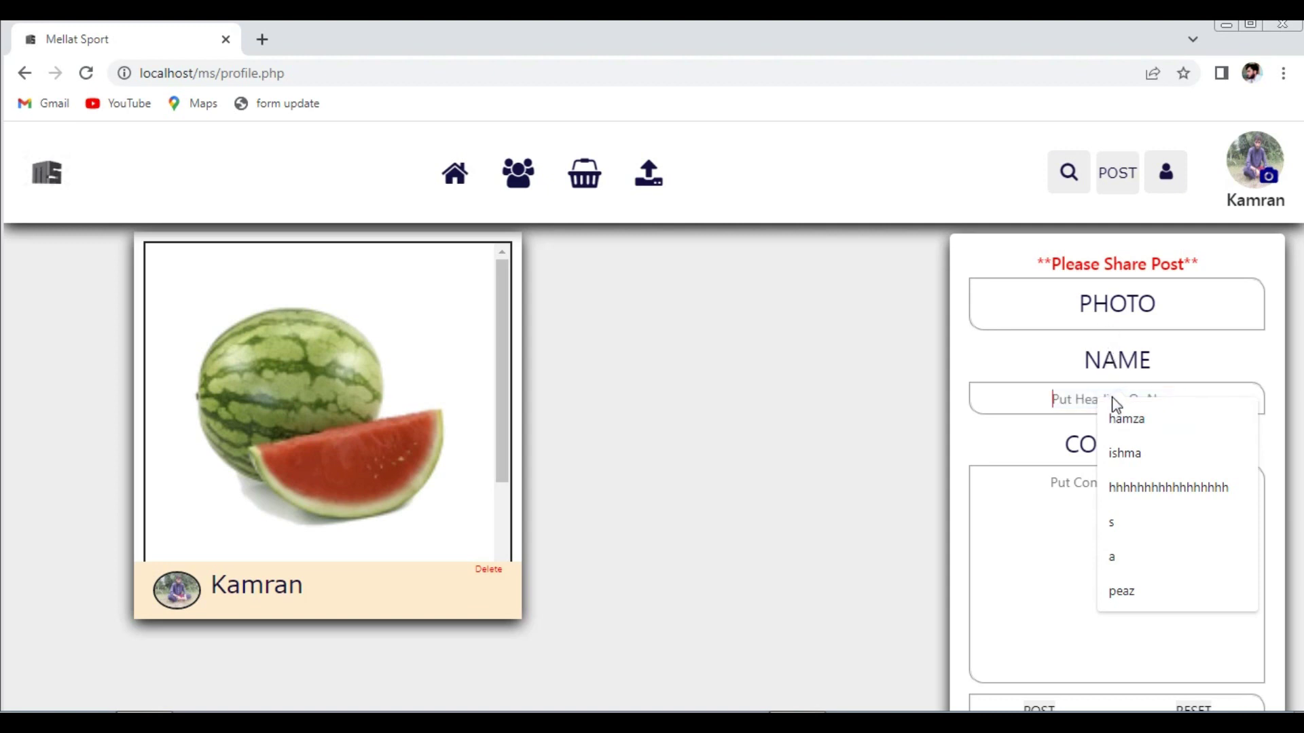
left_click(1114, 416)
left_click(1107, 302)
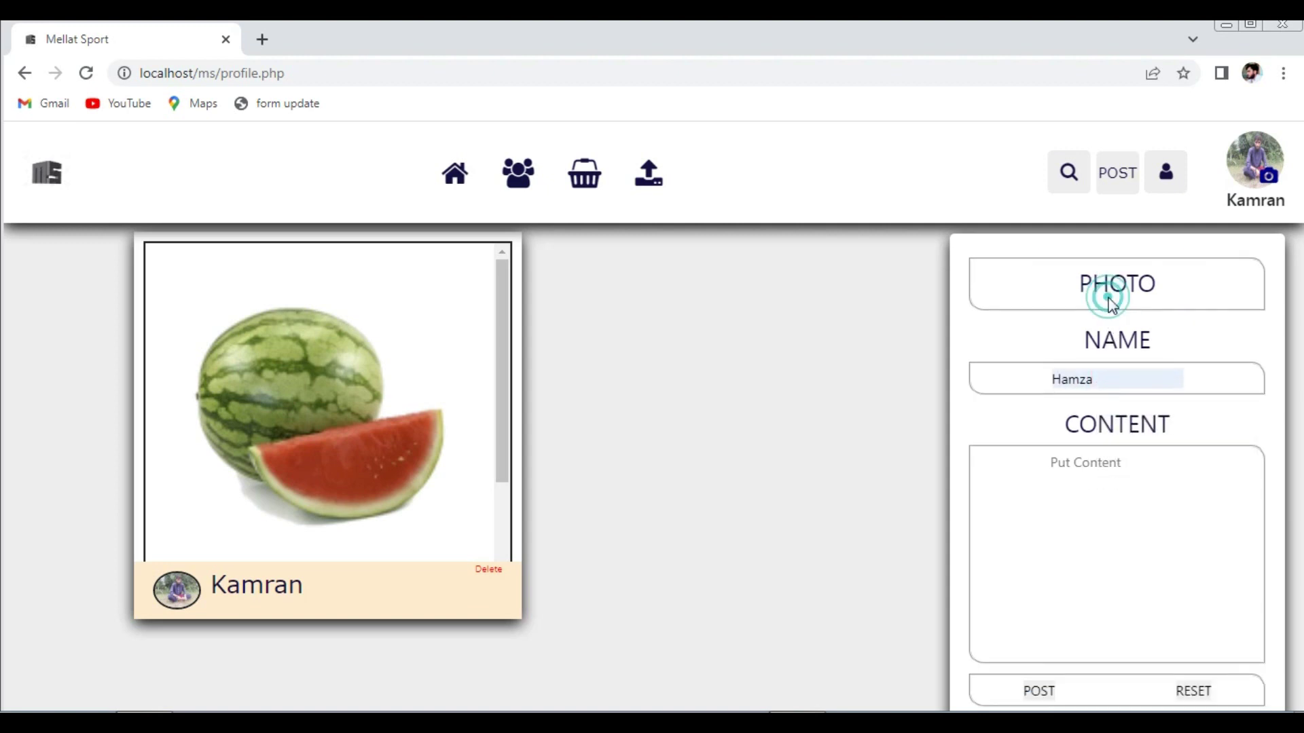
left_click(498, 244)
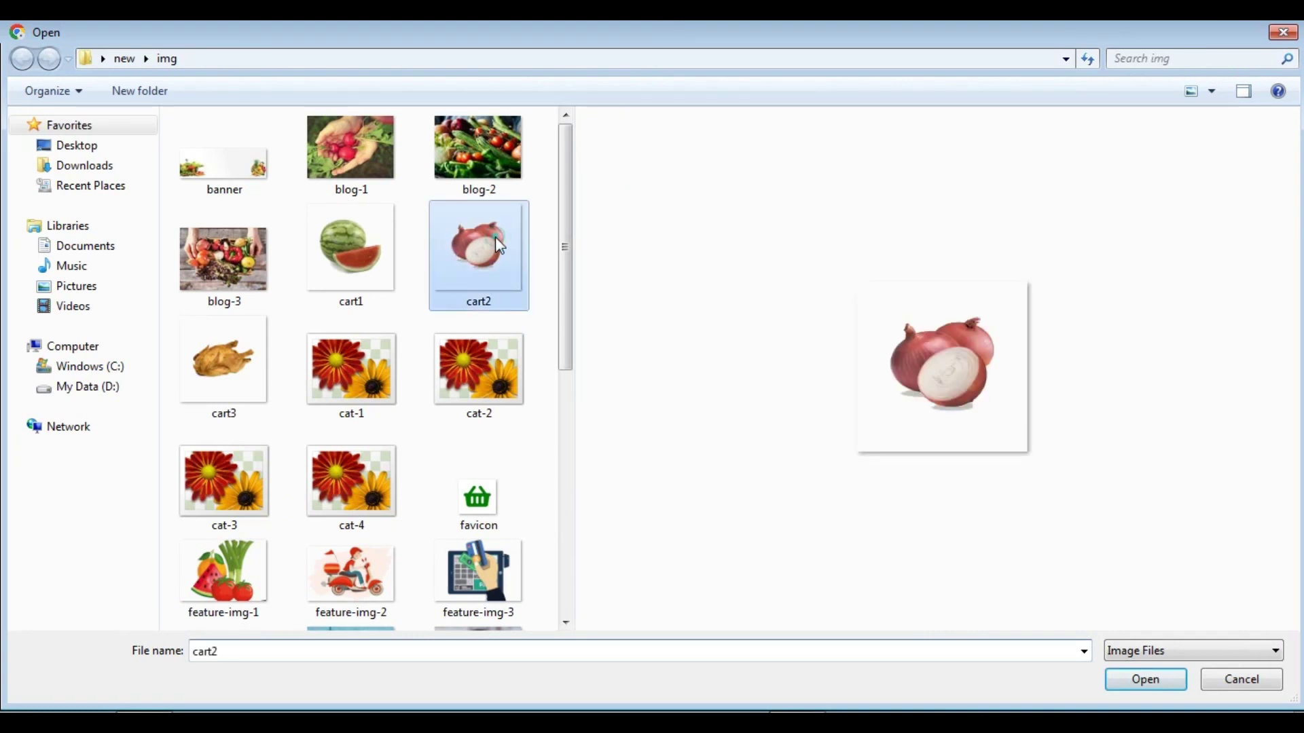
left_click(1143, 683)
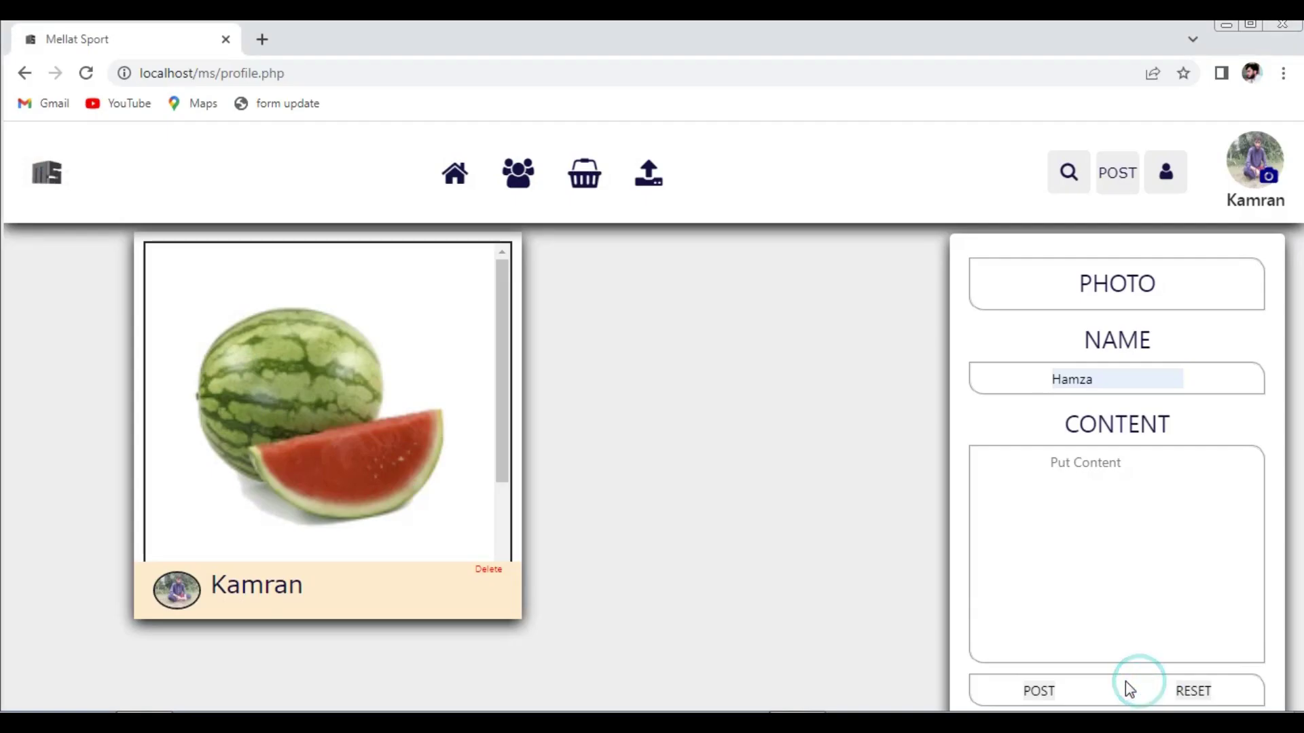
left_click(1039, 691)
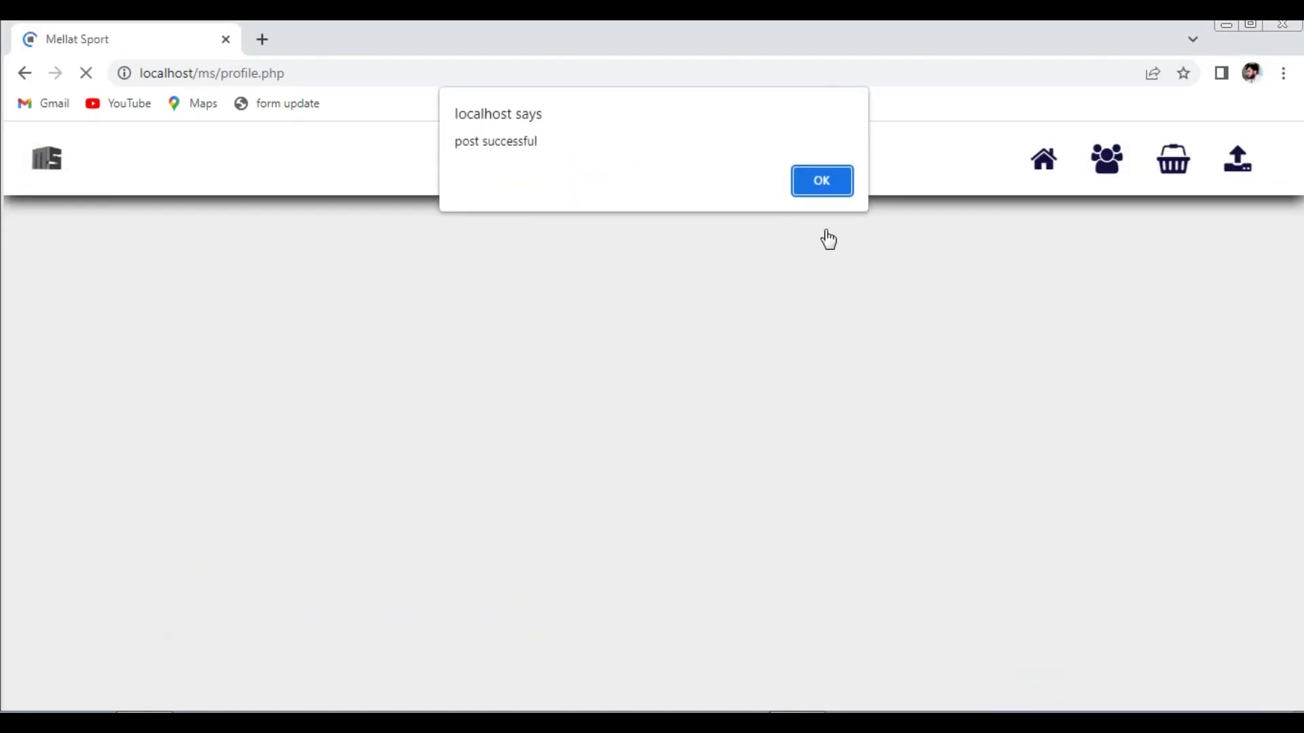
left_click(838, 186)
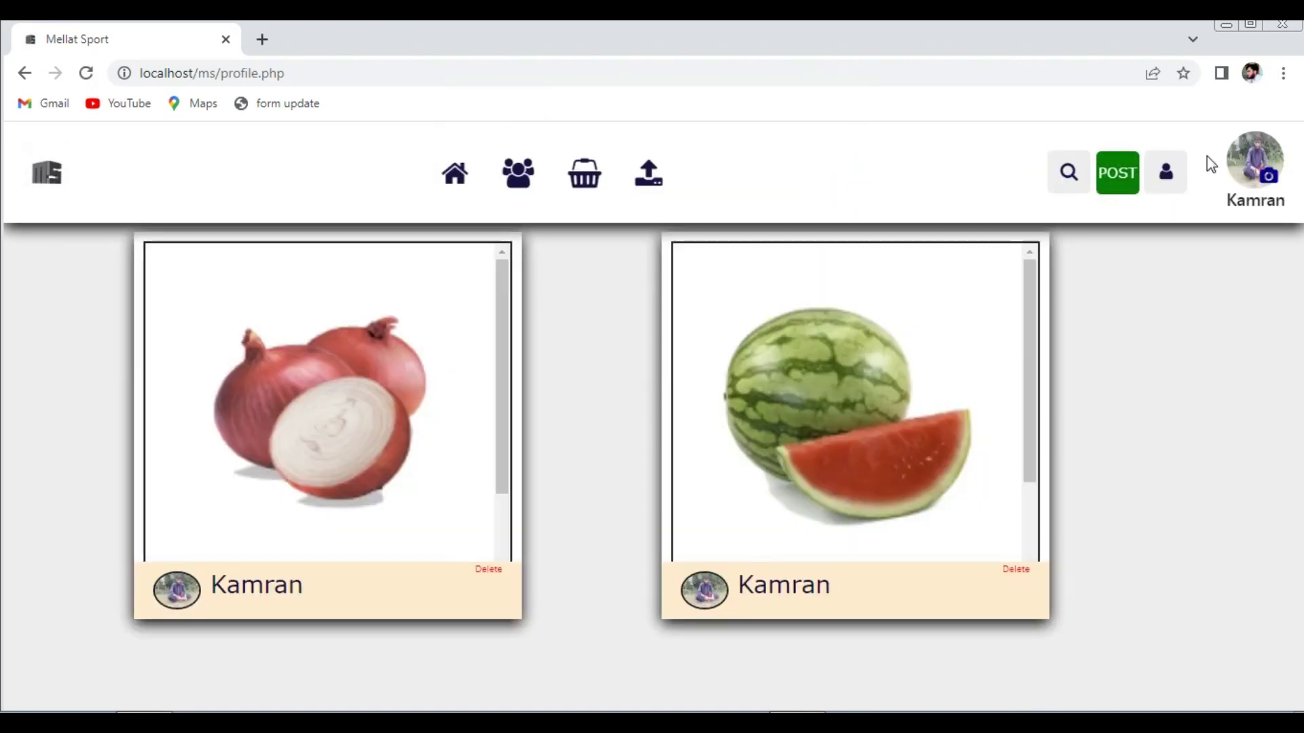
- On the Videos Upload page, attach the Sad Music video from D: > image > taseer
left_click(651, 176)
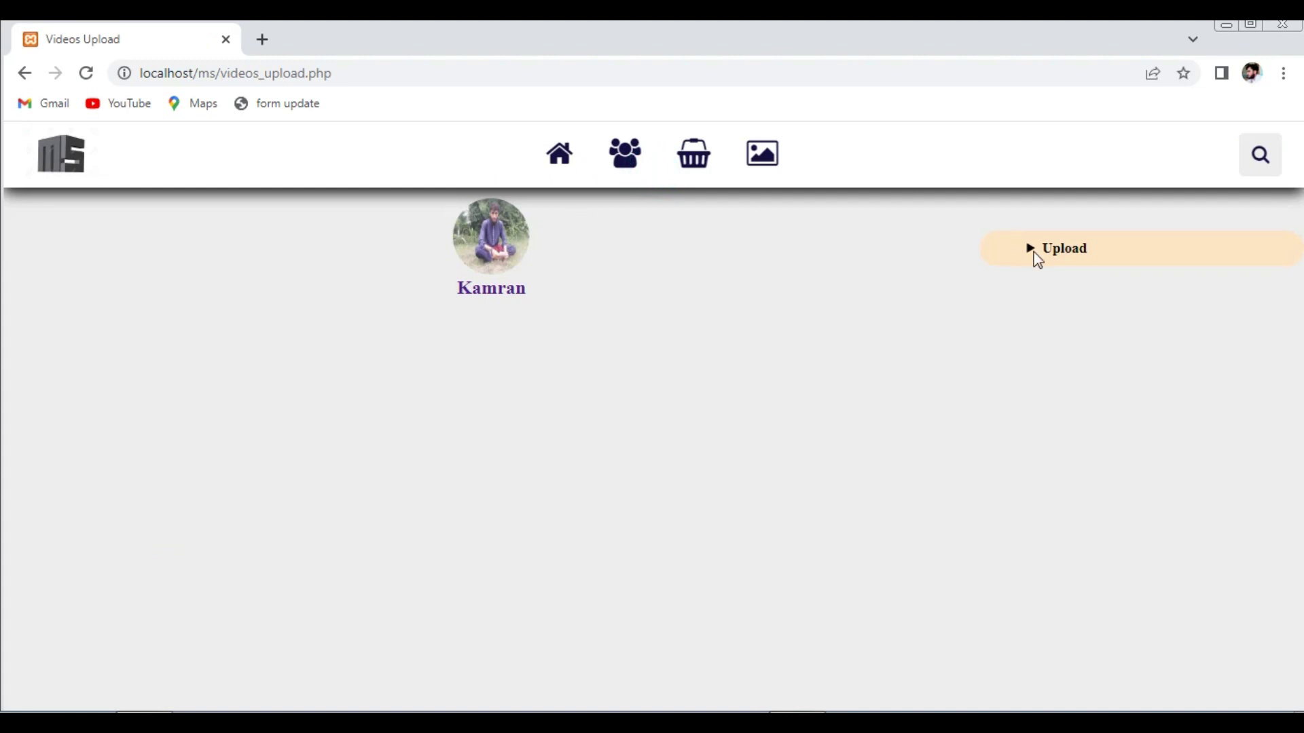
left_click(1030, 249)
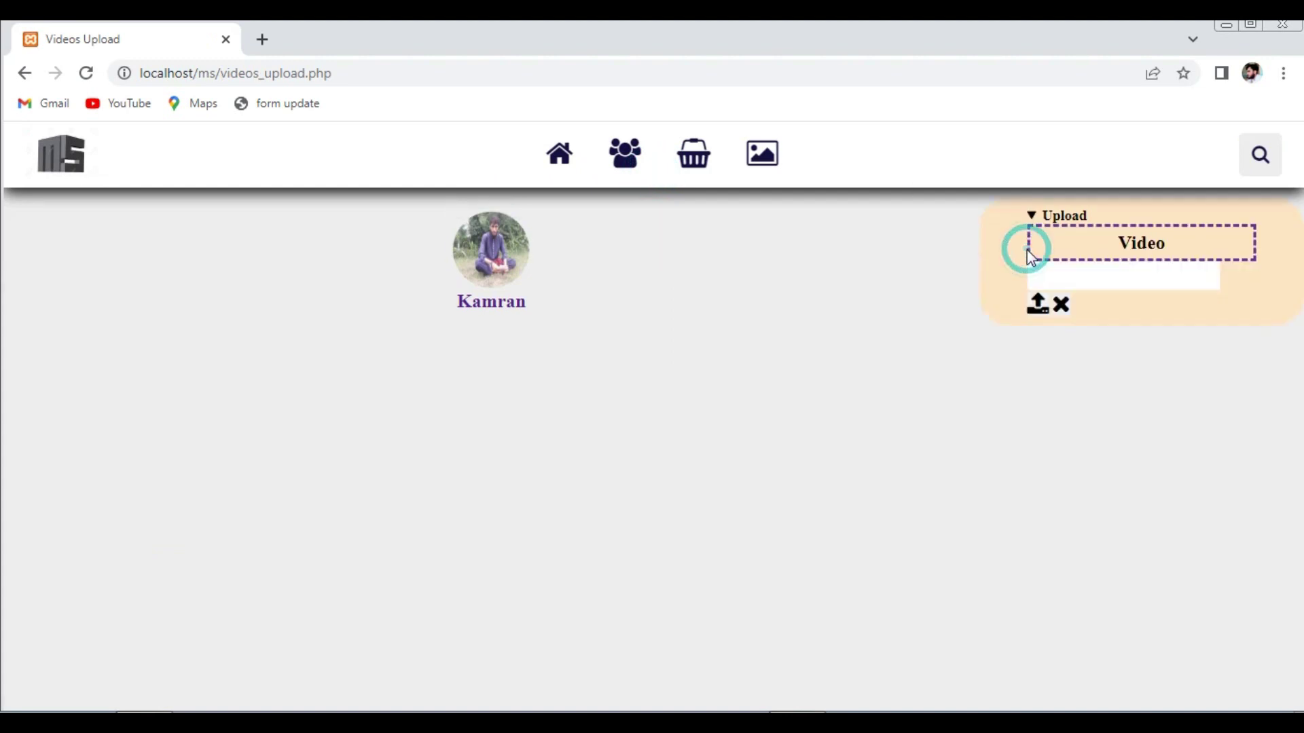
left_click(1127, 250)
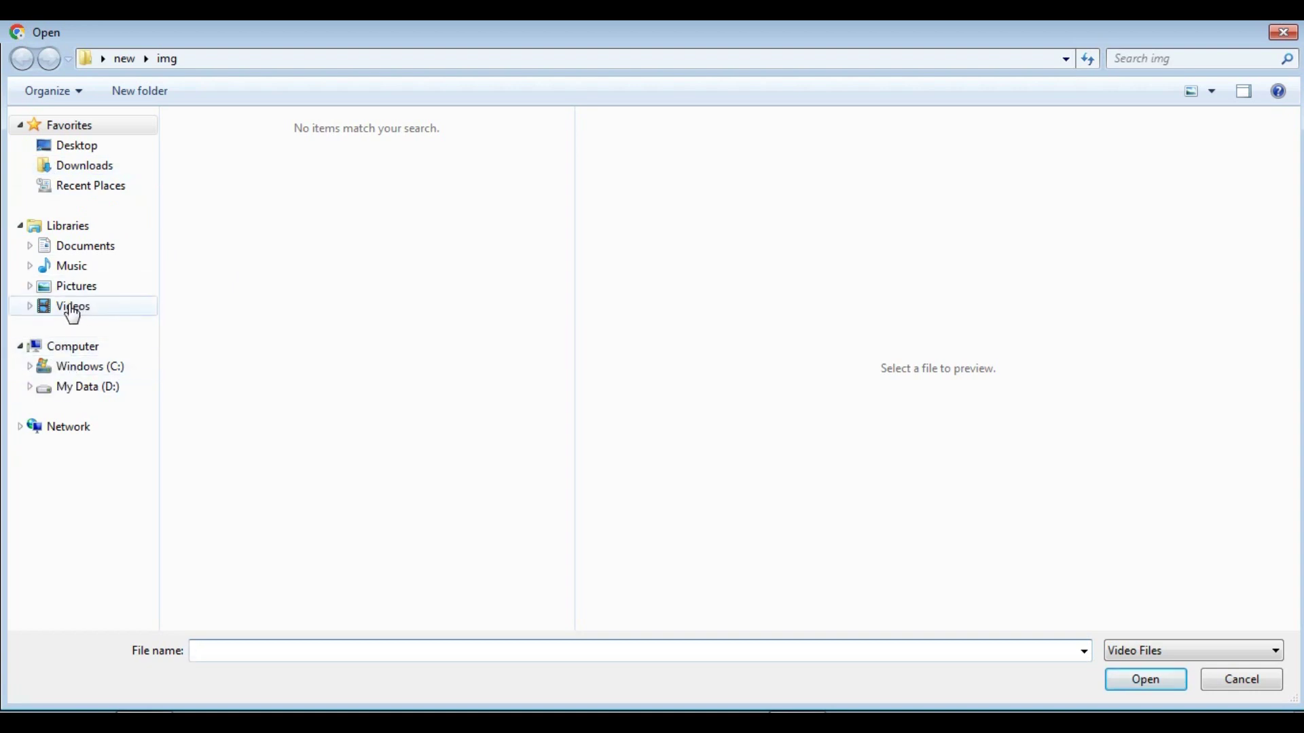
left_click(71, 389)
double_click(213, 288)
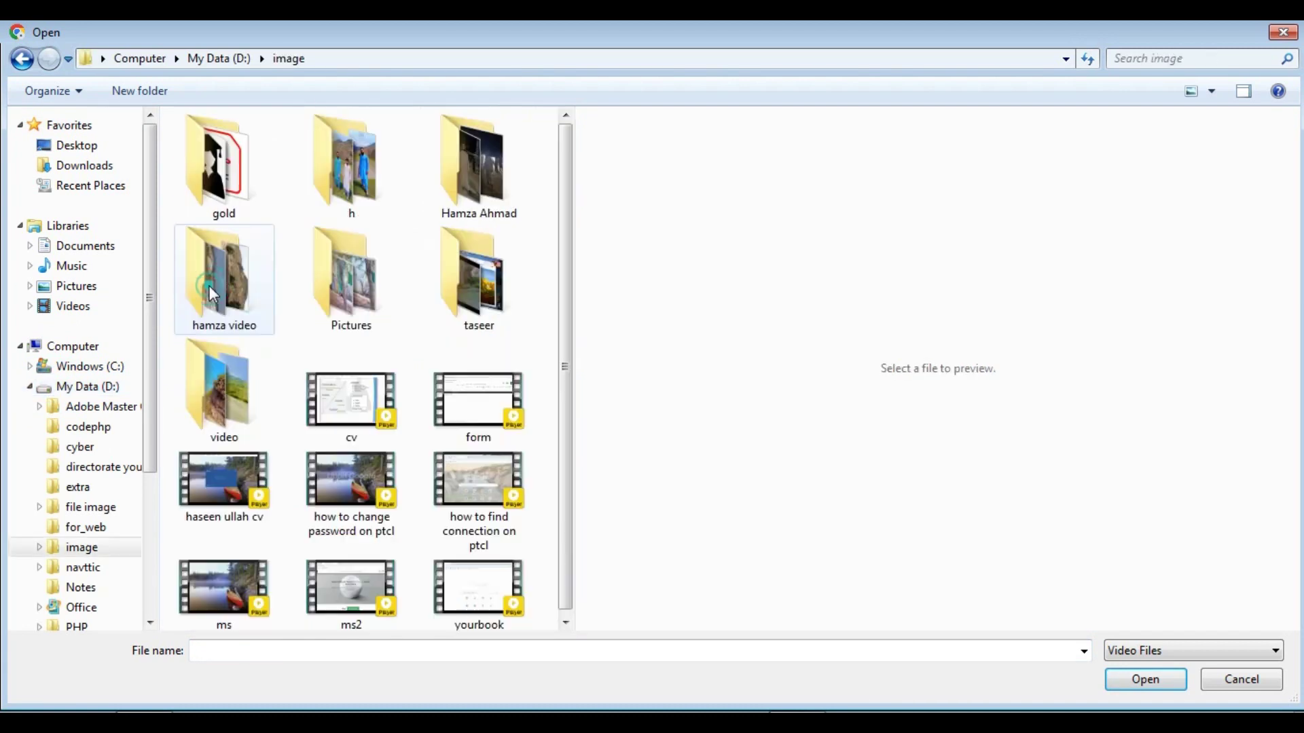
left_click(495, 285)
double_click(494, 285)
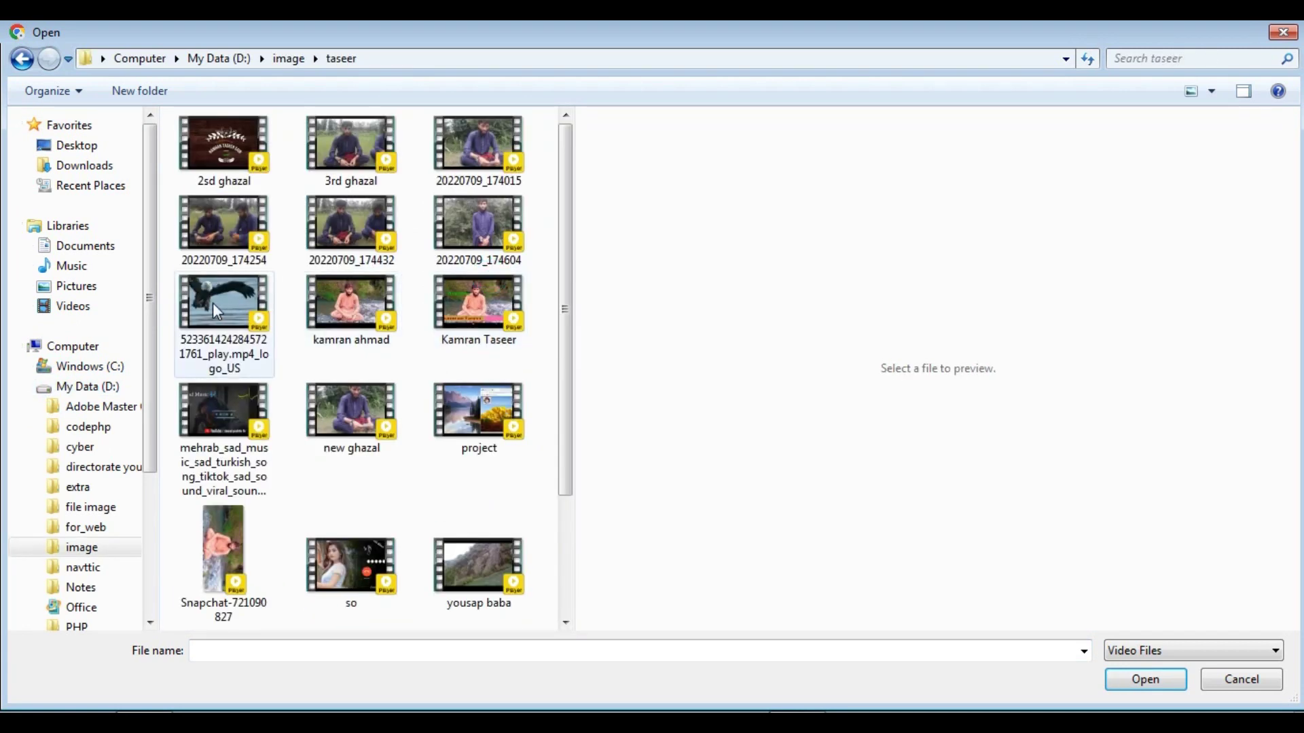
left_click(213, 303)
left_click(204, 405)
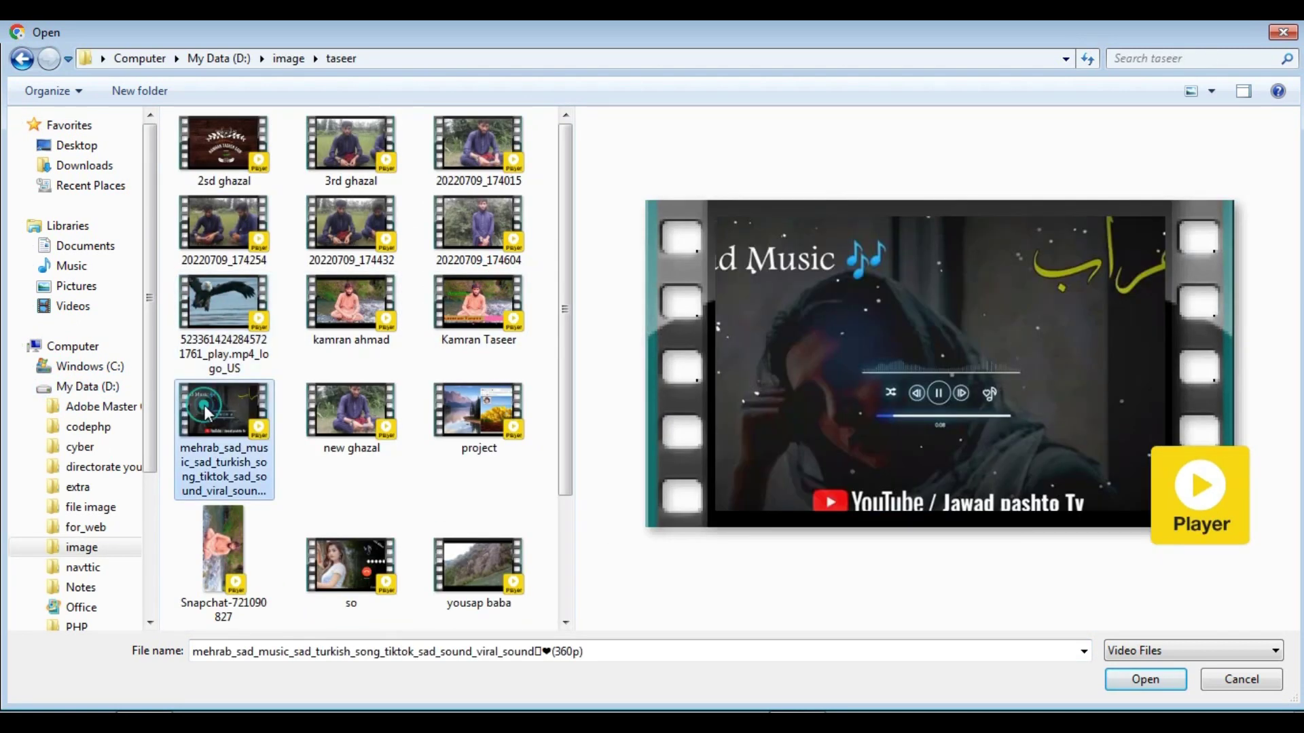
left_click(1128, 679)
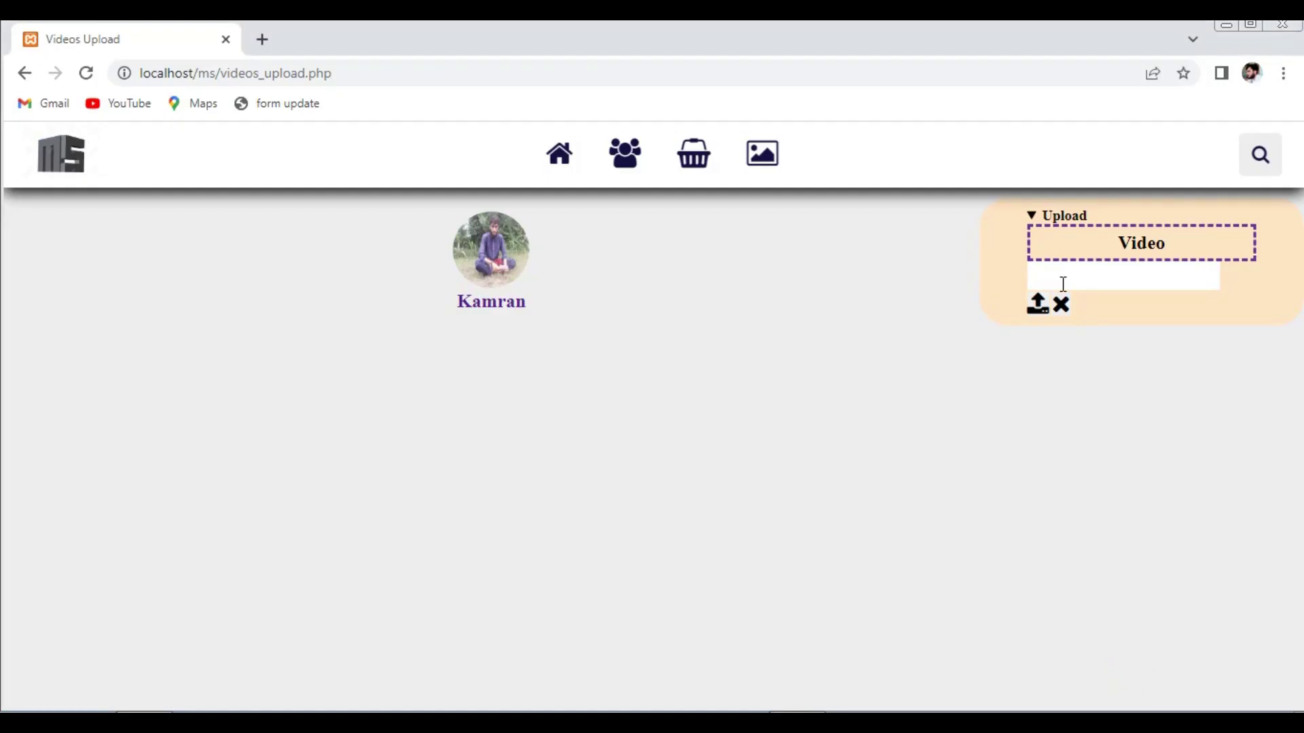
- Upload the Sad Music video post, then play it, rewind to the start and pause
left_click(1037, 307)
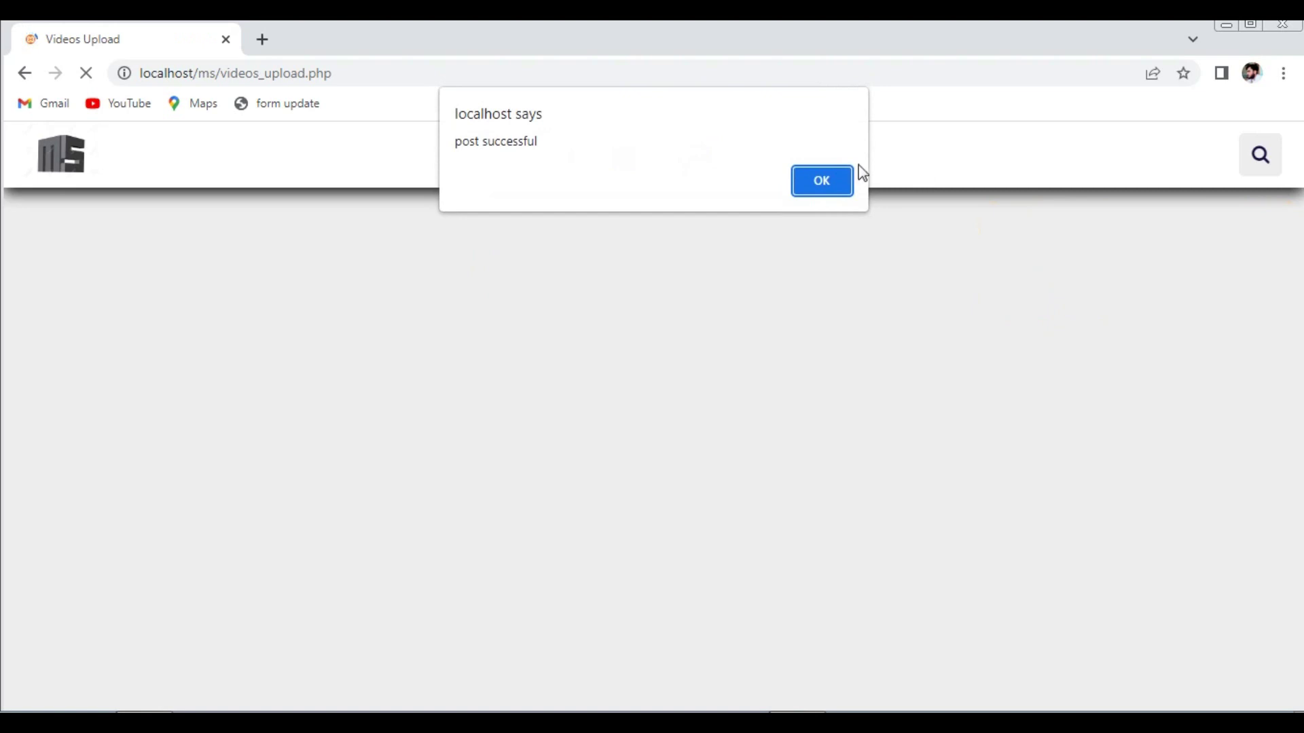
left_click(821, 181)
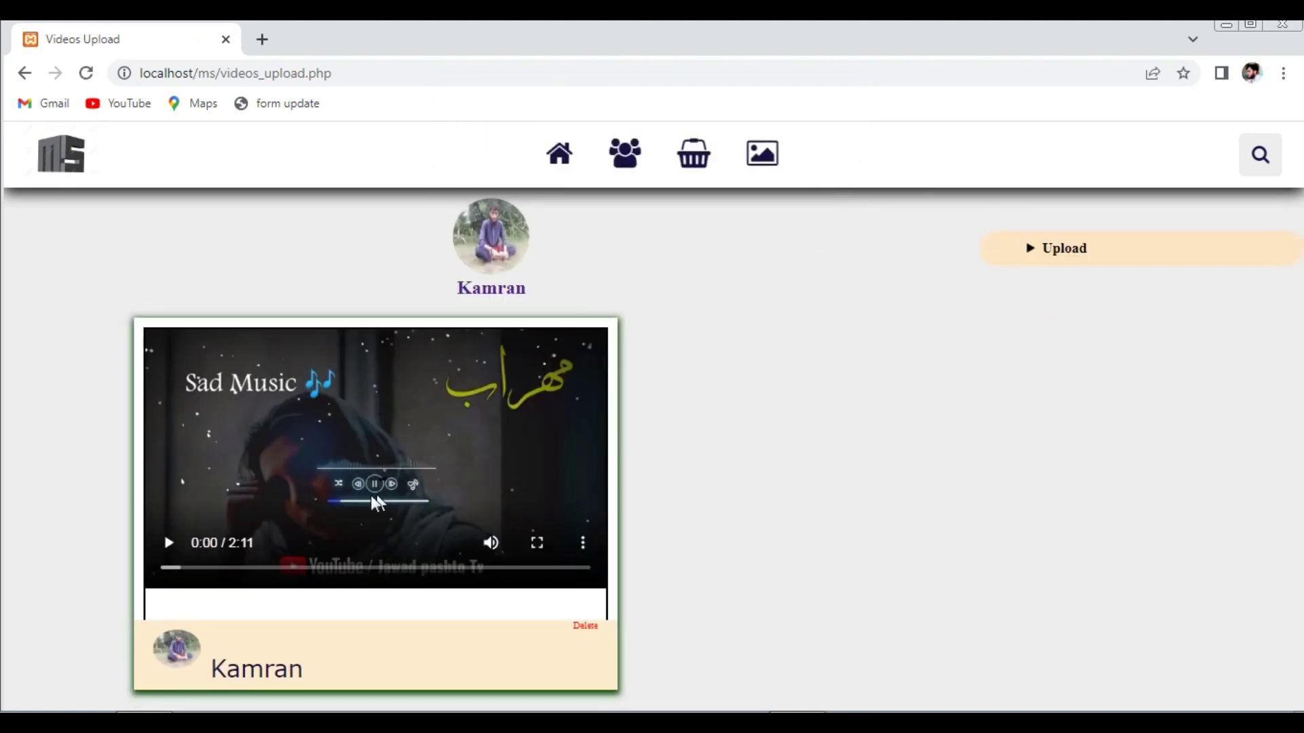
left_click(169, 543)
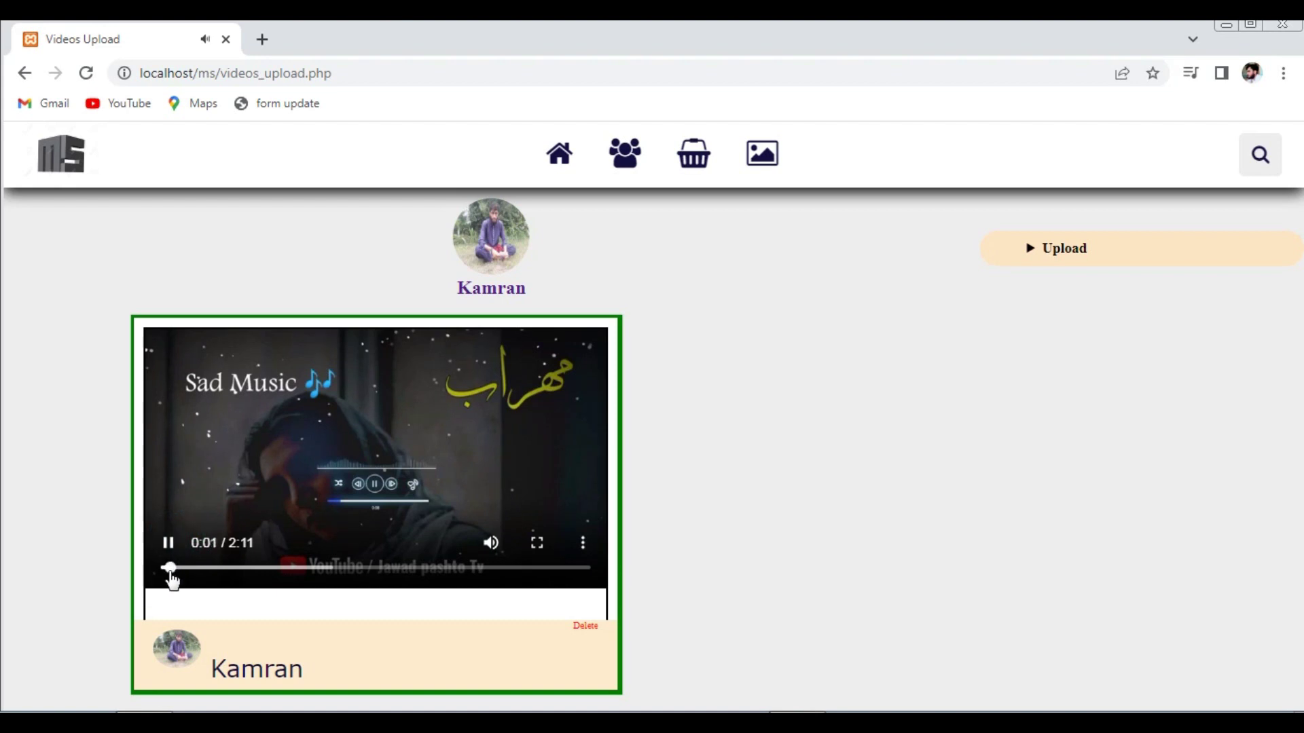
left_click_drag(175, 572, 134, 570)
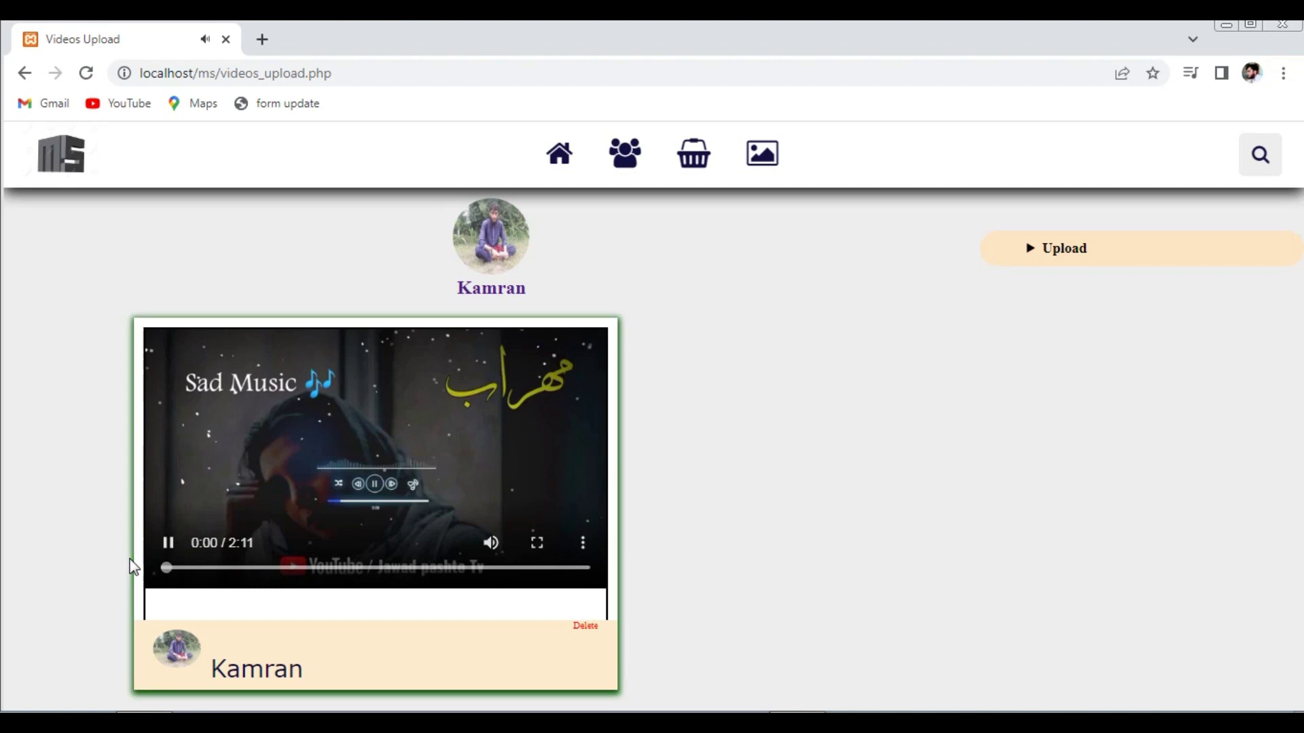
left_click(171, 551)
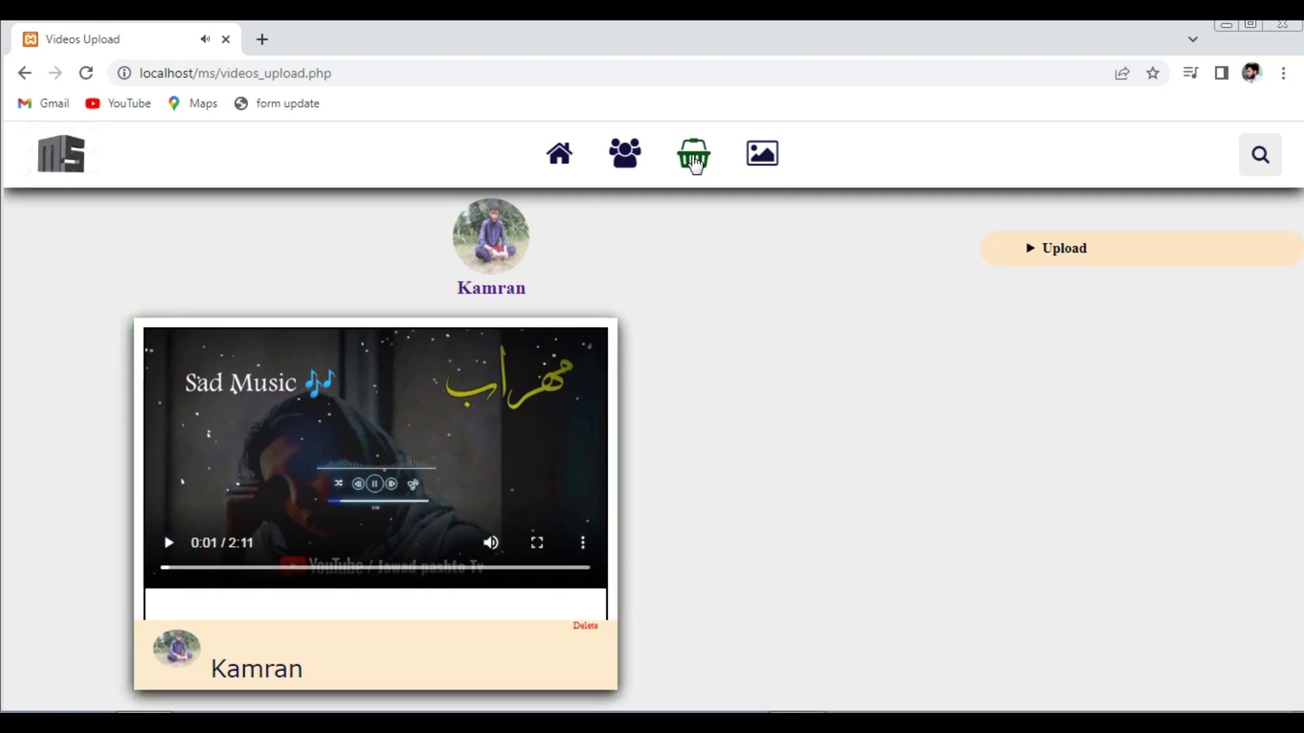
- Check the social feed and Videos page, then log out via the profile account panel
left_click(557, 166)
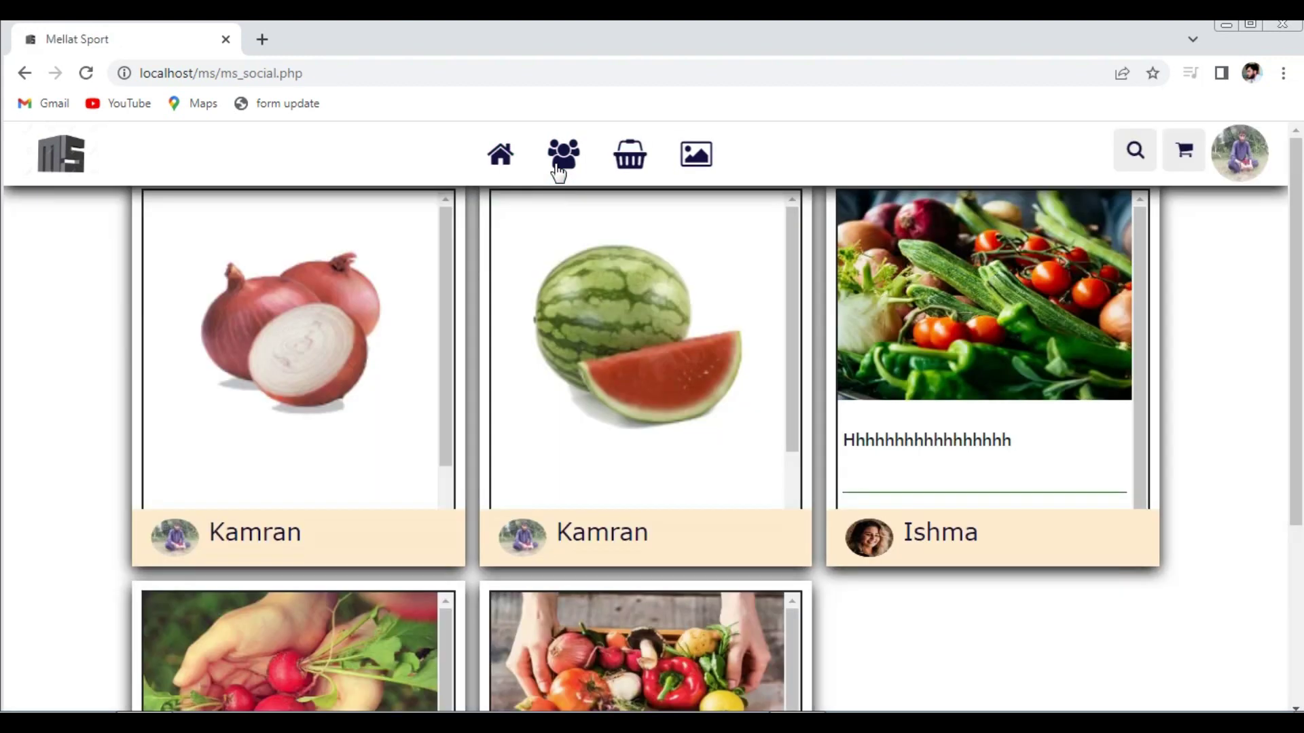
left_click(692, 160)
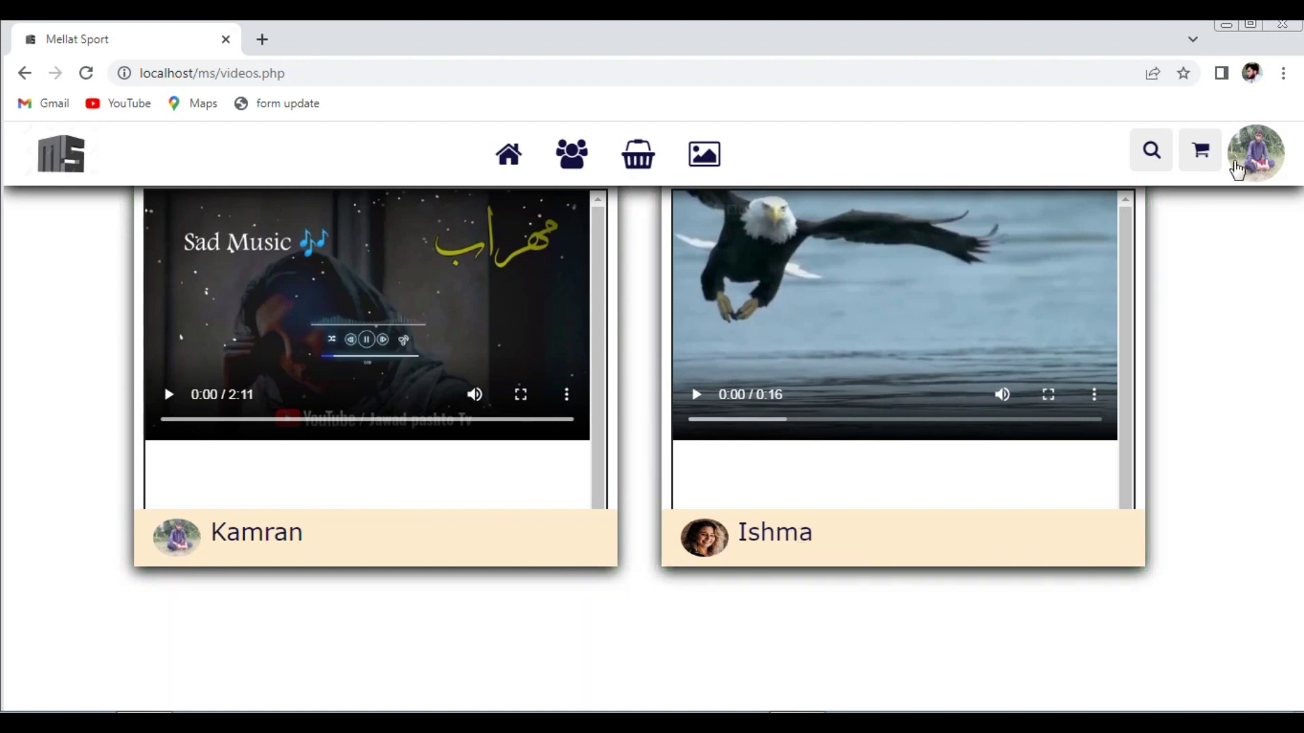
left_click(1259, 173)
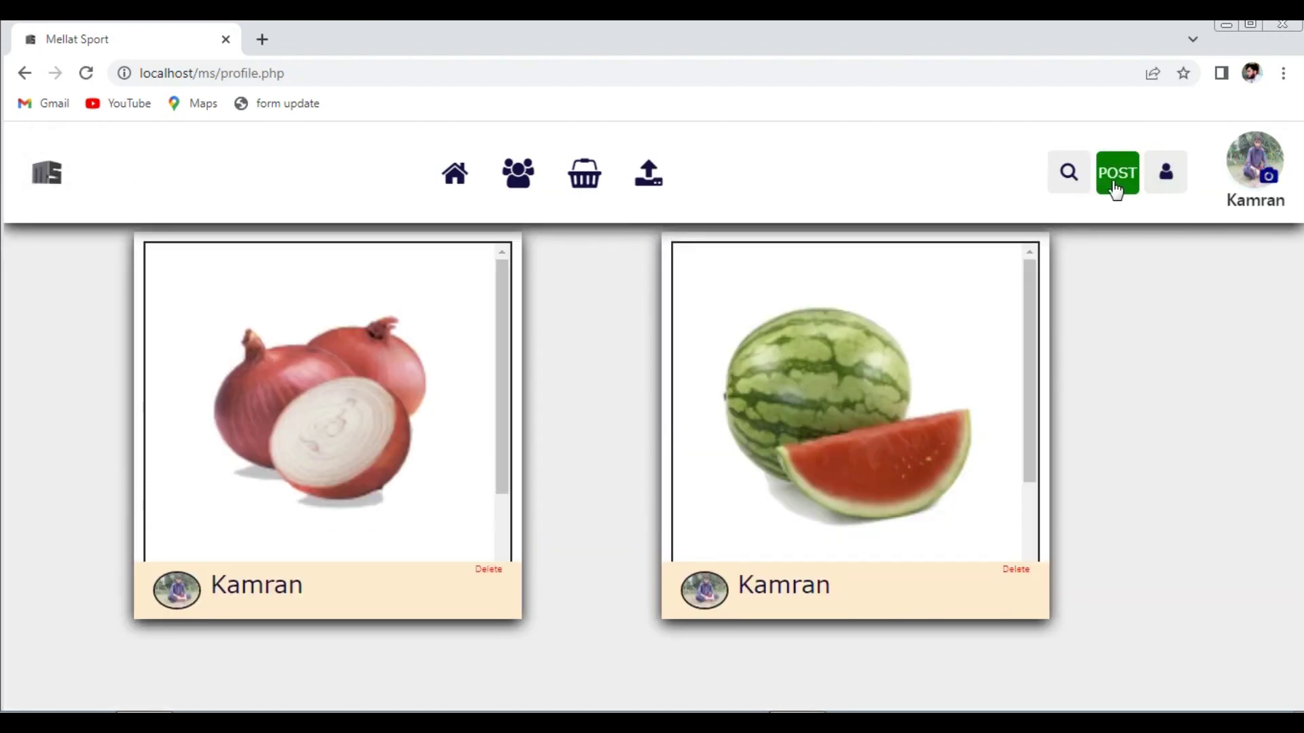
left_click(1166, 173)
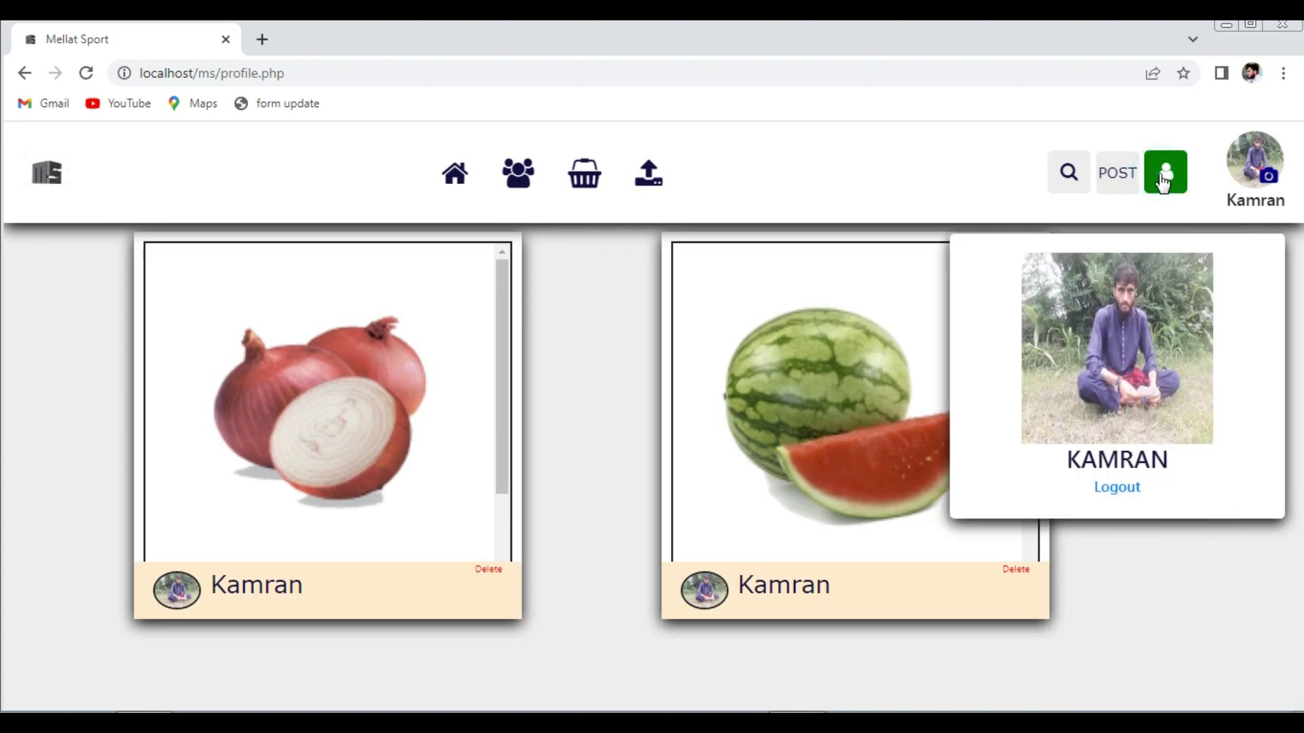
left_click(1115, 490)
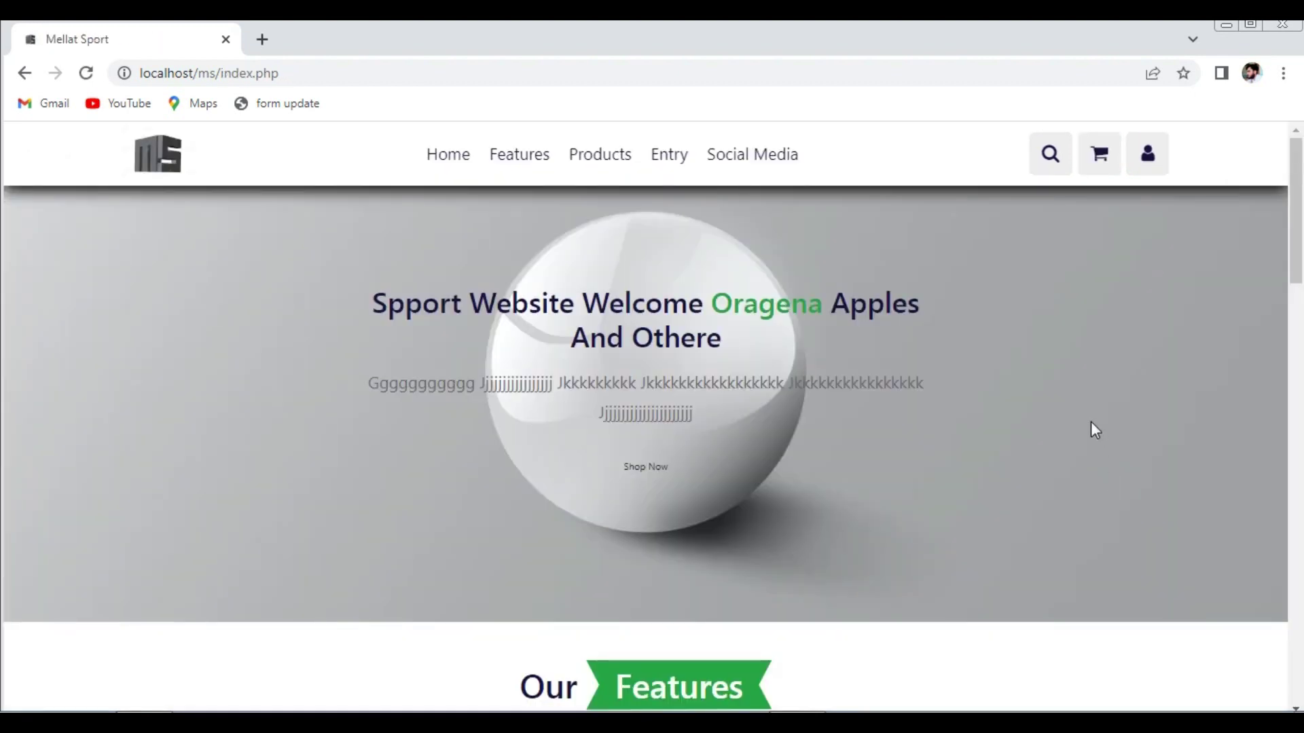
- Log in with the saved account username and its password
left_click(1149, 166)
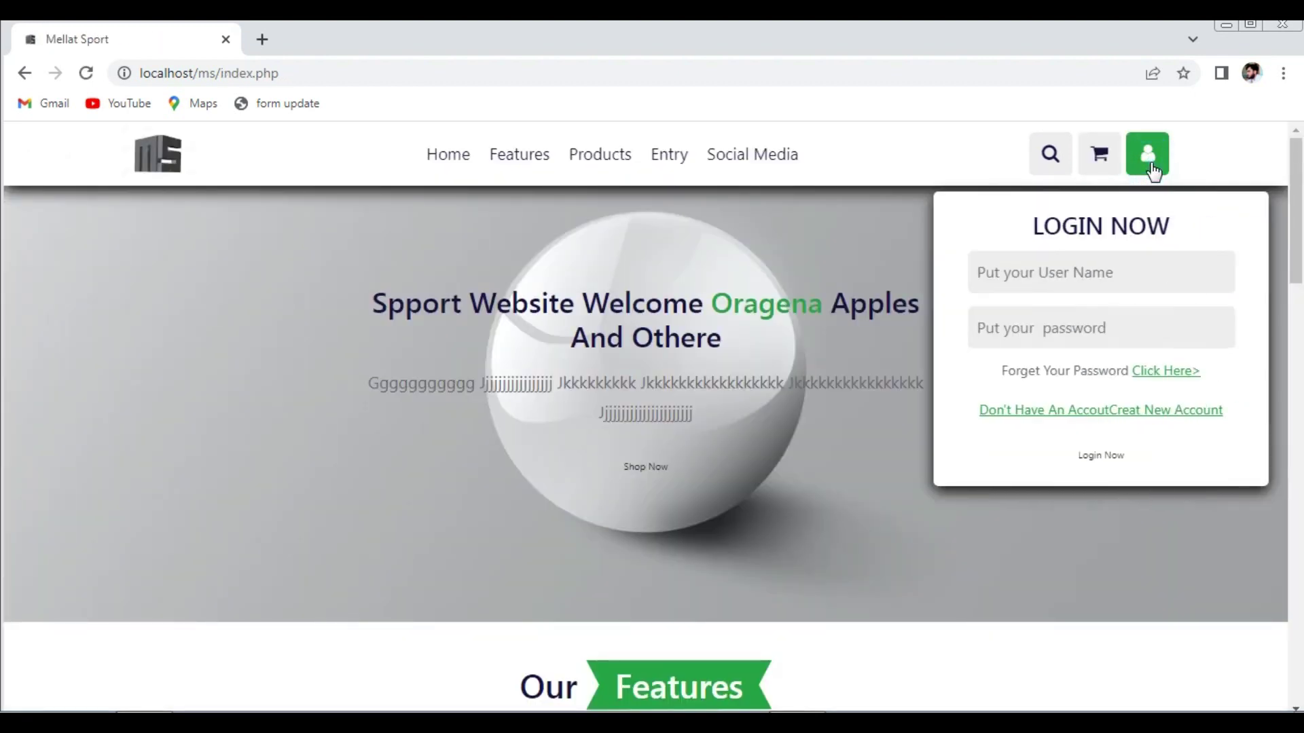
left_click(1072, 275)
left_click(1079, 316)
left_click(1080, 316)
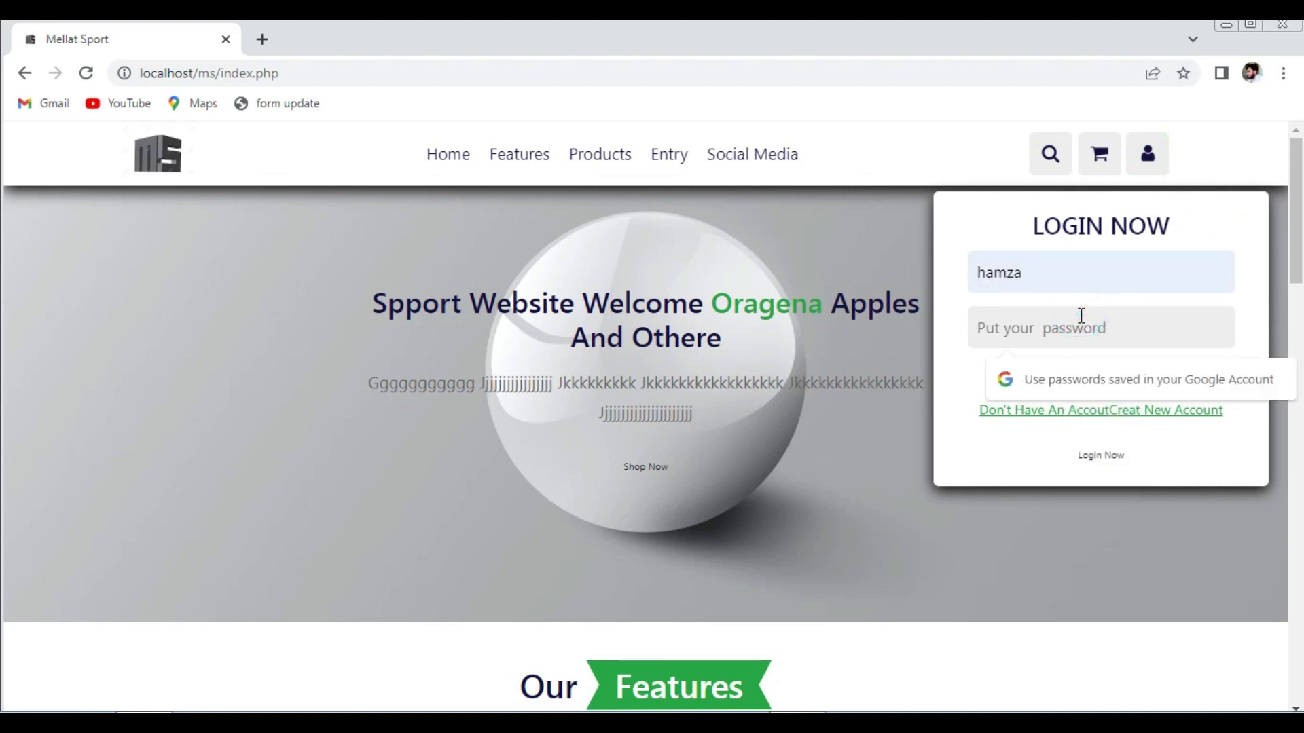
type("12")
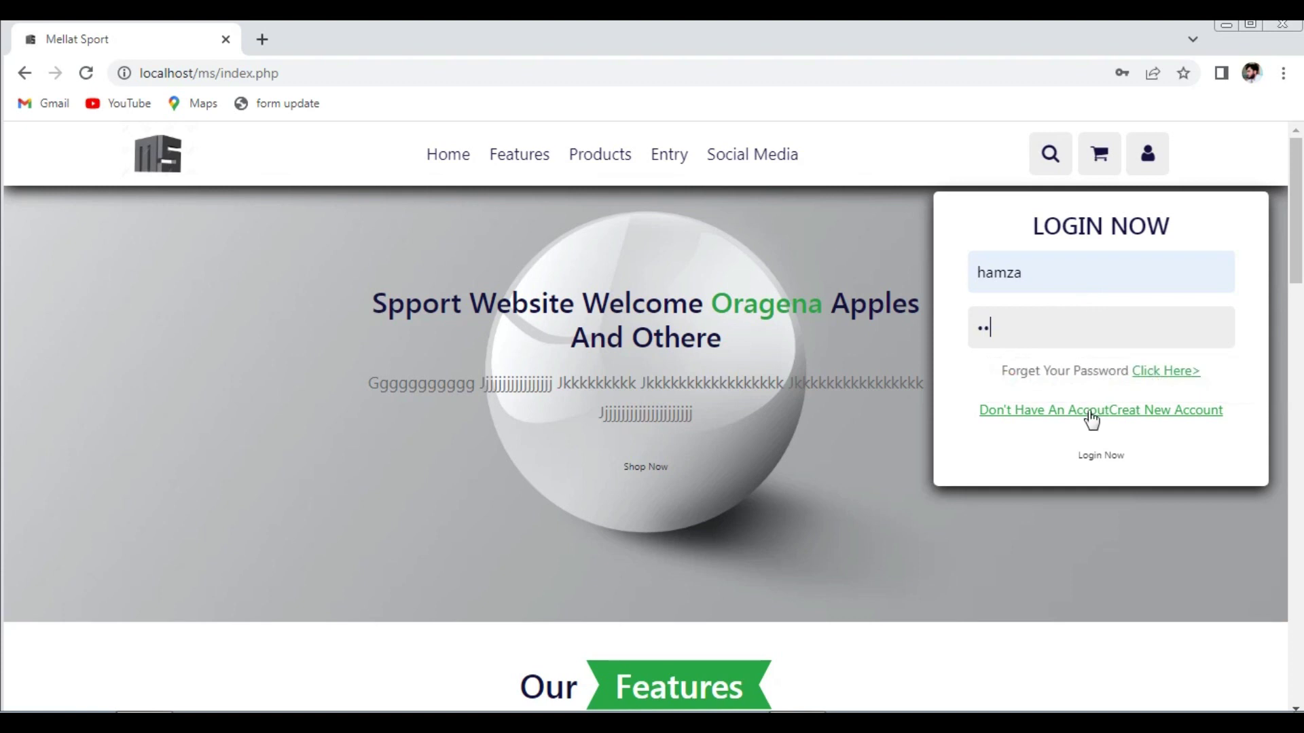
left_click(1100, 457)
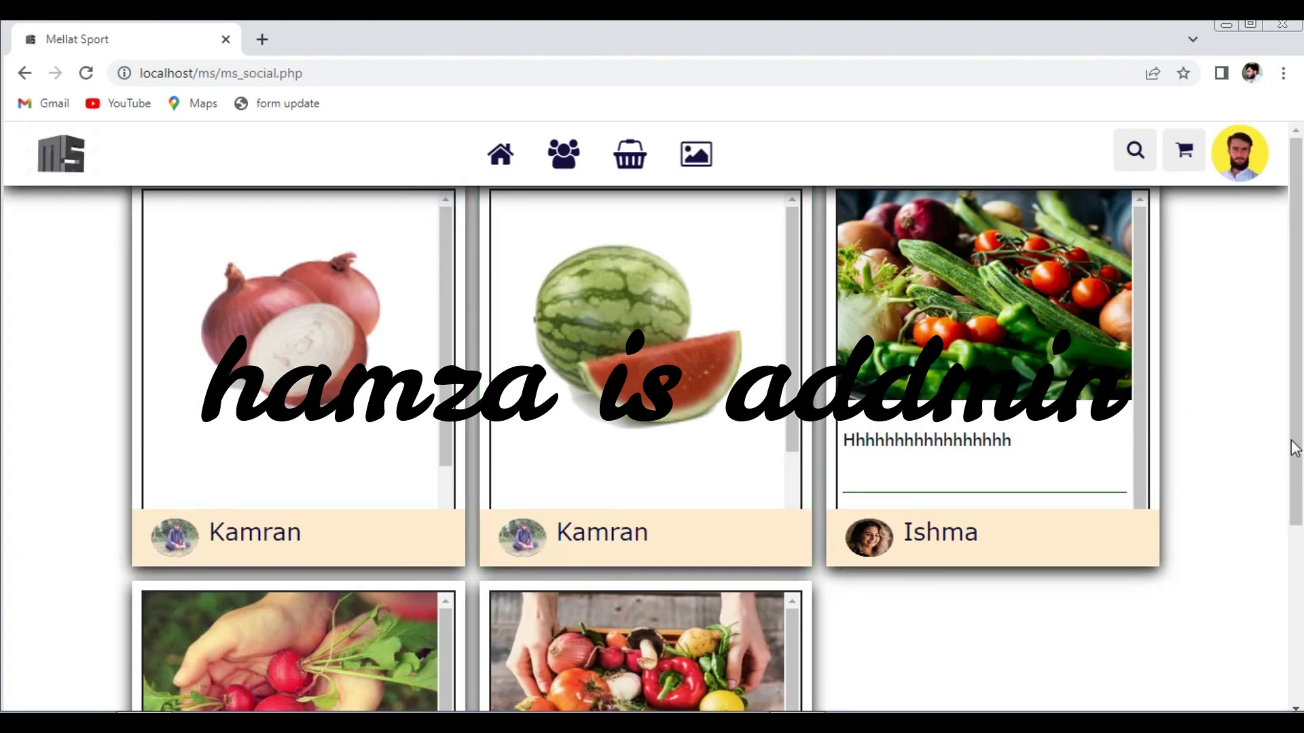
- Visit the videos and profile pages, then open Videos Upload with its Upload panel expanded
scroll(1289, 437, "down", 4)
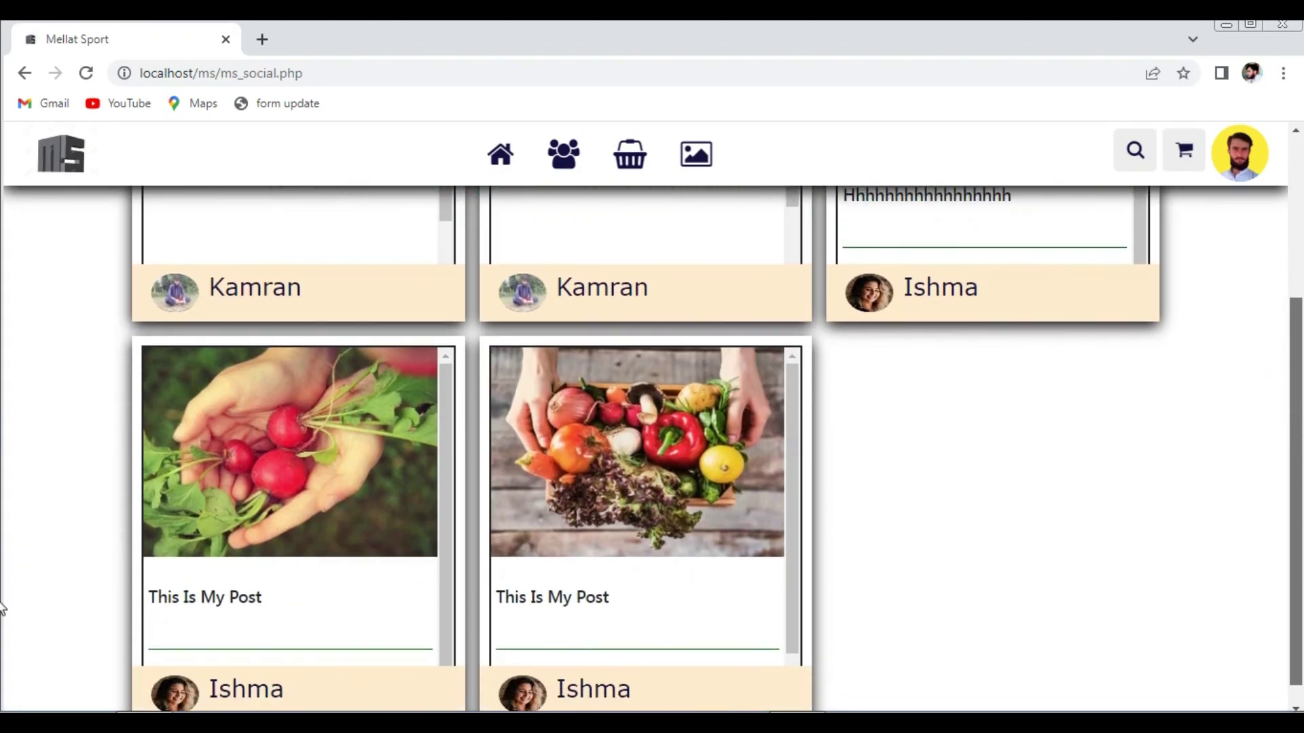
scroll(1288, 496, "up", 1)
scroll(1288, 496, "up", 3)
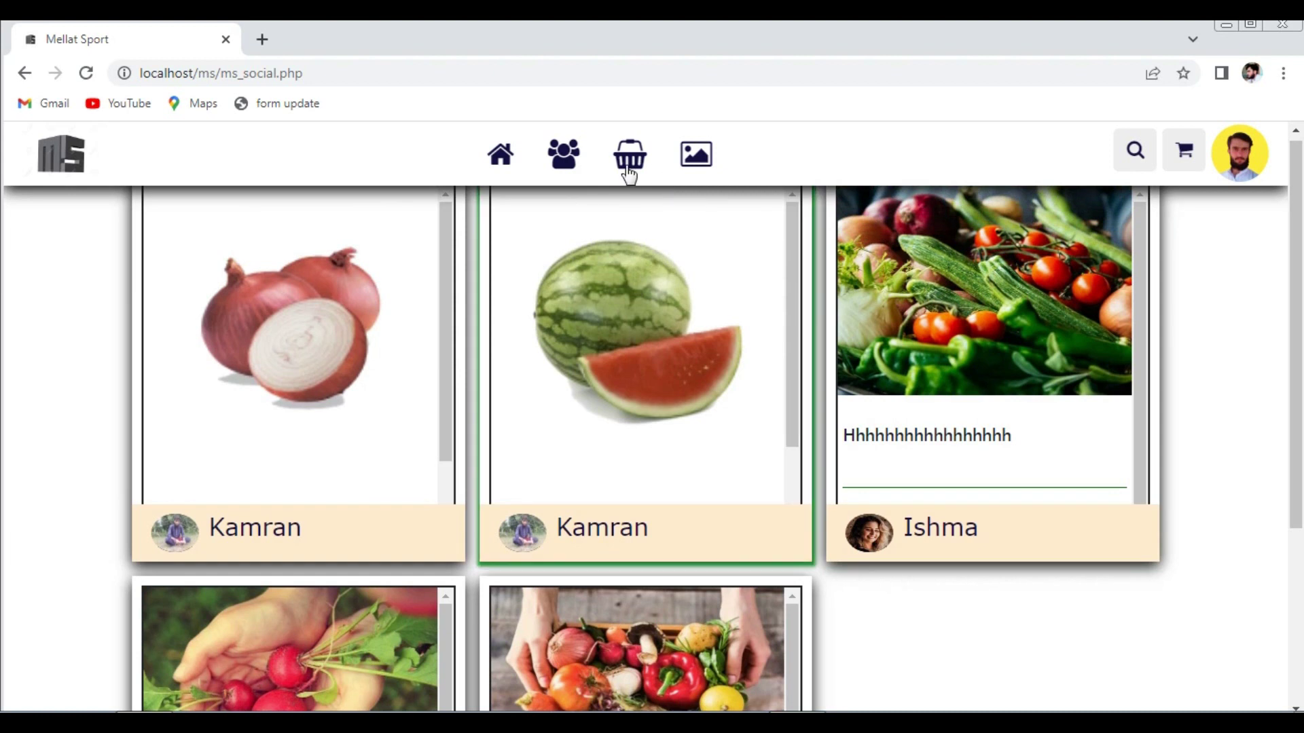
left_click(693, 165)
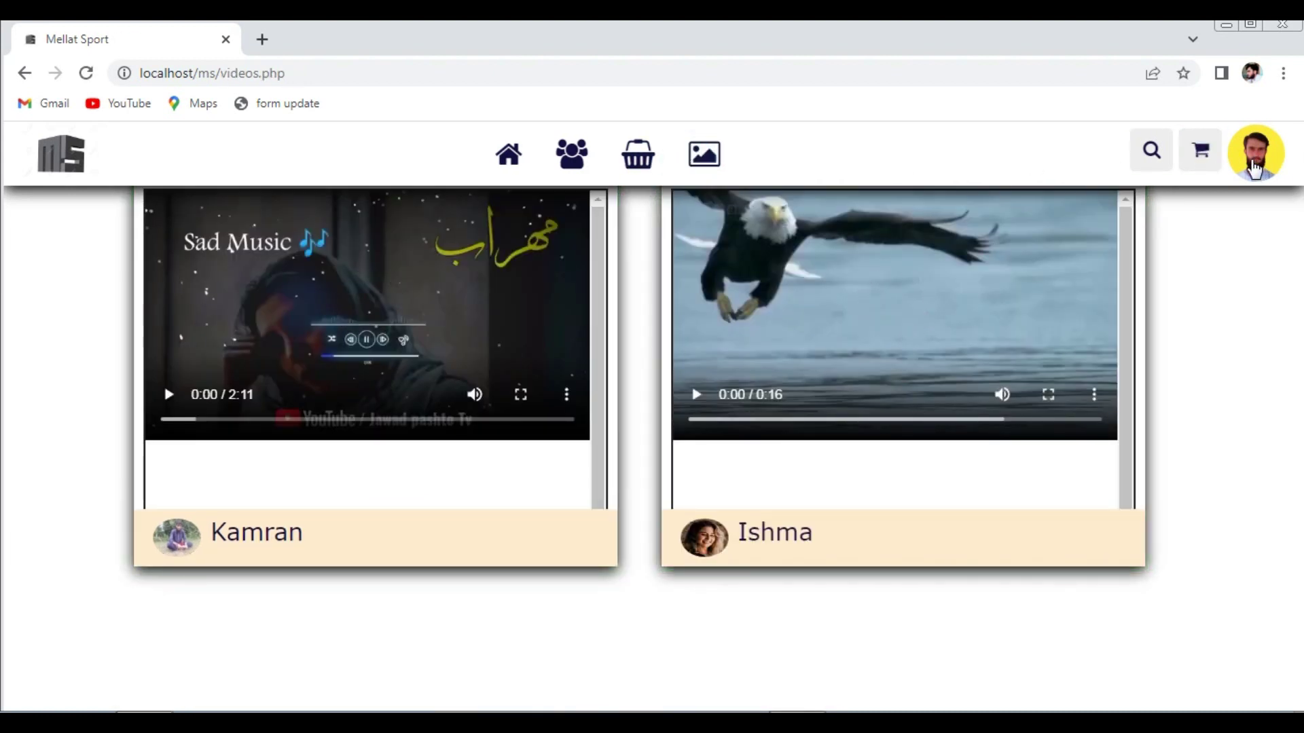
left_click(1254, 168)
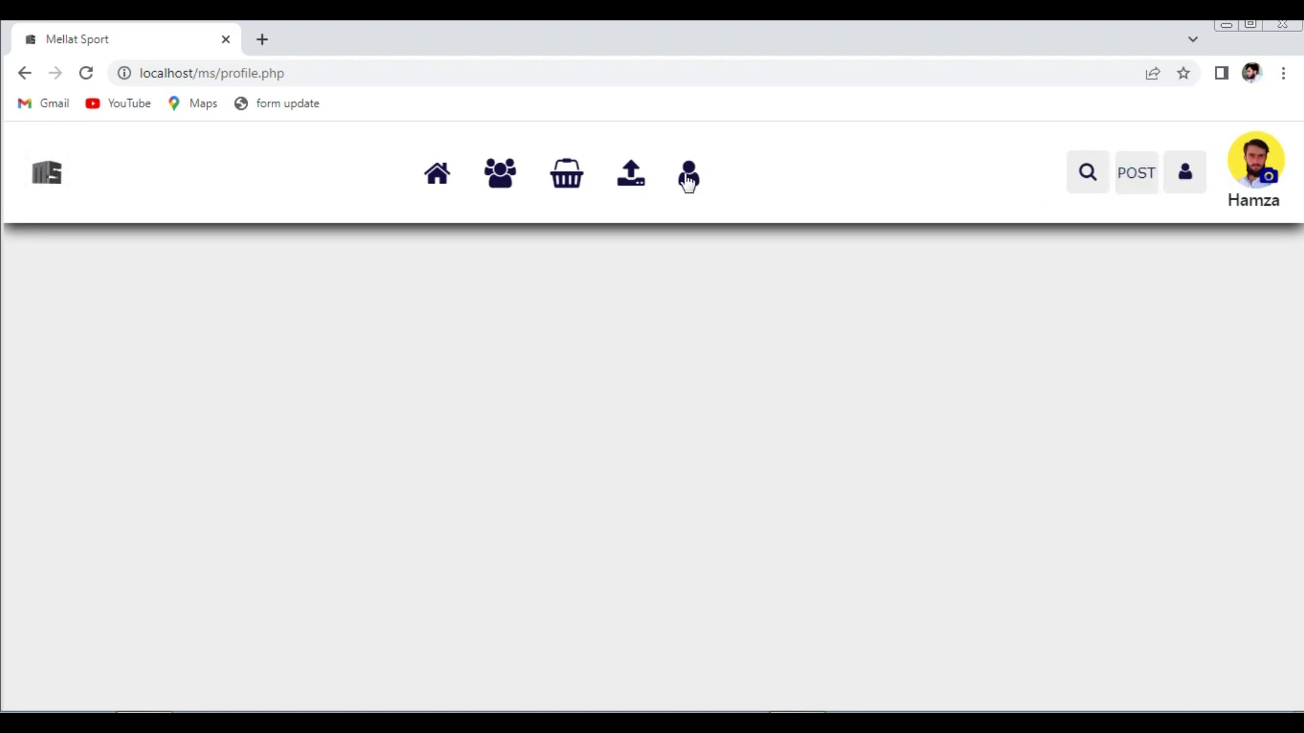
left_click(636, 178)
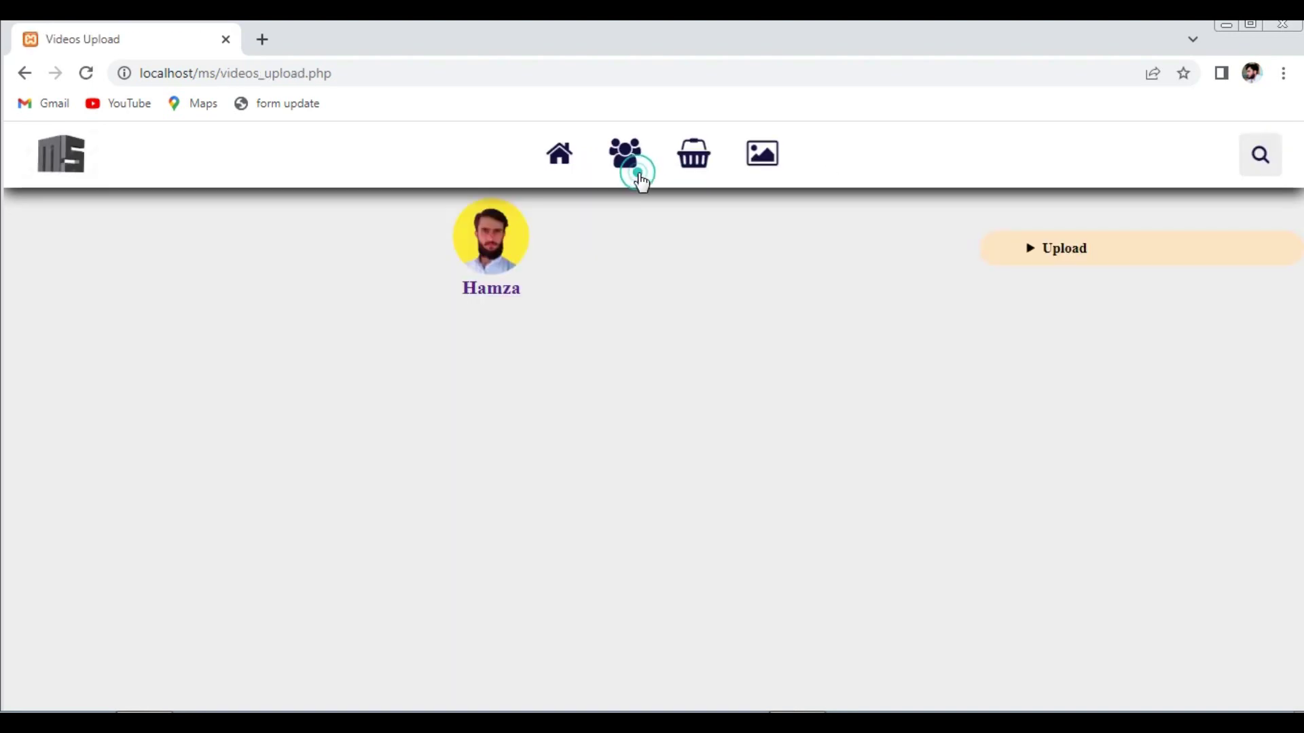
left_click(1033, 265)
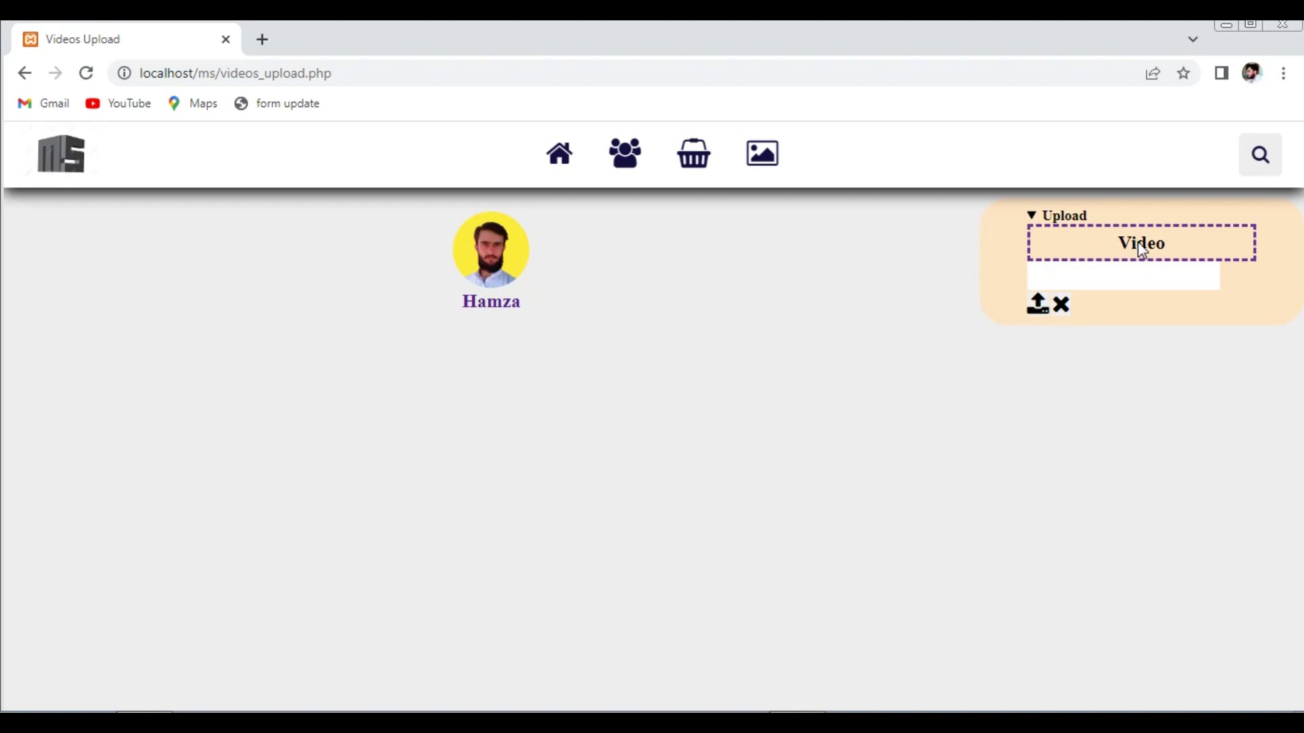
- Upload the eagle video as a new post and confirm it is listed on the Videos page
left_click(1142, 251)
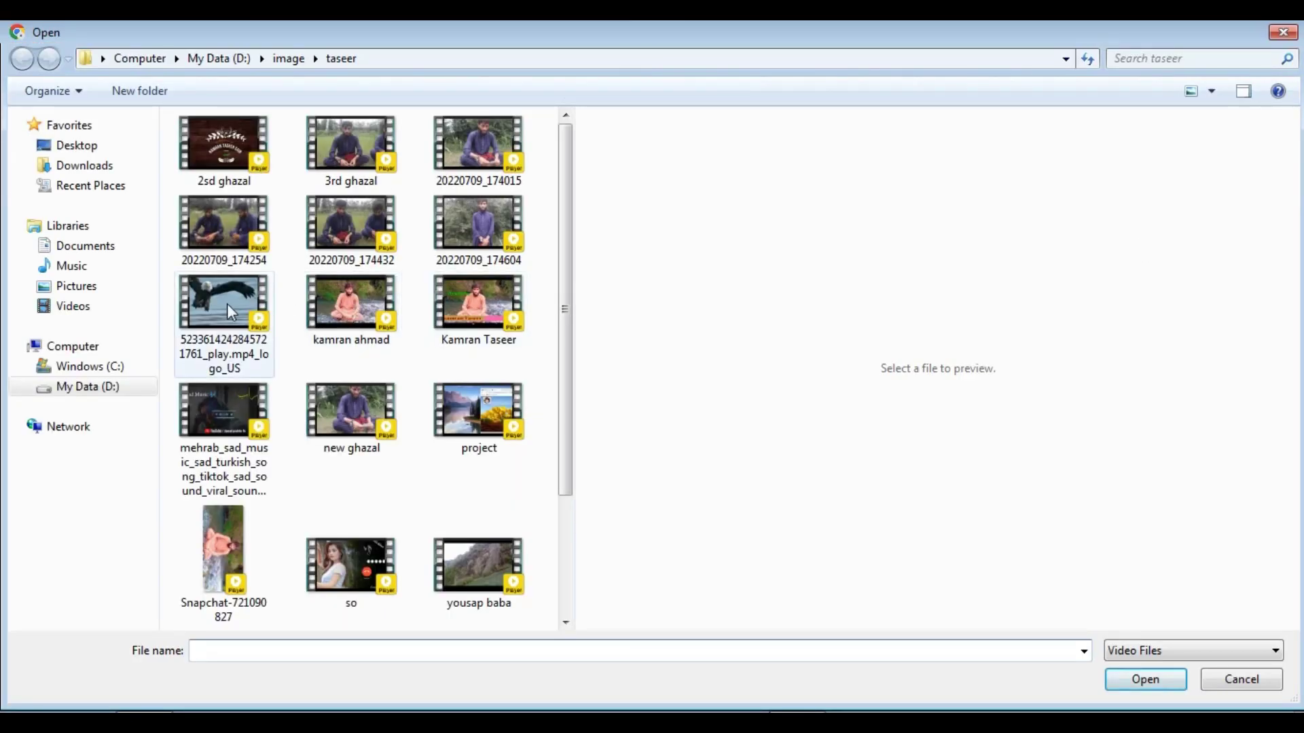
left_click(231, 311)
left_click(1146, 680)
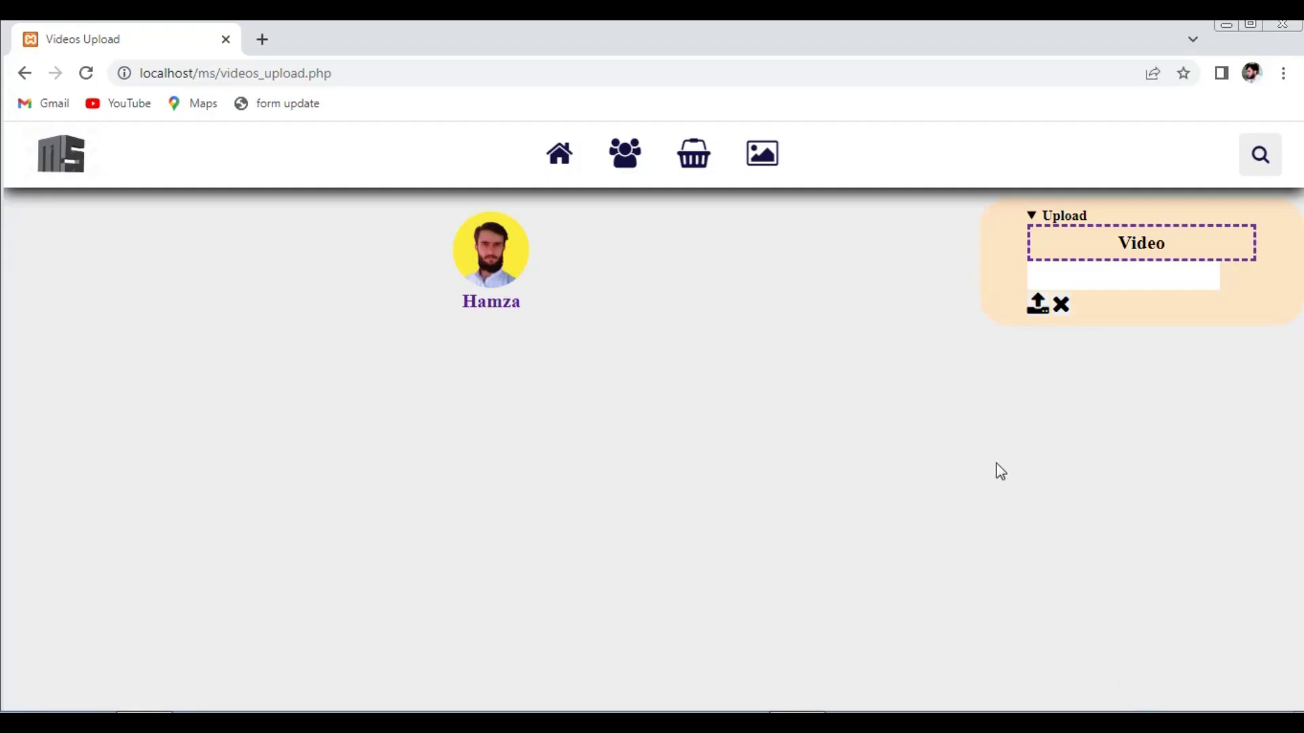
left_click(1041, 303)
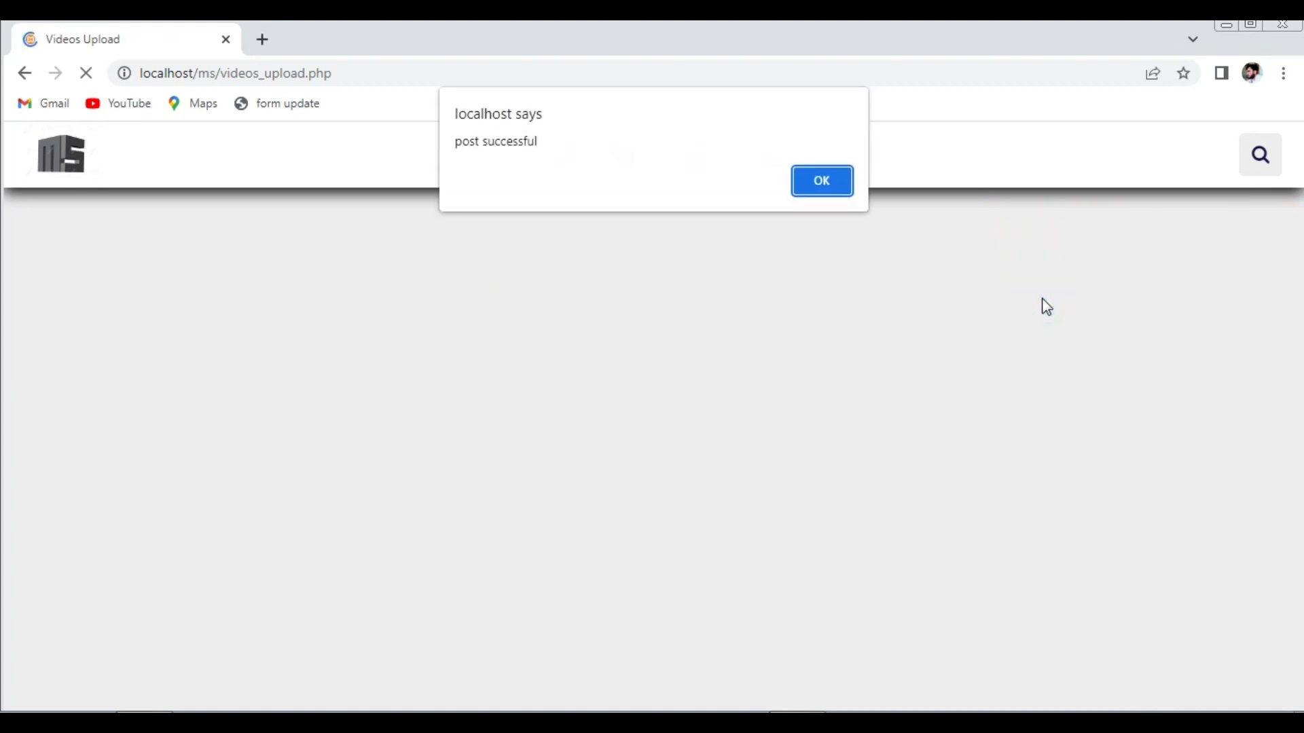
left_click(822, 190)
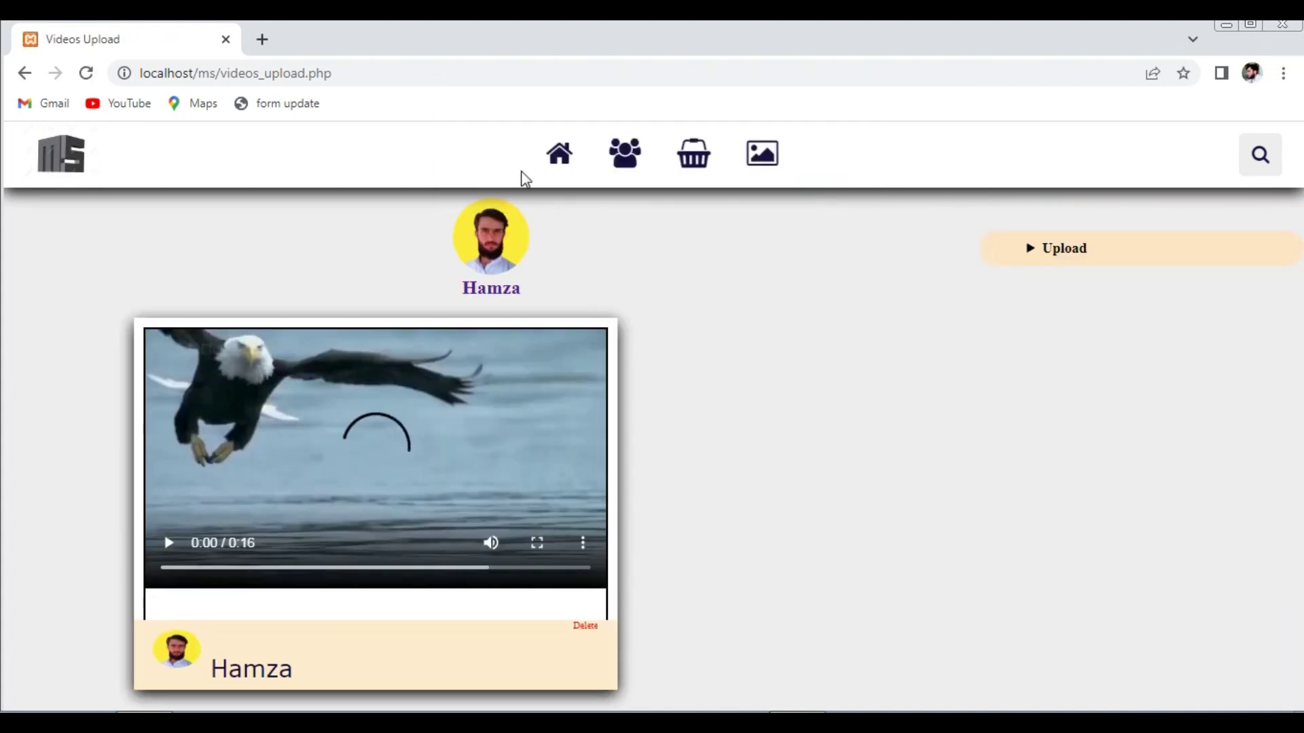
left_click(776, 160)
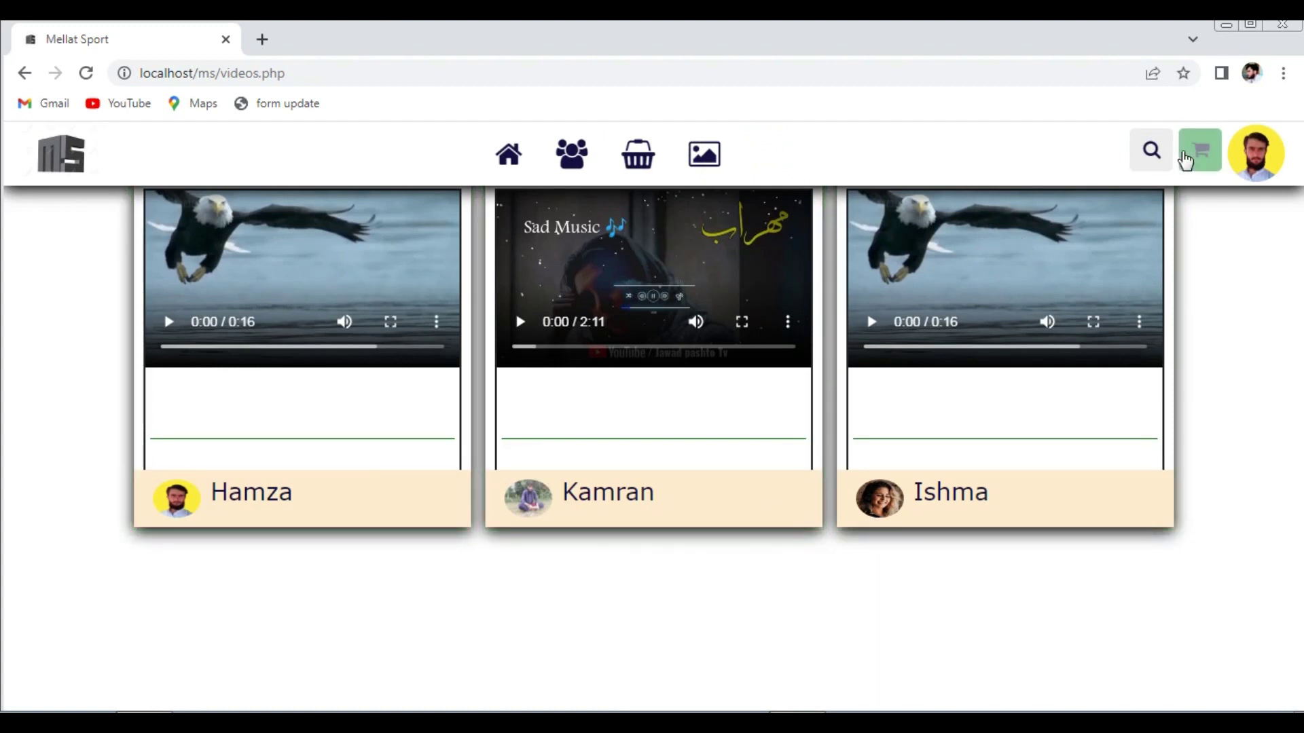
- Start a new post from the profile page, filling the Name field from saved entries
left_click(1255, 177)
left_click(1123, 189)
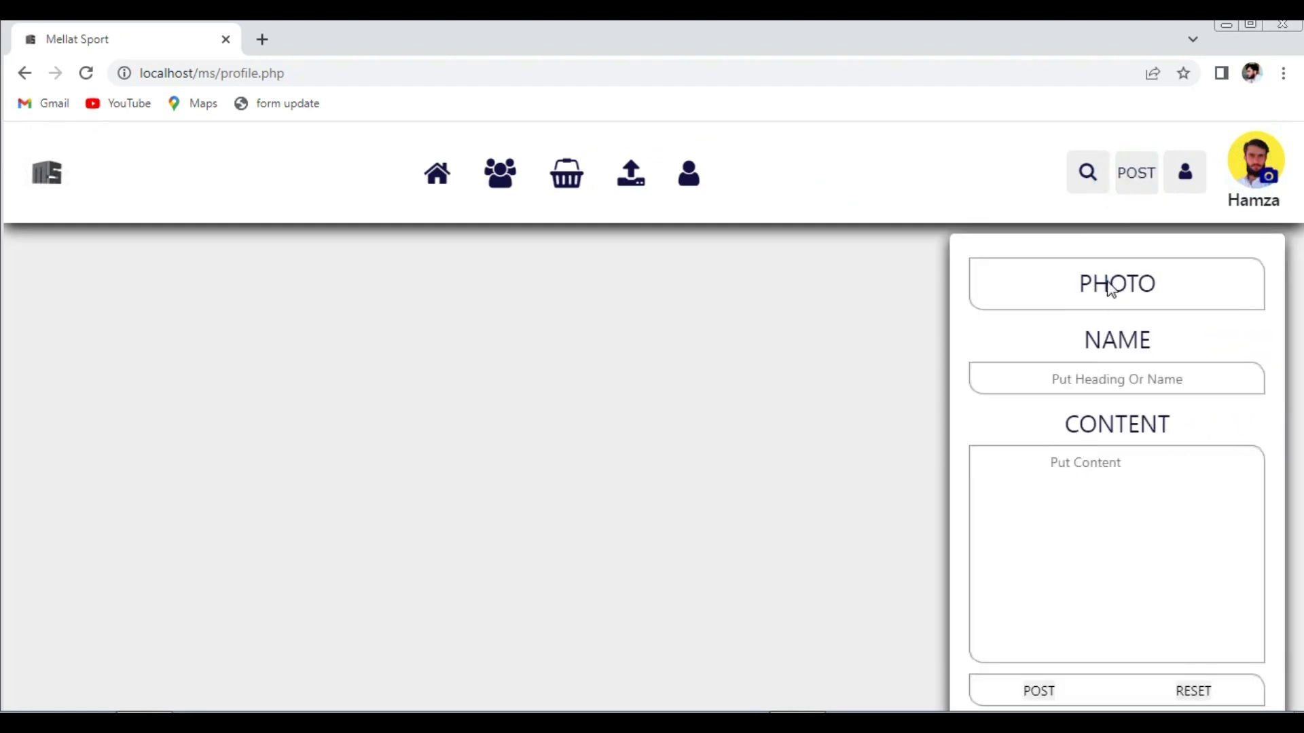
left_click(1096, 396)
left_click(1150, 517)
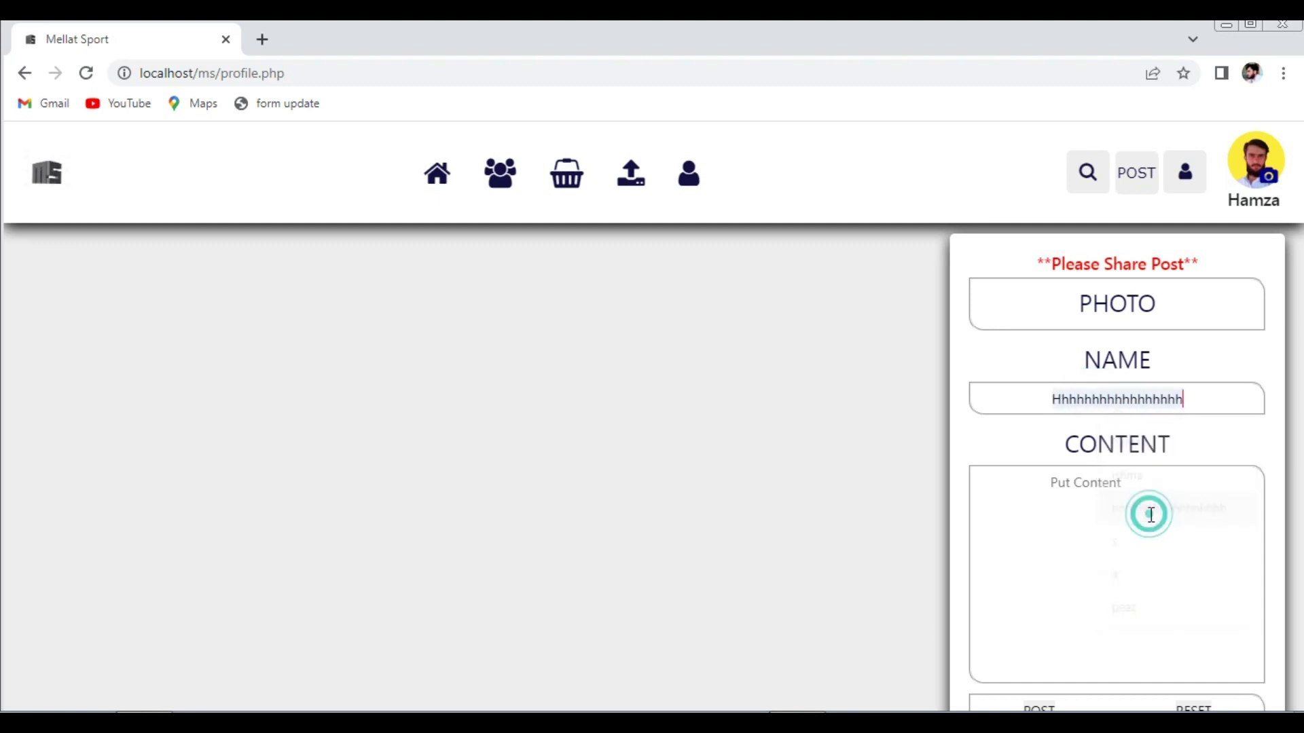
- Attach the cart3 image from Desktop > new > img and publish the post
left_click(1100, 312)
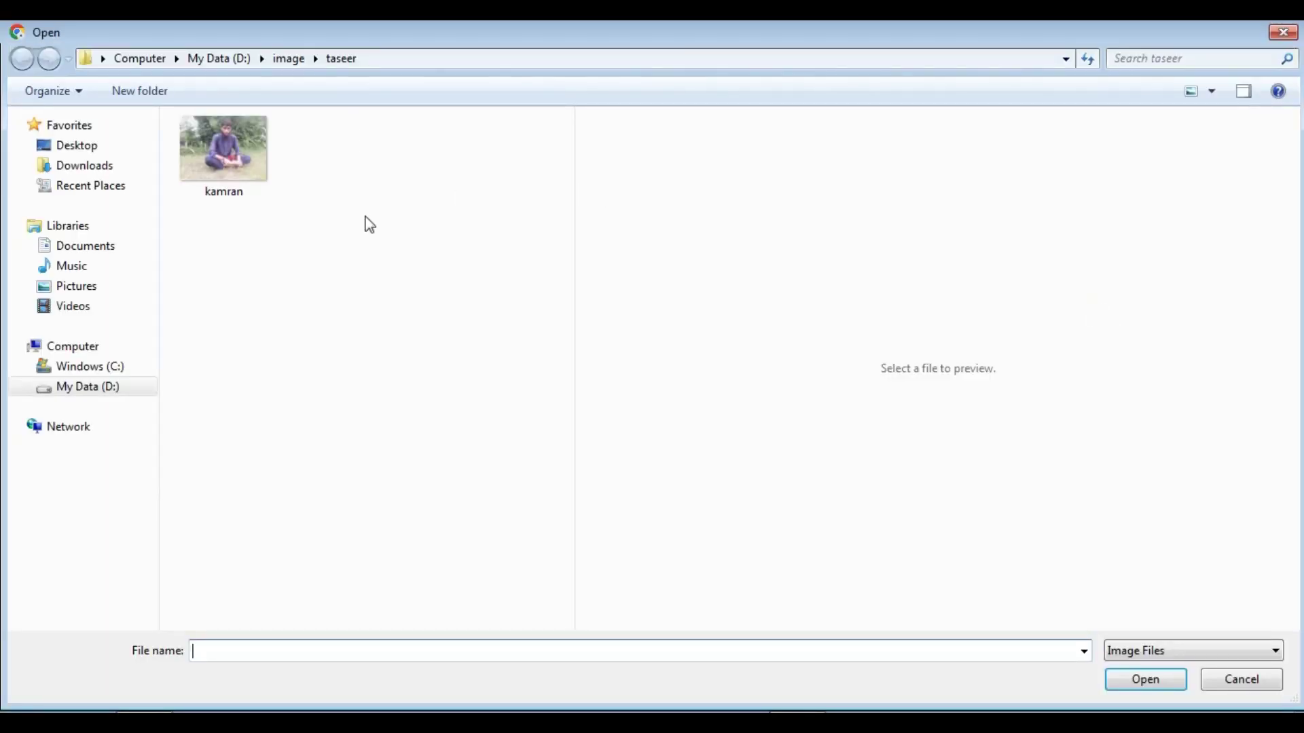
left_click(74, 148)
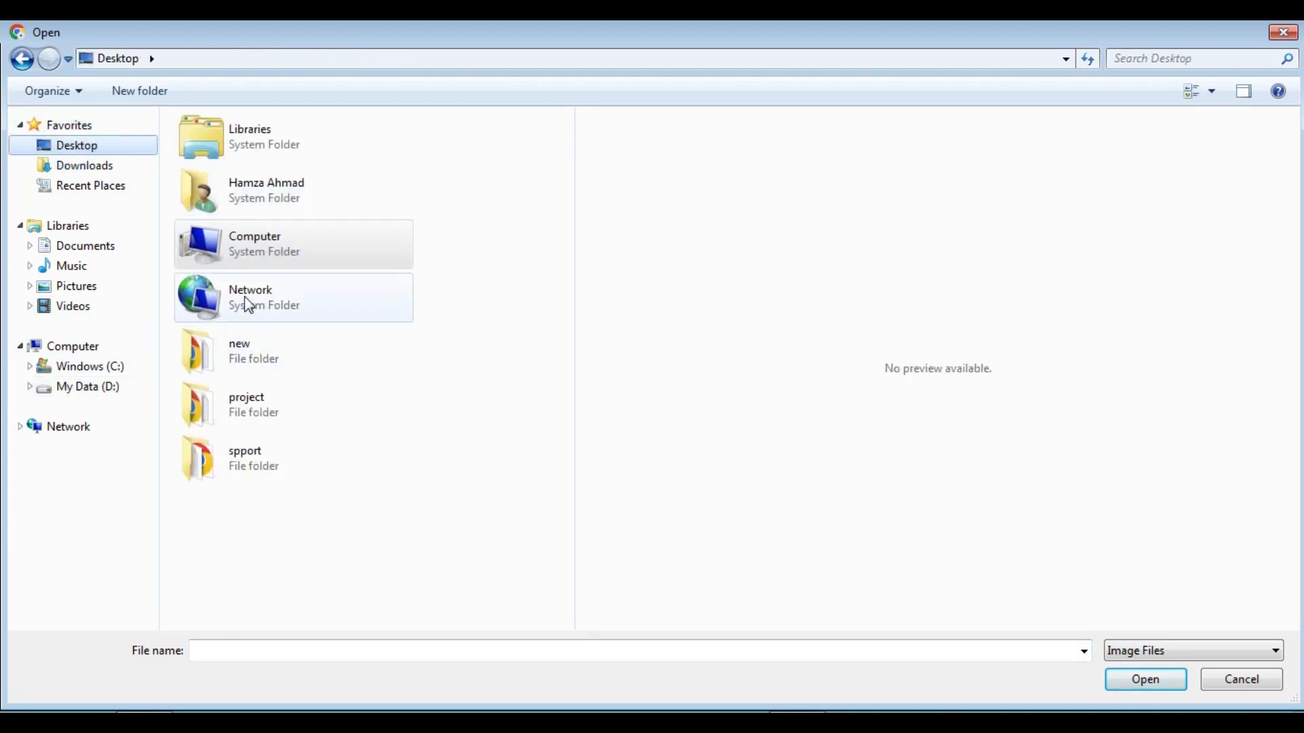
double_click(247, 368)
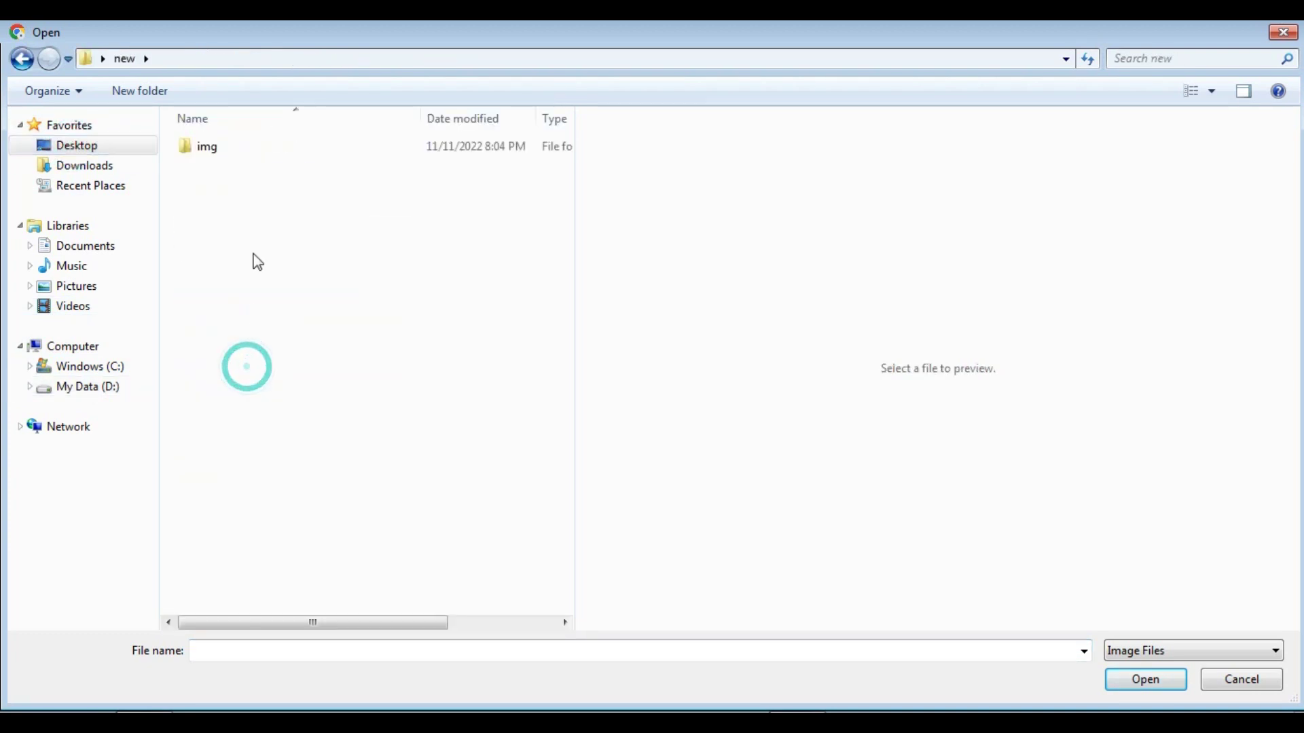
double_click(199, 155)
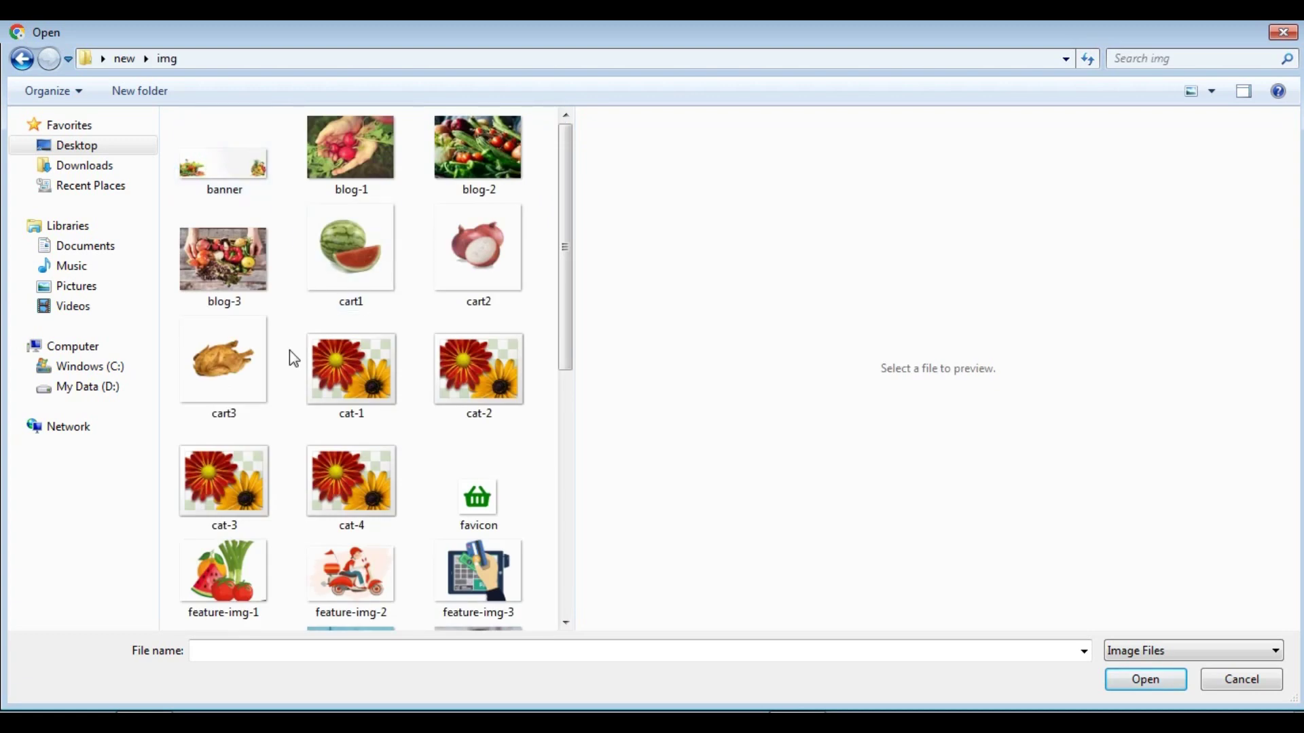
left_click(240, 349)
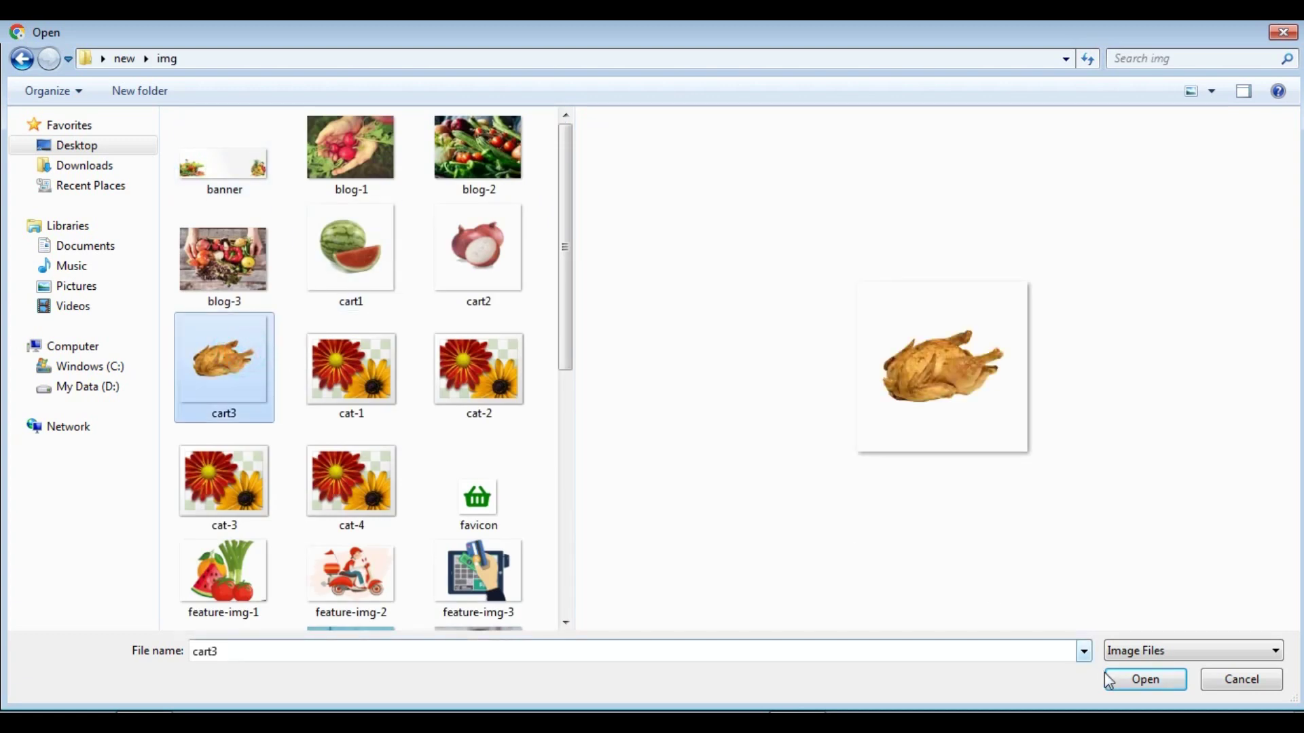
left_click(1145, 680)
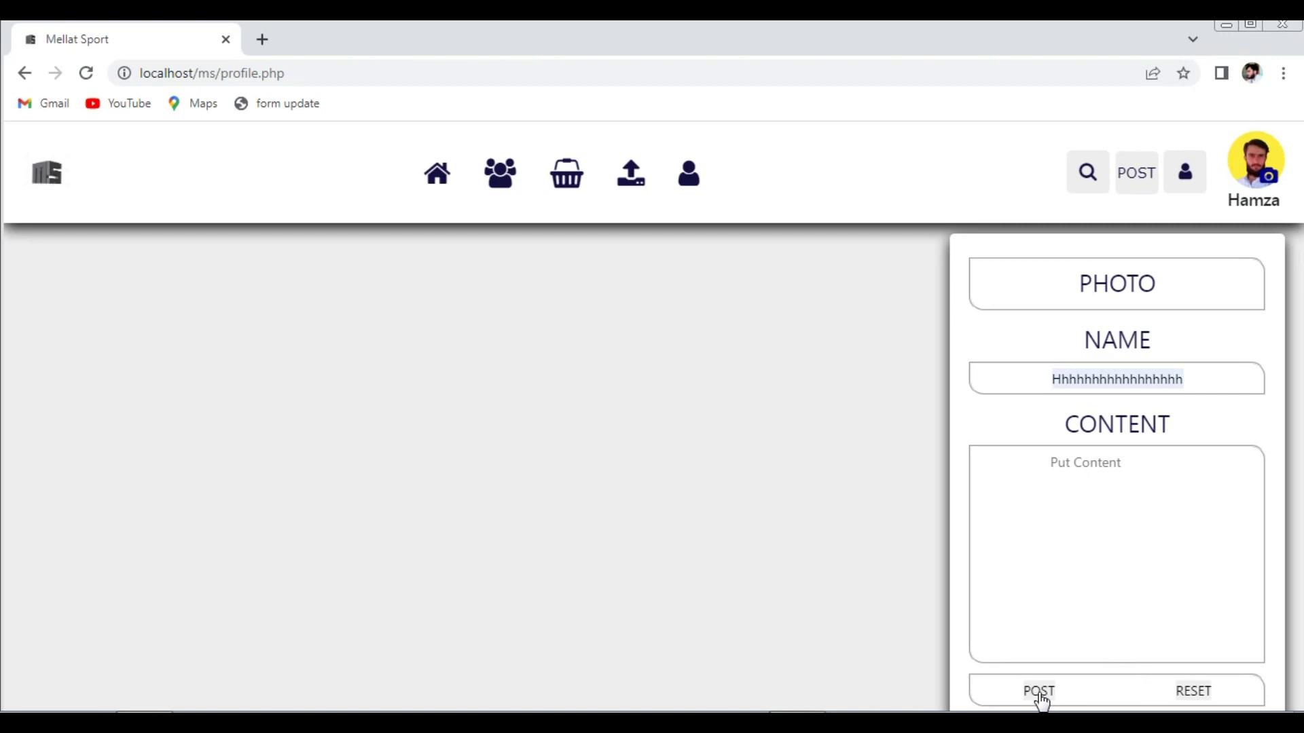
left_click(1039, 694)
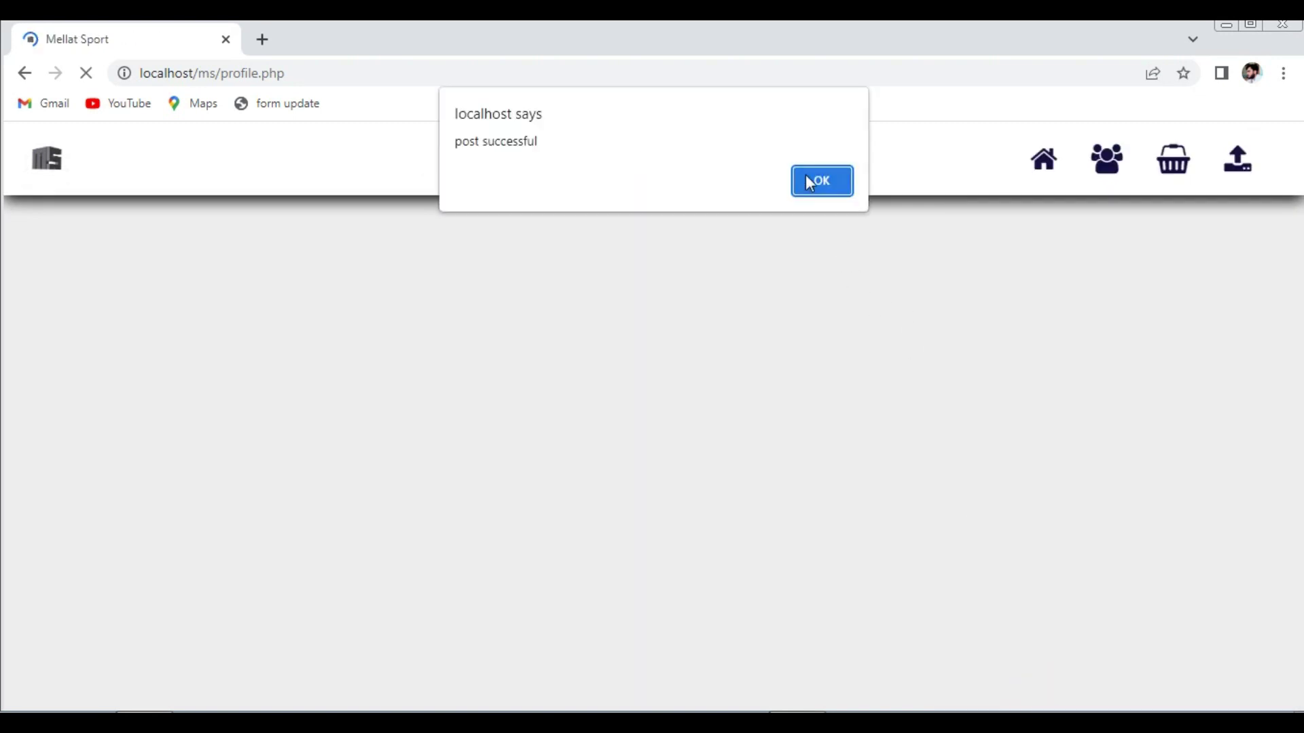
left_click(807, 179)
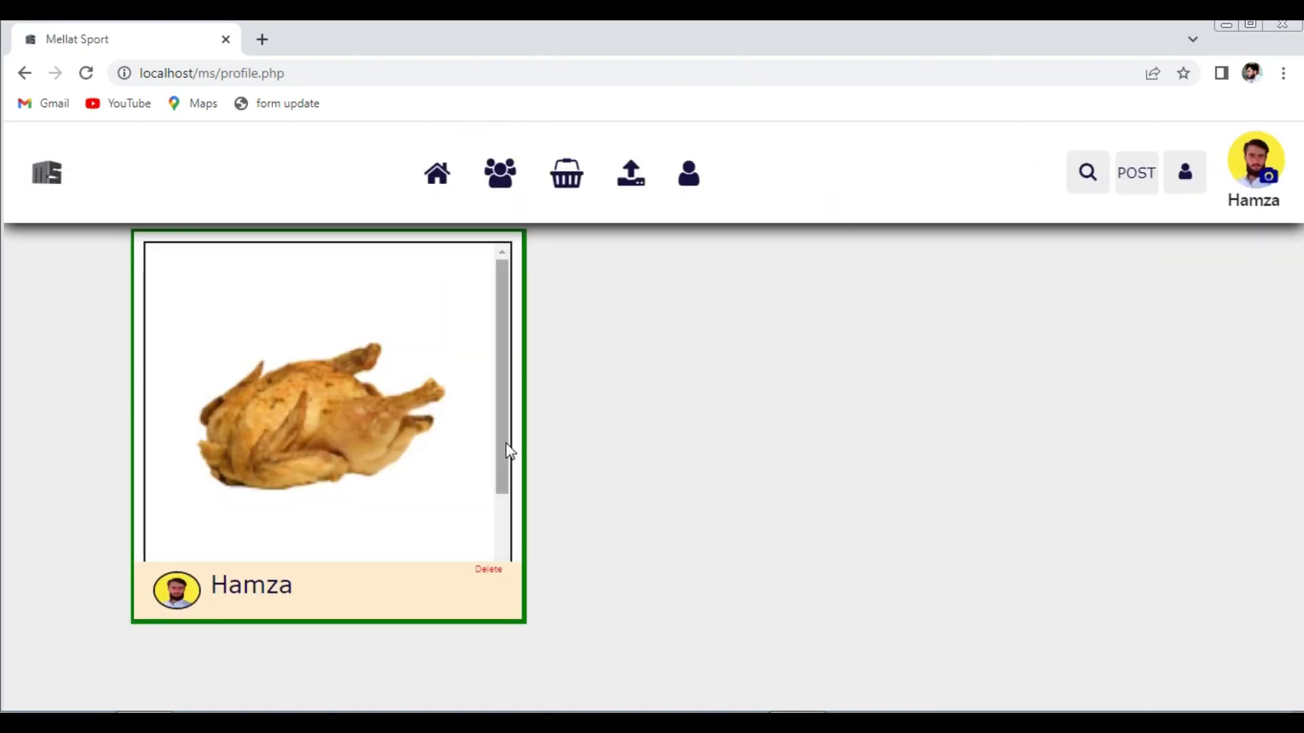
scroll(506, 445, "down", 3)
scroll(505, 448, "up", 3)
scroll(504, 465, "down", 2)
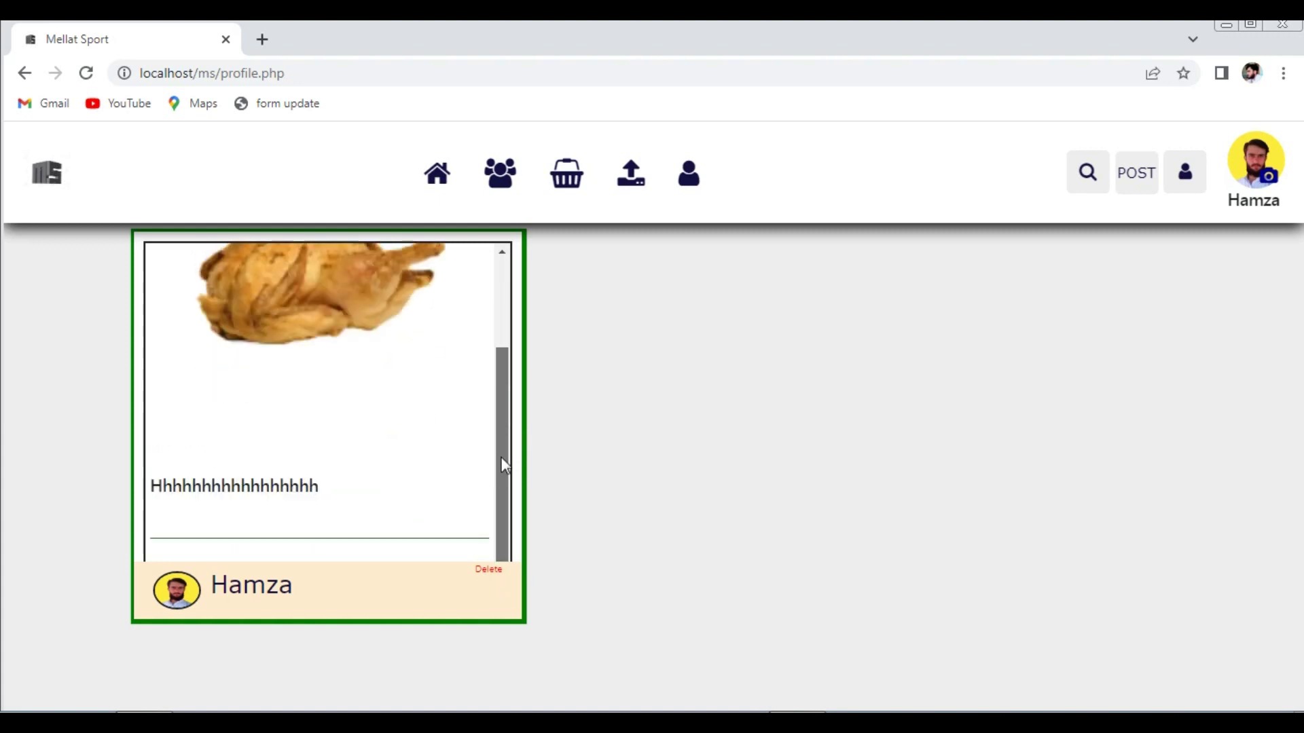
scroll(504, 466, "up", 3)
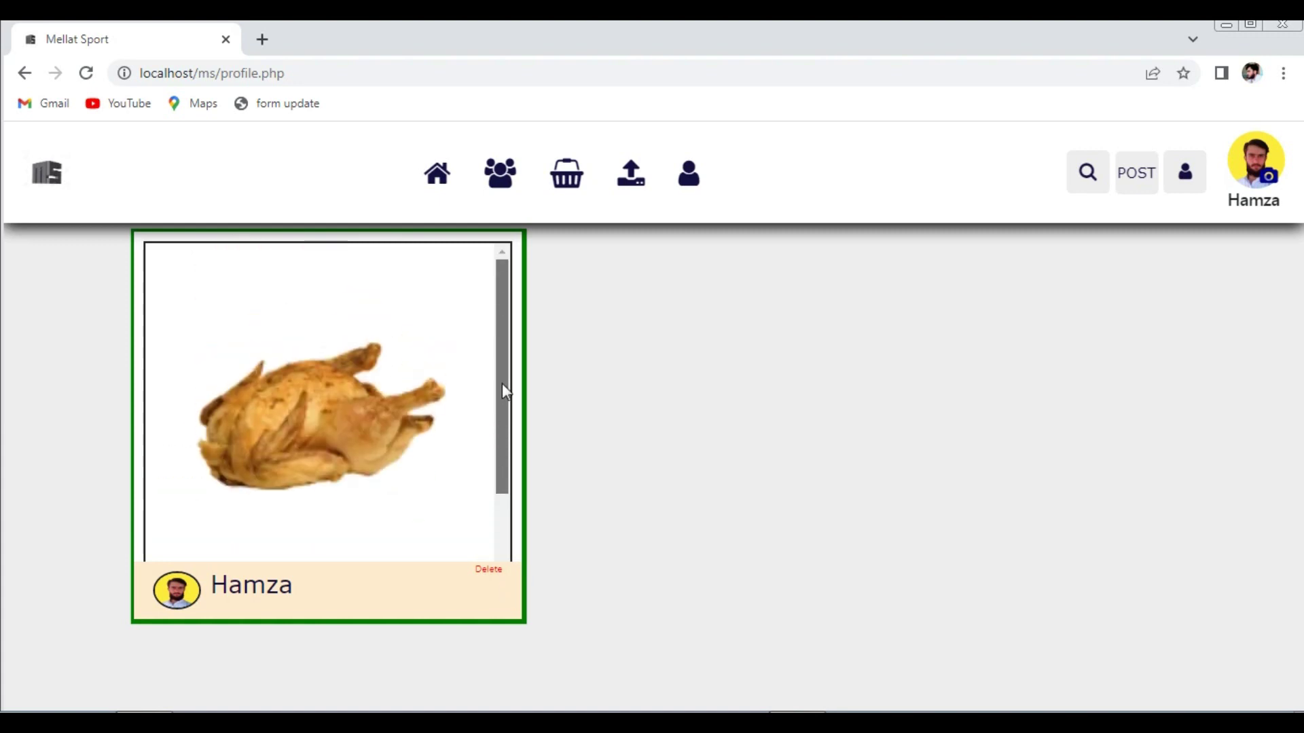
- Open the Videos page from the social feed and play the first and third eagle videos
left_click(436, 184)
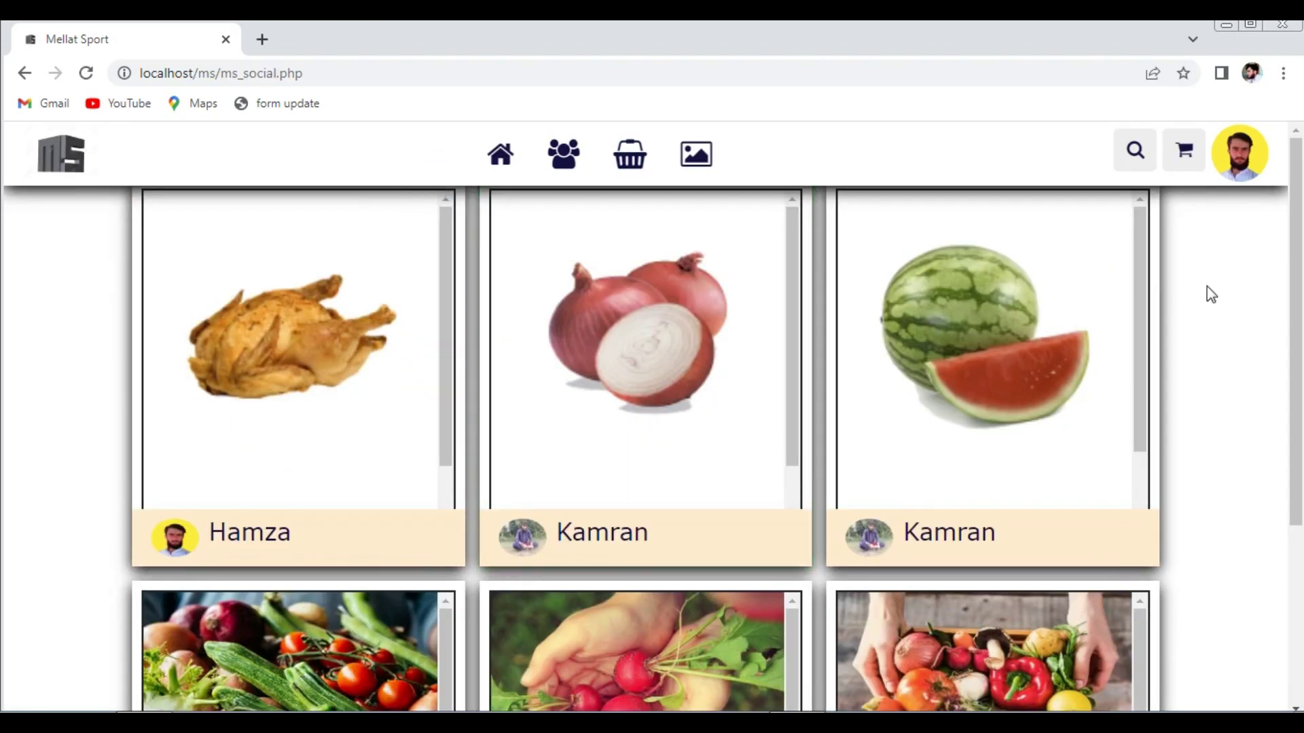
left_click_drag(1291, 326, 1293, 170)
left_click(696, 158)
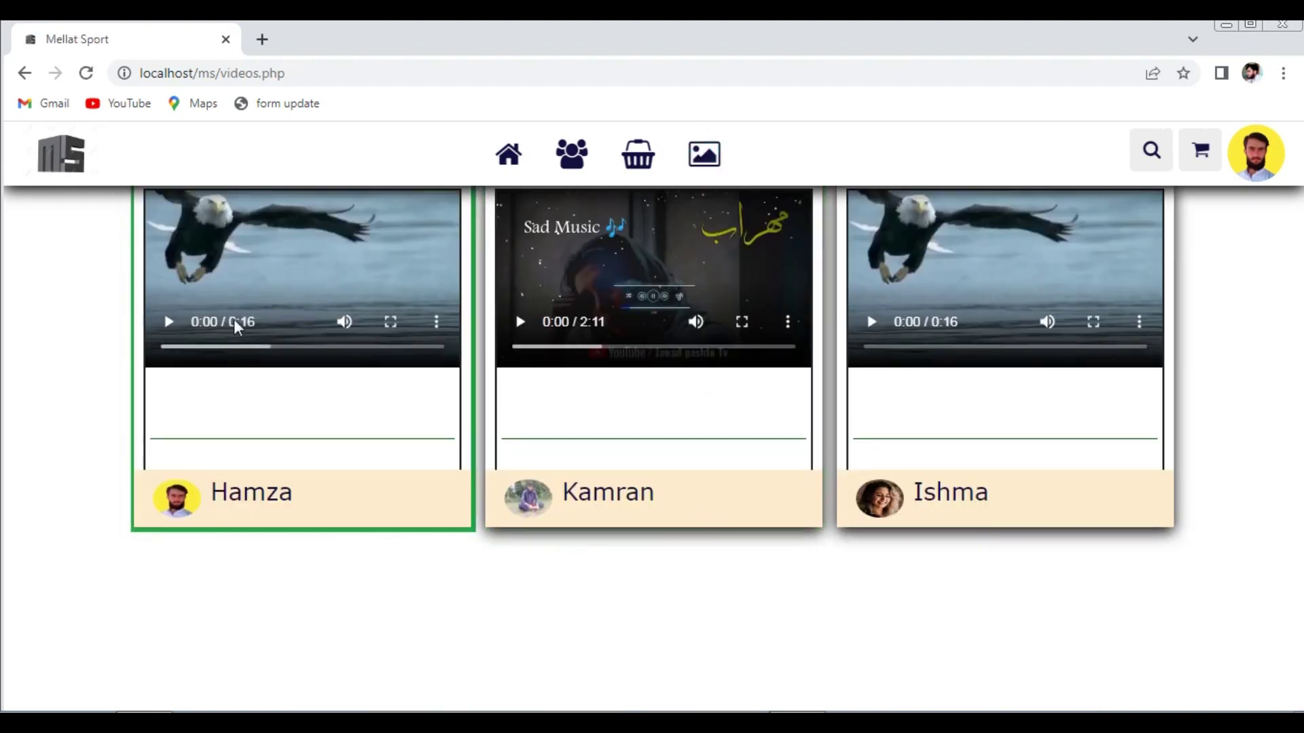
left_click(171, 323)
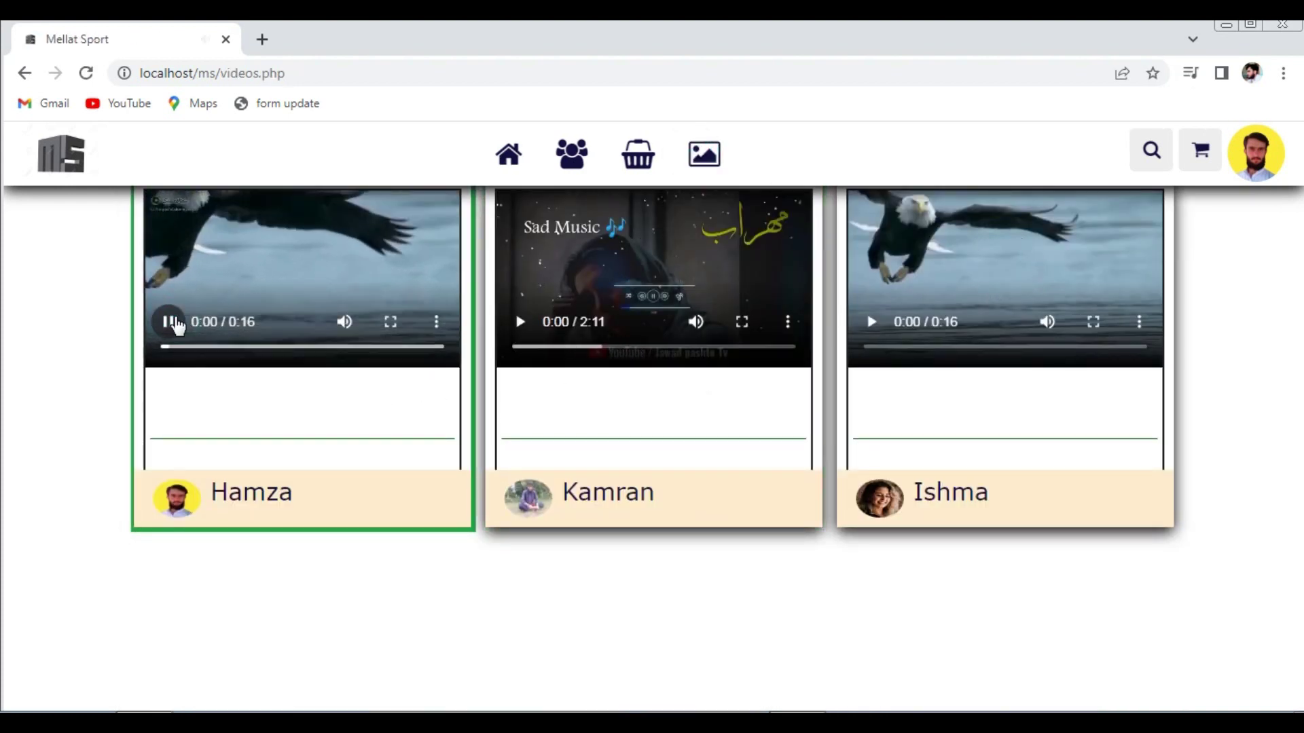
left_click(872, 323)
- View the third eagle video full screen, pause it, then go to the admin page
double_click(928, 251)
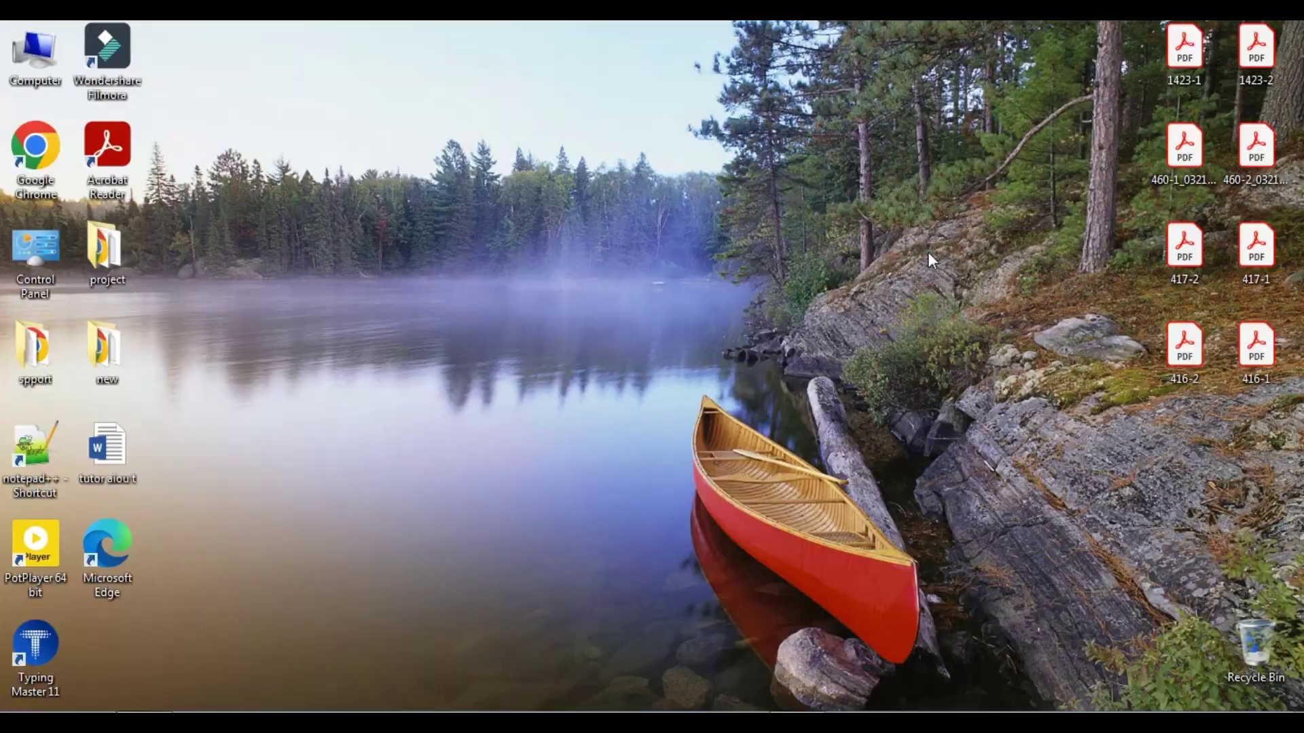
double_click(630, 307)
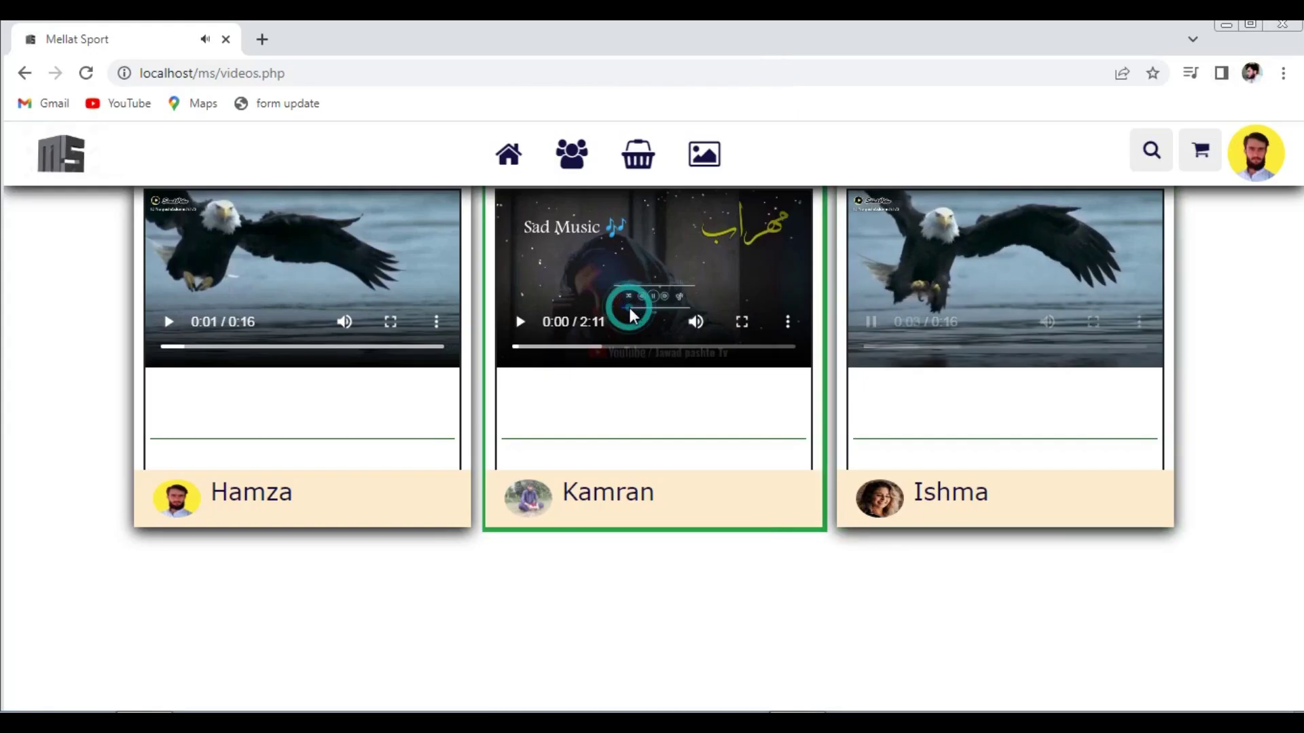
left_click(870, 323)
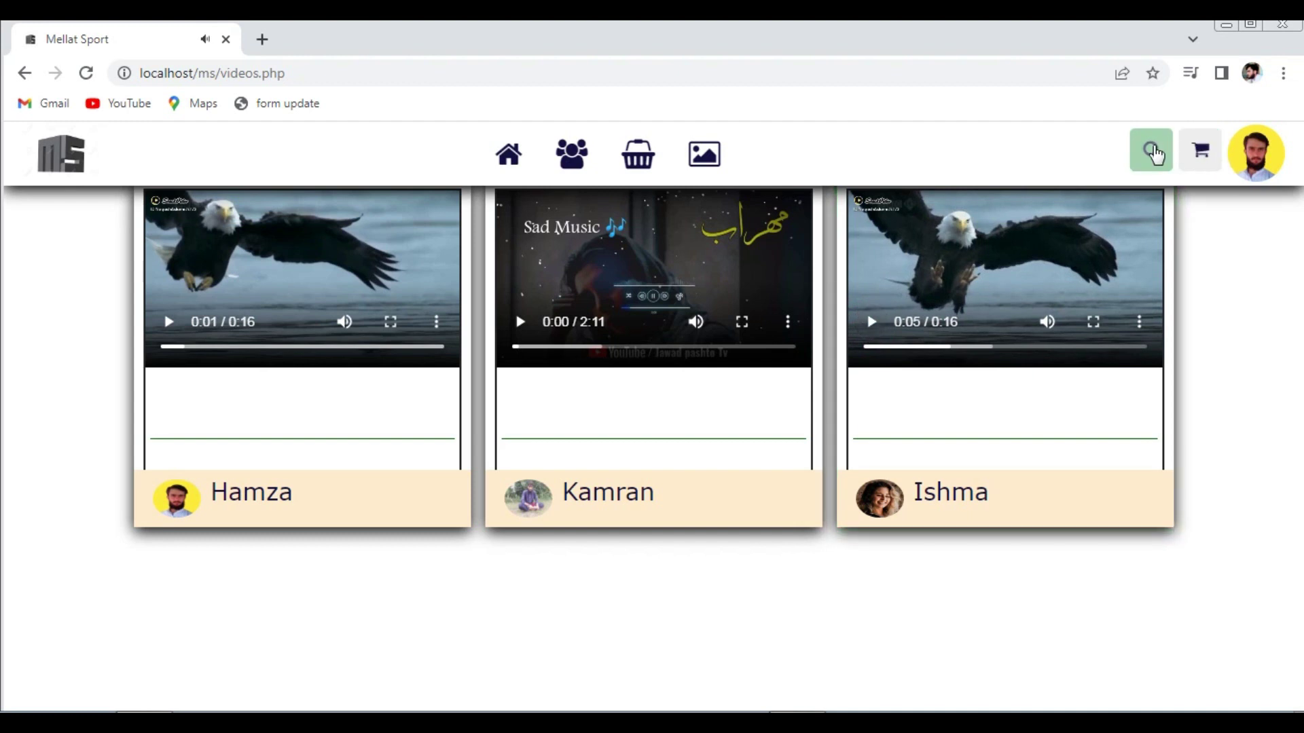
left_click(1247, 170)
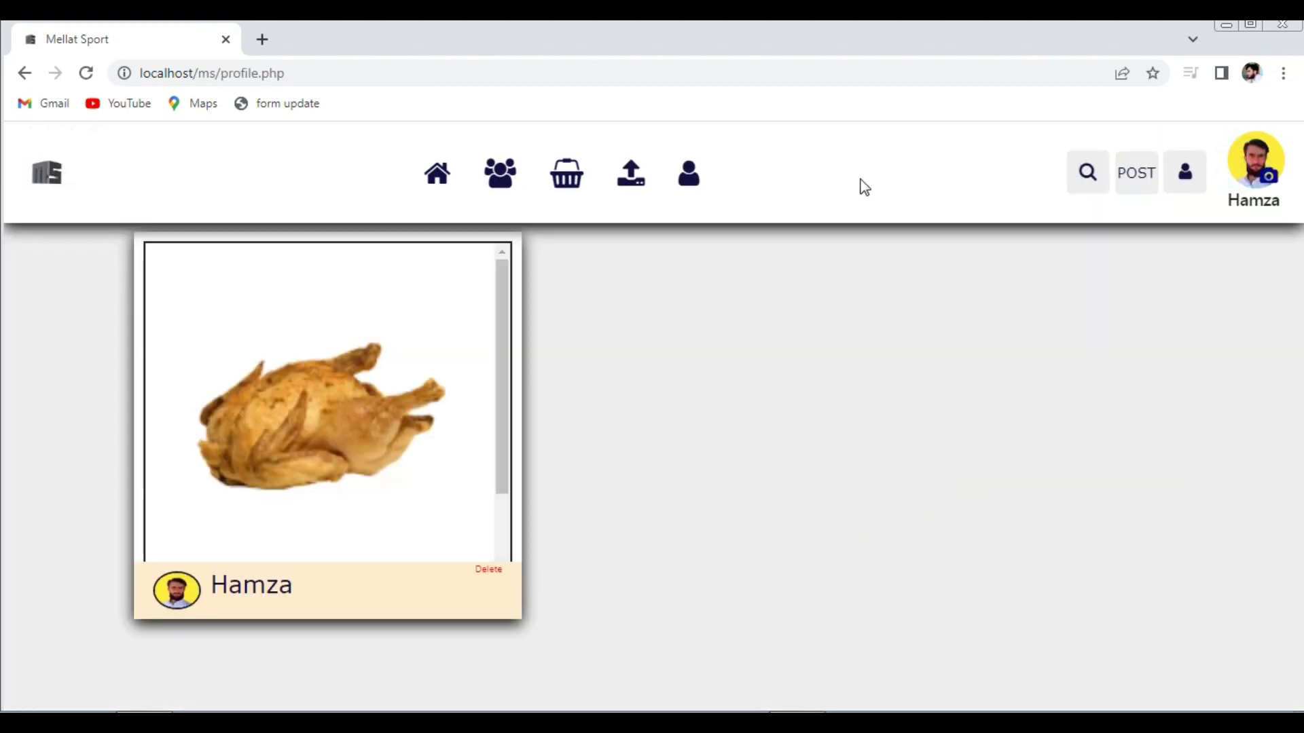
left_click(692, 178)
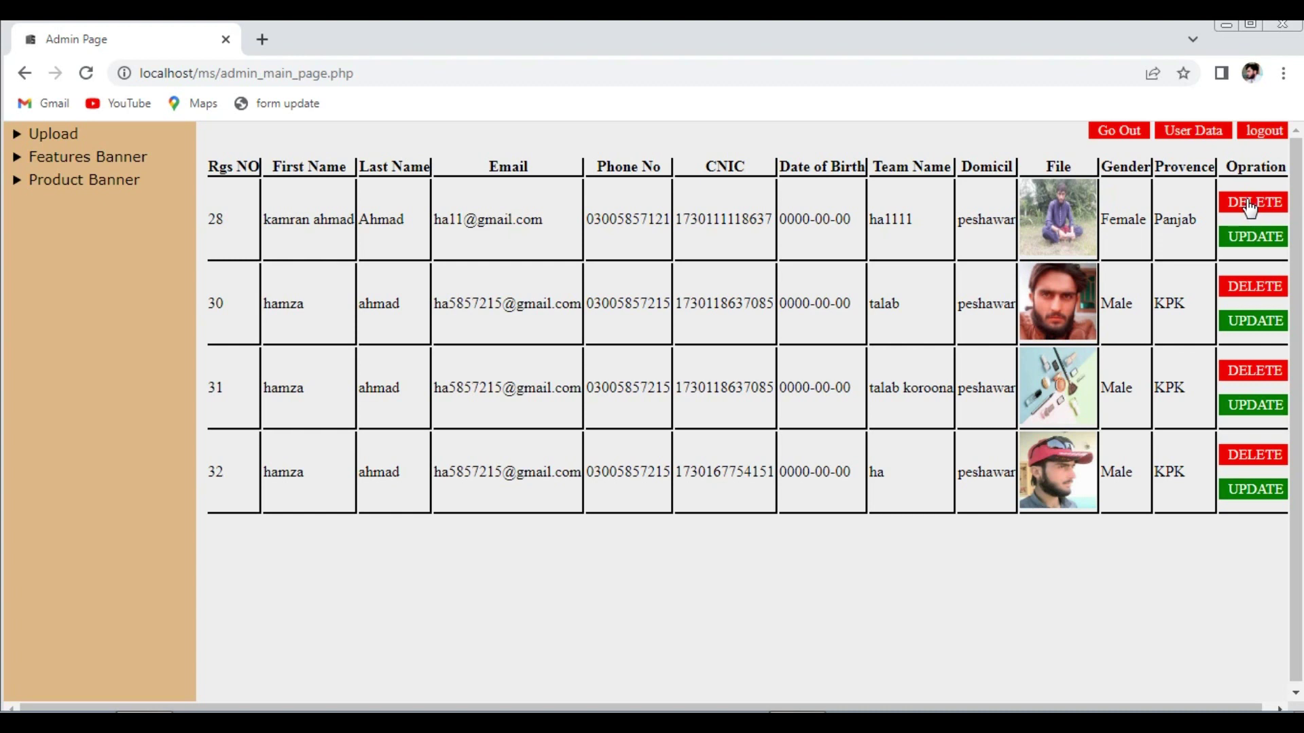
- Delete the registration records in rows 28 and 30
left_click(1250, 204)
left_click(753, 193)
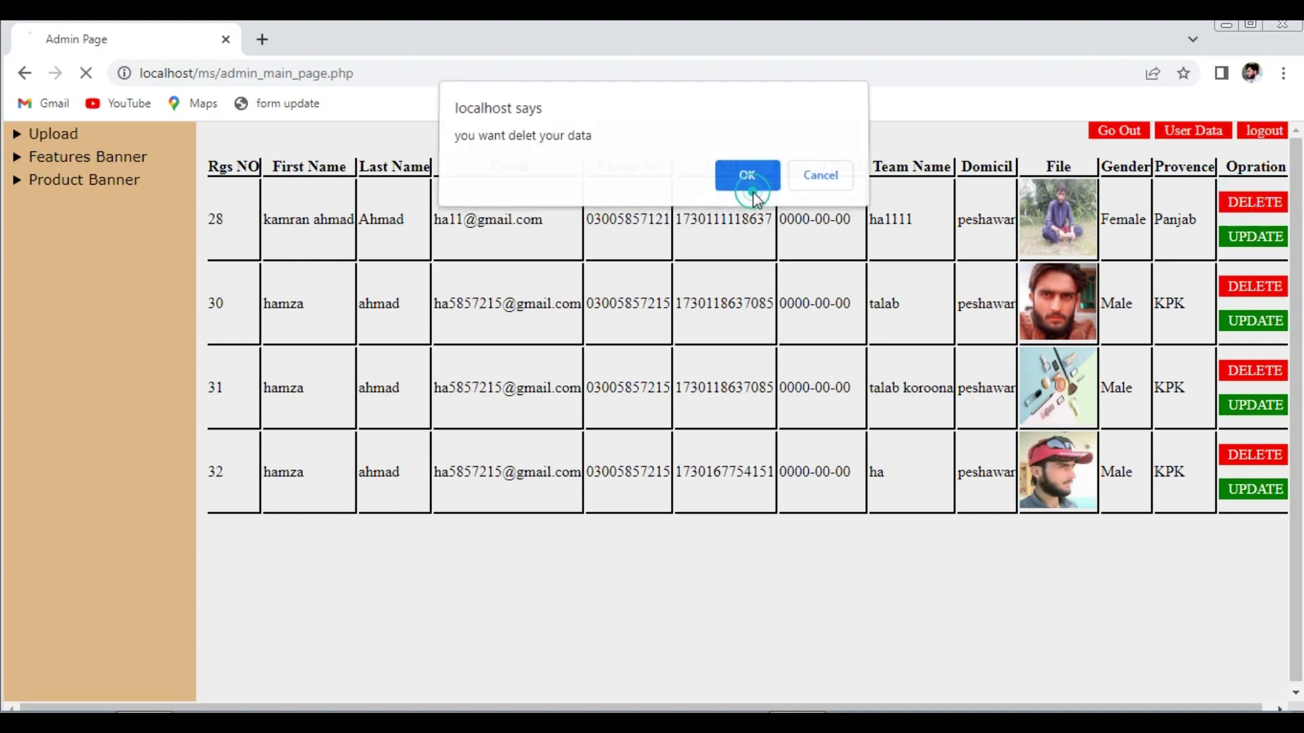
left_click(805, 192)
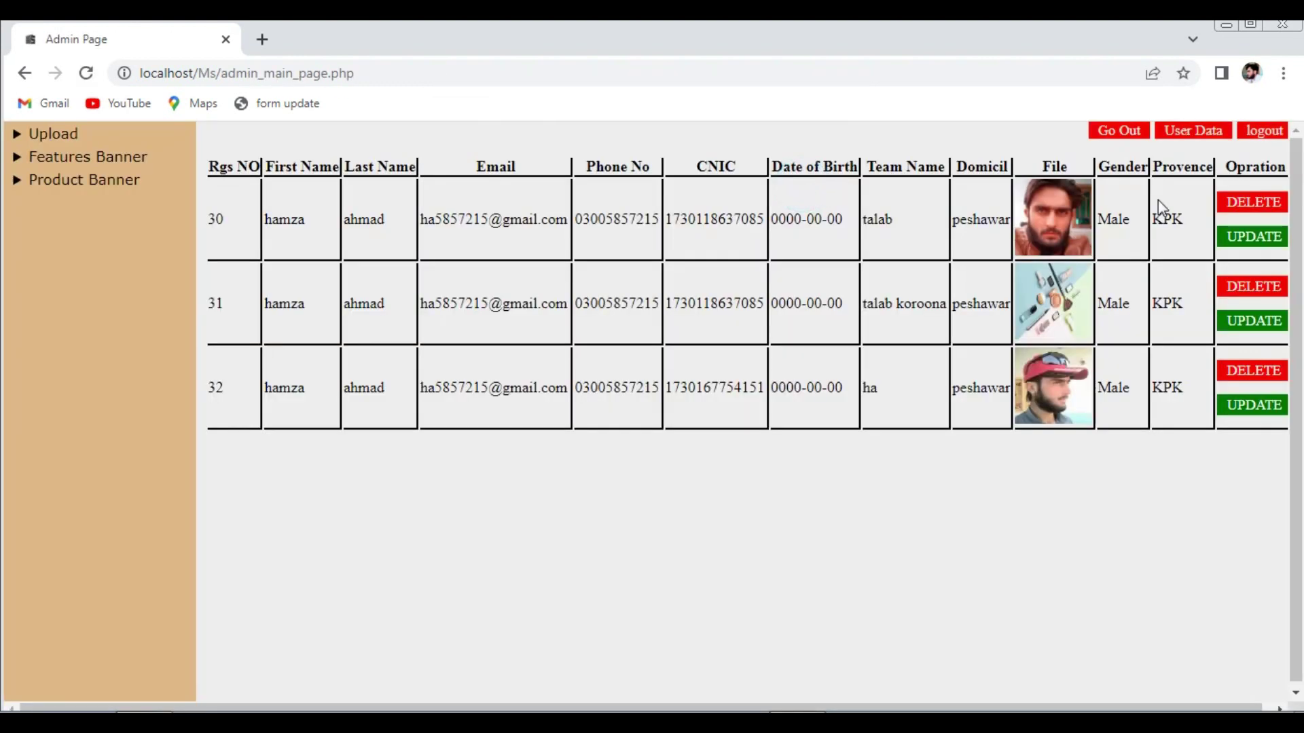
left_click(1239, 203)
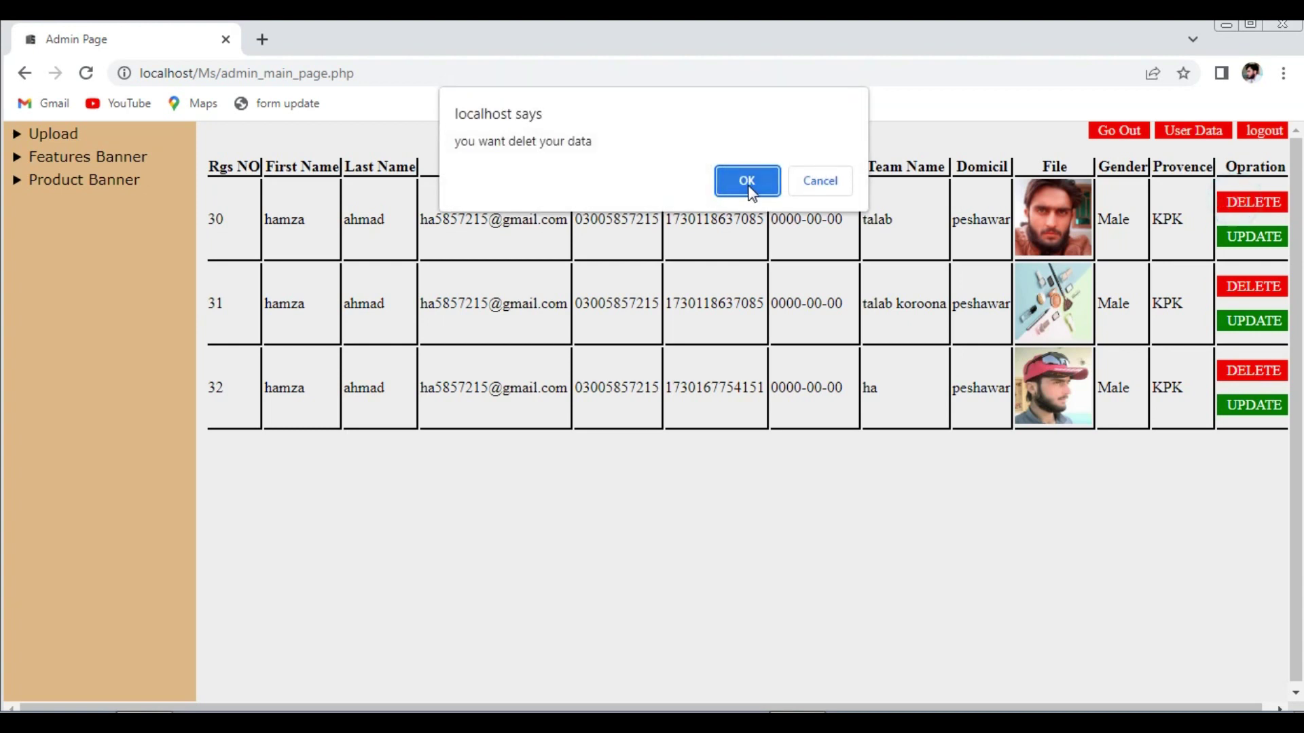
left_click(747, 183)
left_click(823, 195)
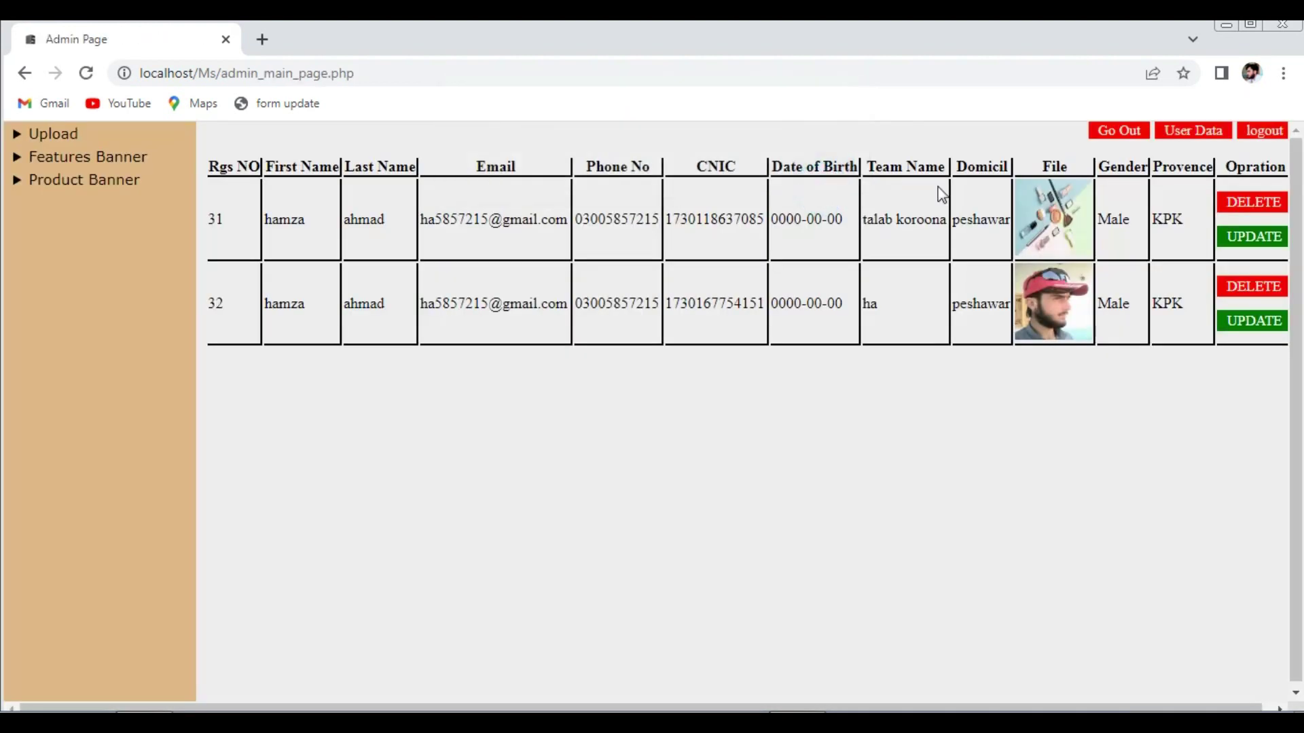
- Delete rows 31 and 32, check the User Data page, and return to the admin main page
left_click(1246, 203)
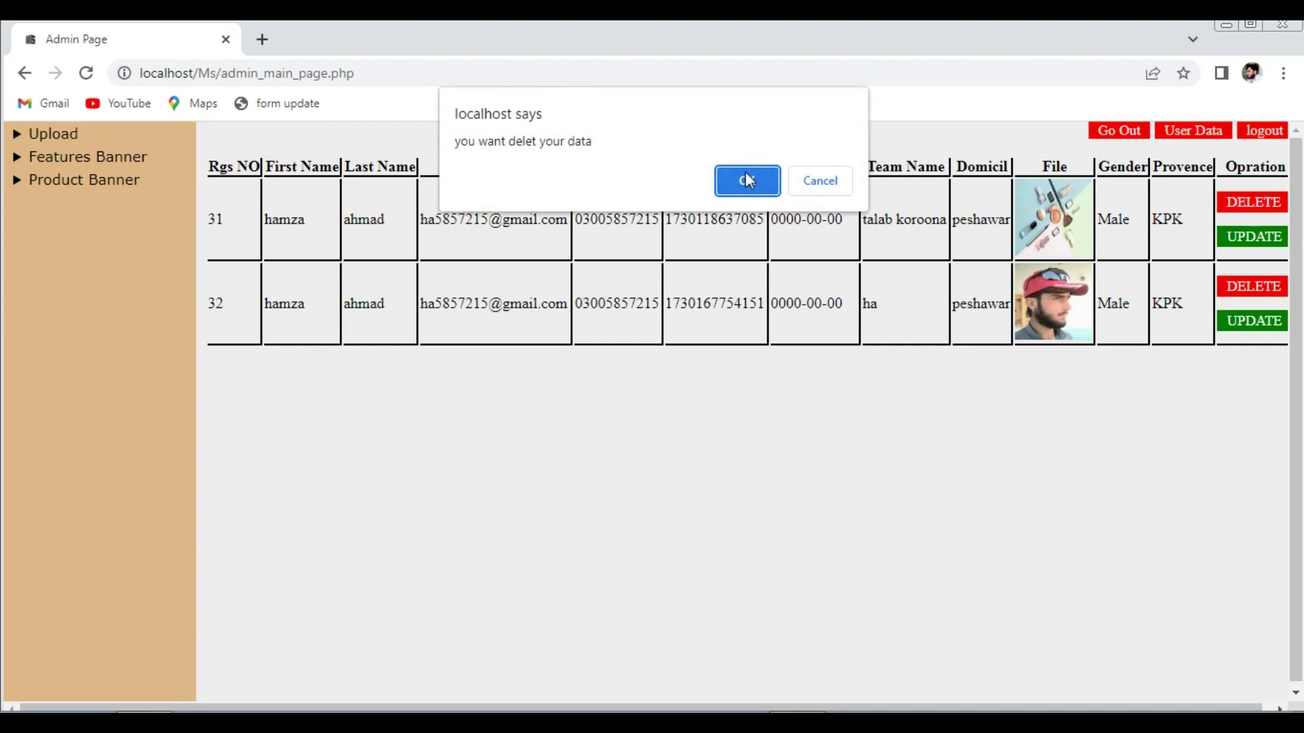
left_click(747, 176)
left_click(817, 175)
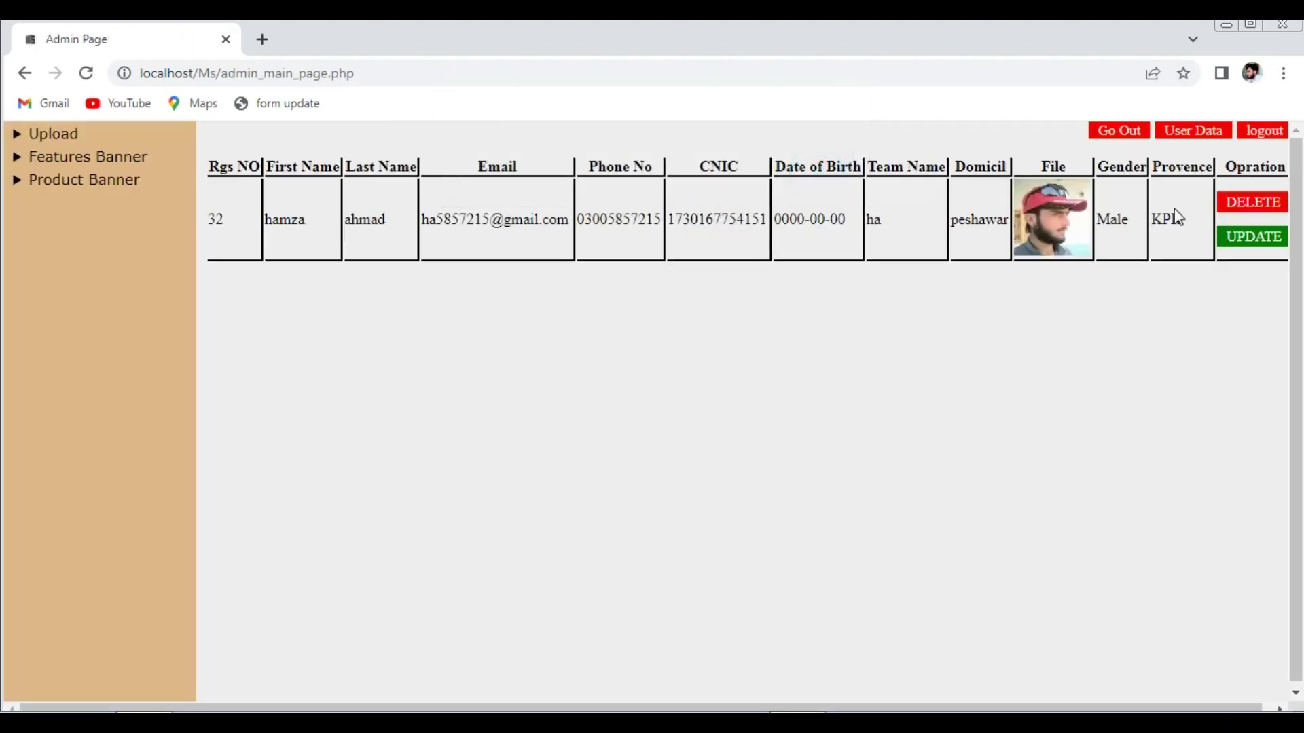
left_click(1236, 211)
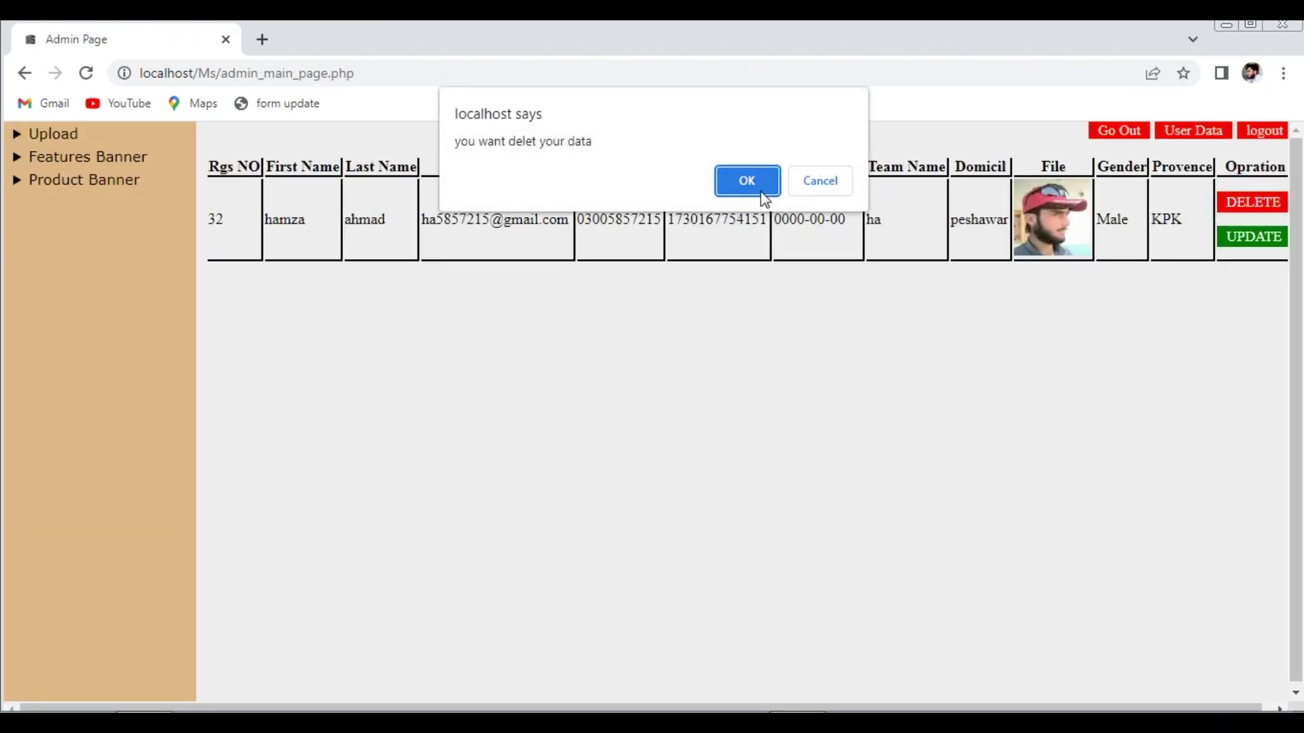
left_click(760, 192)
left_click(815, 178)
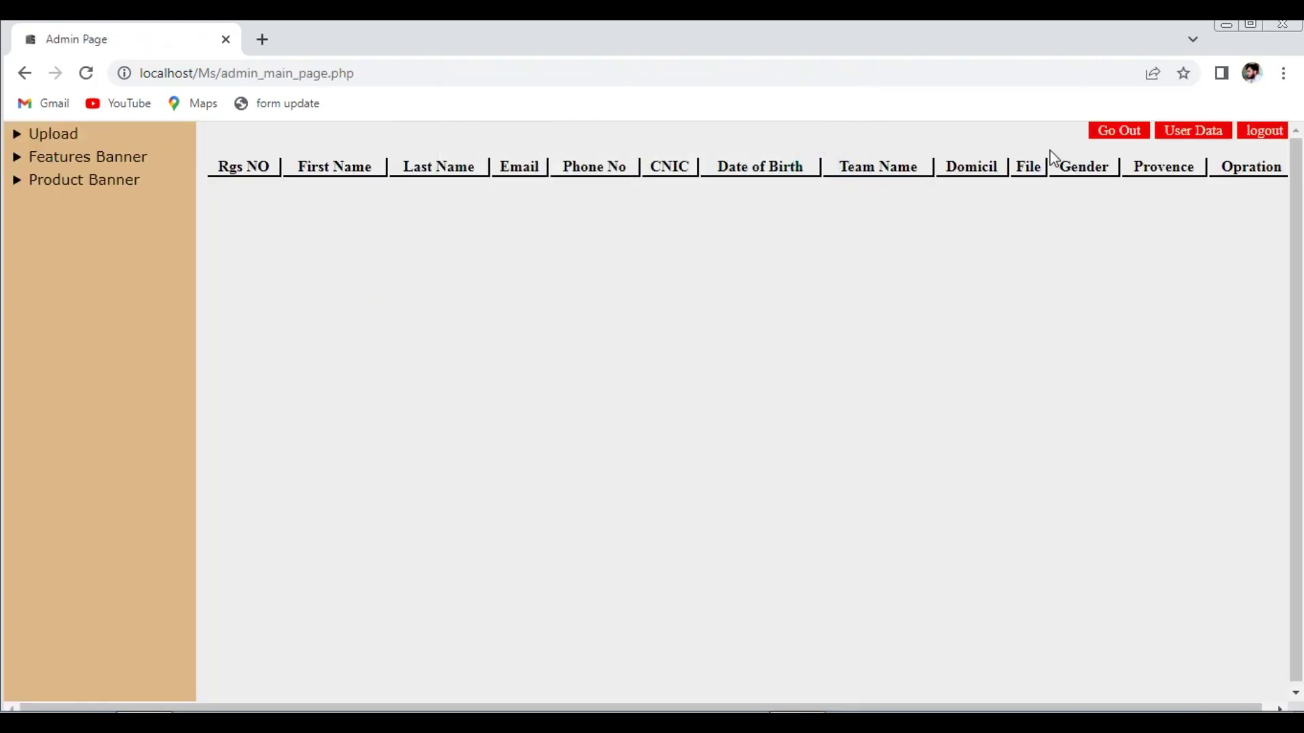
left_click(1182, 135)
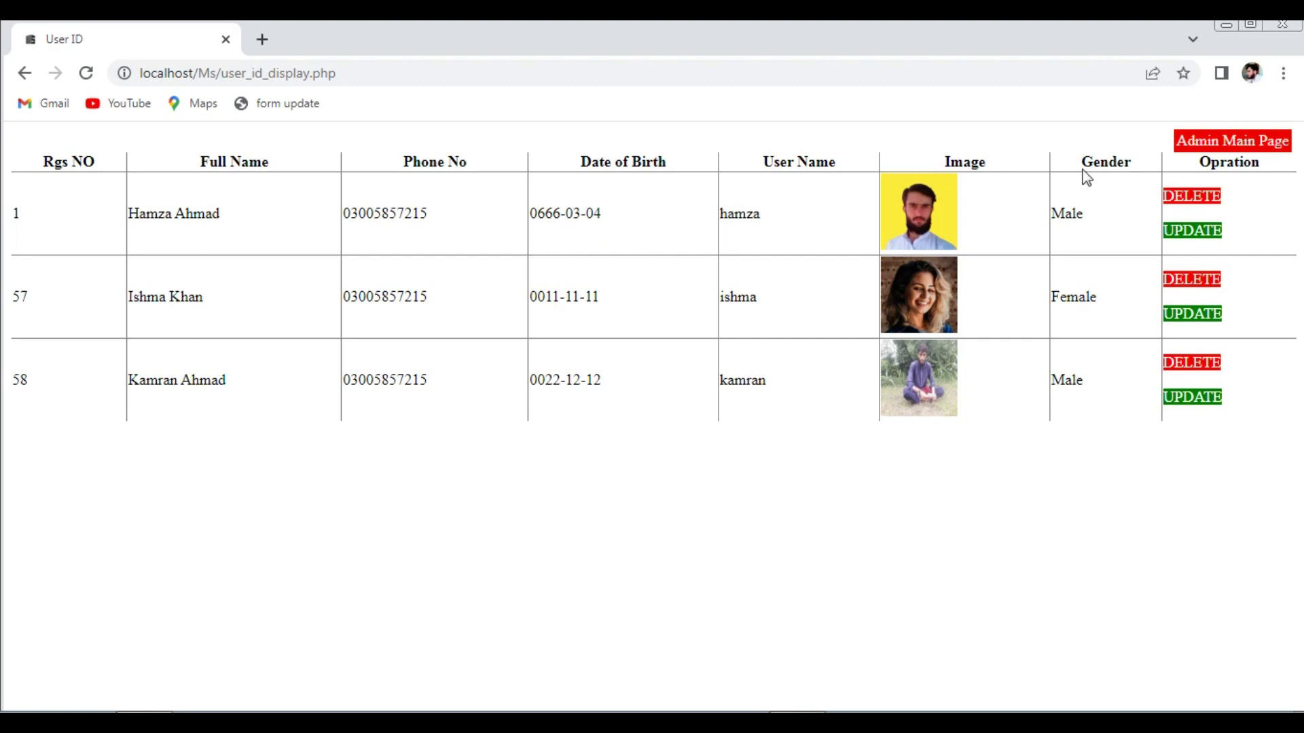
left_click(1199, 145)
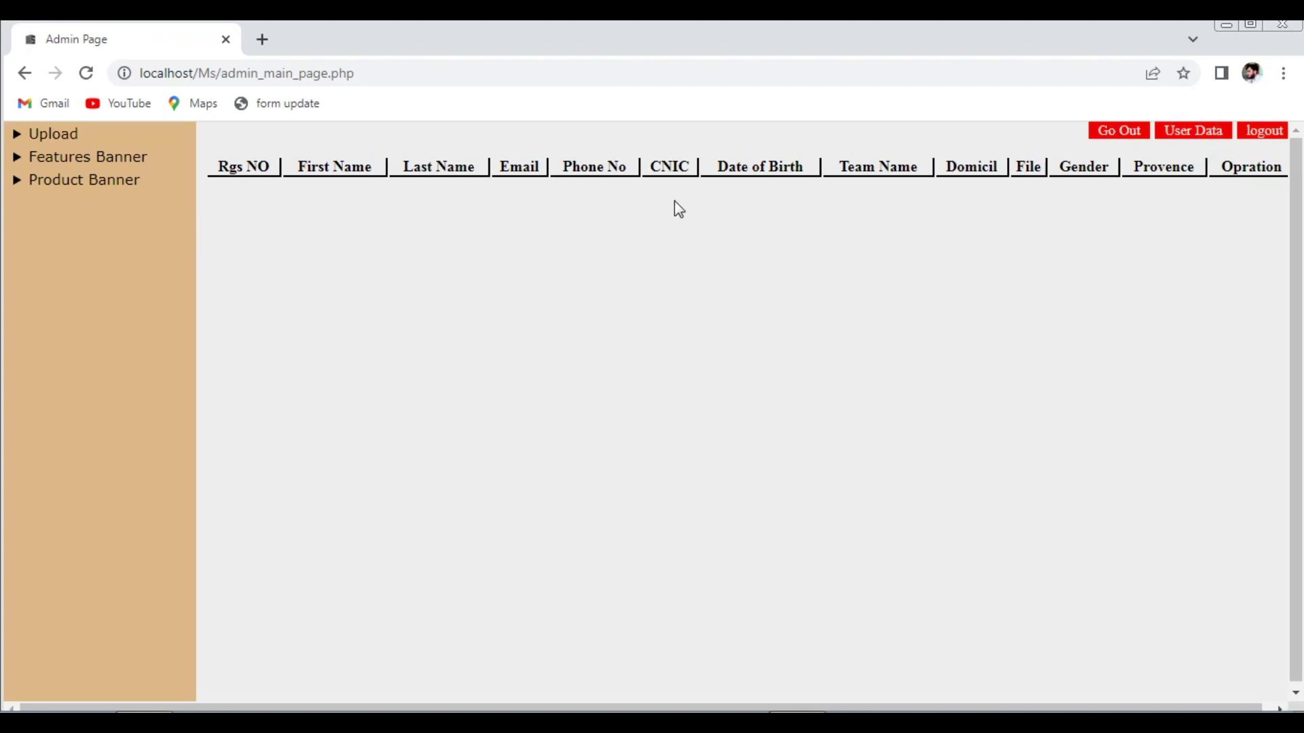
- Open the Registration Form and autofill first name, email, CNIC, and team talab koroona
left_click(1125, 132)
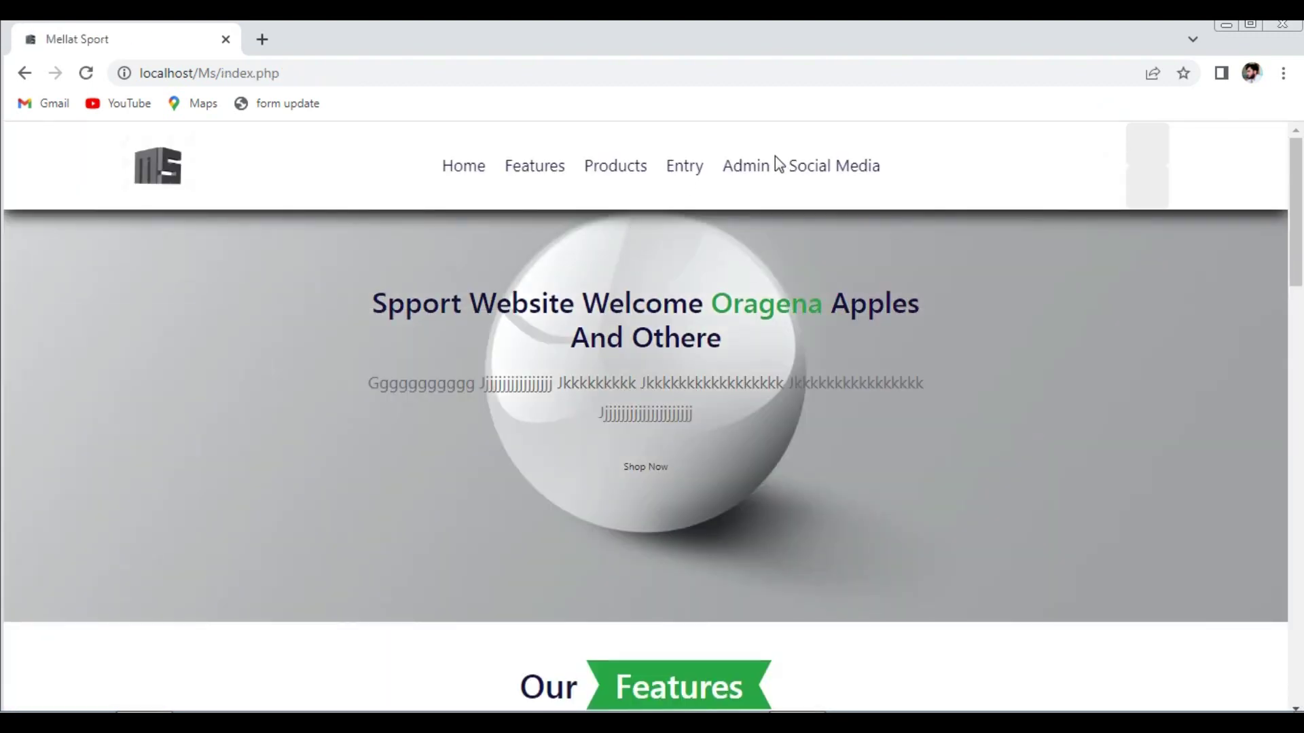
left_click(685, 165)
left_click(533, 343)
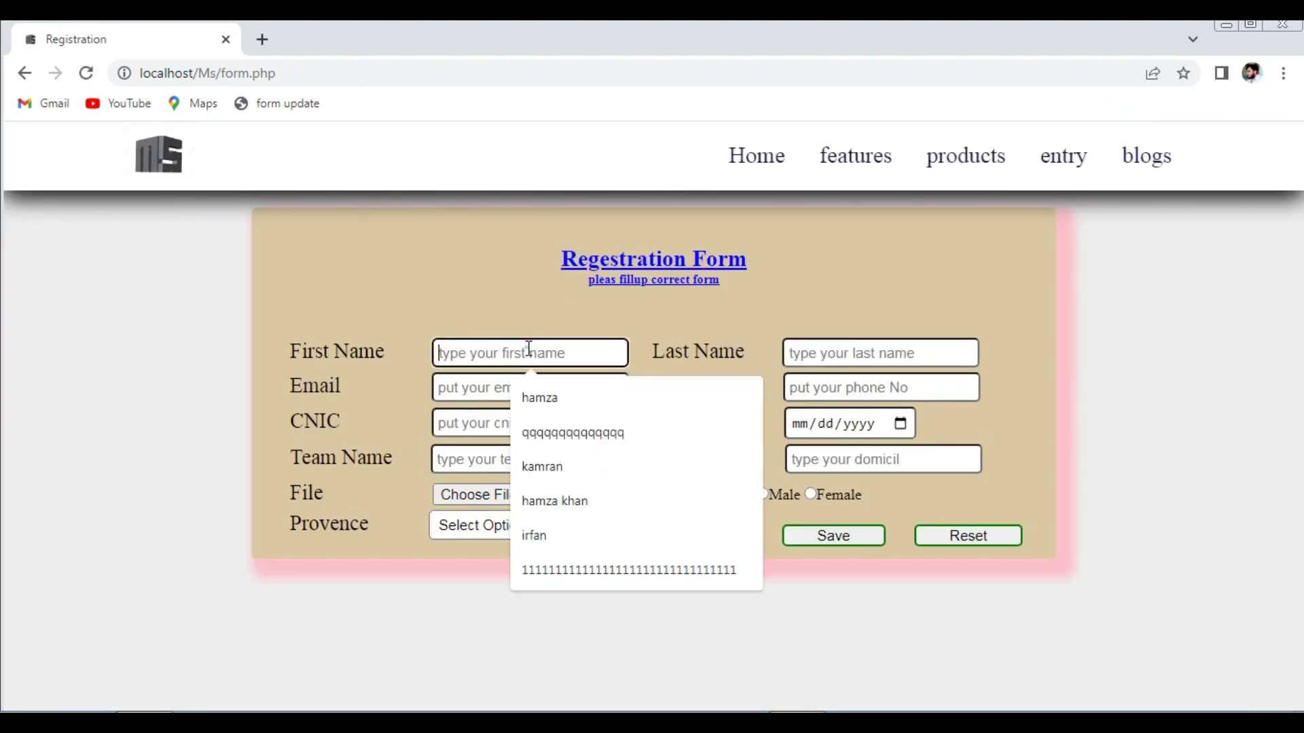
left_click(544, 402)
left_click(529, 391)
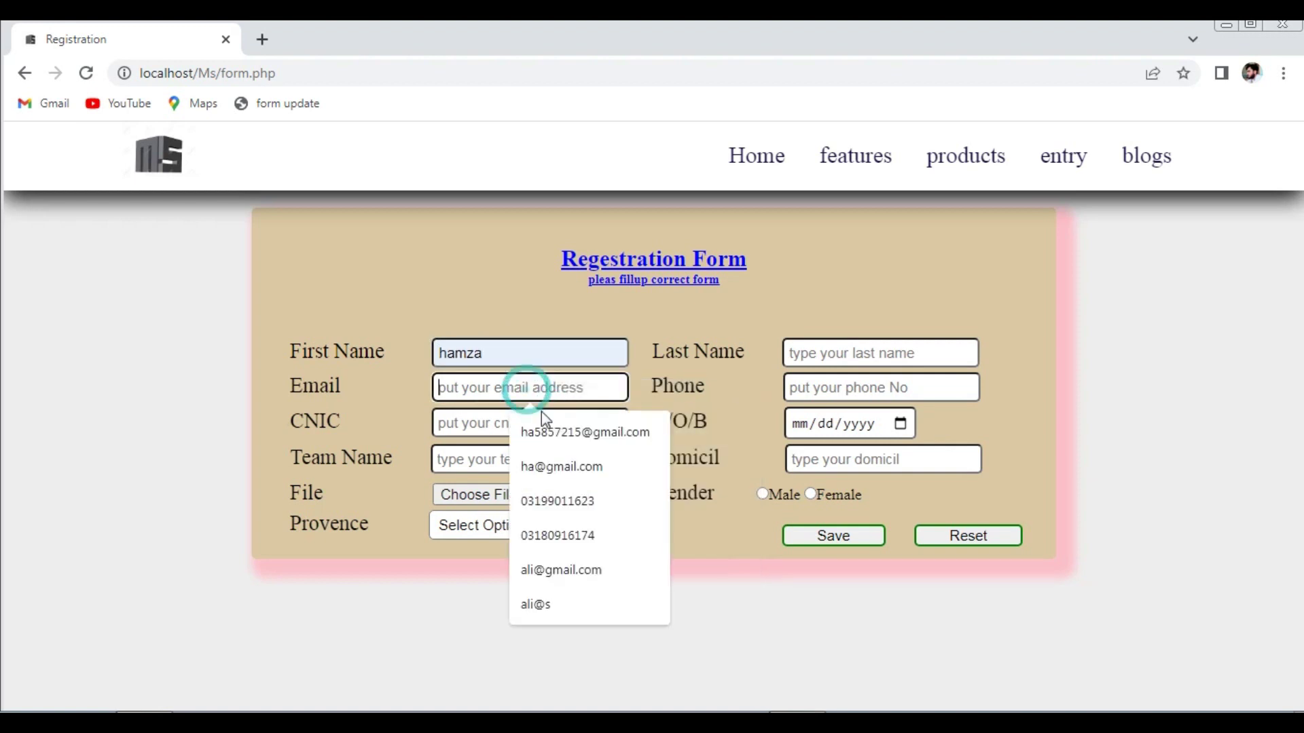
left_click(548, 433)
left_click(511, 419)
left_click(533, 468)
left_click(481, 457)
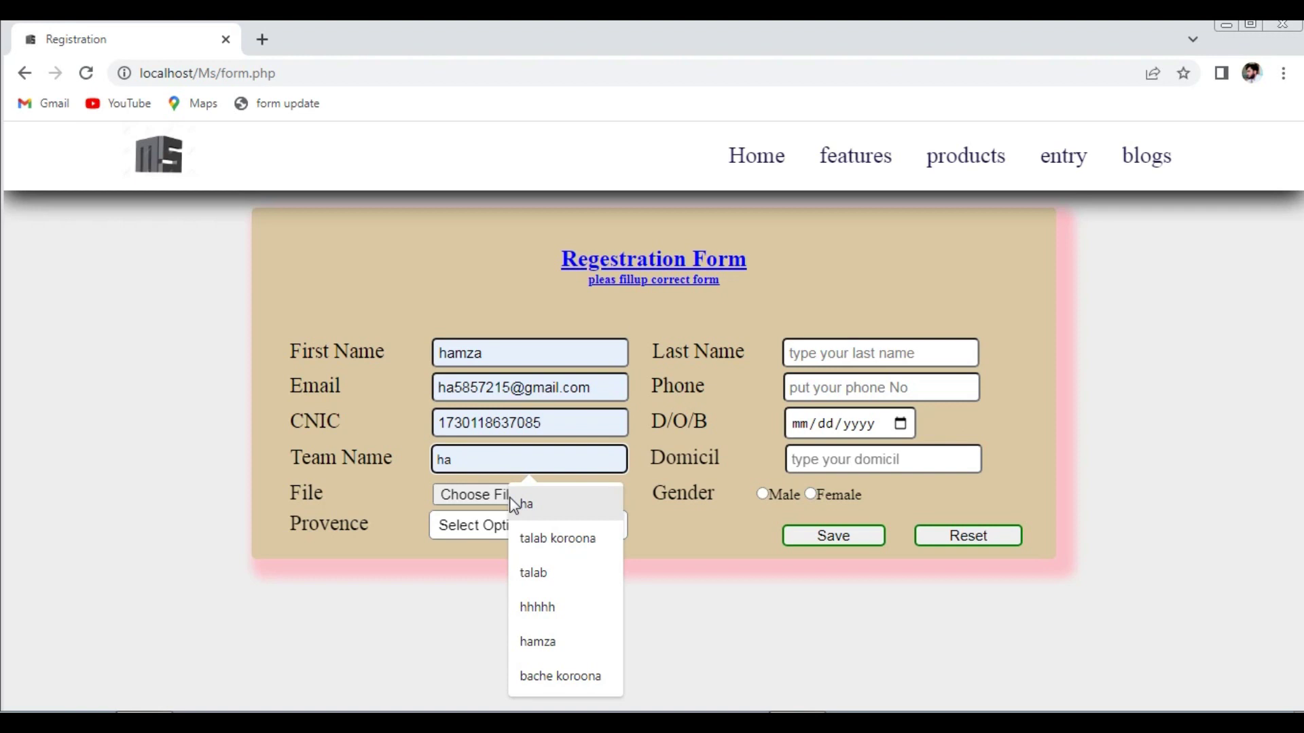
left_click(539, 537)
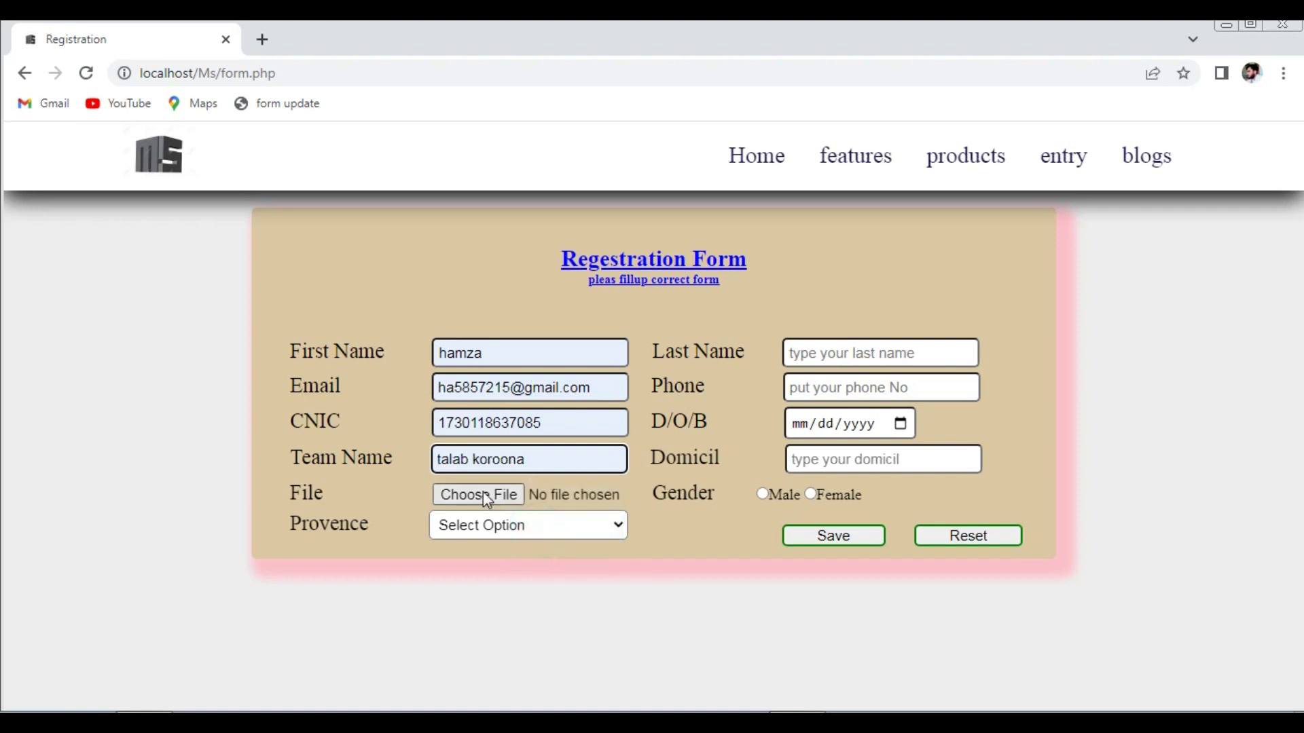
- Choose province KPK, autofill last name and phone, and enter the date of birth
left_click(479, 525)
left_click(482, 576)
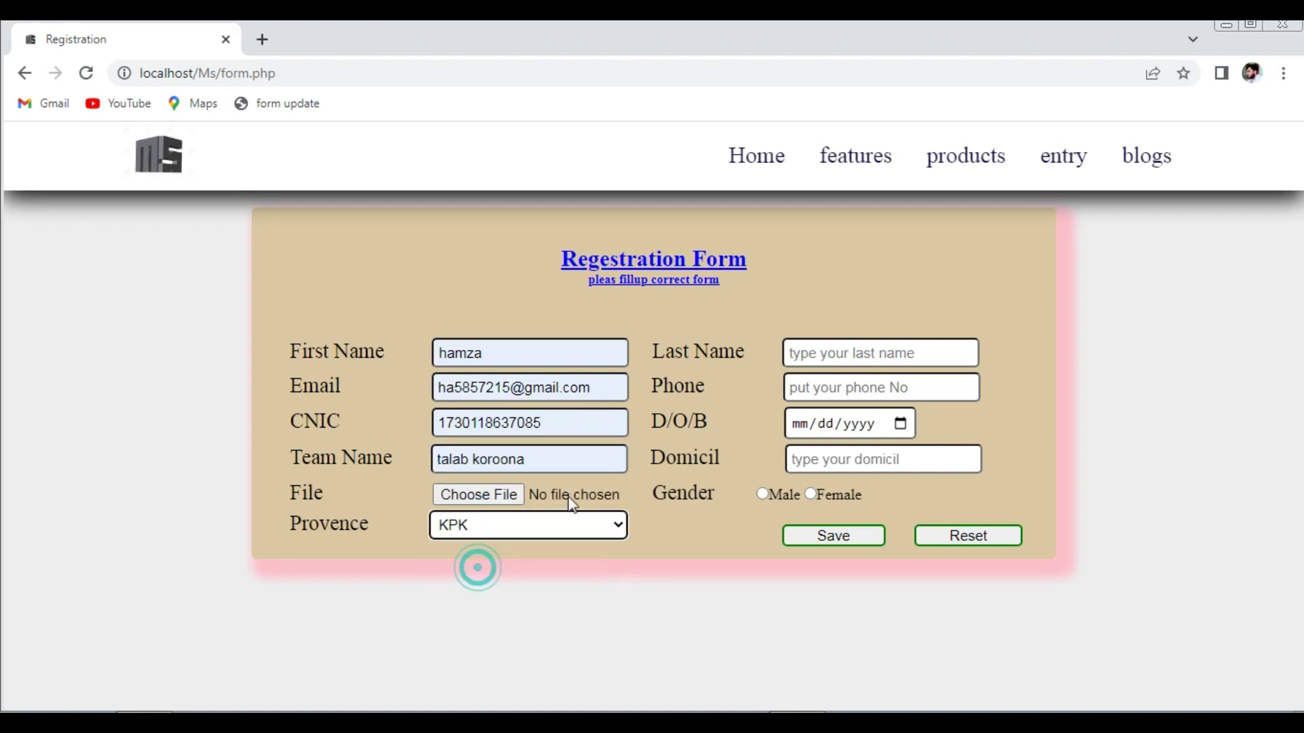
left_click(820, 347)
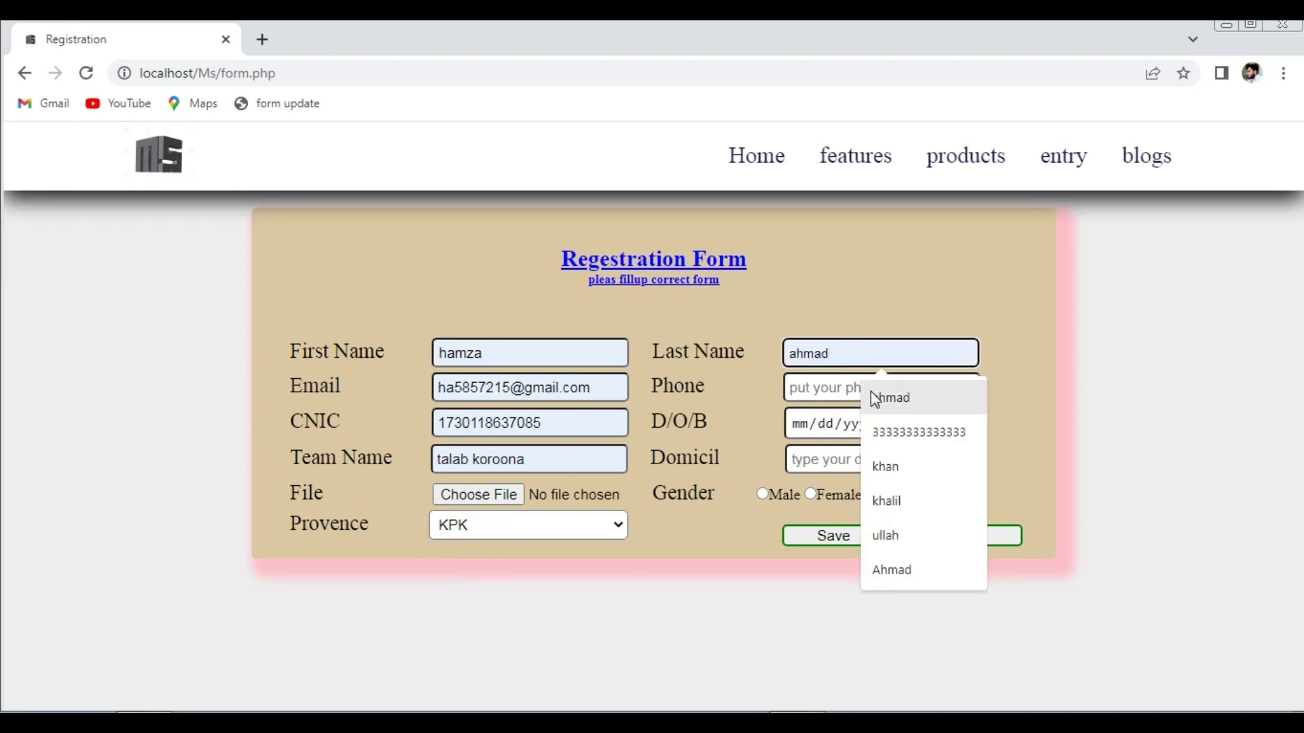
left_click(873, 396)
left_click(871, 389)
left_click(902, 440)
left_click(805, 425)
type("121111")
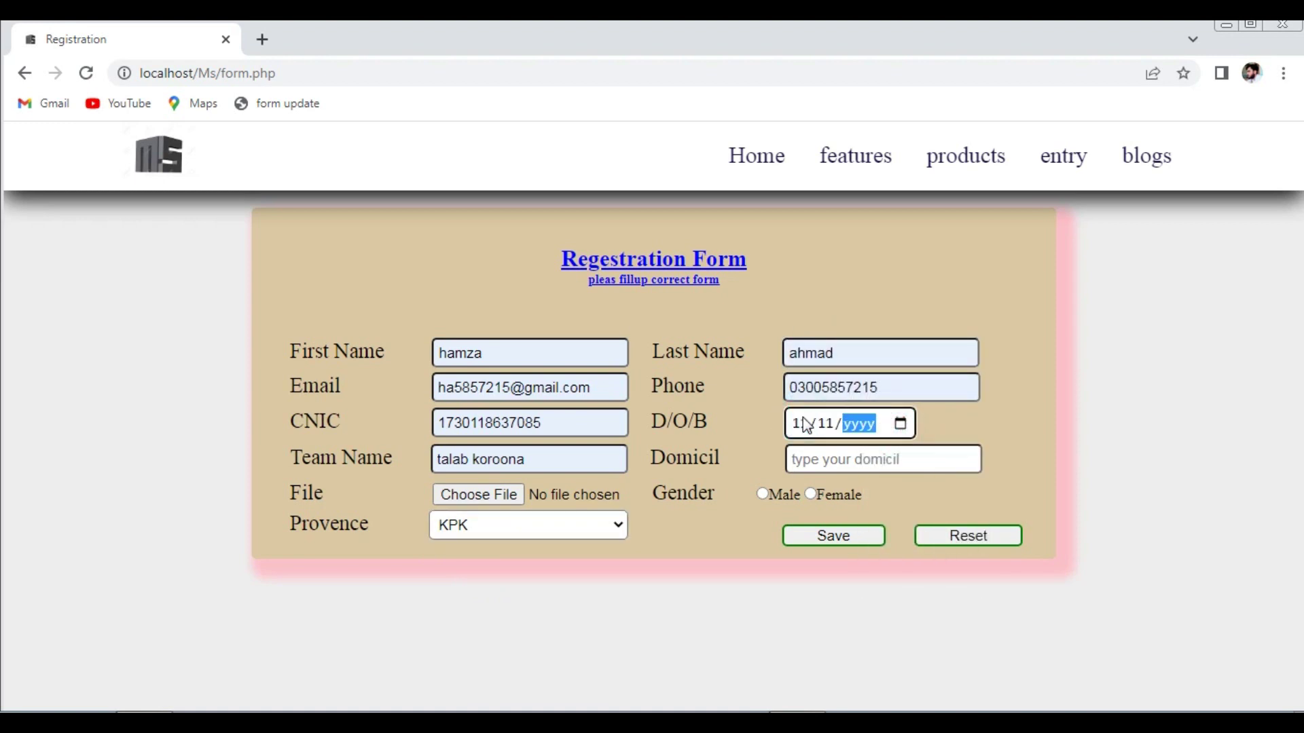
left_click(825, 547)
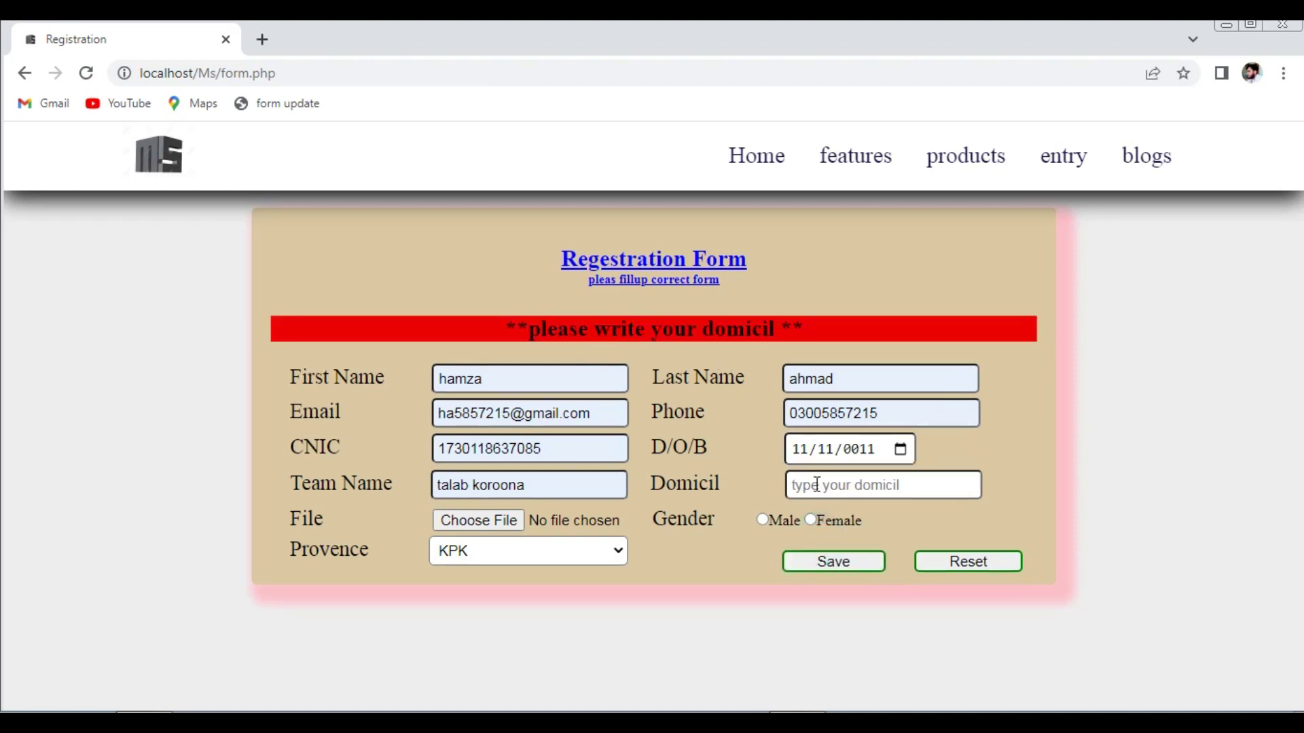
- Set the domicil to peshawar and the gender to Male
left_click(816, 485)
left_click(917, 530)
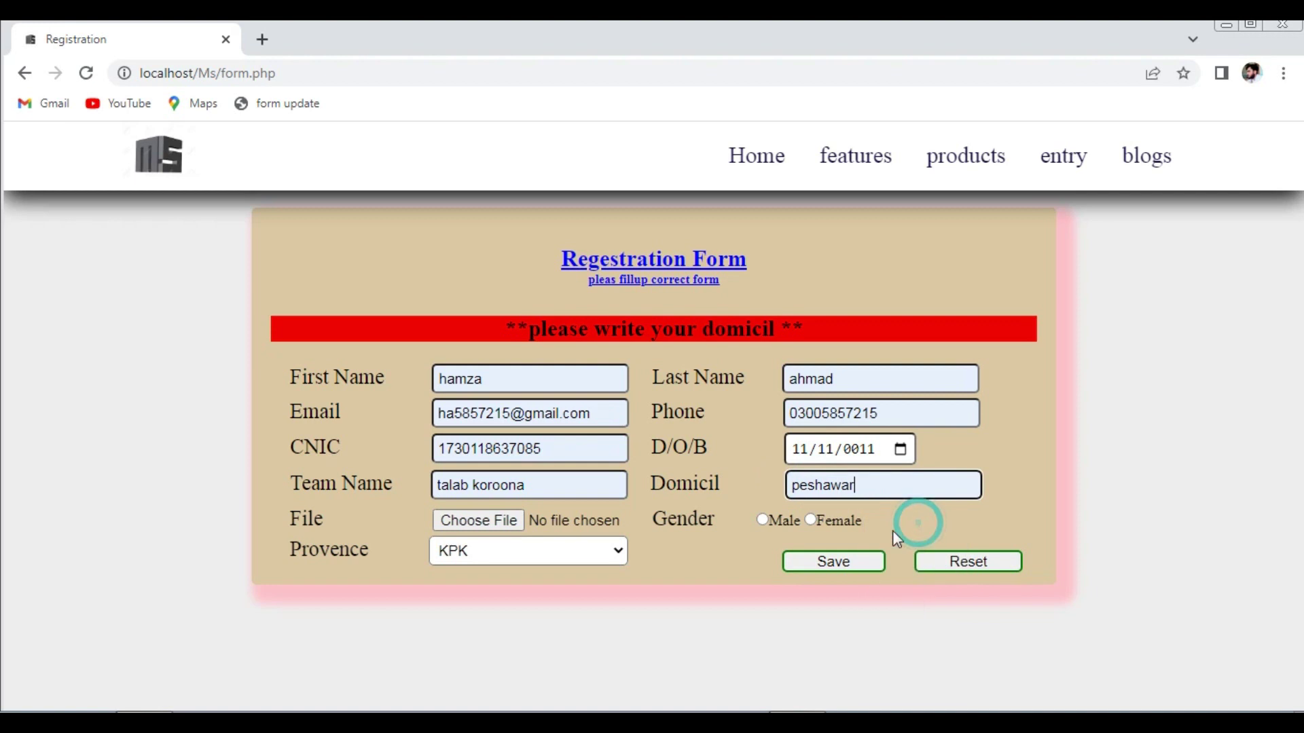
left_click(763, 520)
left_click(811, 563)
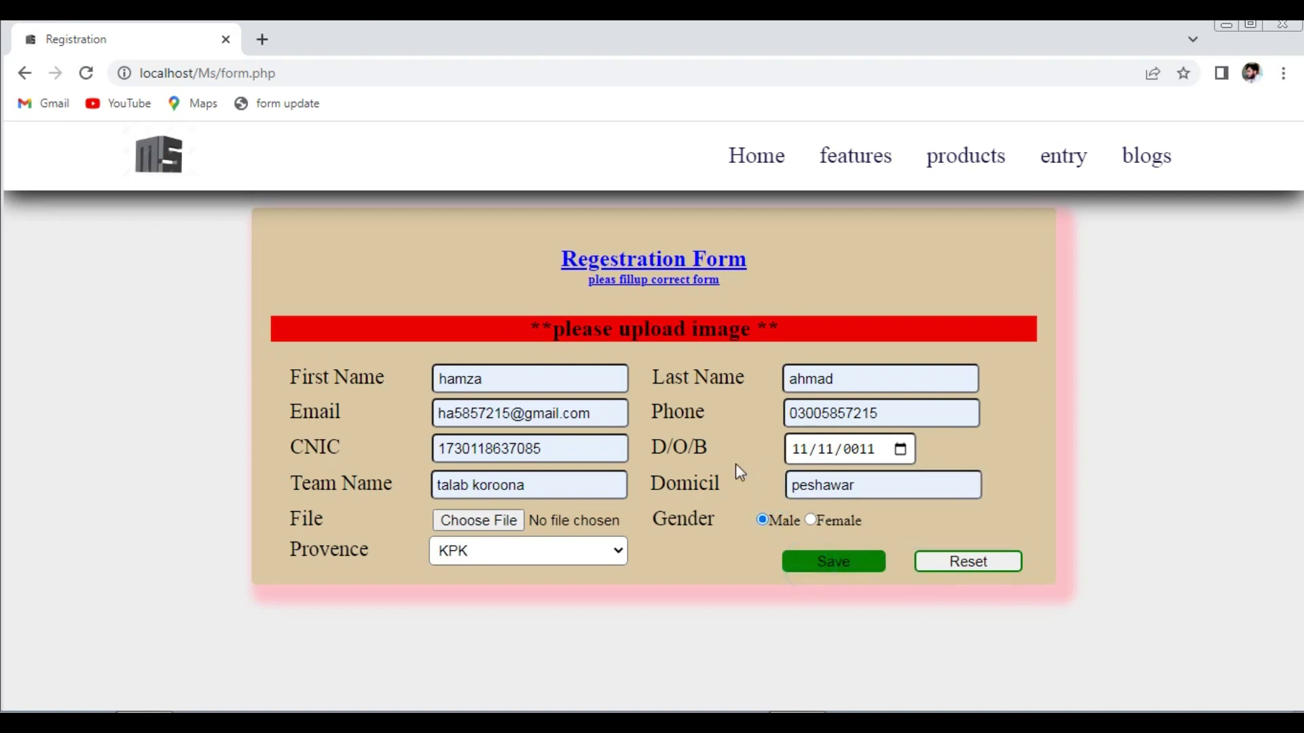
- Attach pic-3.png as the profile image and save the registration
left_click(483, 520)
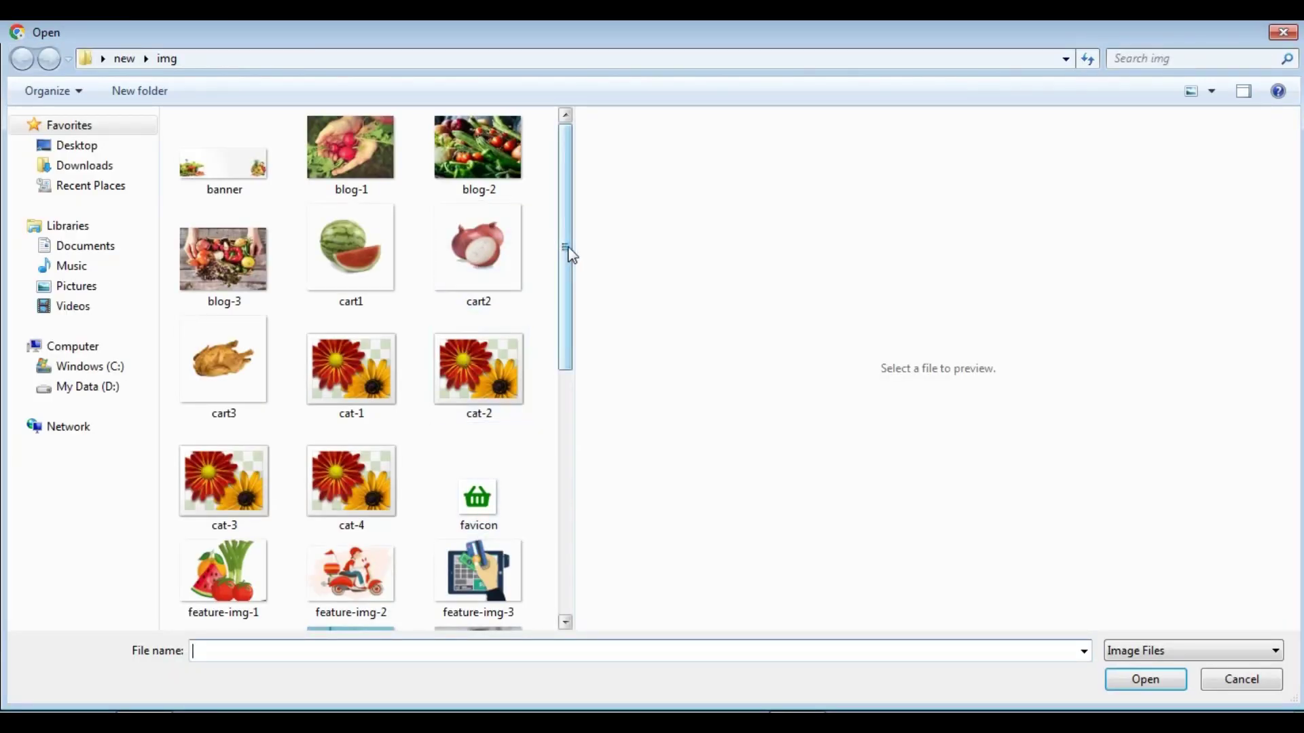
left_click_drag(568, 250, 554, 425)
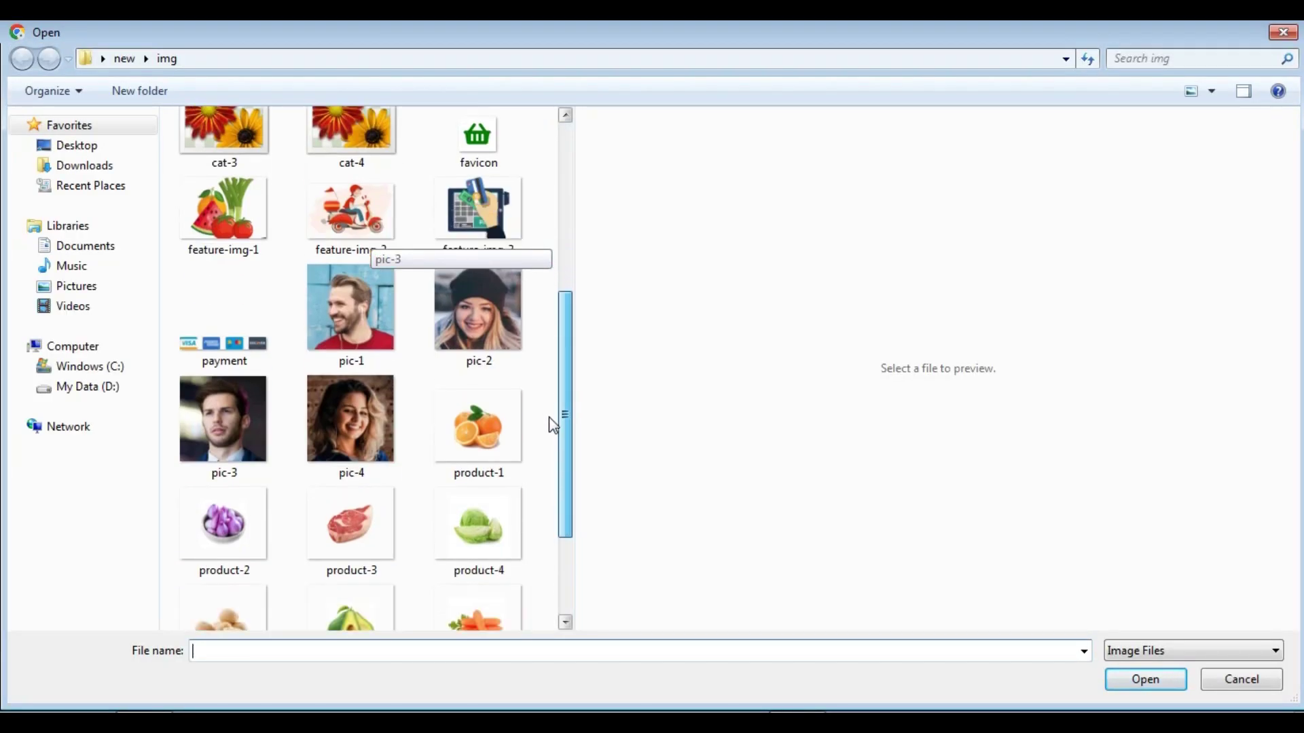
left_click(208, 415)
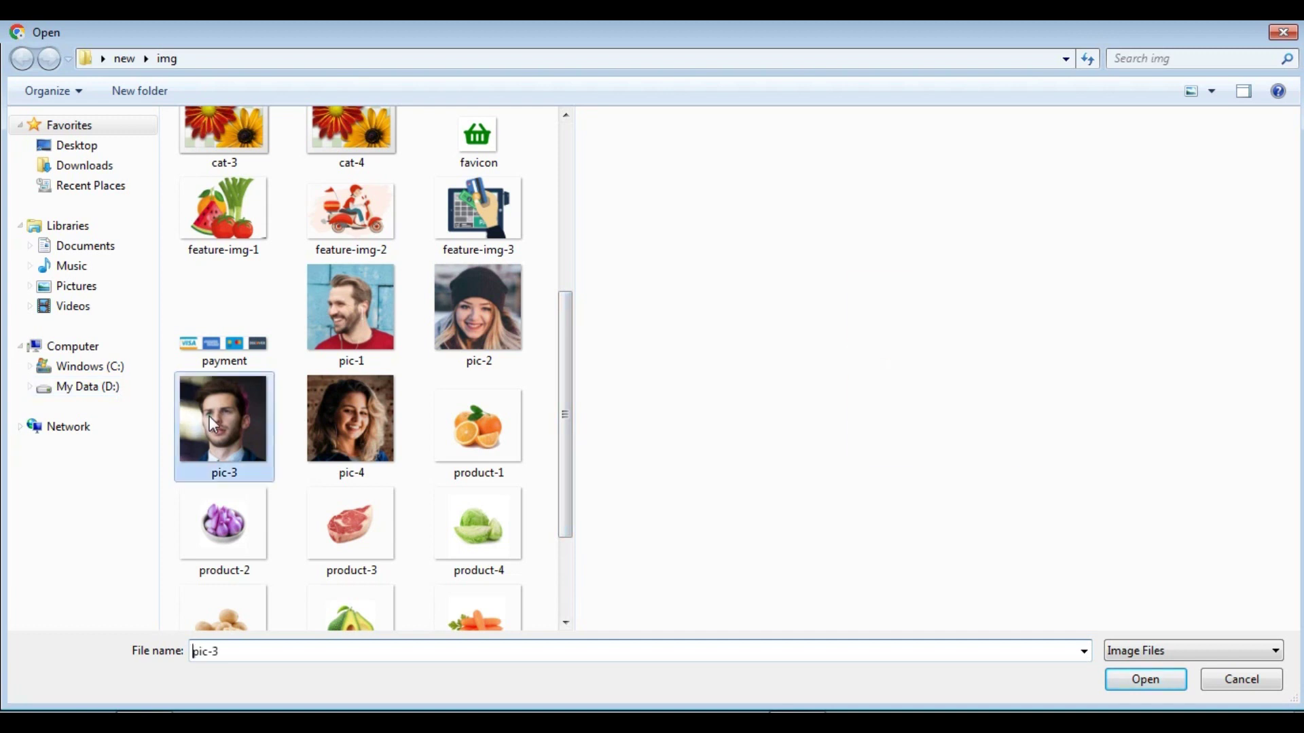
left_click(1135, 681)
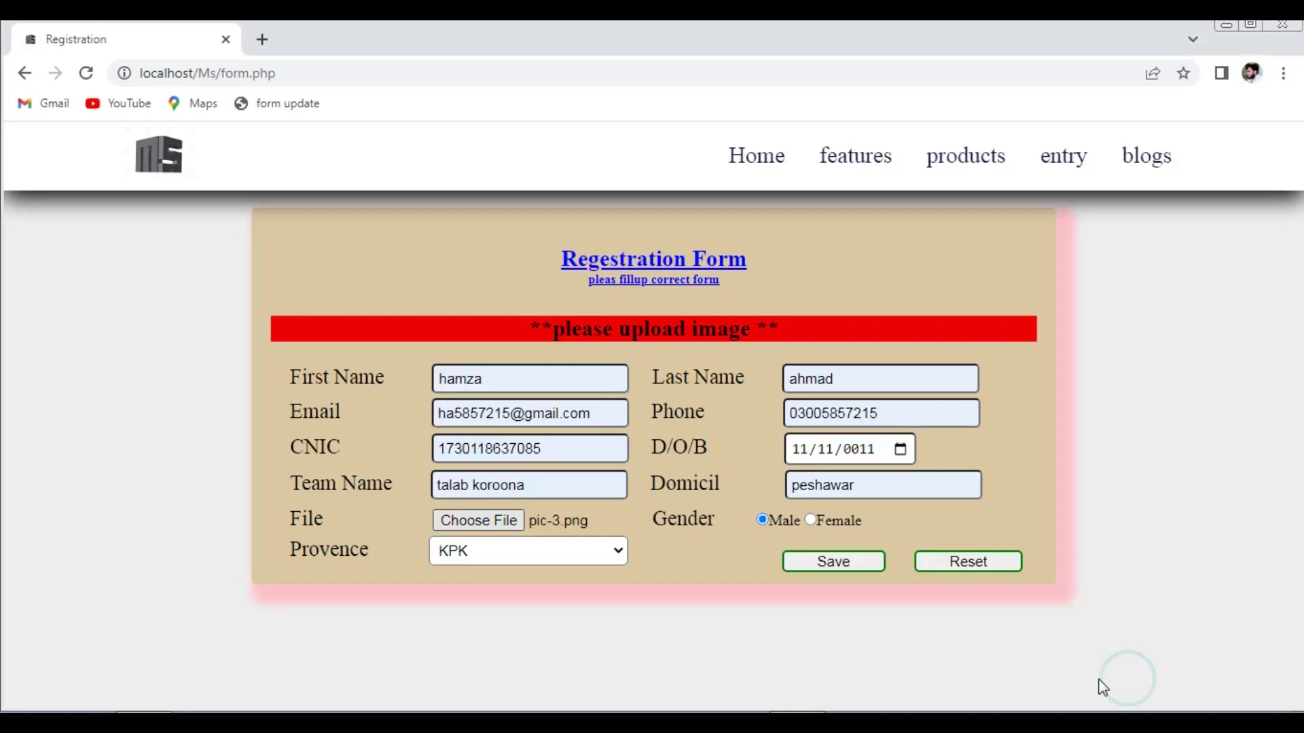
left_click(798, 565)
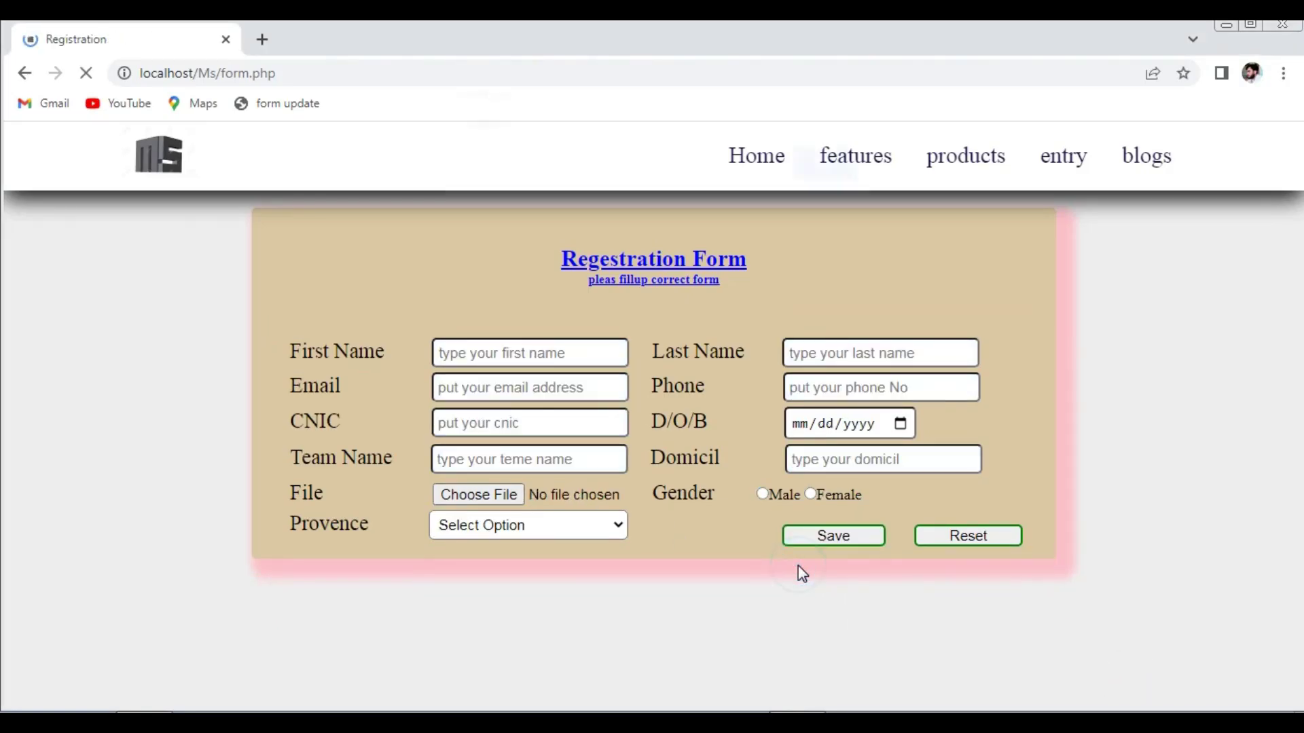
left_click(815, 182)
left_click(766, 173)
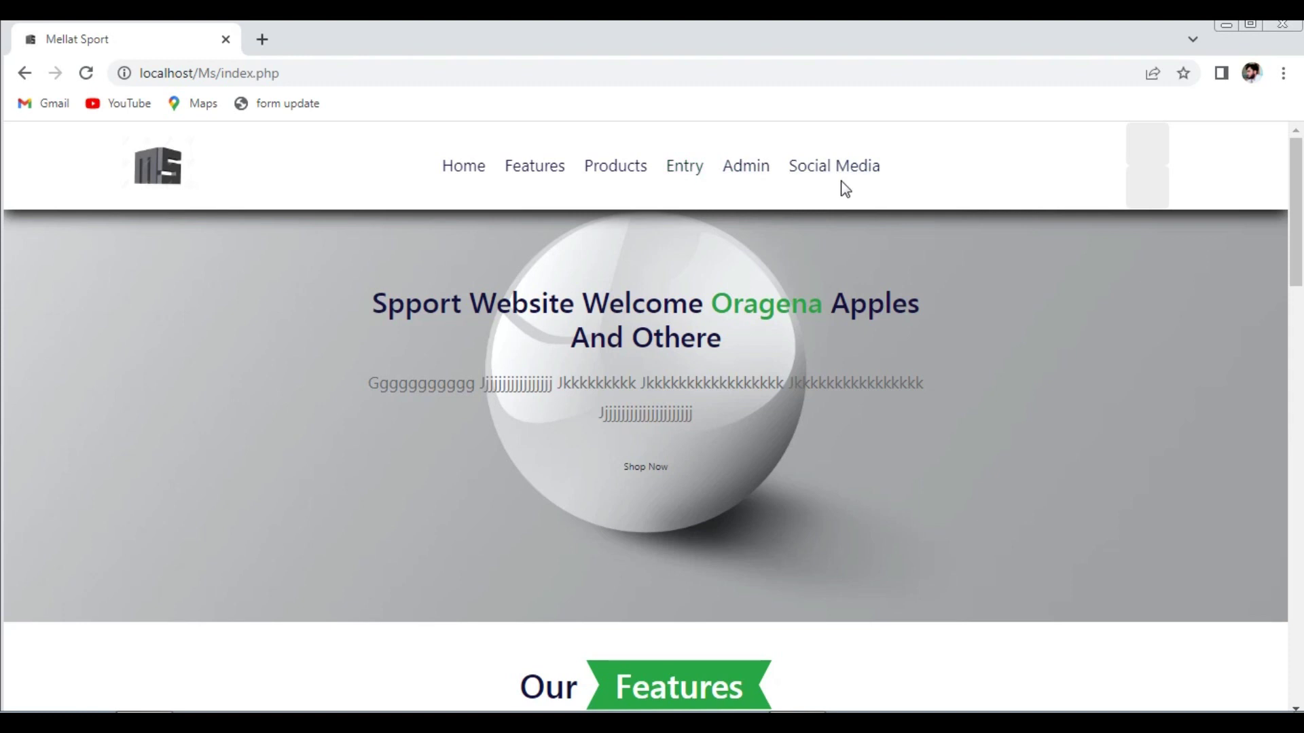
- Open record 33's update form on the admin page and attach pic-1 as its image
left_click(763, 176)
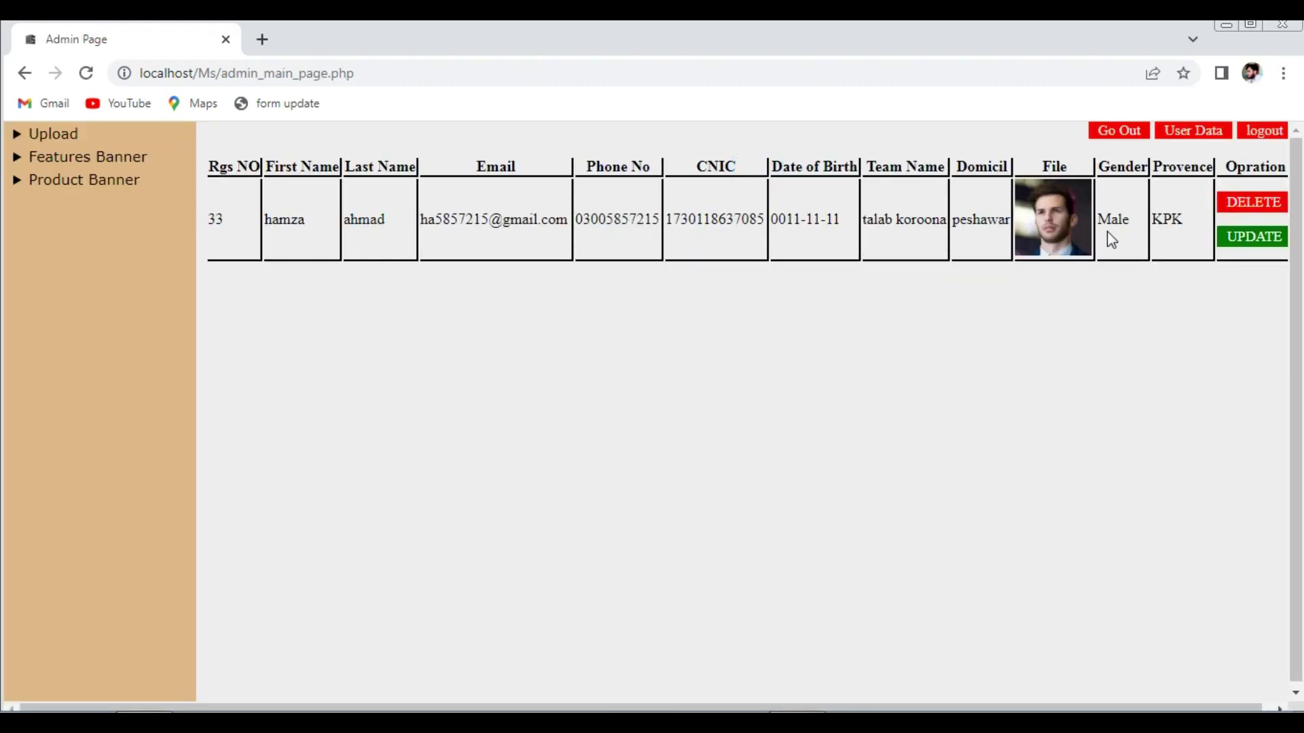
left_click(1237, 238)
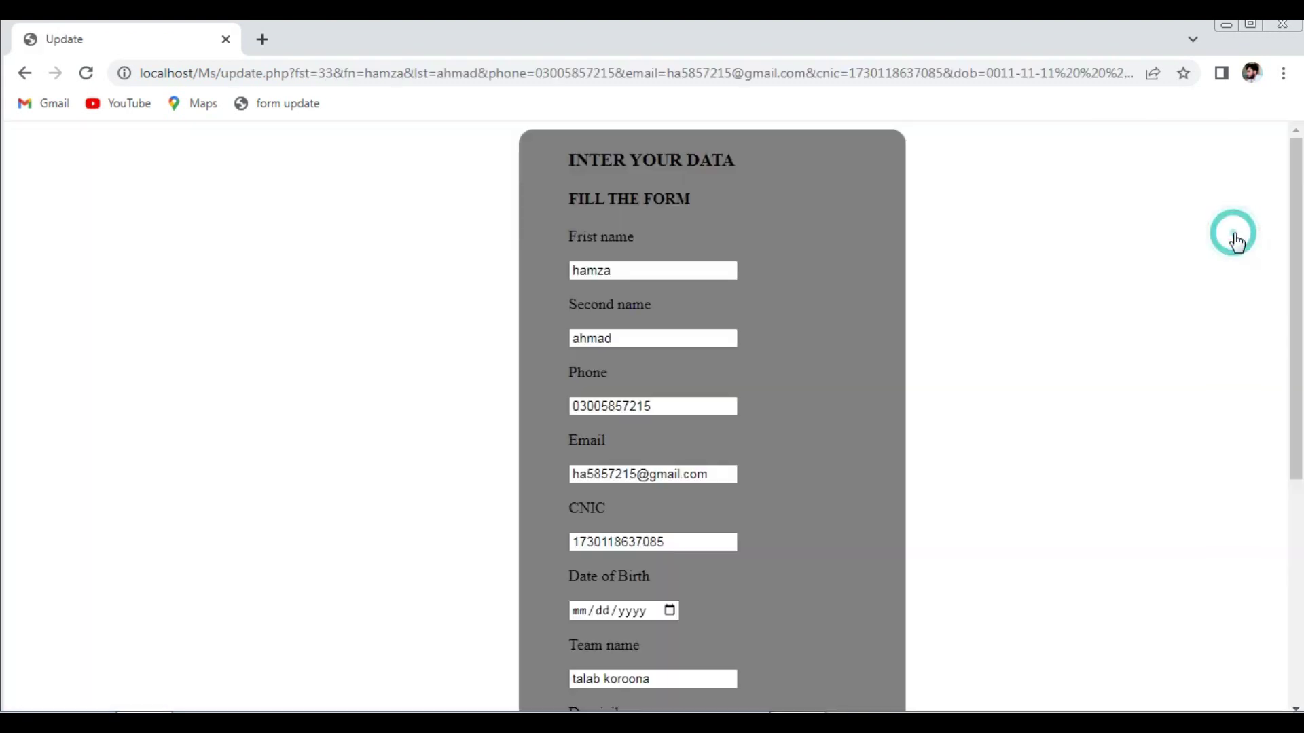
left_click_drag(1293, 303, 1285, 532)
left_click(630, 516)
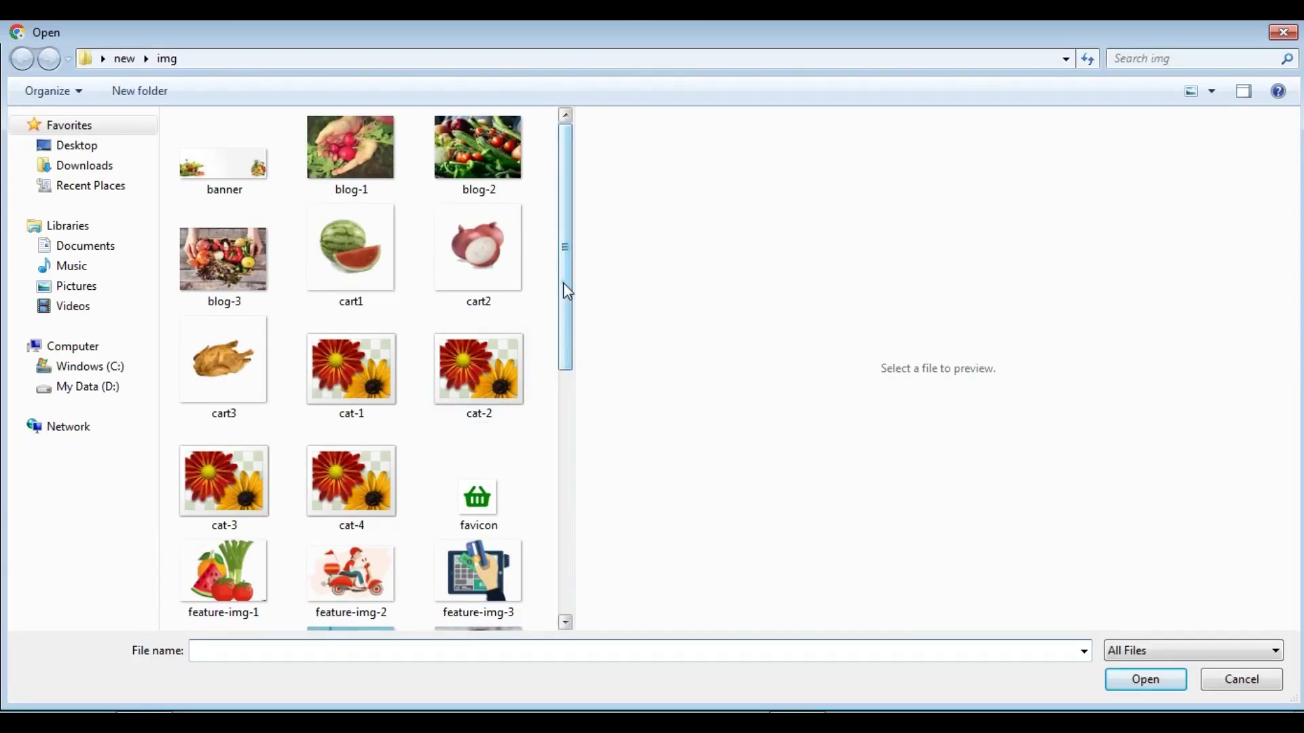
left_click_drag(564, 282, 563, 422)
left_click(351, 390)
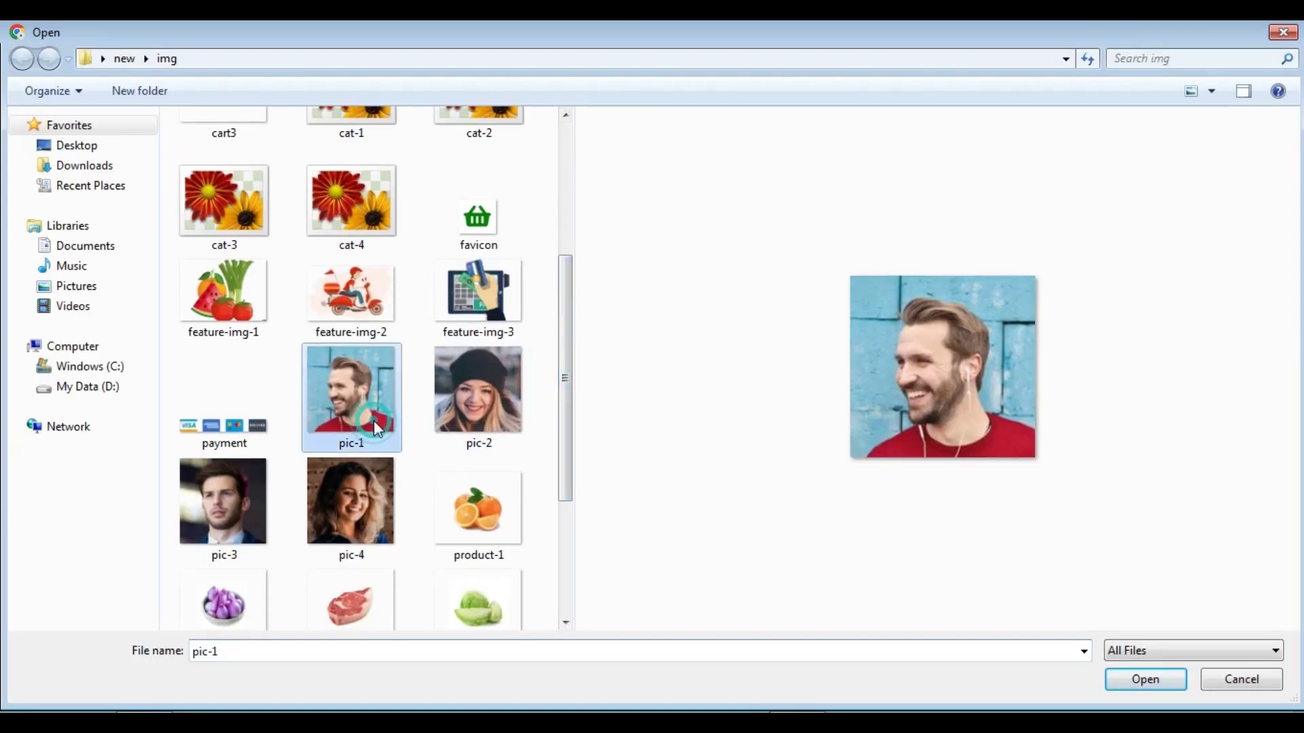
left_click(1139, 679)
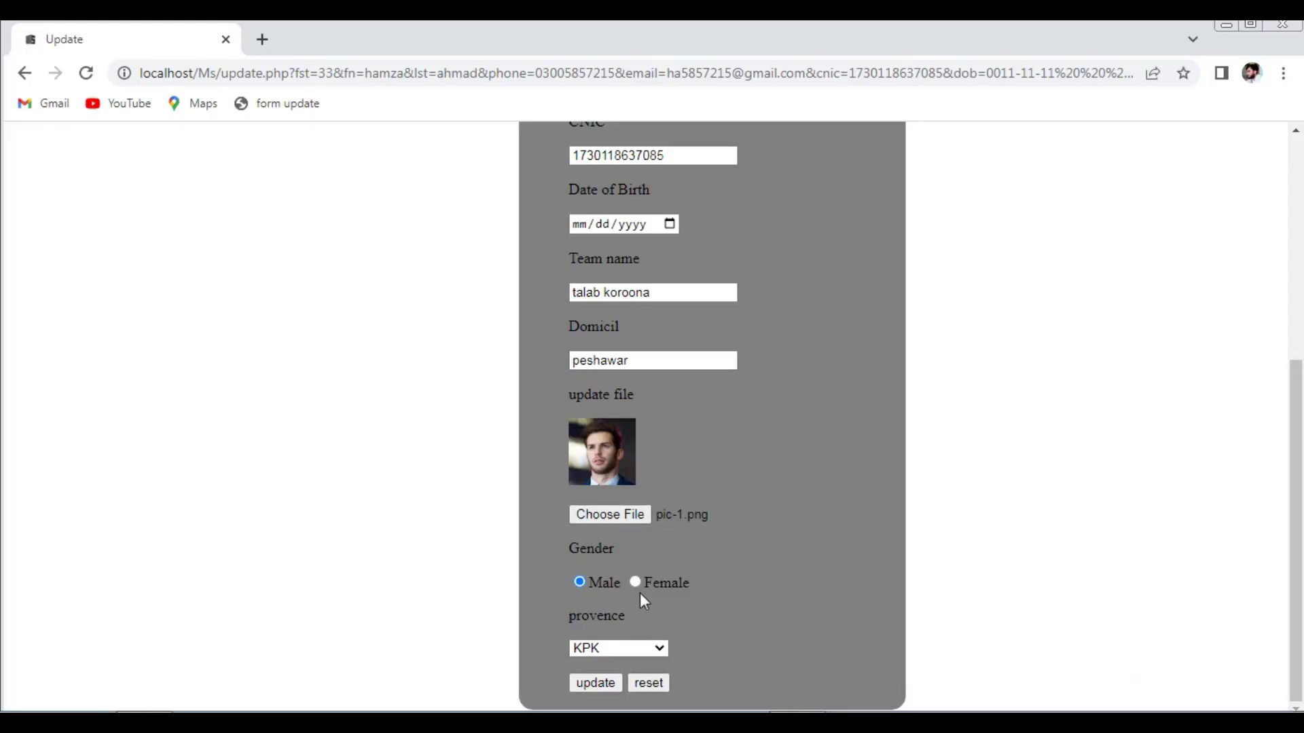
- Set the province to Panjab, edit the date of birth, and save the record
left_click(650, 649)
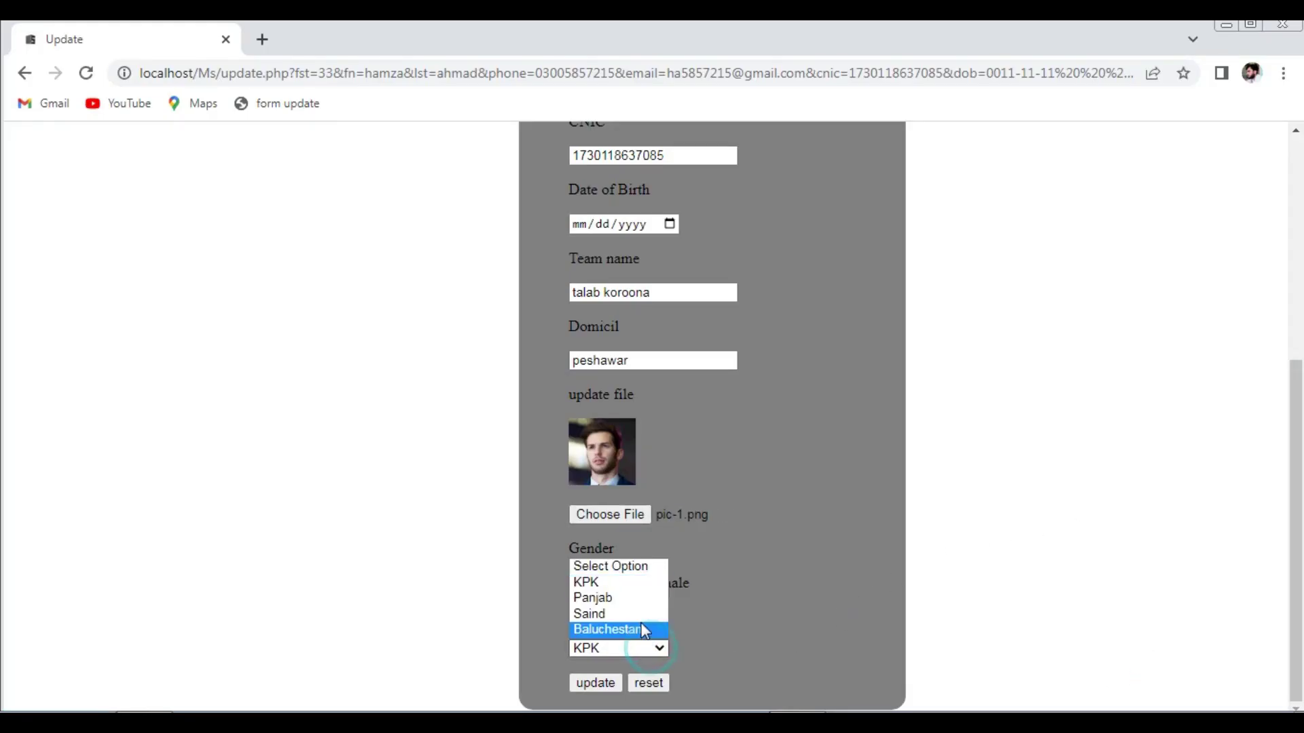
left_click(631, 600)
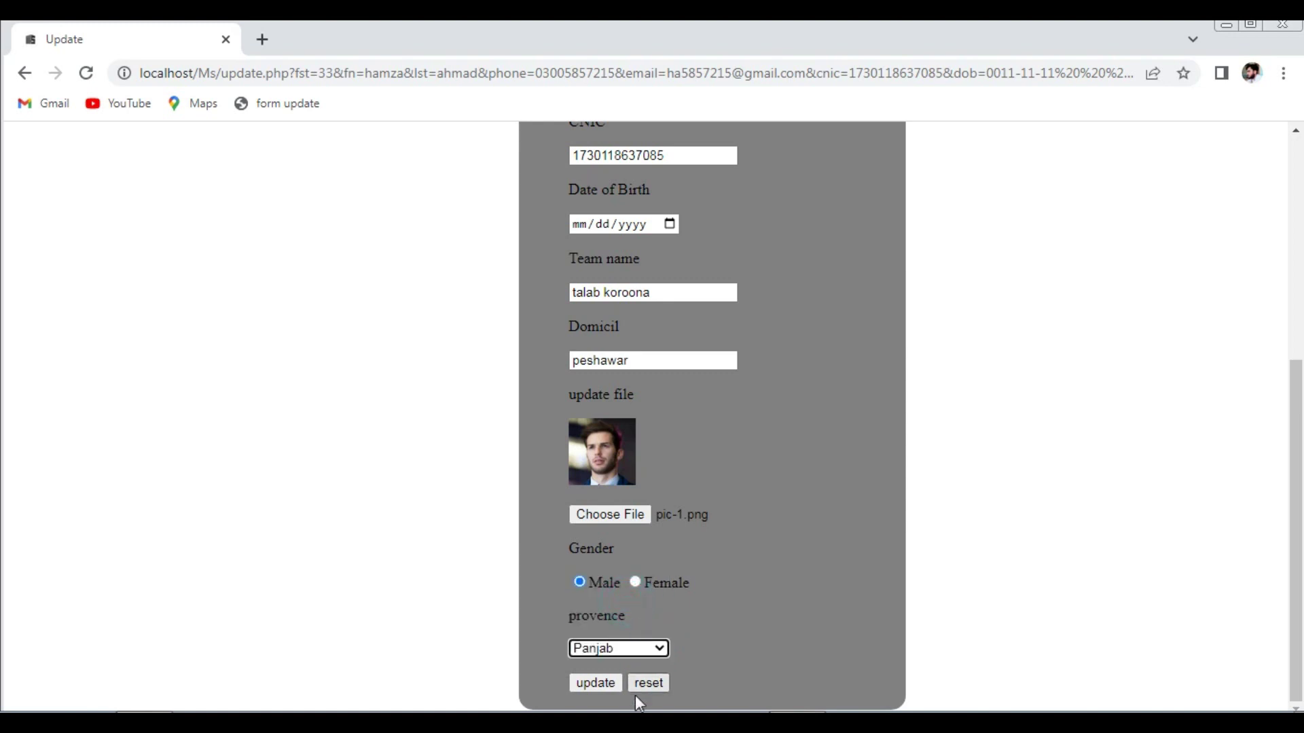
left_click(581, 225)
type("11/11111")
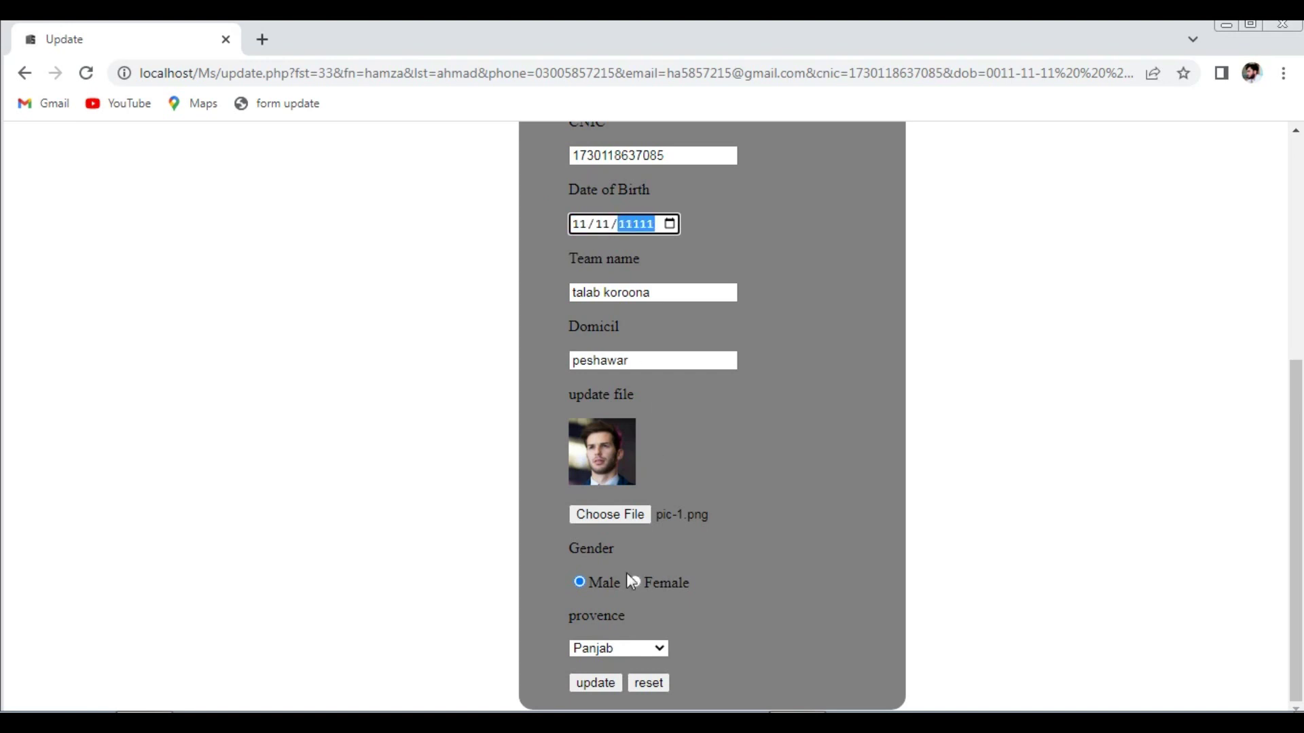
left_click(600, 679)
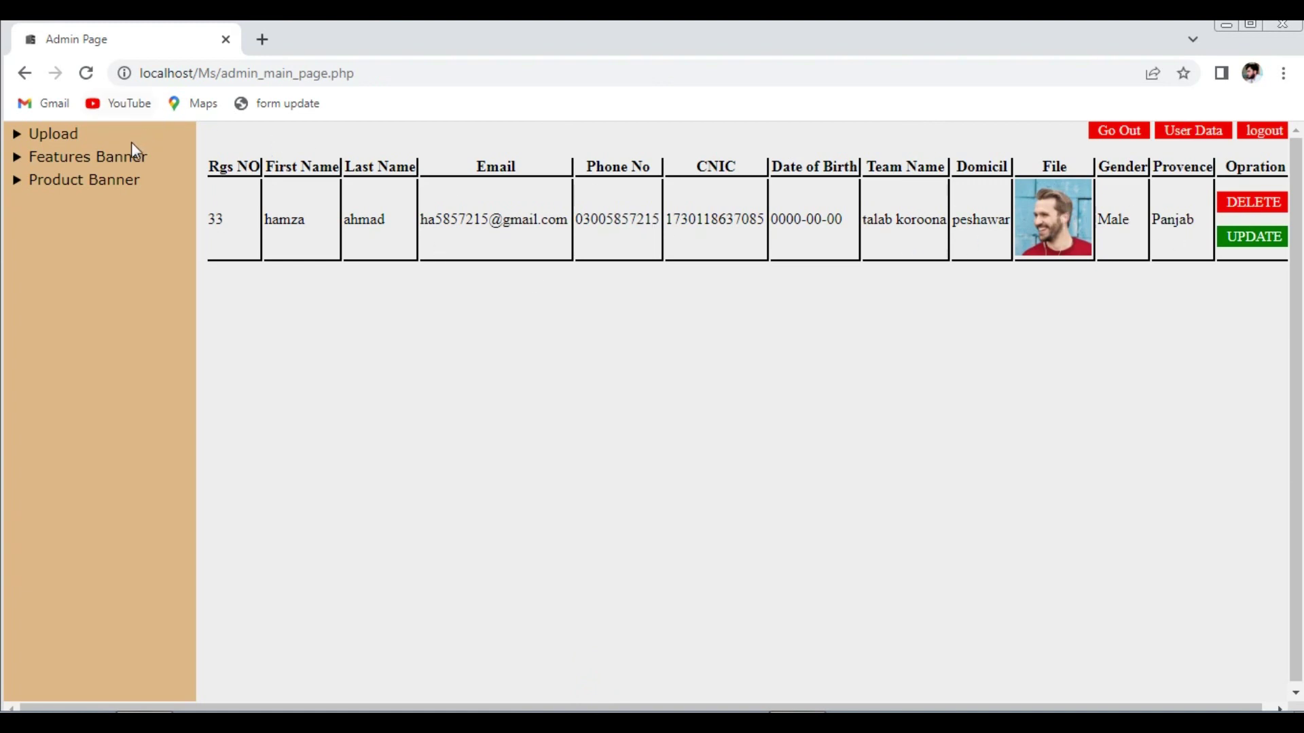
- Expand Features Banner > Eidt Feature Banner, then visit the home page and return to admin
left_click(90, 158)
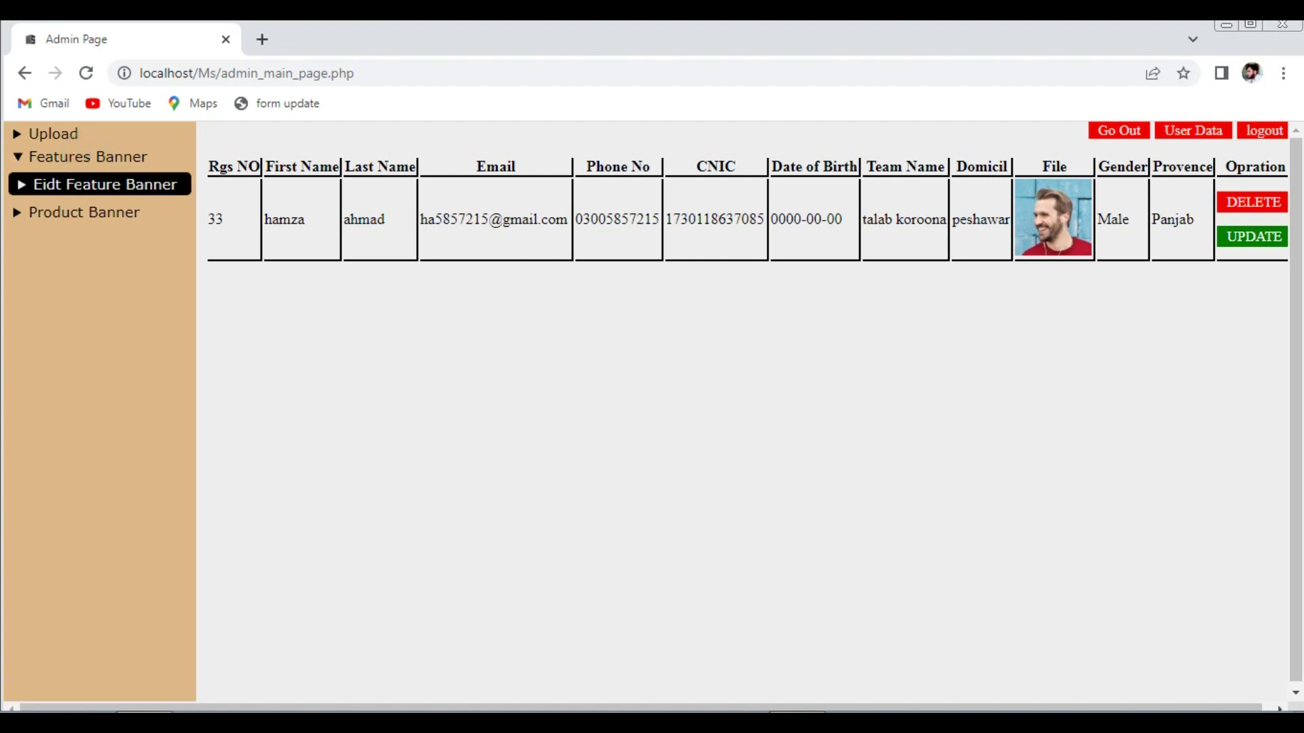
left_click(81, 185)
left_click(65, 227)
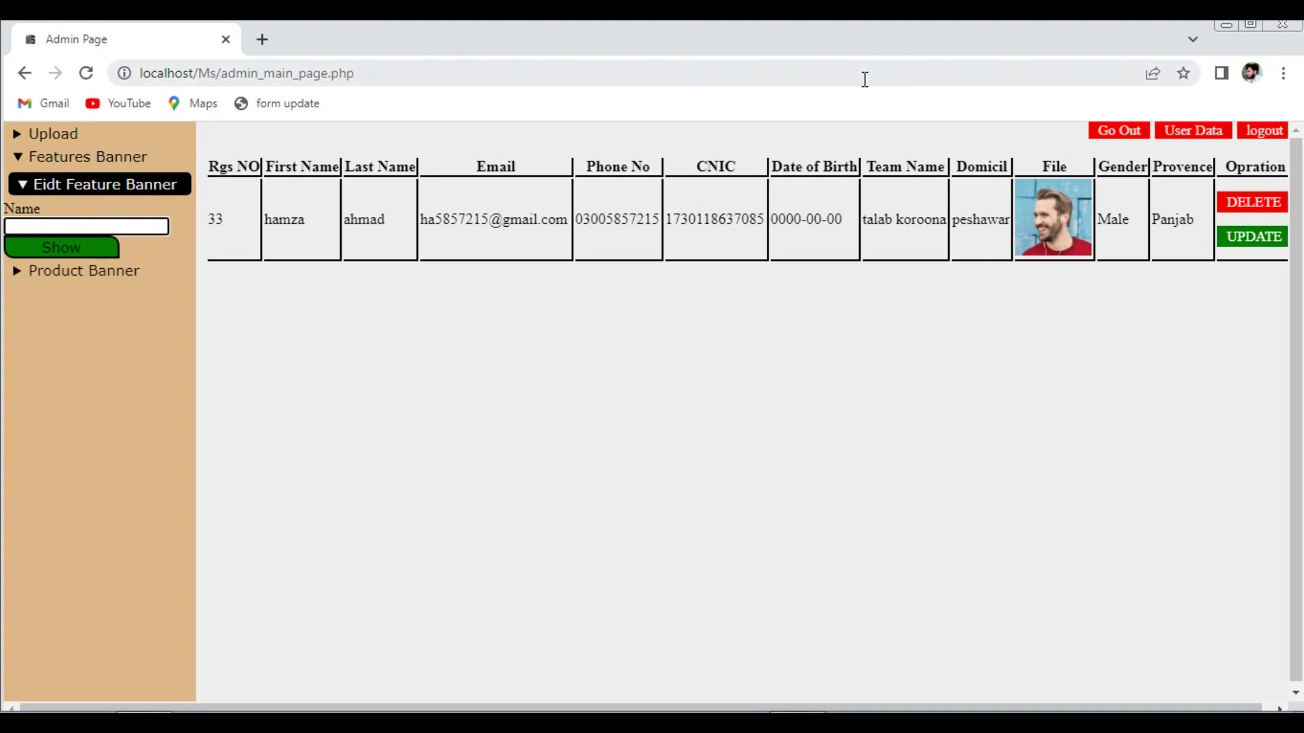
left_click(1119, 132)
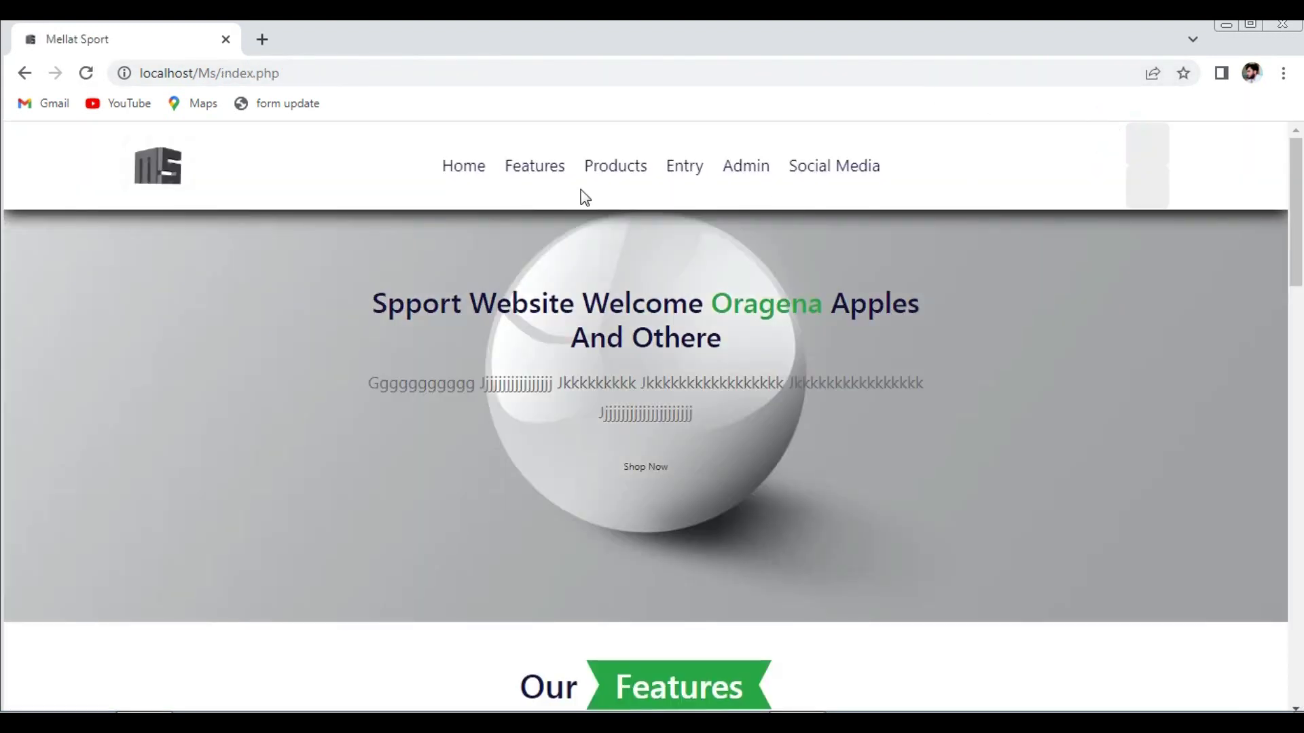
scroll(1285, 346, "down", 7)
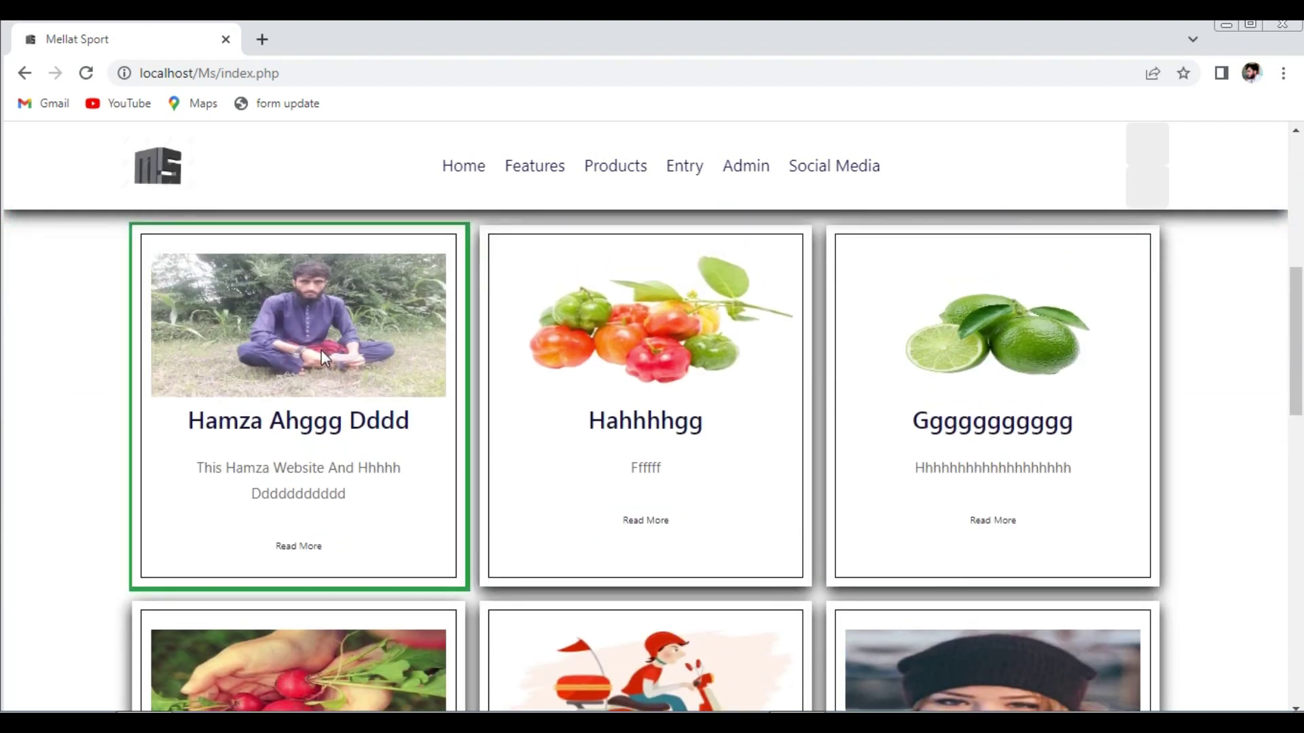
left_click(732, 170)
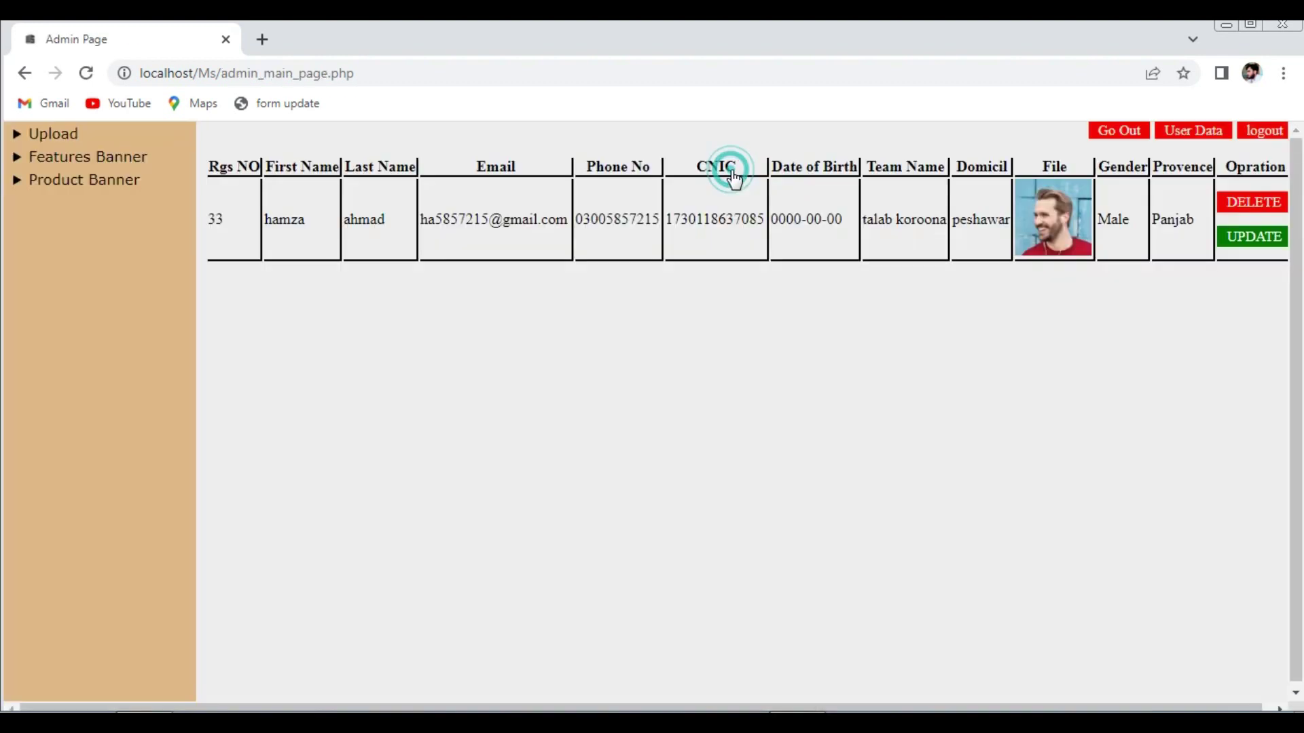
- Load feature banner 1 for editing by entering 1 in the Name field and clicking Show
left_click(97, 158)
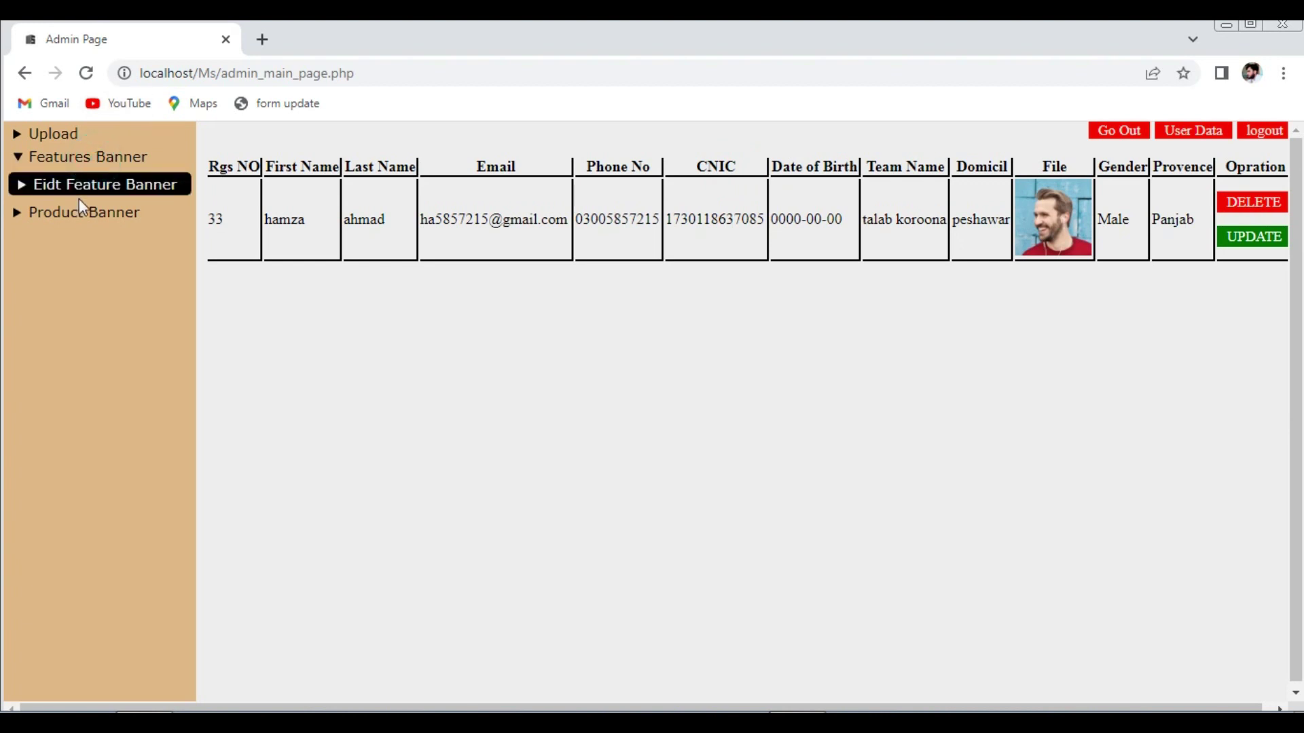
left_click(79, 185)
left_click(78, 225)
type("1")
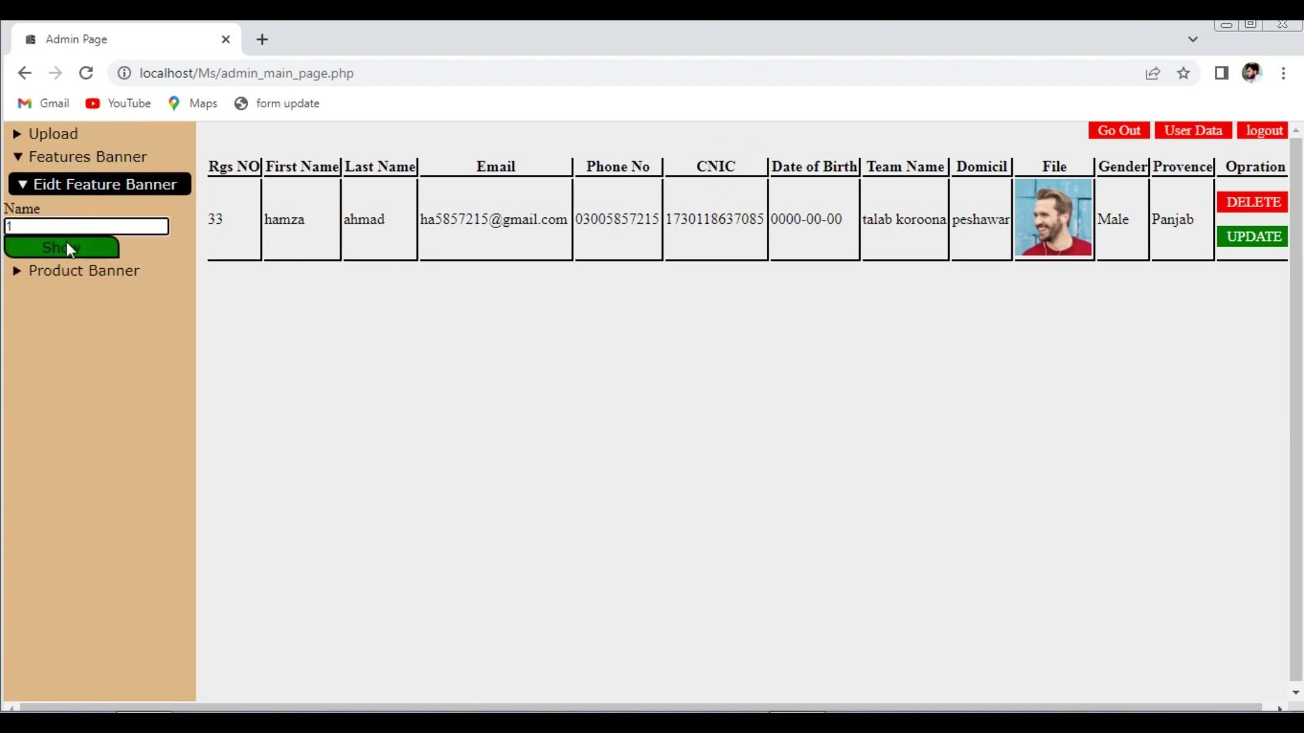
left_click(67, 241)
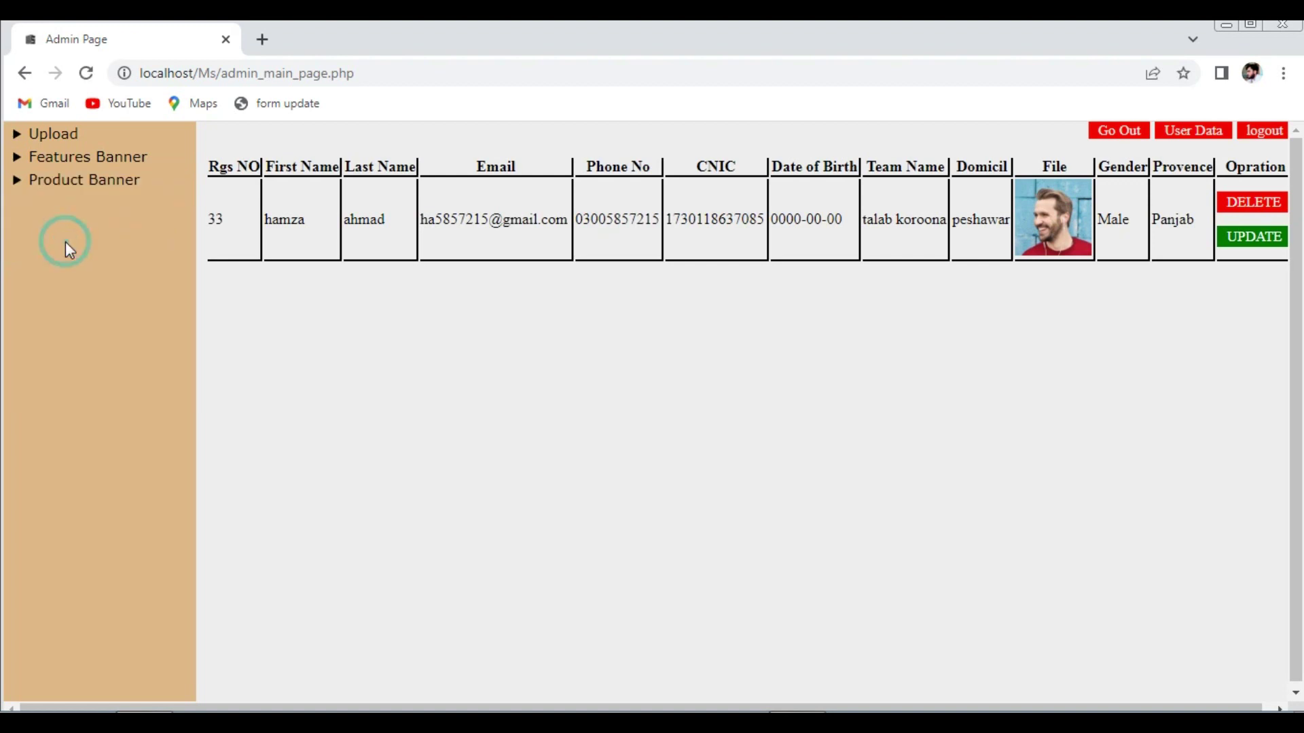
left_click(66, 158)
- Replace the first feature banner's image with cat-1.png
left_click(50, 343)
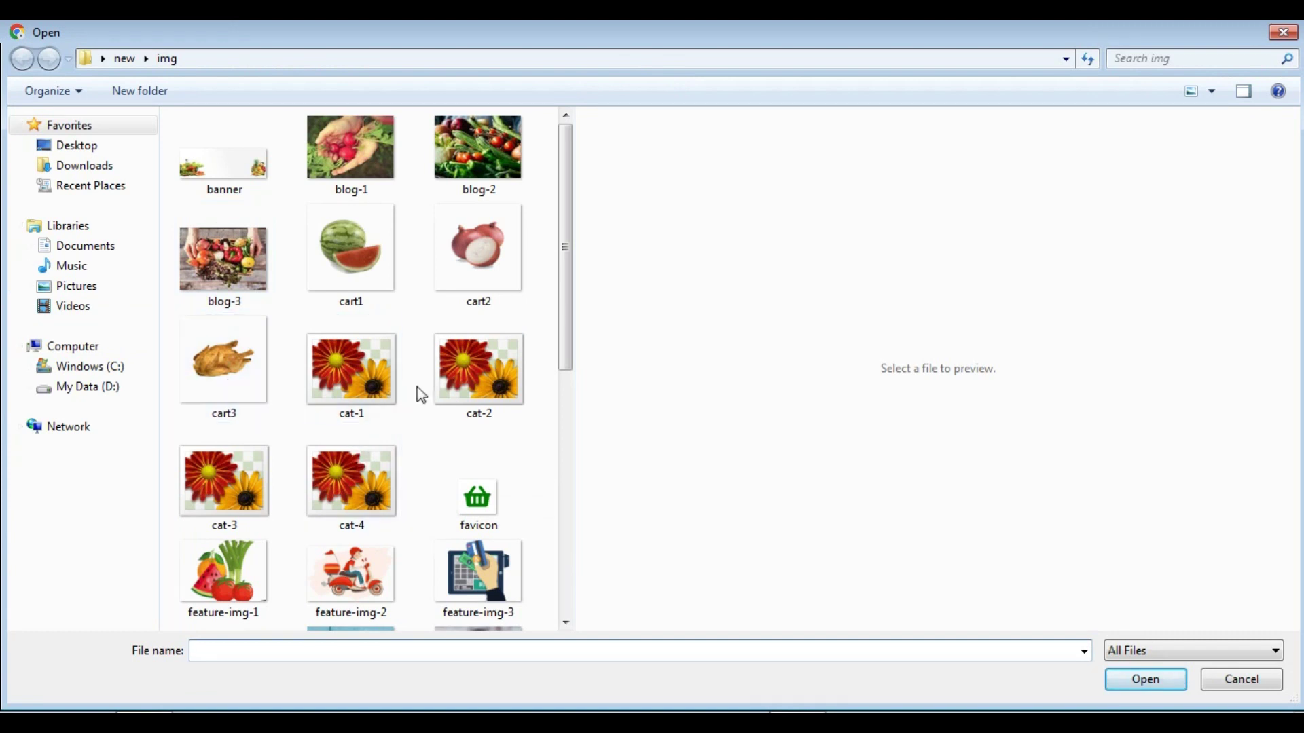
left_click(355, 376)
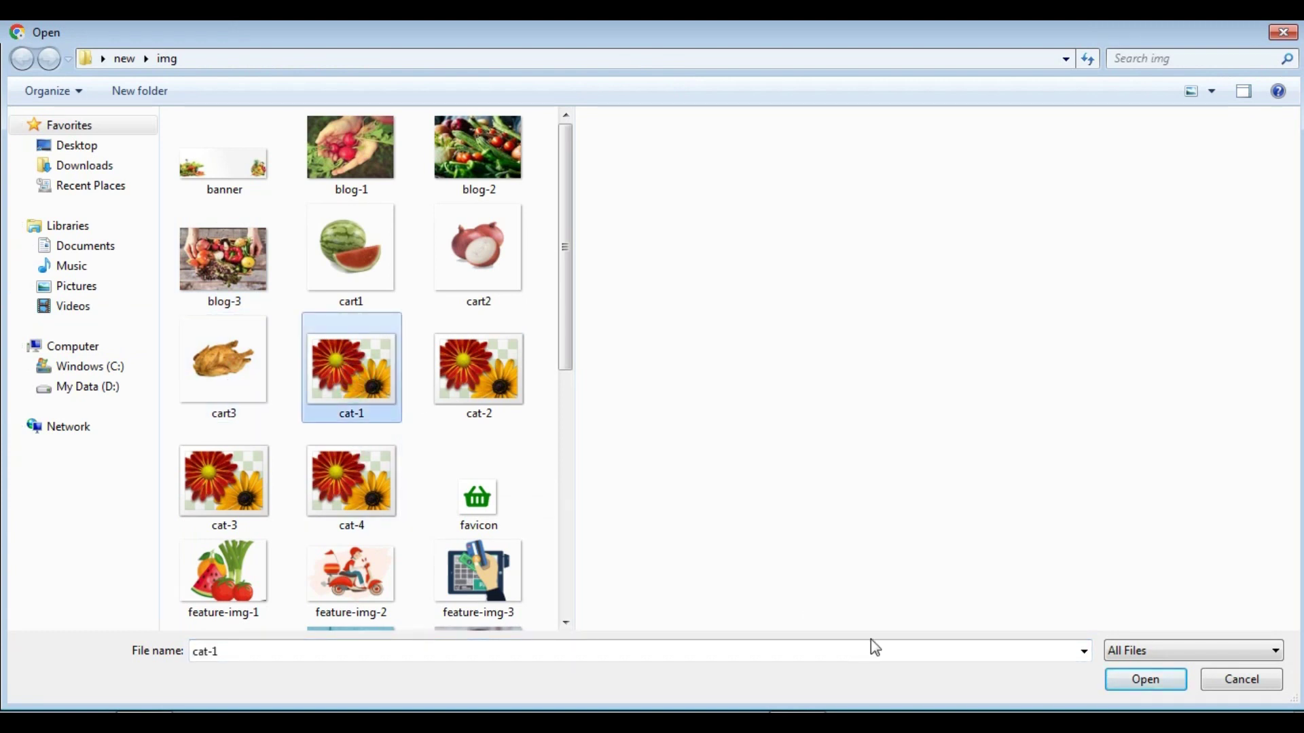
left_click(1126, 692)
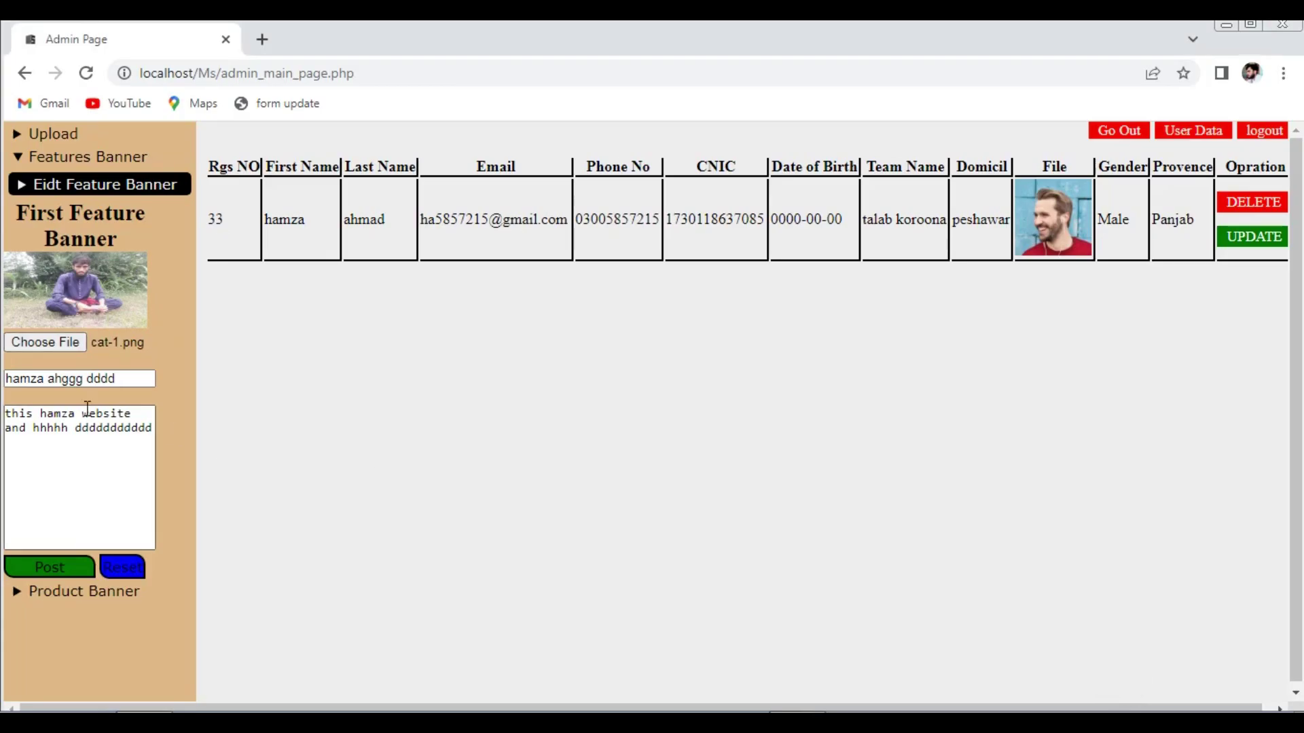
- Retype the banner title as 'sssssssssss', add 'ss' to the description, and post it
triple_click(127, 378)
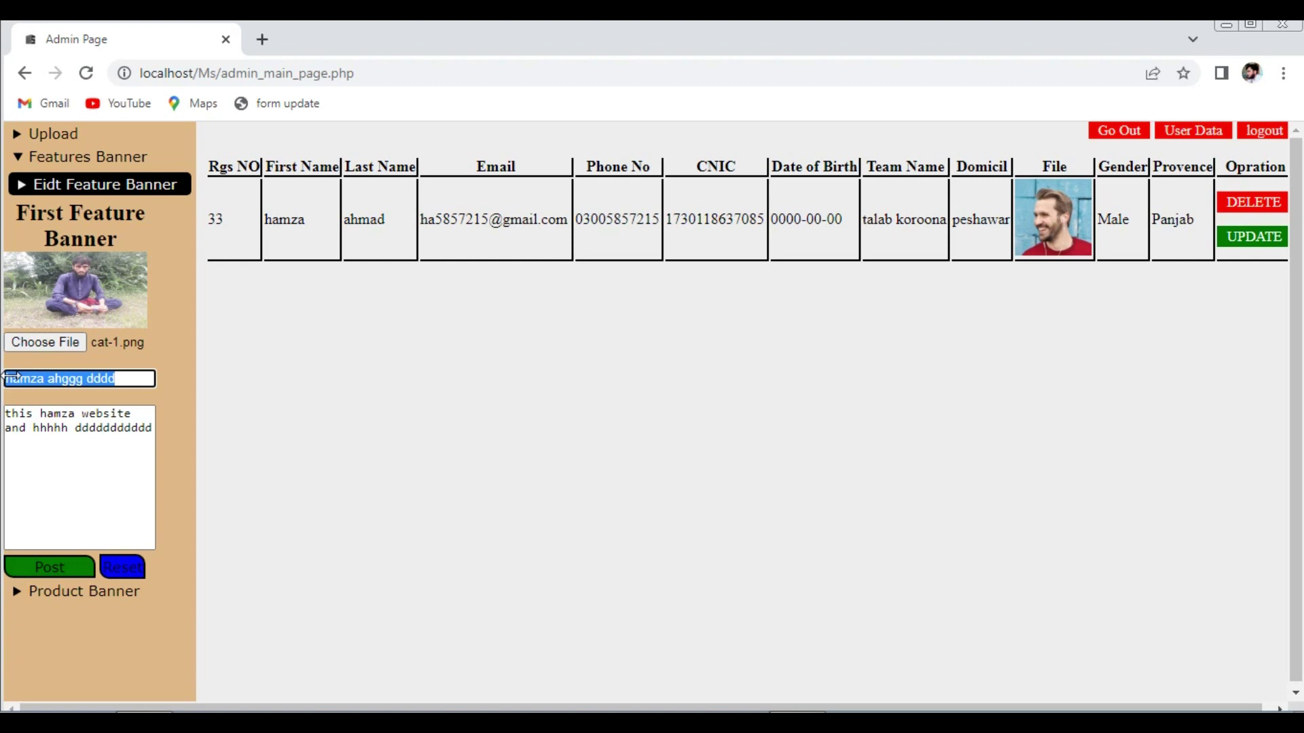
type("sssssssssss")
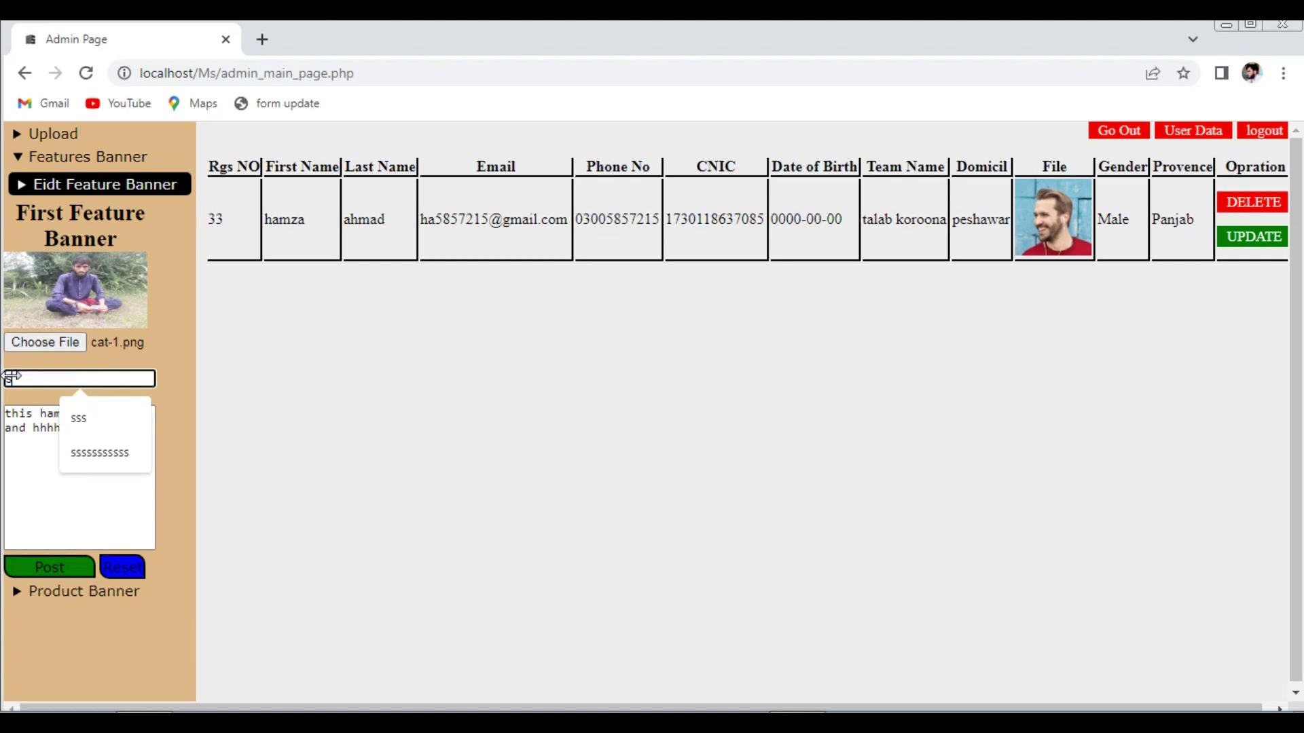
left_click(41, 451)
type("ss")
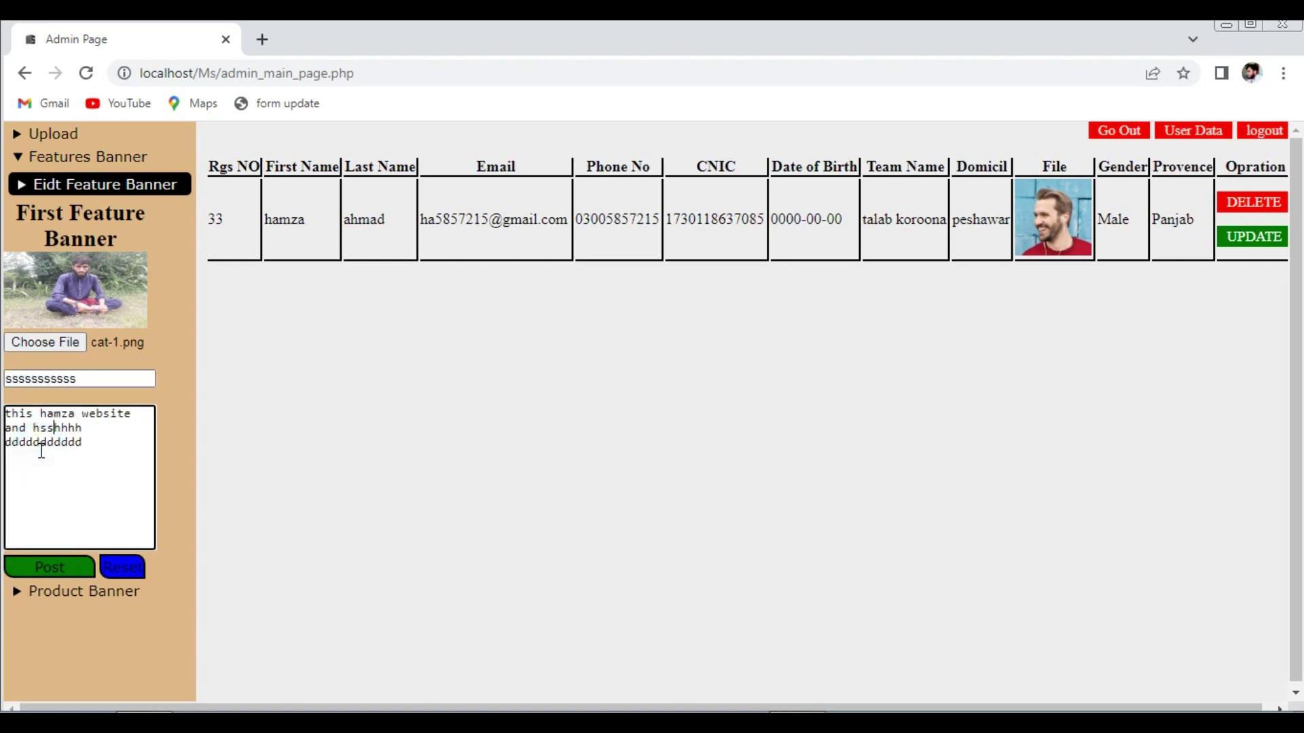
left_click(51, 565)
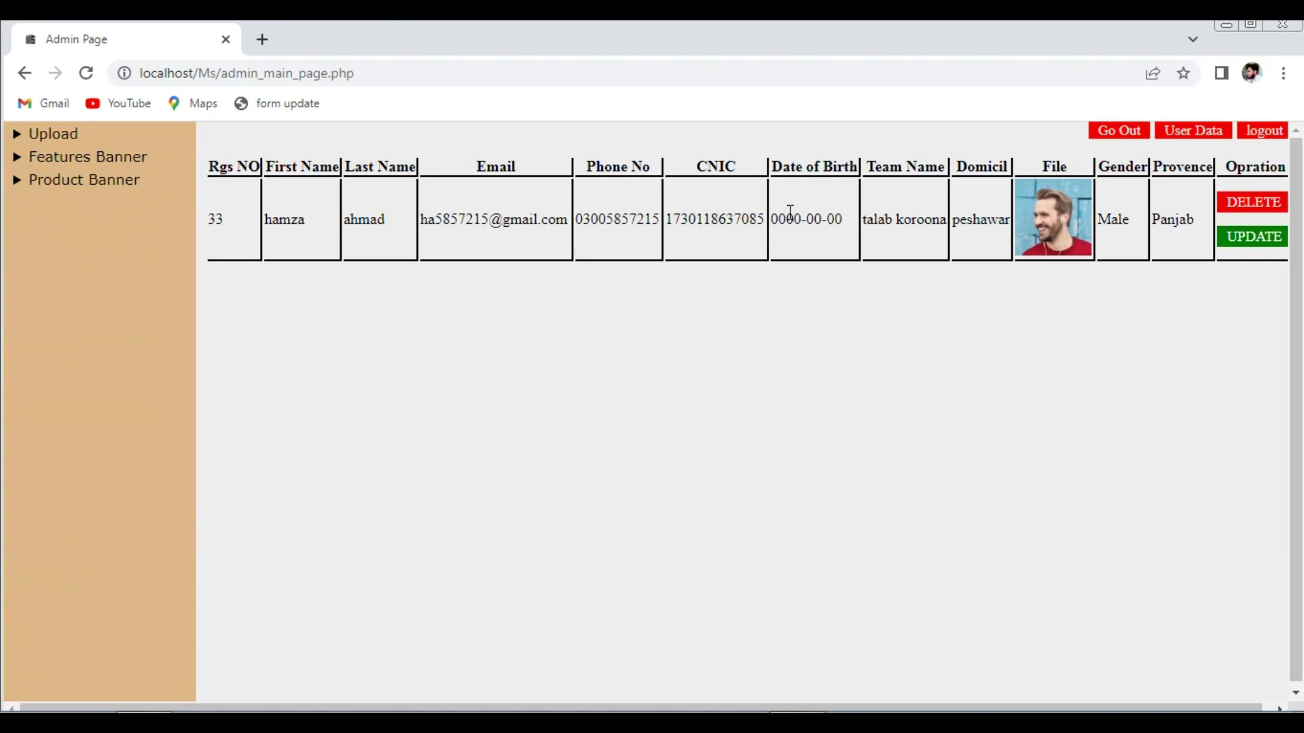
left_click(1109, 136)
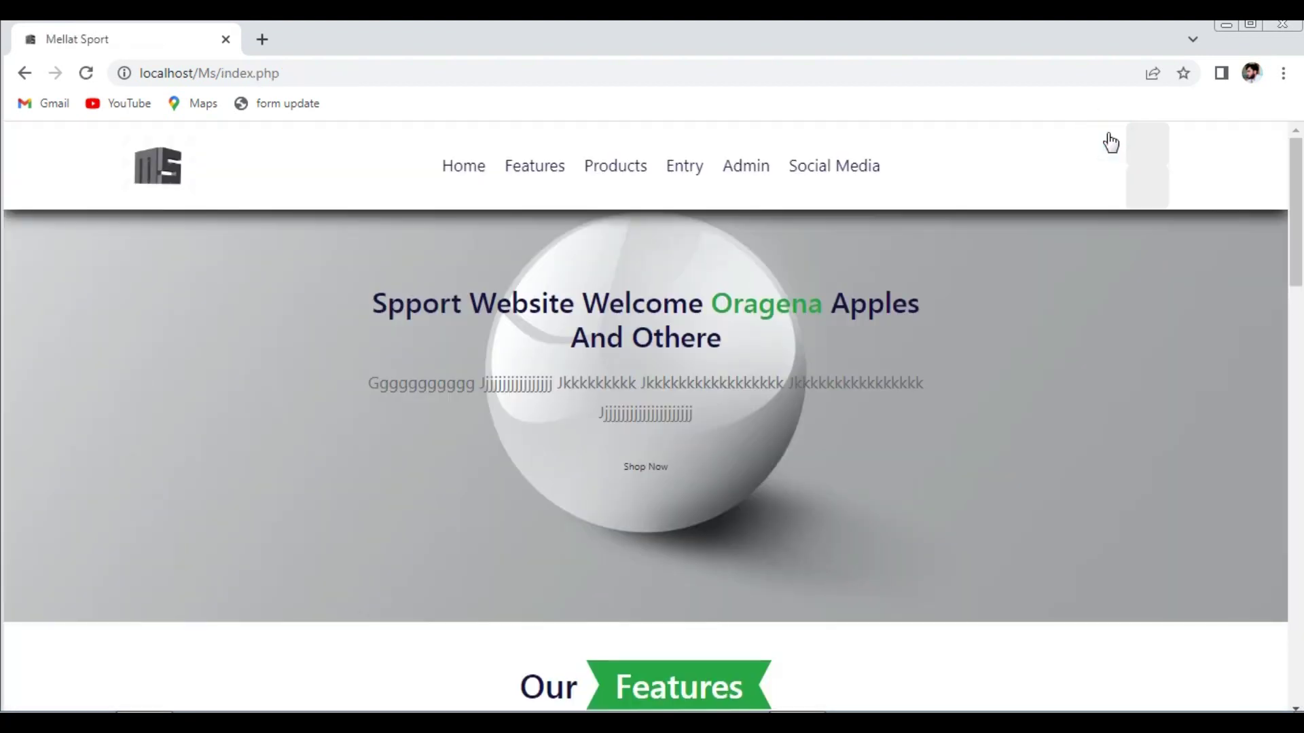
- Scroll to Our Features to check the first card's Sssssssssss title and basket image
left_click_drag(1297, 248, 1285, 363)
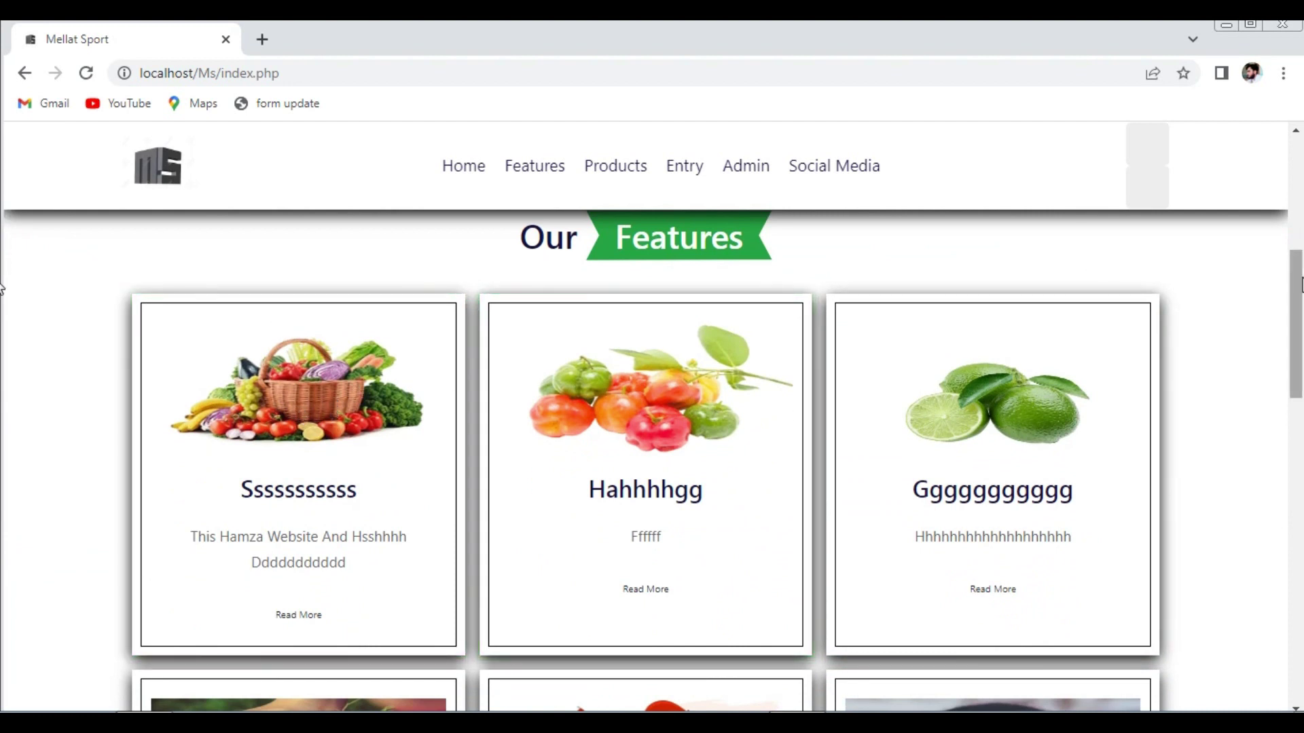
left_click_drag(1290, 285, 1290, 317)
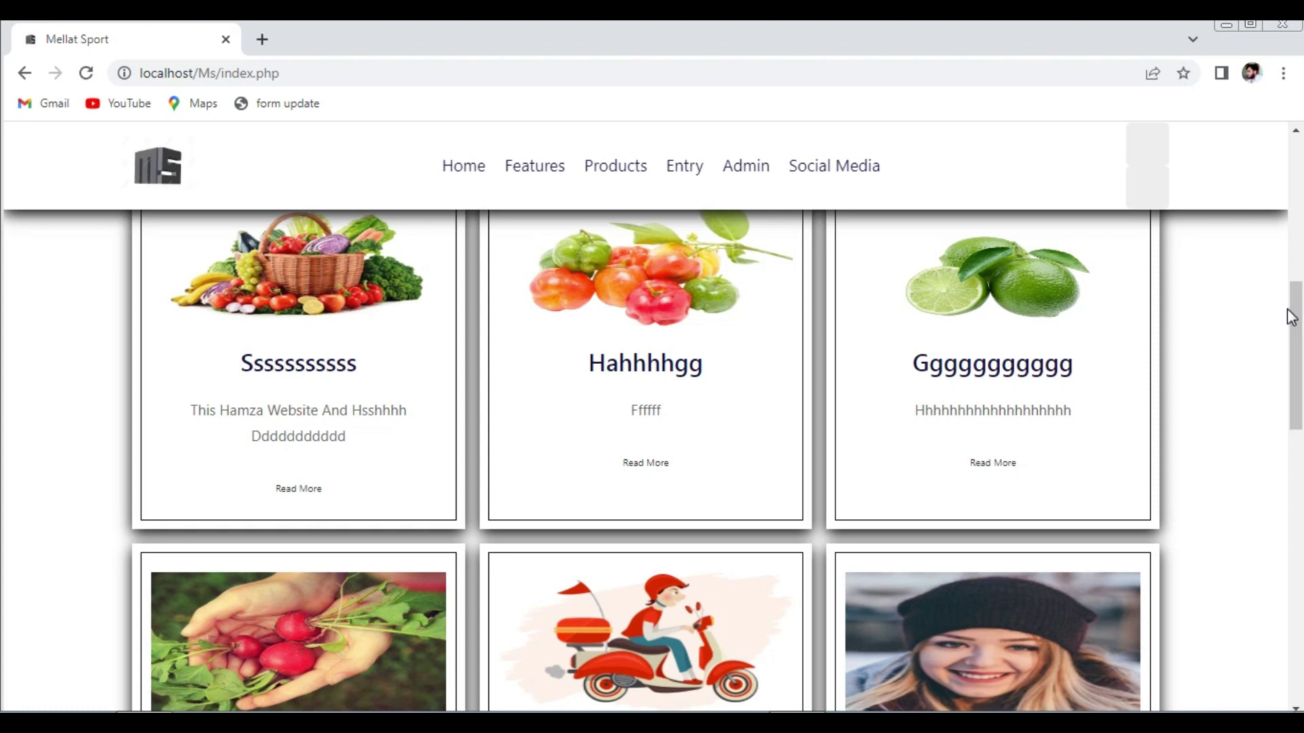
left_click_drag(1288, 311, 1218, 228)
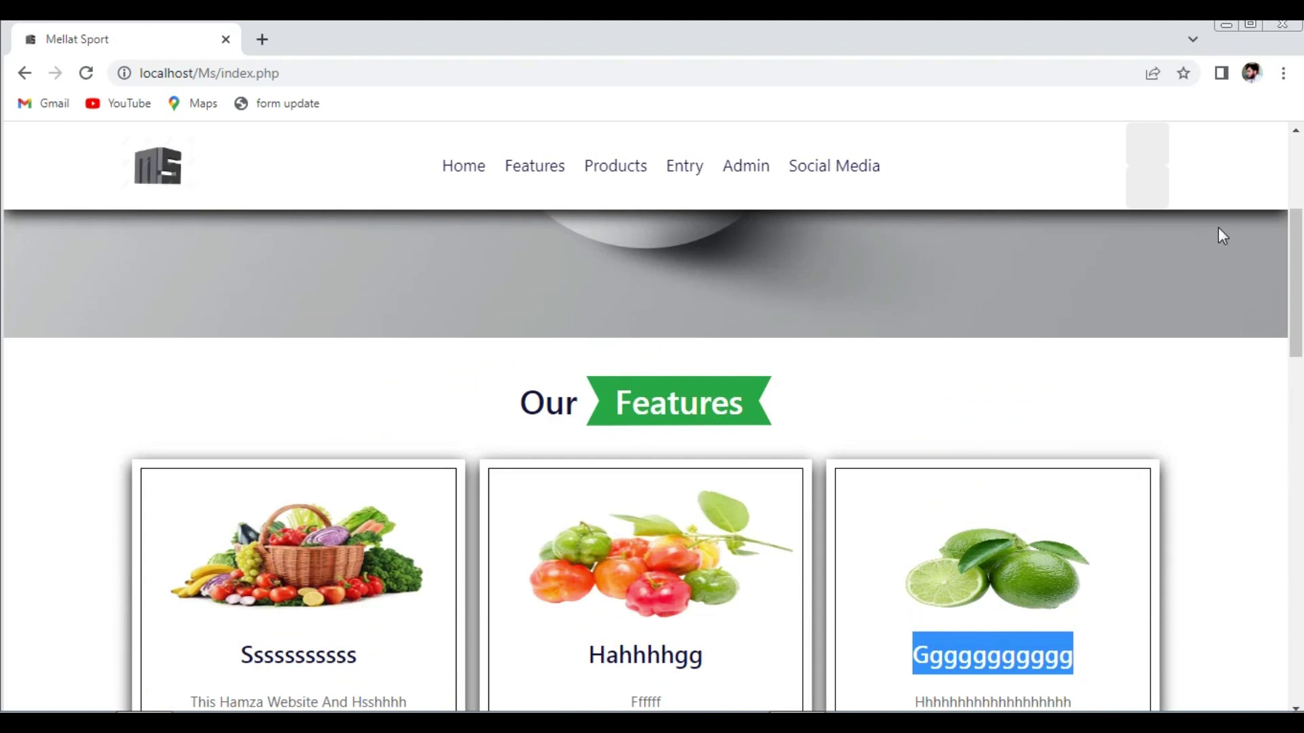
left_click_drag(1290, 268, 1288, 185)
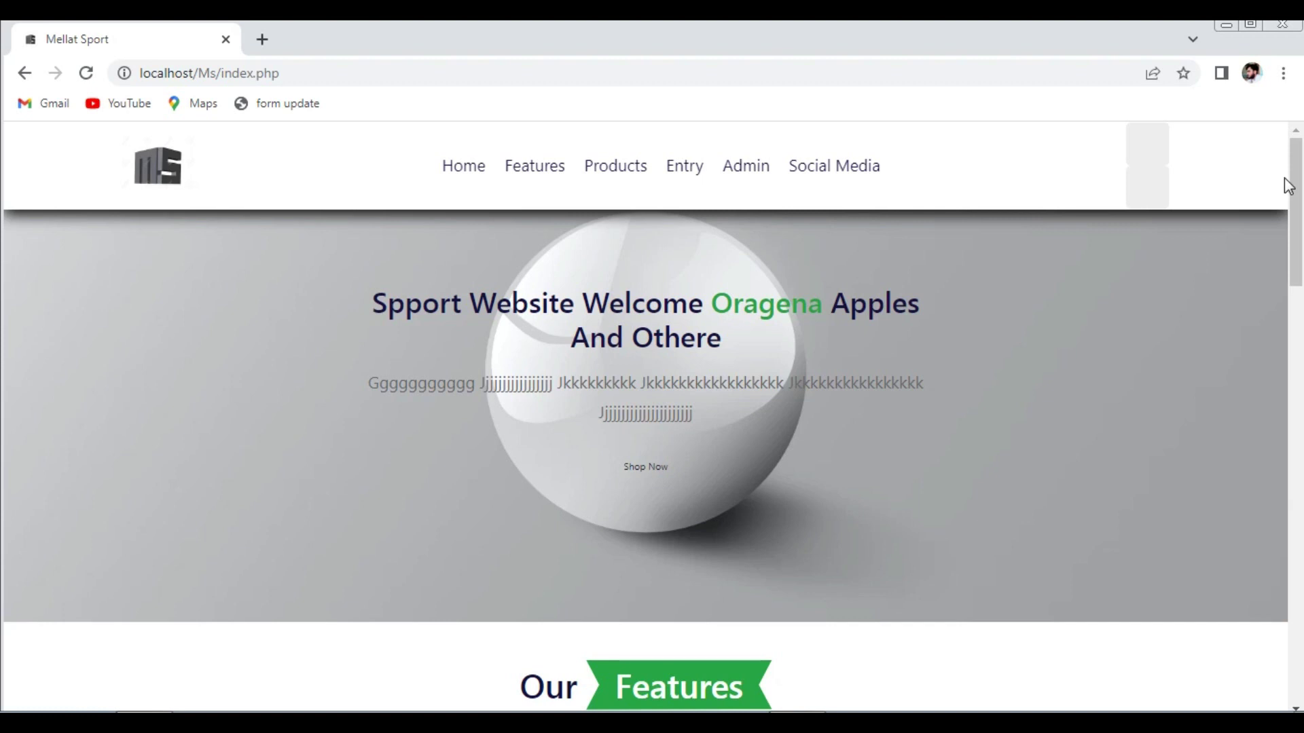
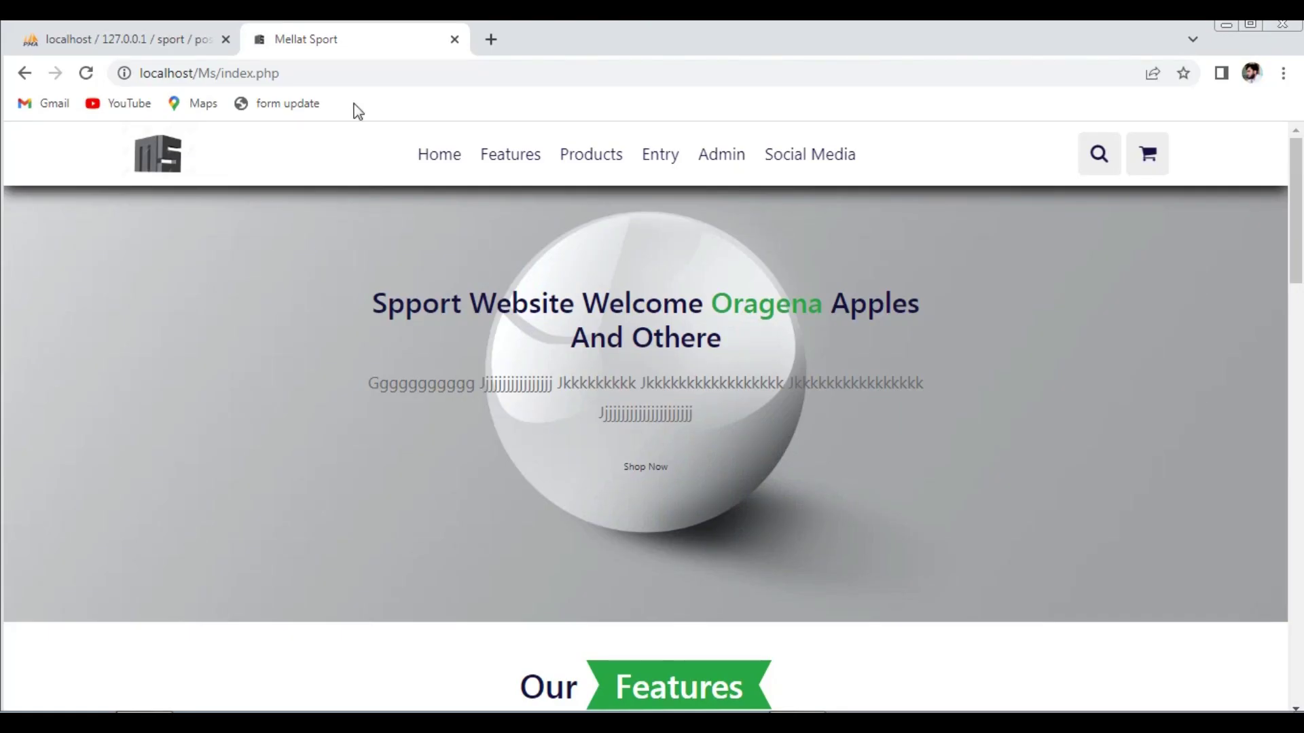
- Close the phpMyAdmin tab, then log out of the current account from its profile card
left_click(225, 39)
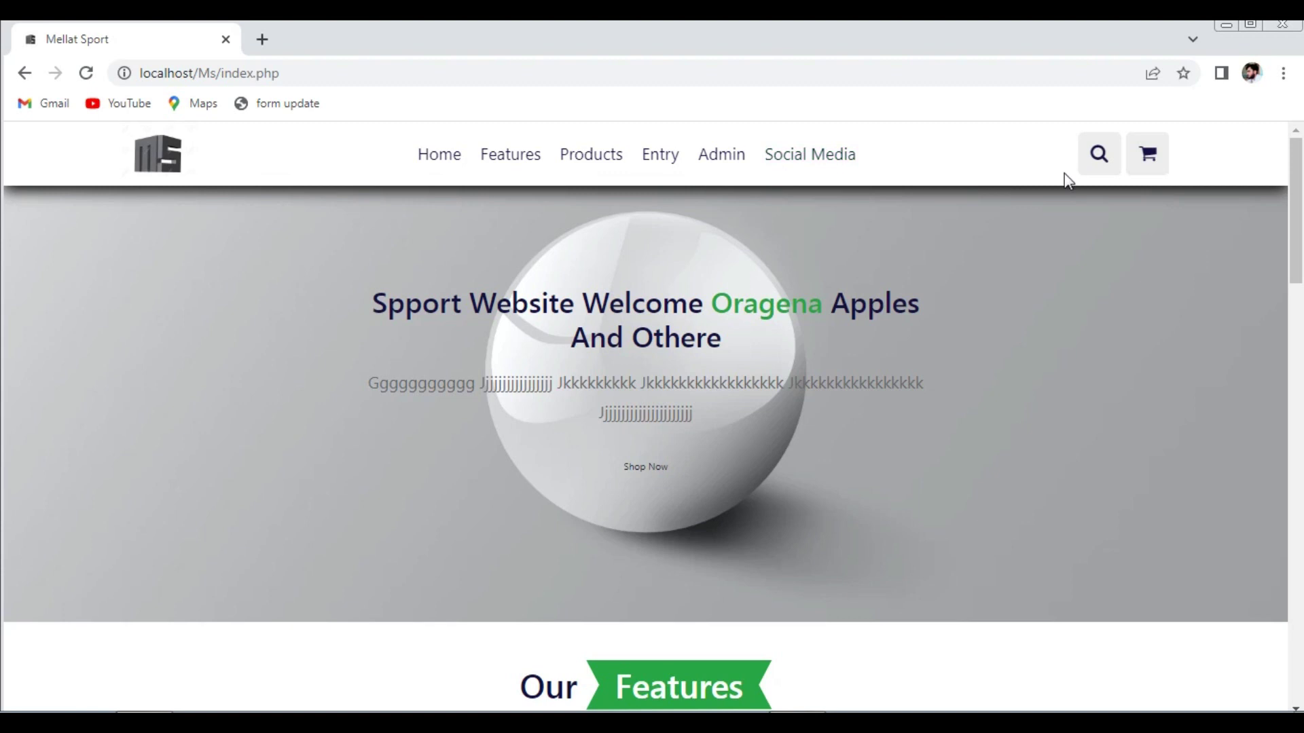
left_click(802, 168)
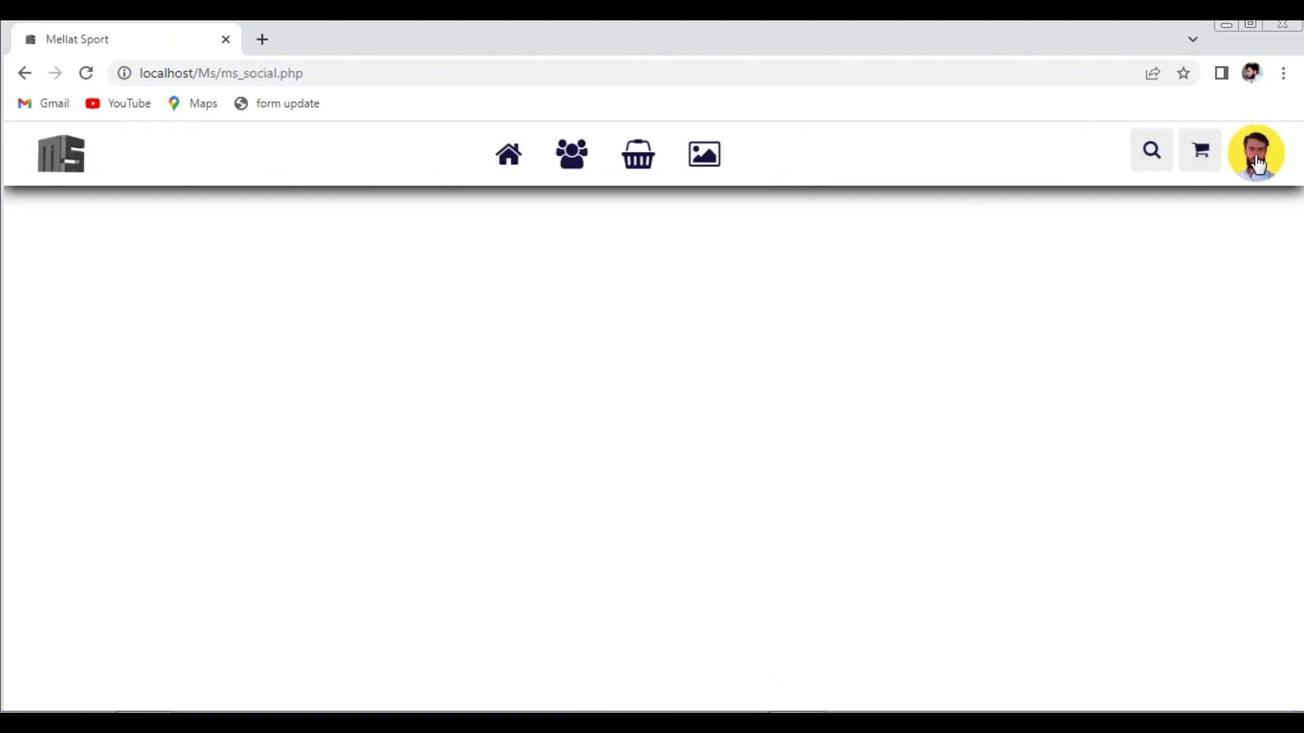
left_click(1257, 162)
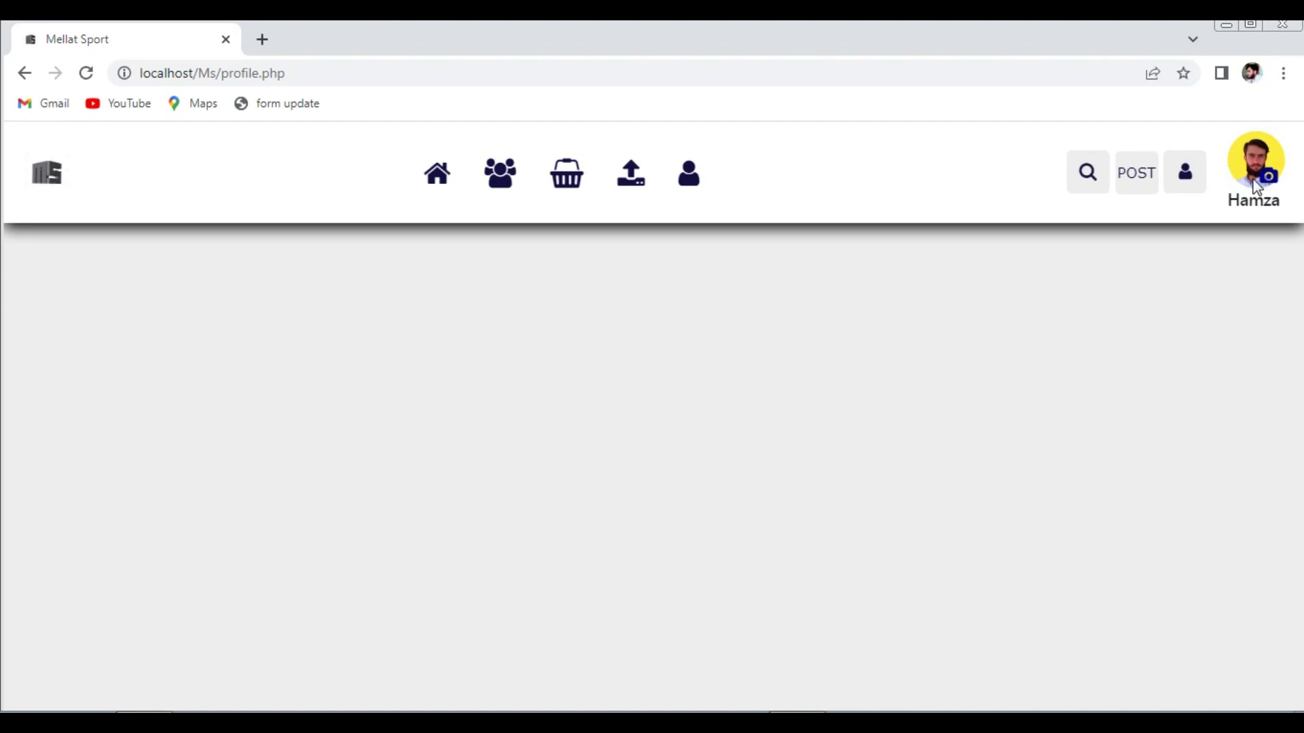
left_click(1190, 193)
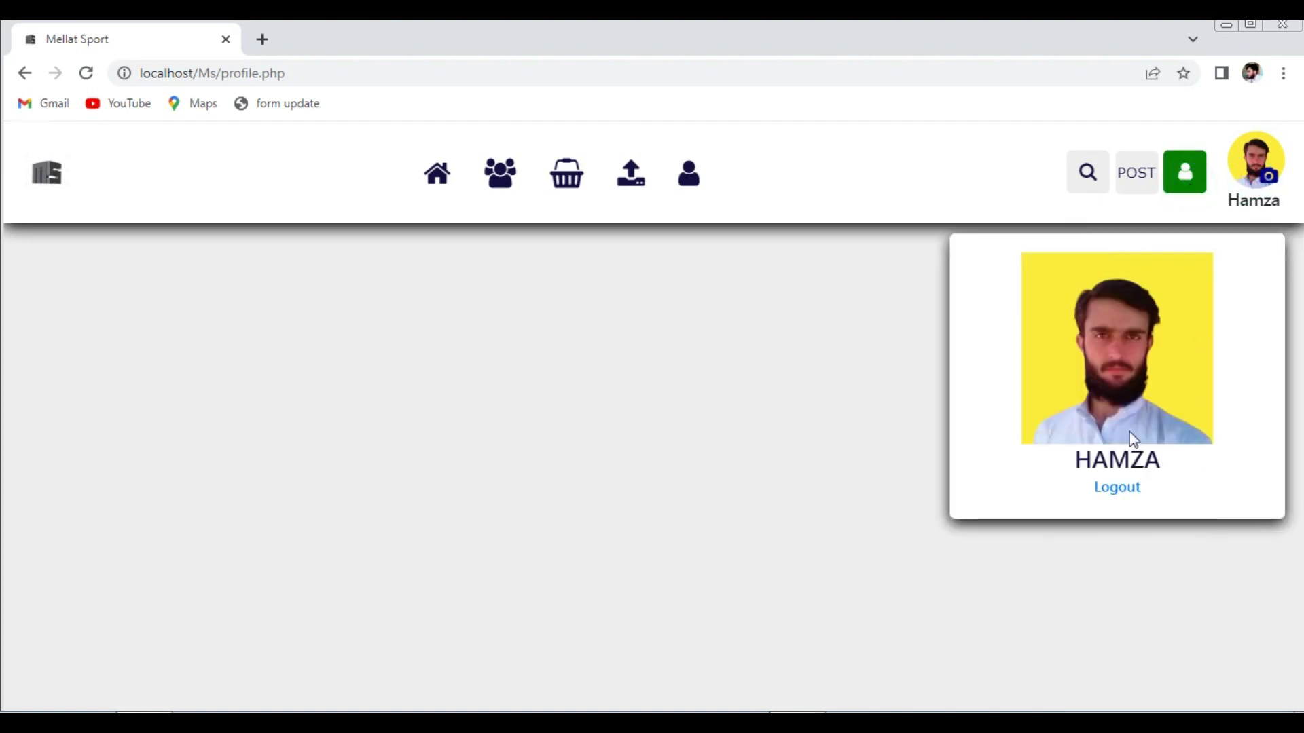
left_click(1117, 489)
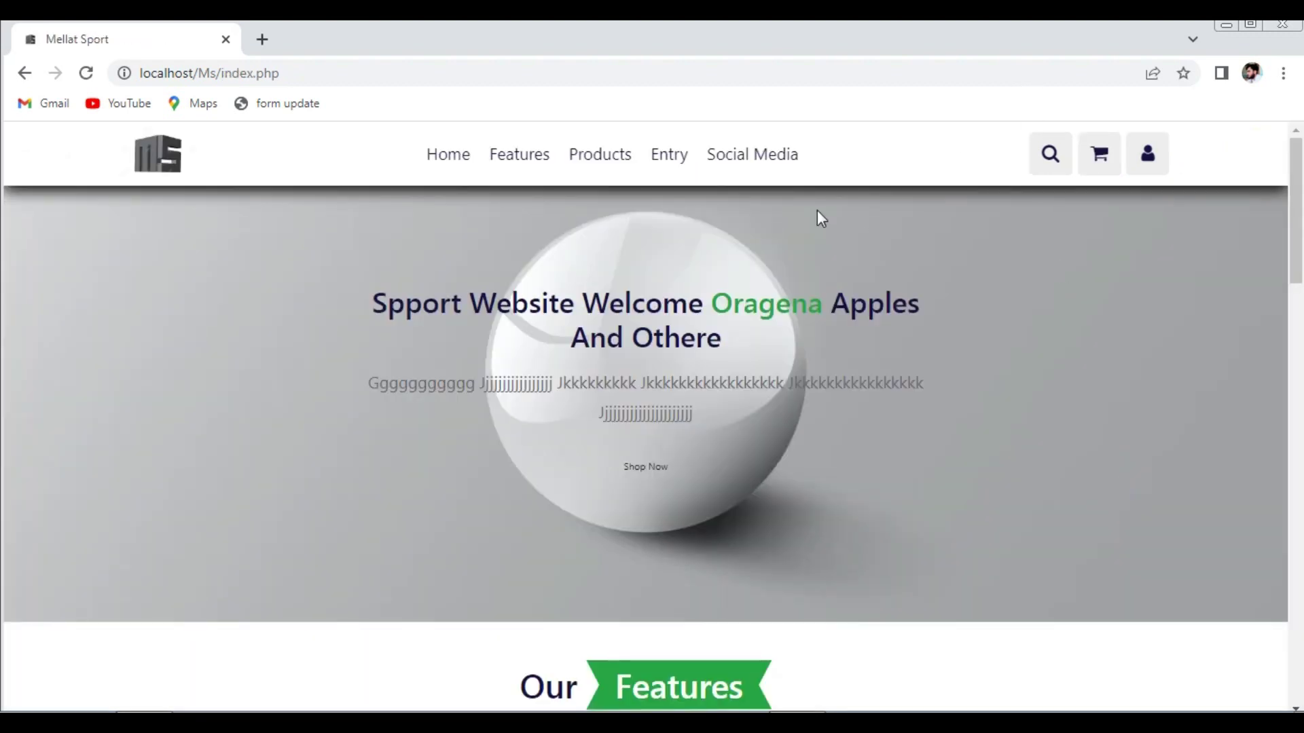
- Open the Create New Account form and autofill first name, last name and phone
left_click(1146, 155)
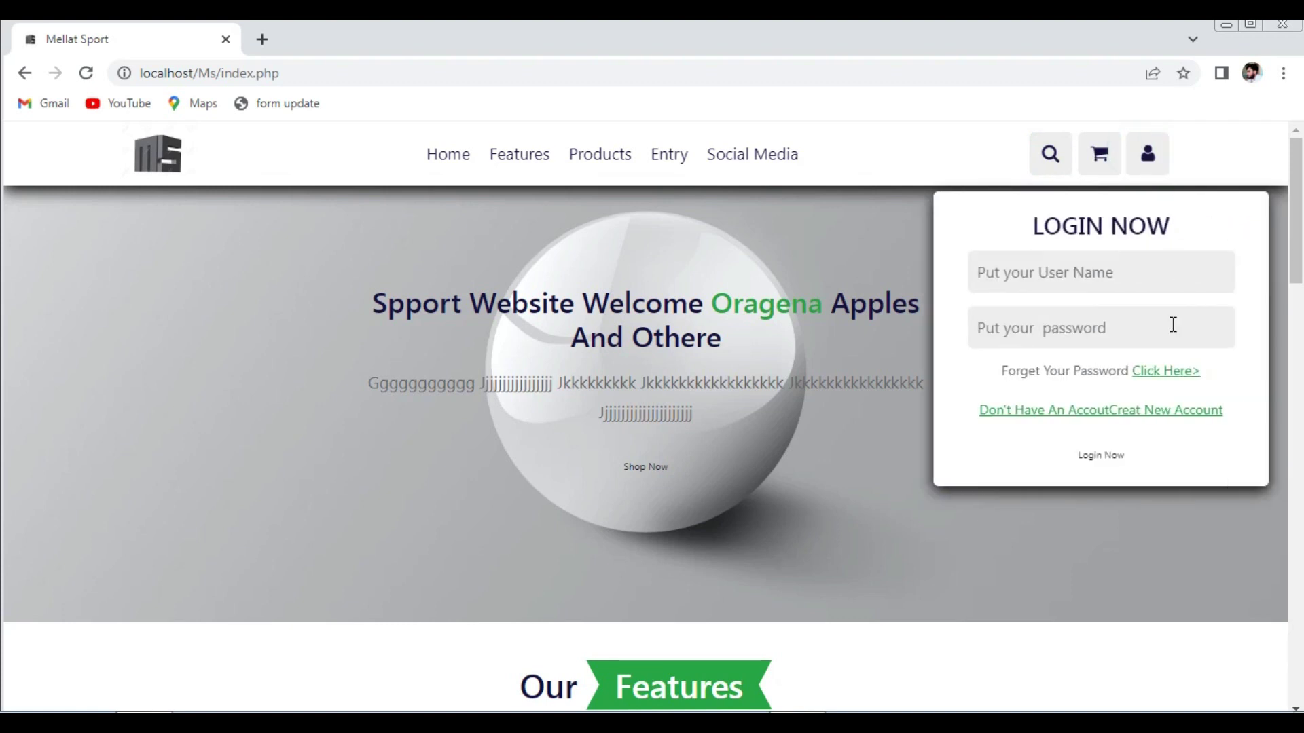
left_click(1173, 410)
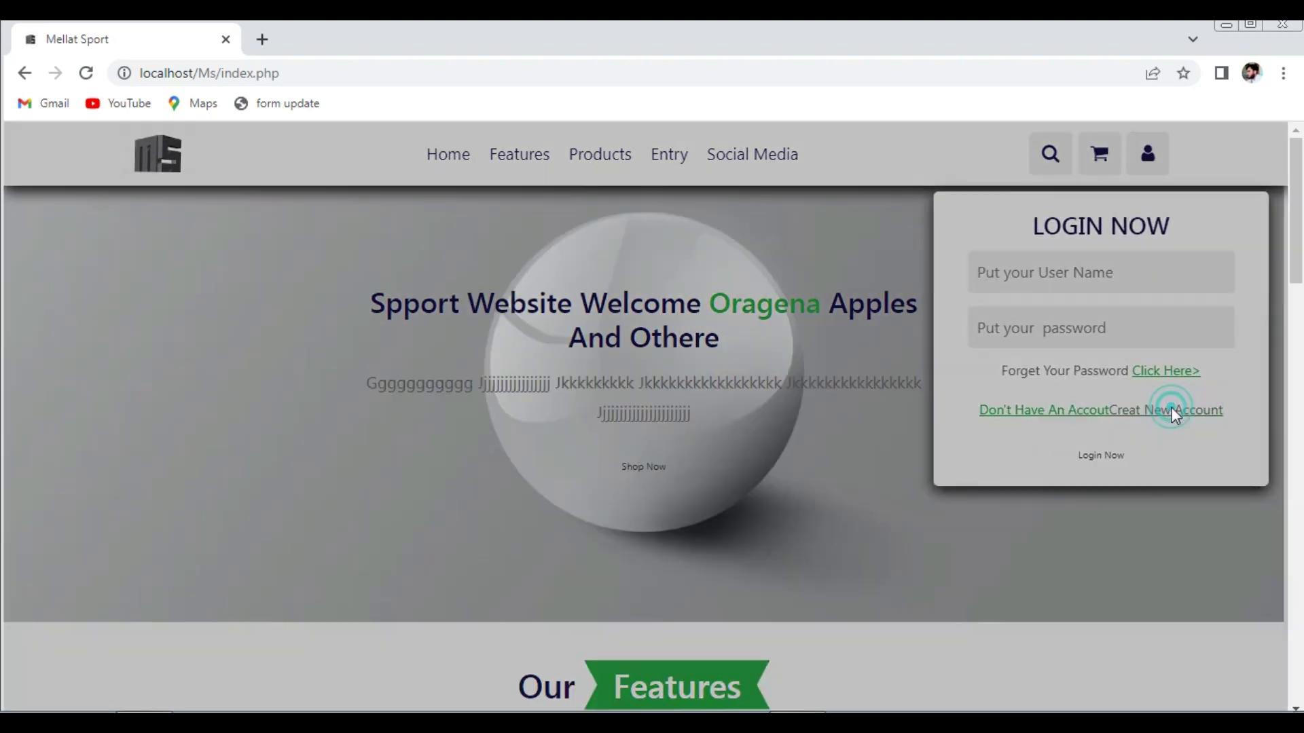
left_click(561, 246)
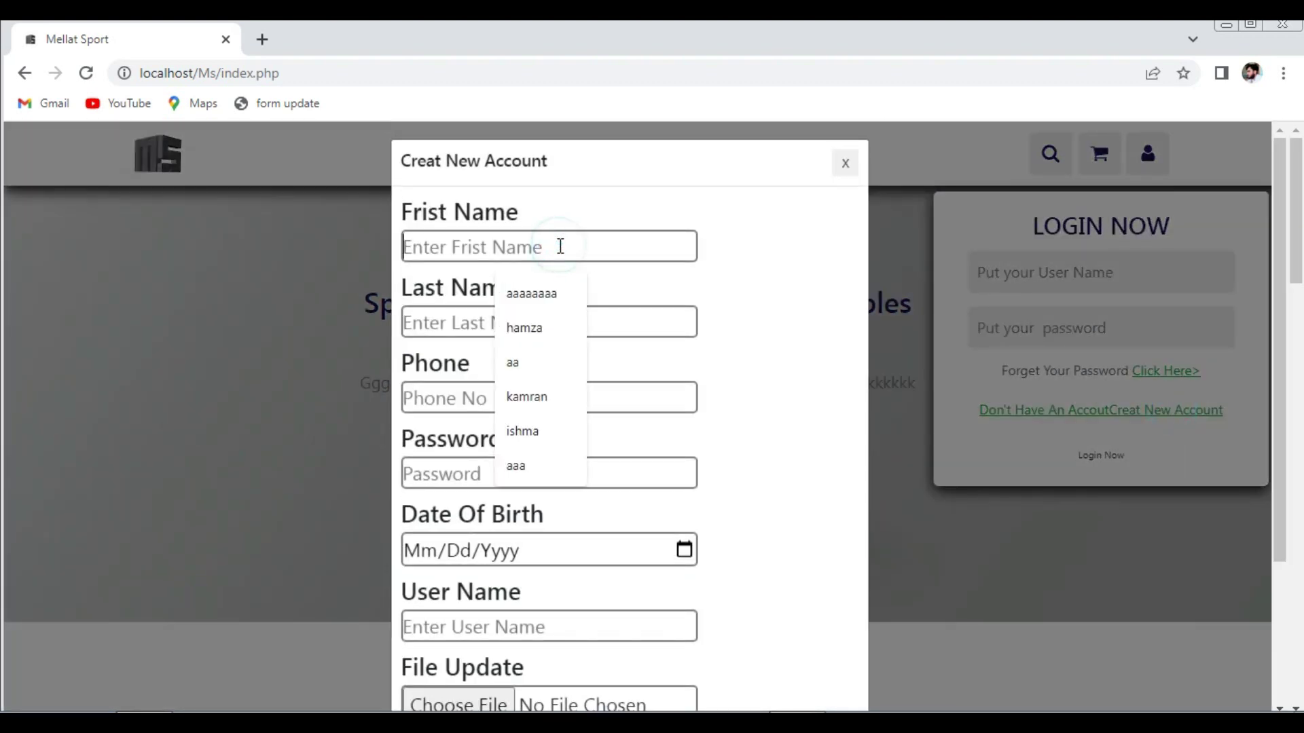
left_click(526, 319)
left_click(533, 320)
left_click(536, 368)
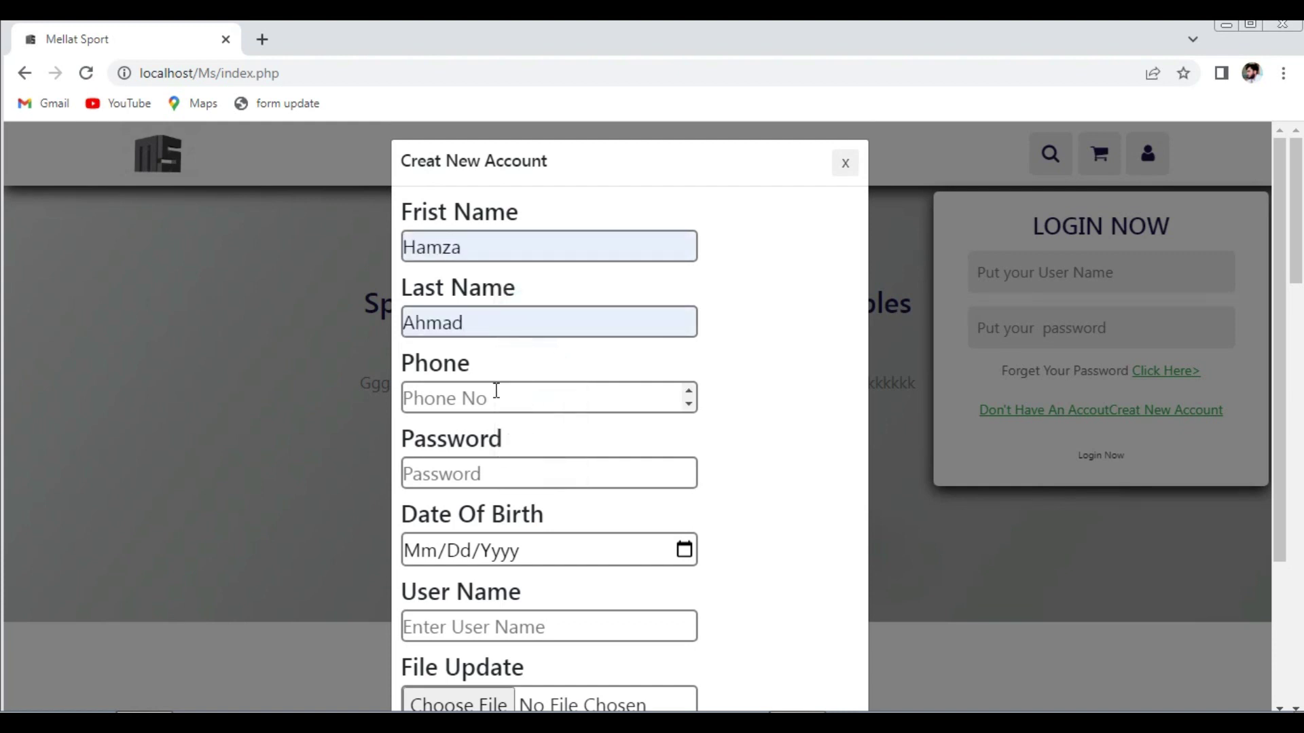
left_click(496, 388)
left_click(533, 441)
- Enter a password, birth date 11/11/001, and a saved user name
left_click(464, 480)
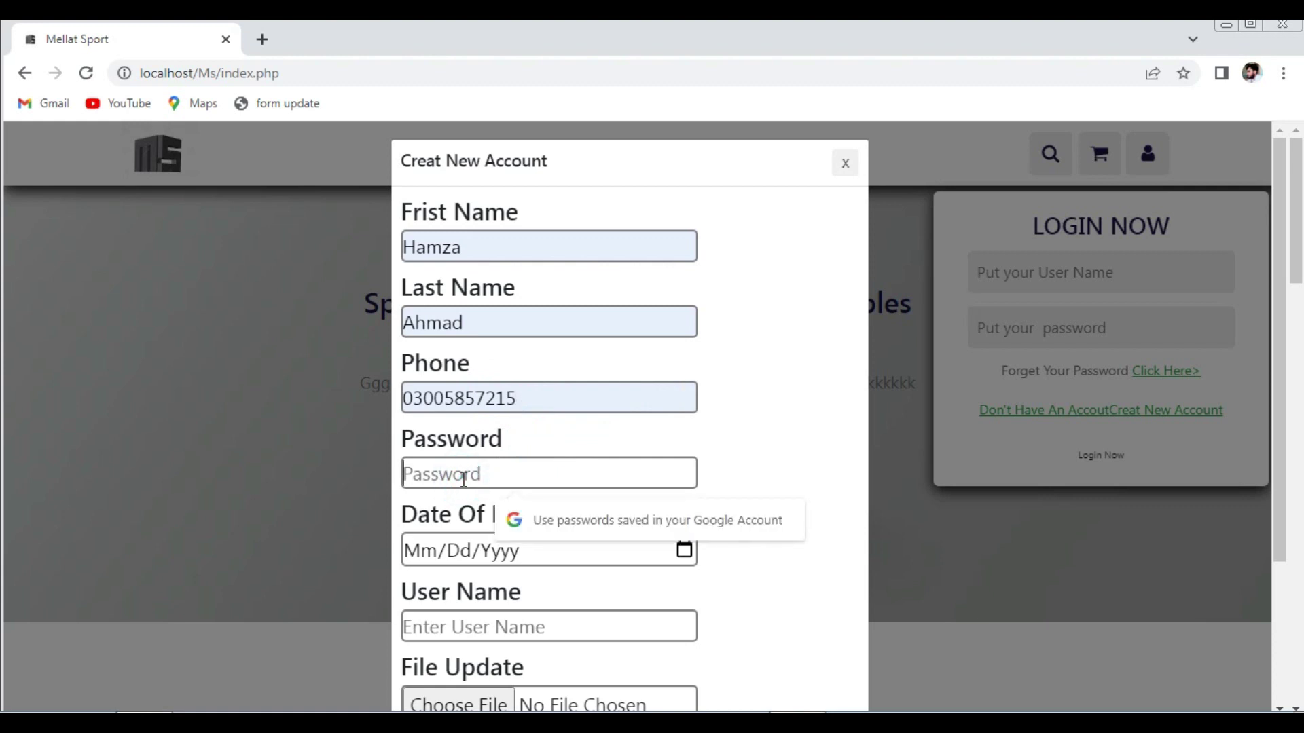
type("1234")
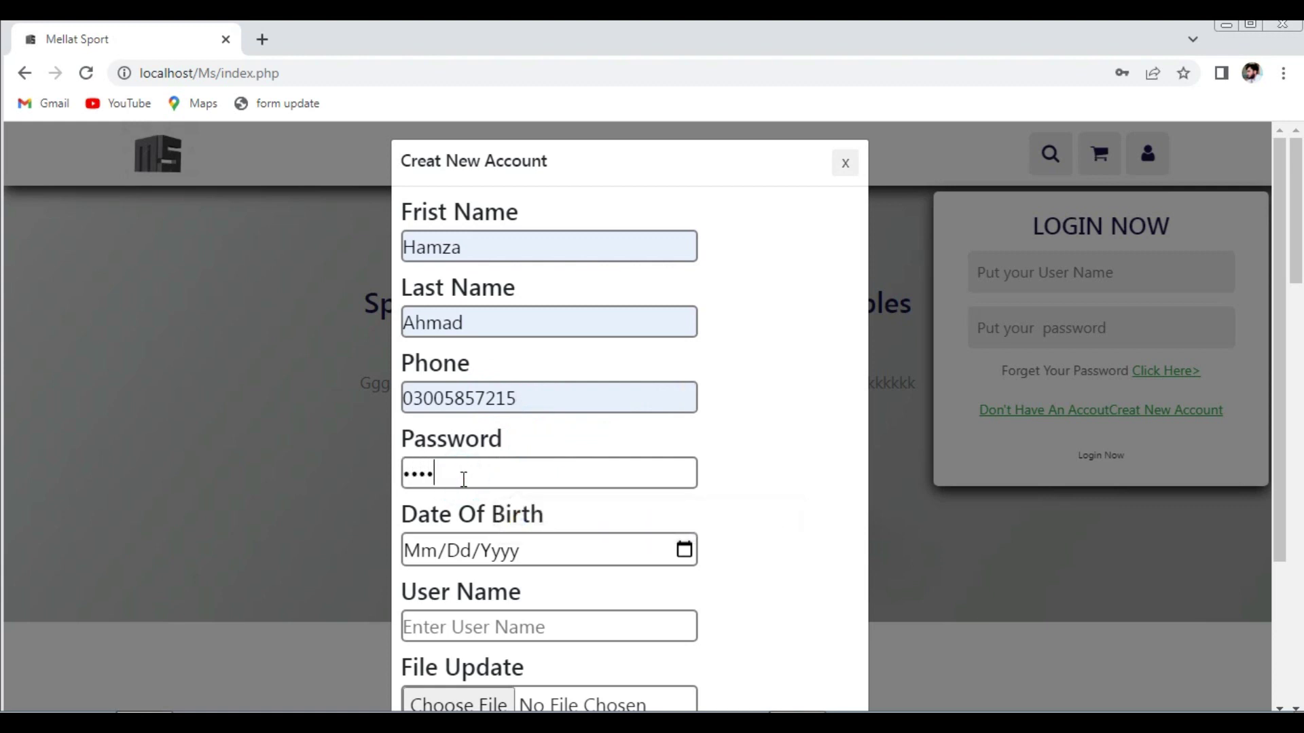
left_click(422, 561)
type("11/1")
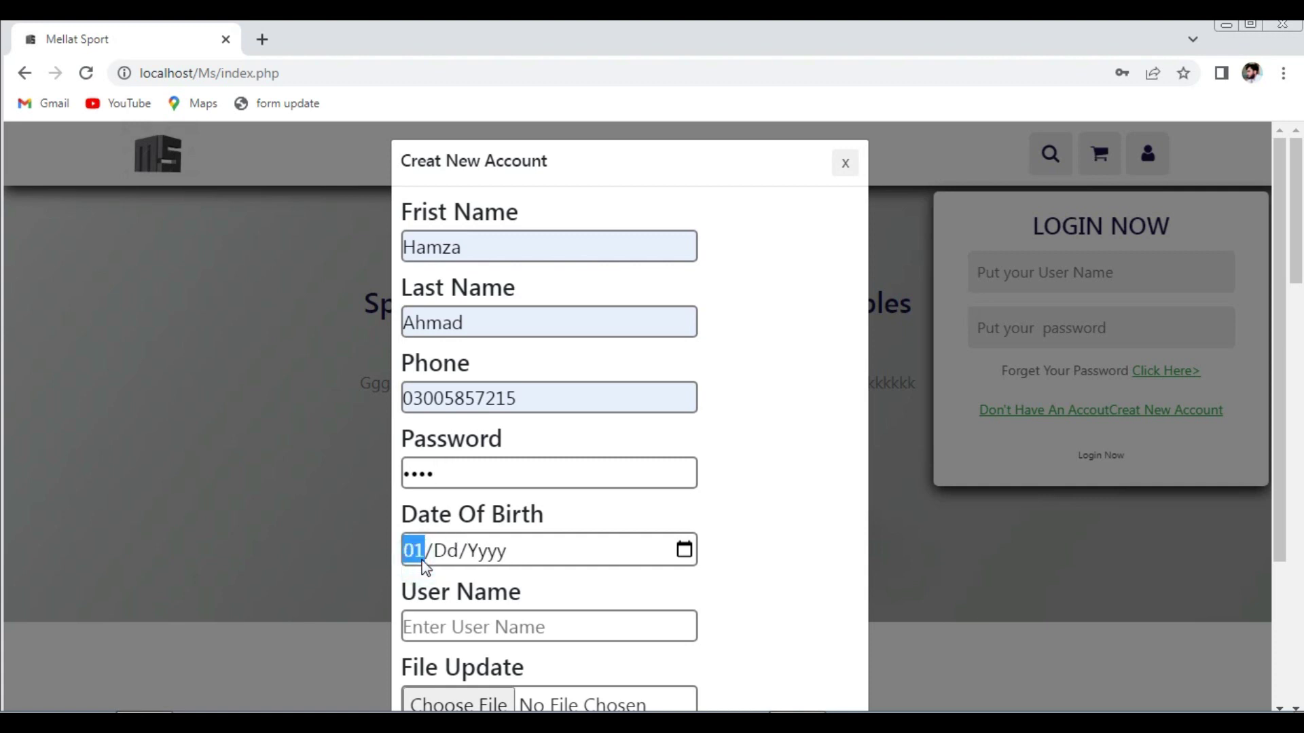
type("1/0011")
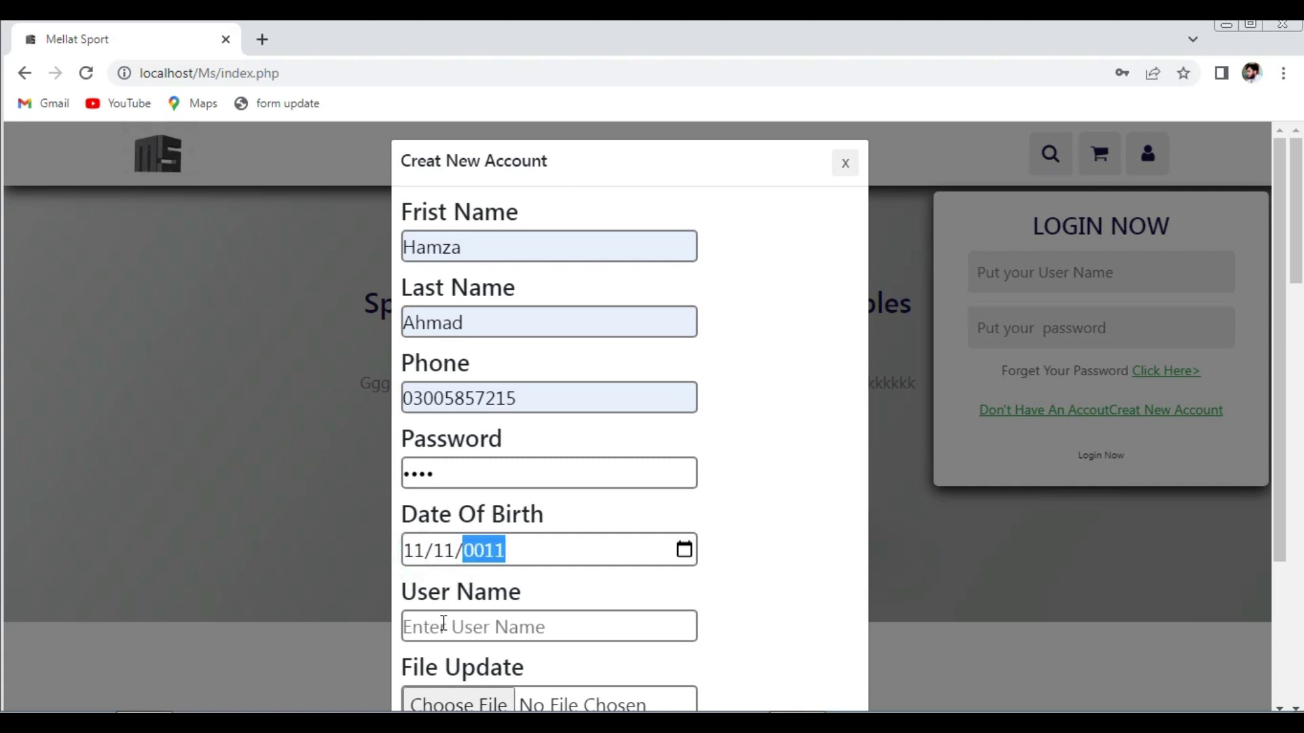
left_click(444, 624)
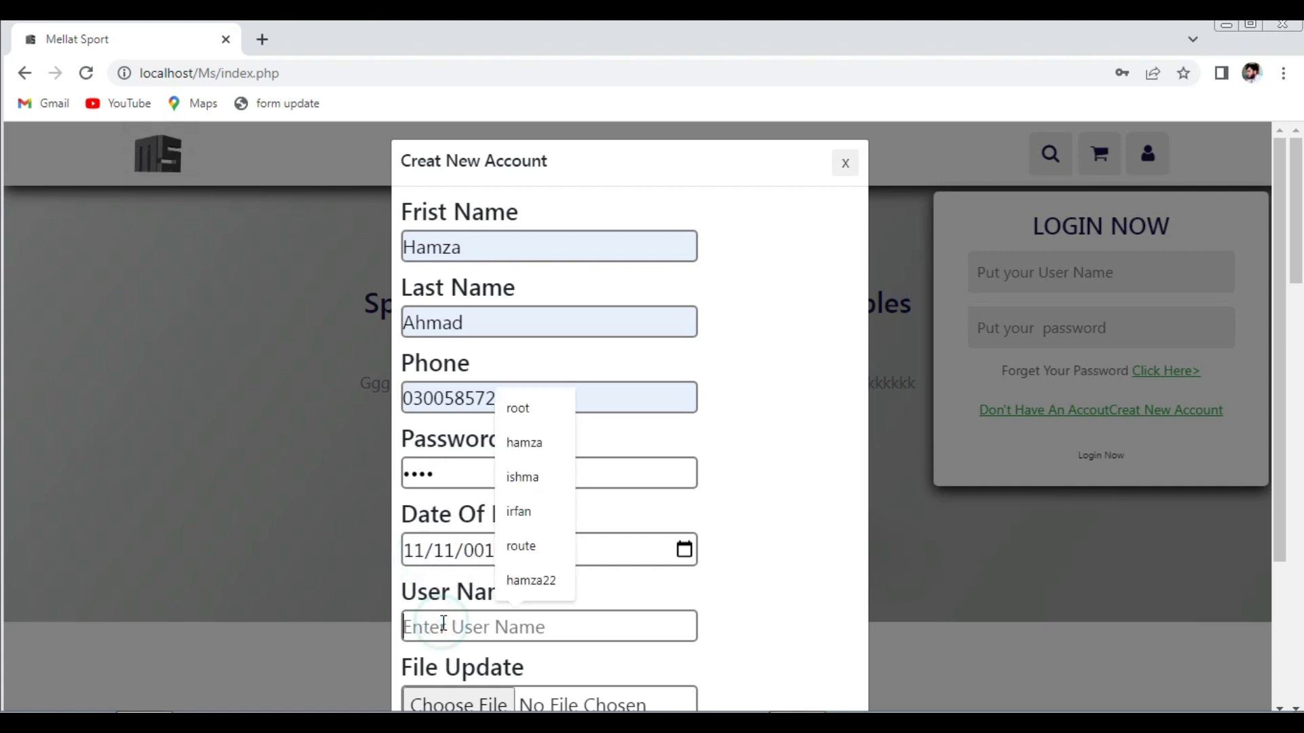
left_click(514, 482)
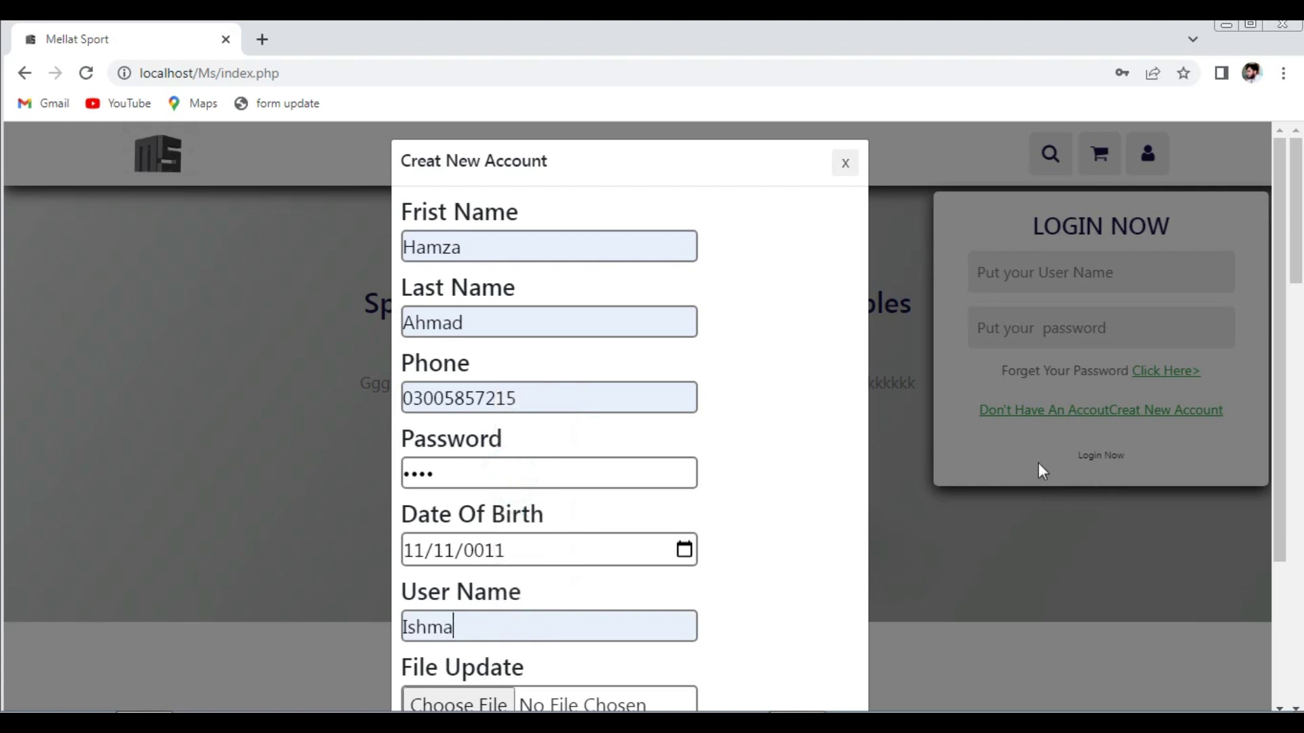
- Replace the first and last names with different saved suggestions, then start choosing a profile picture
double_click(496, 240)
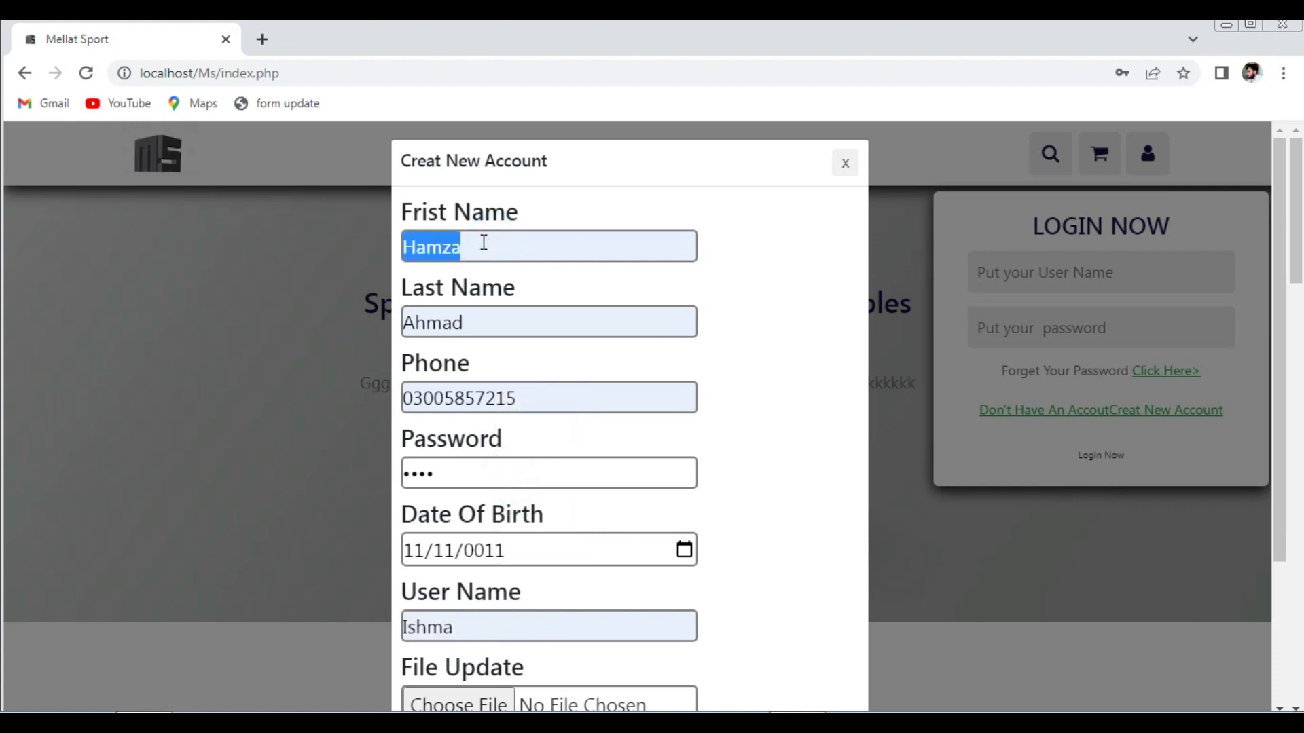
type("Ish")
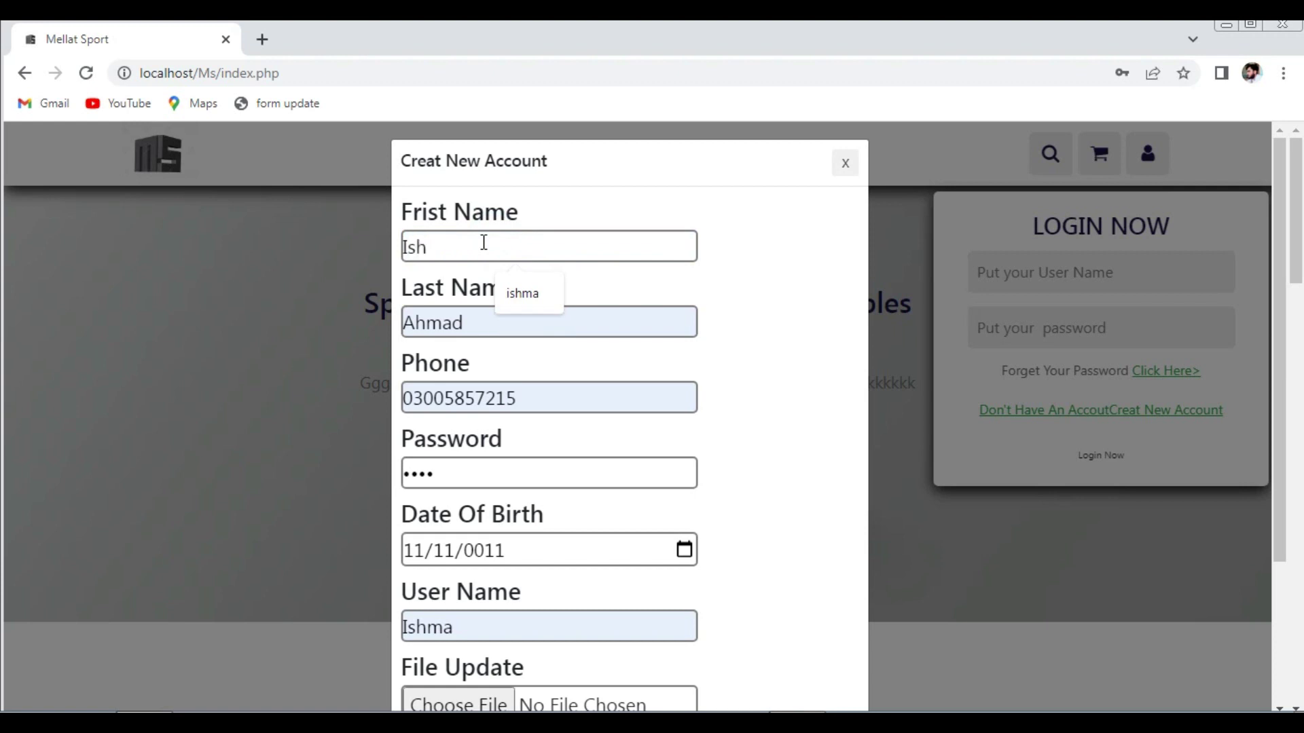
left_click(539, 298)
double_click(512, 320)
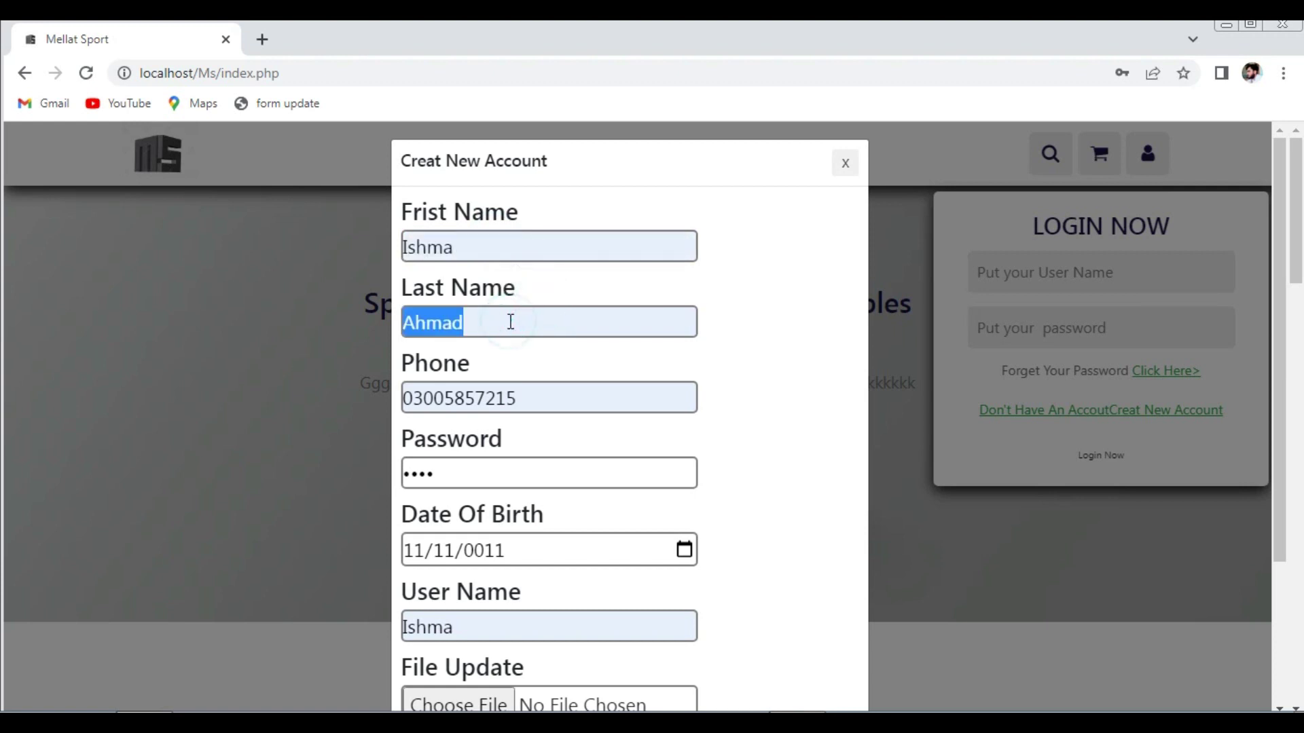
type("Kha")
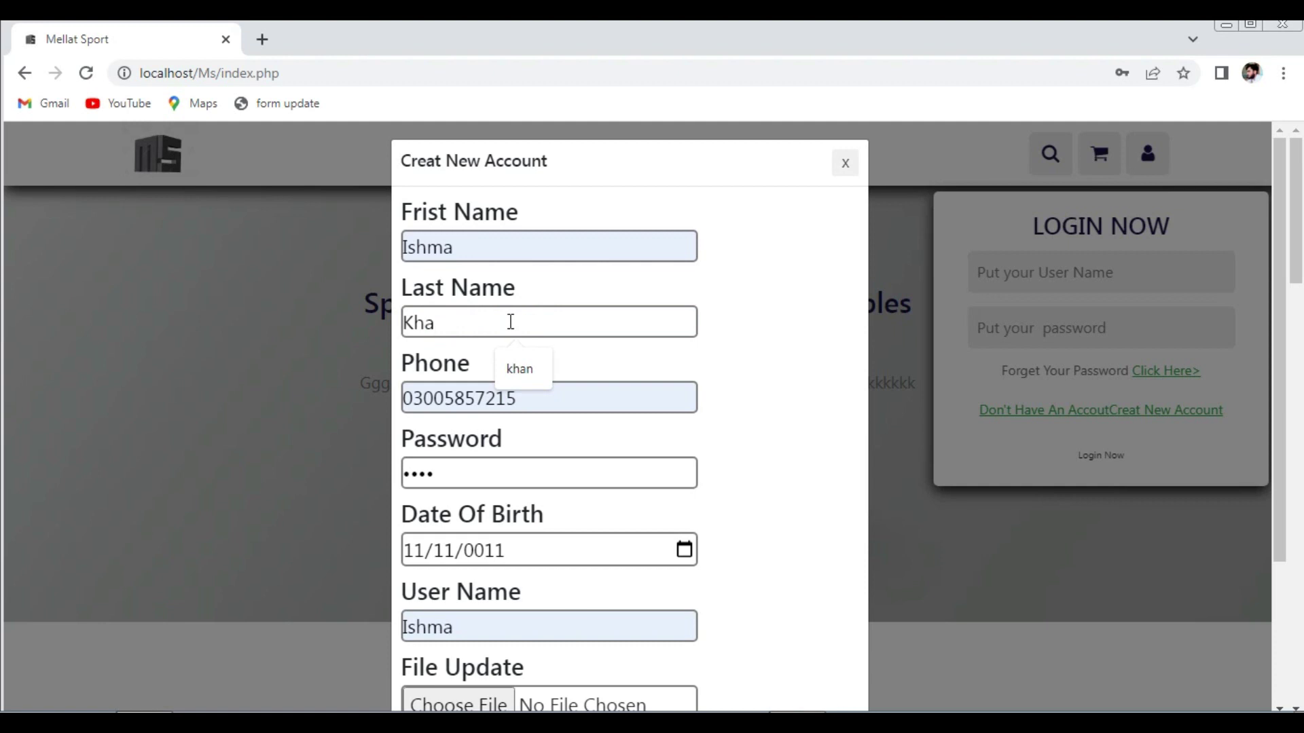
left_click(516, 363)
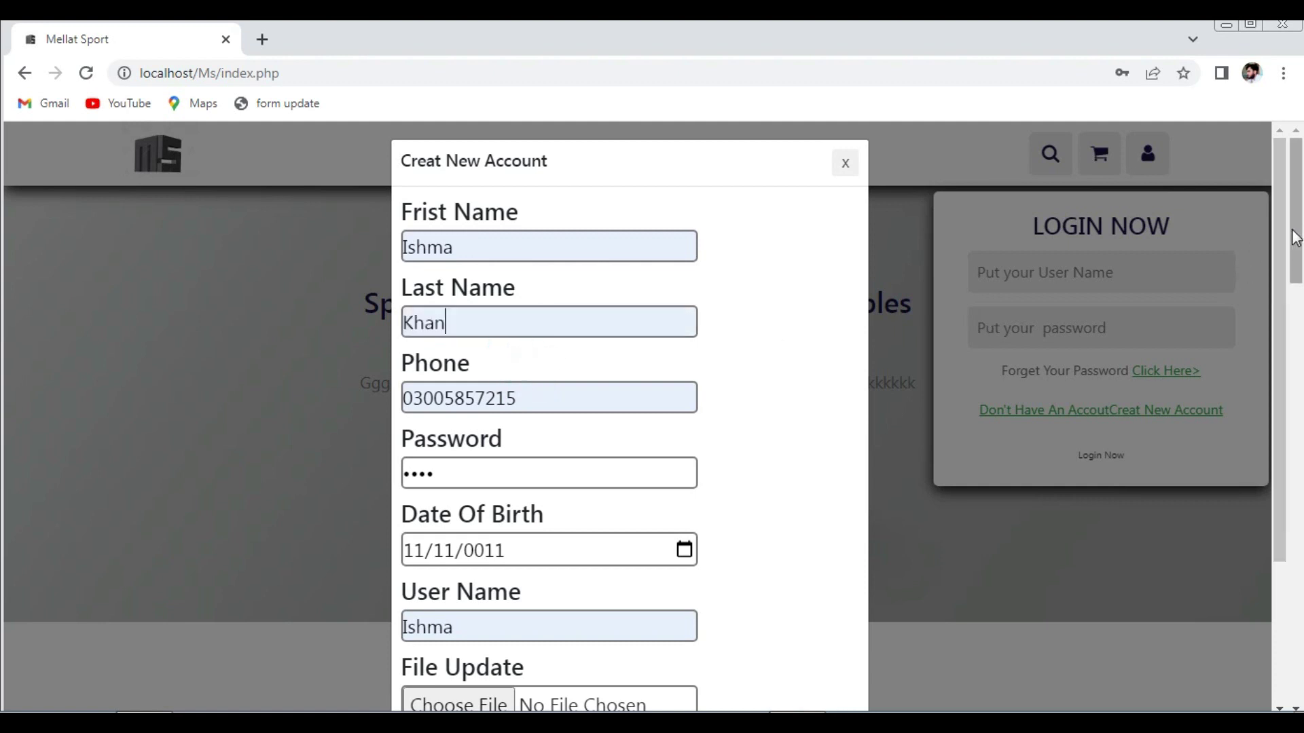
left_click_drag(1294, 239, 1297, 432)
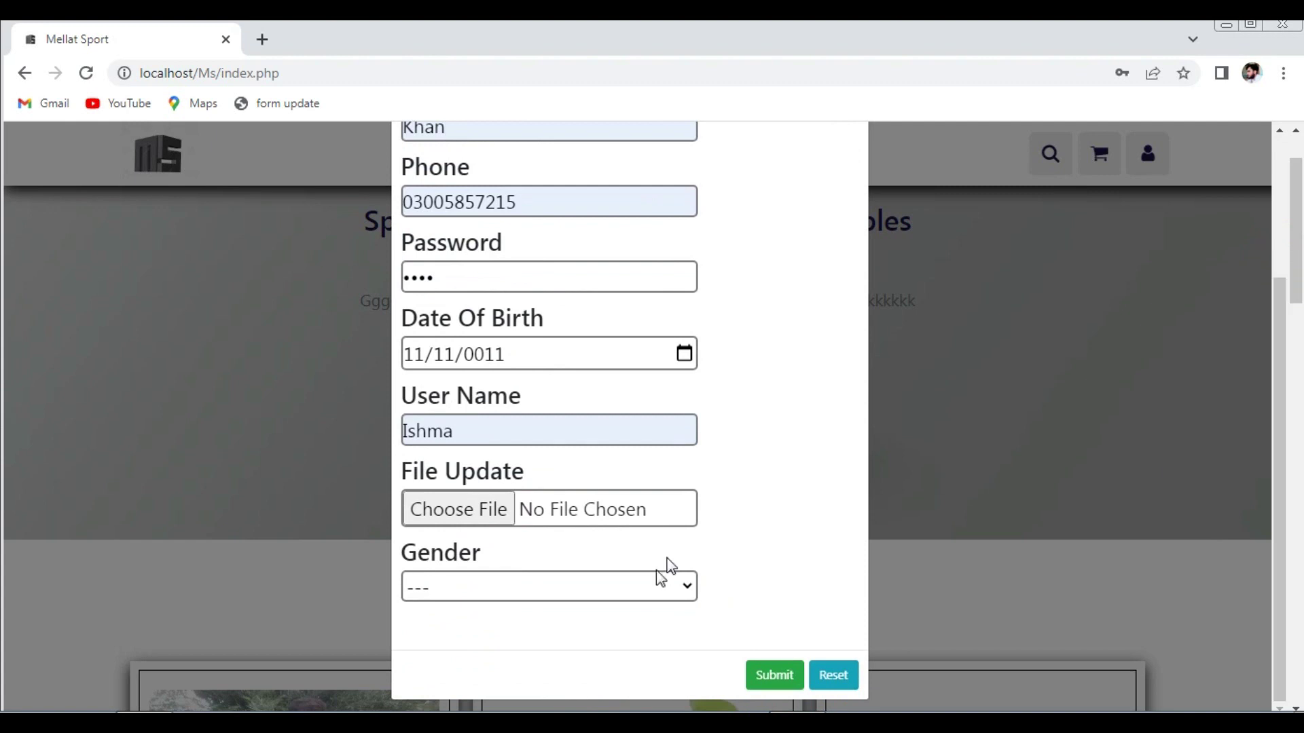
left_click(488, 507)
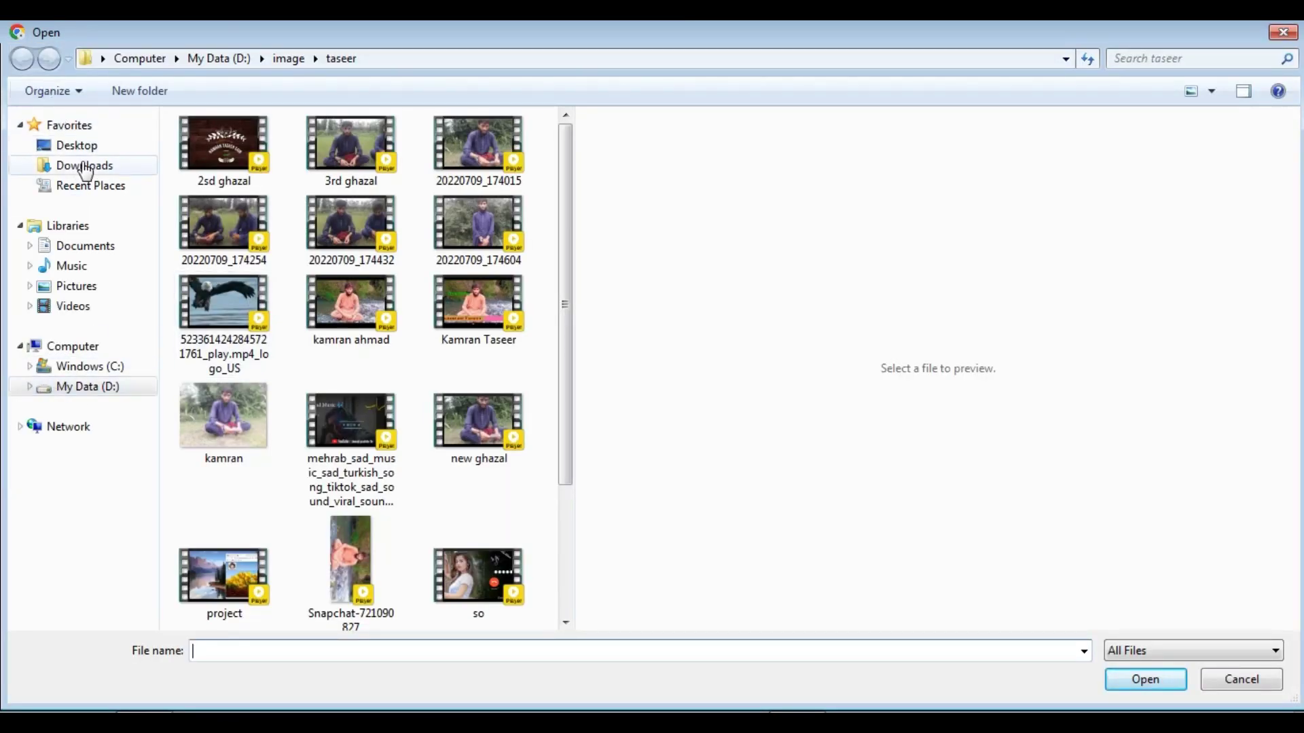
- Attach pic-4.Png from the Desktop's img folder as the account's profile picture
left_click(74, 144)
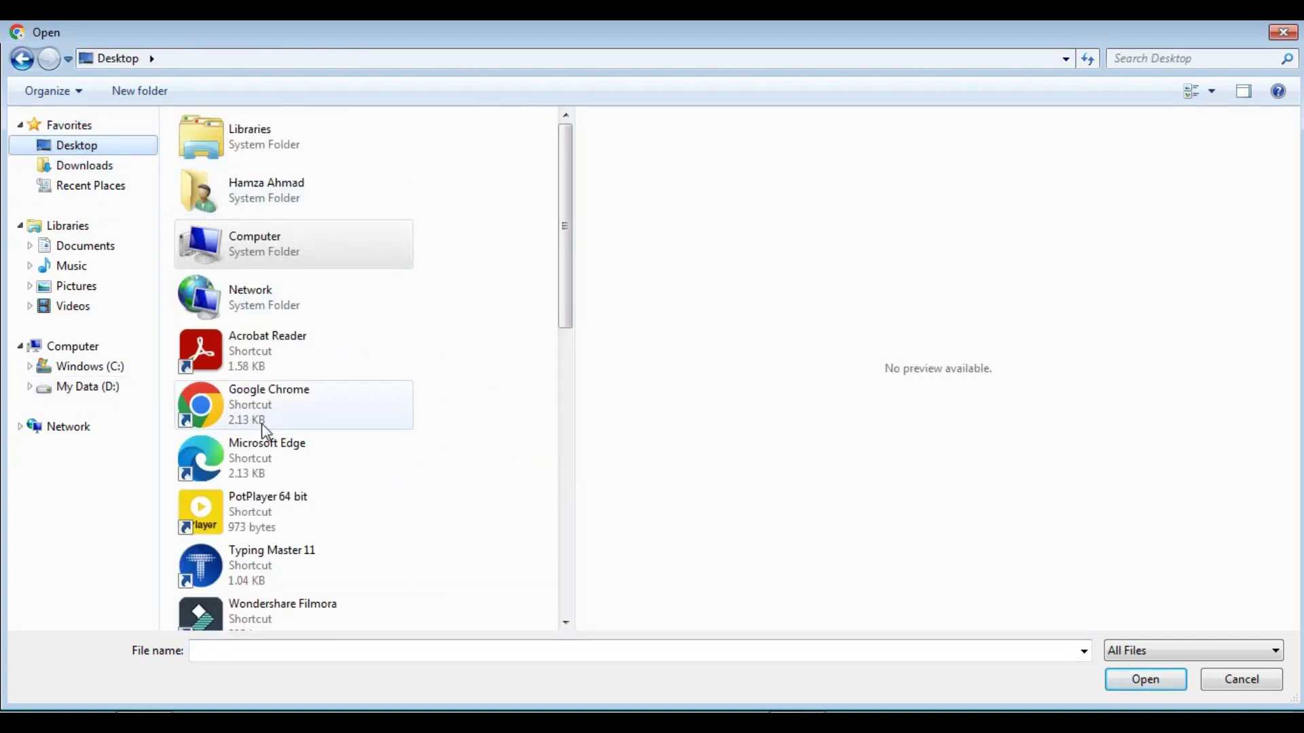
left_click_drag(567, 293, 577, 414)
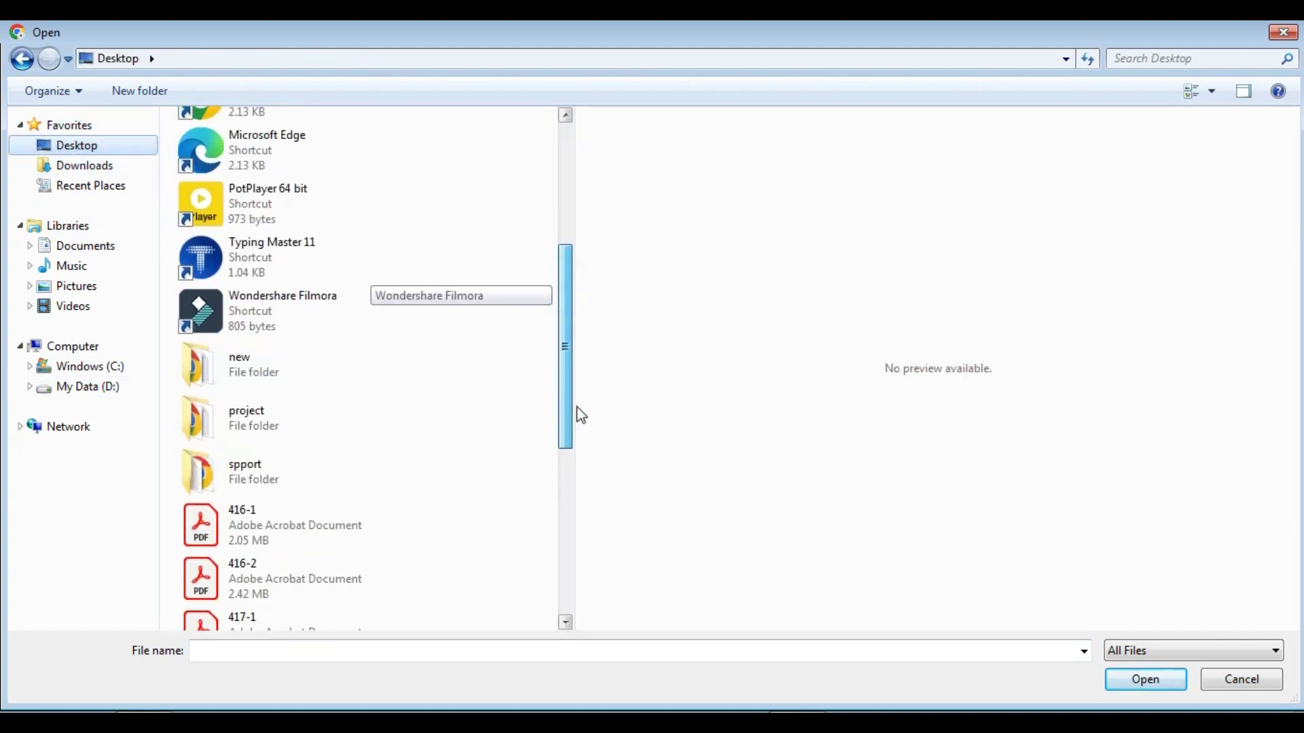
double_click(282, 373)
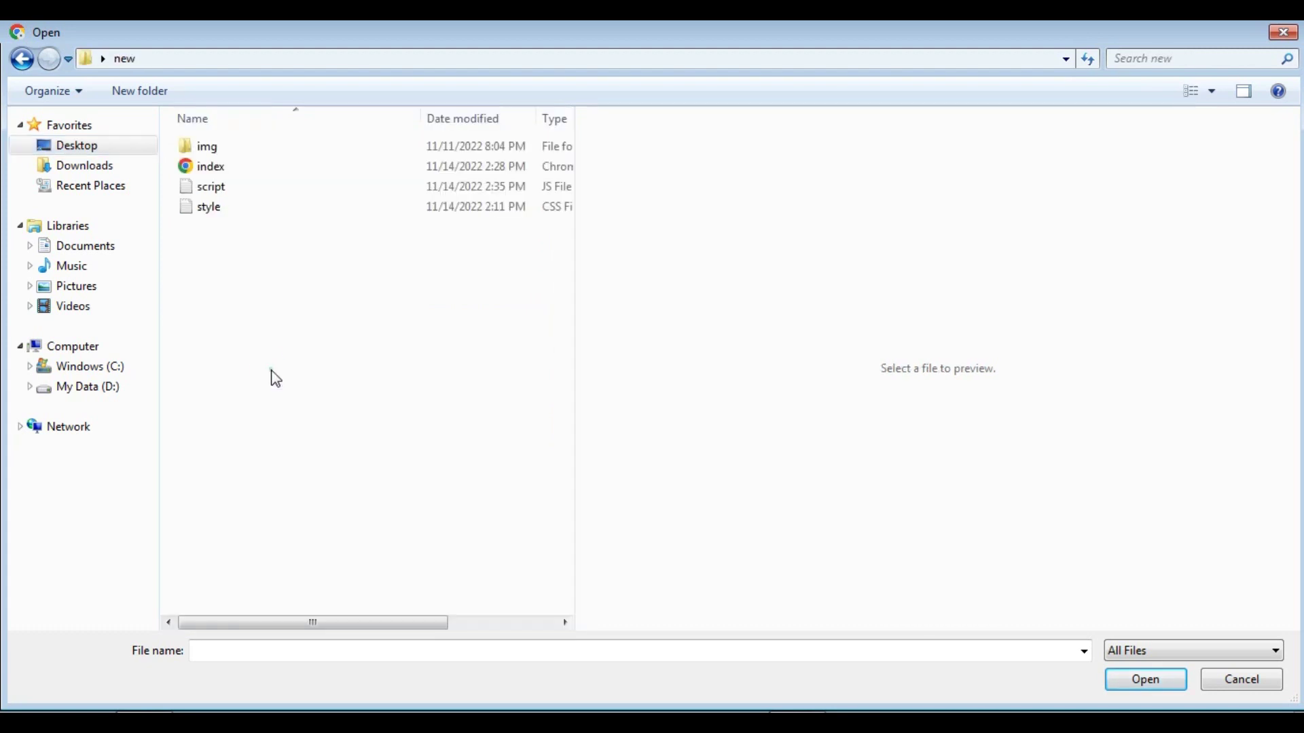
double_click(201, 155)
left_click_drag(562, 284, 566, 427)
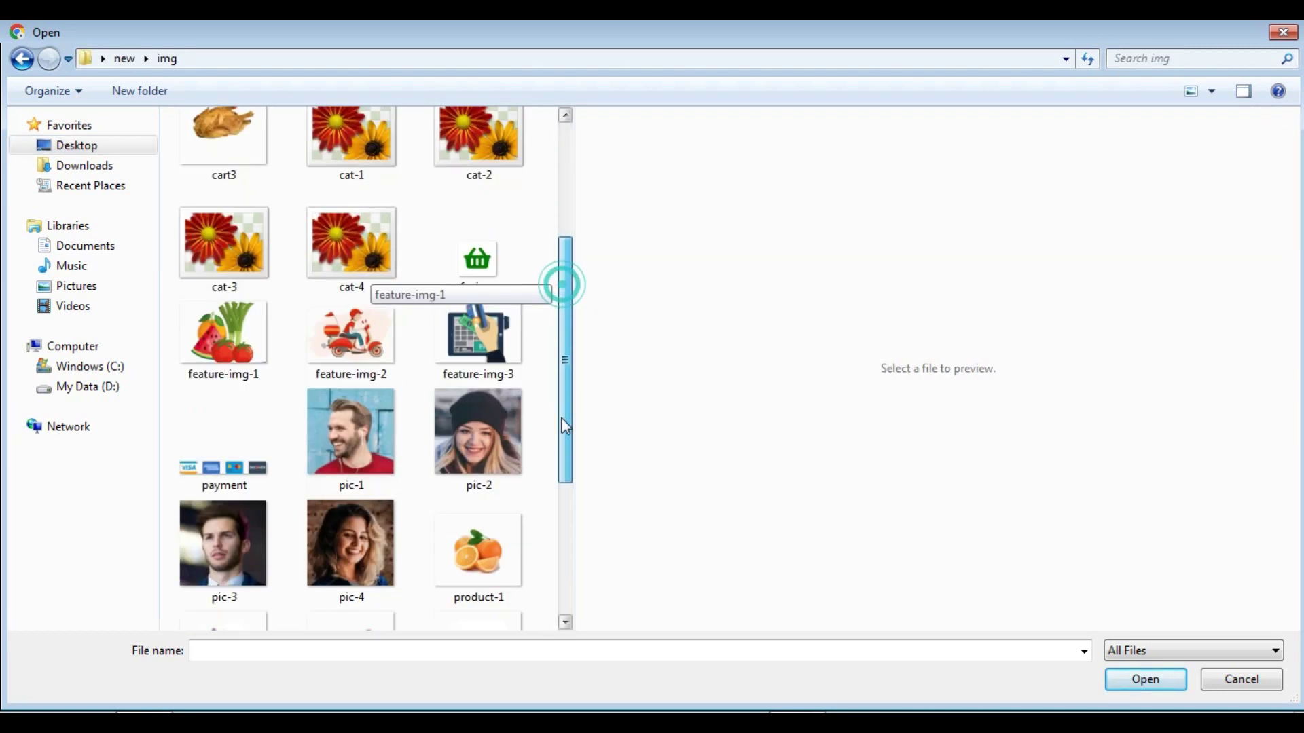
scroll(565, 427, "down", 1)
left_click(350, 458)
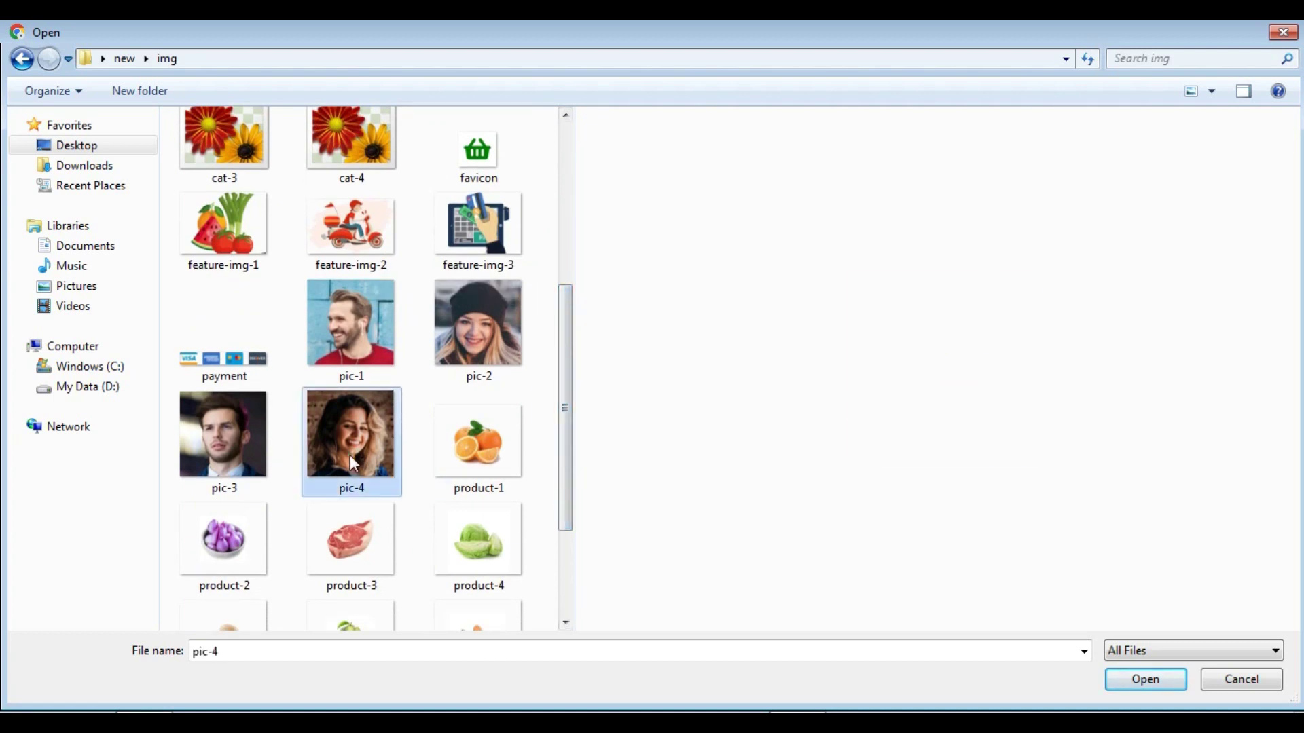
left_click(1122, 686)
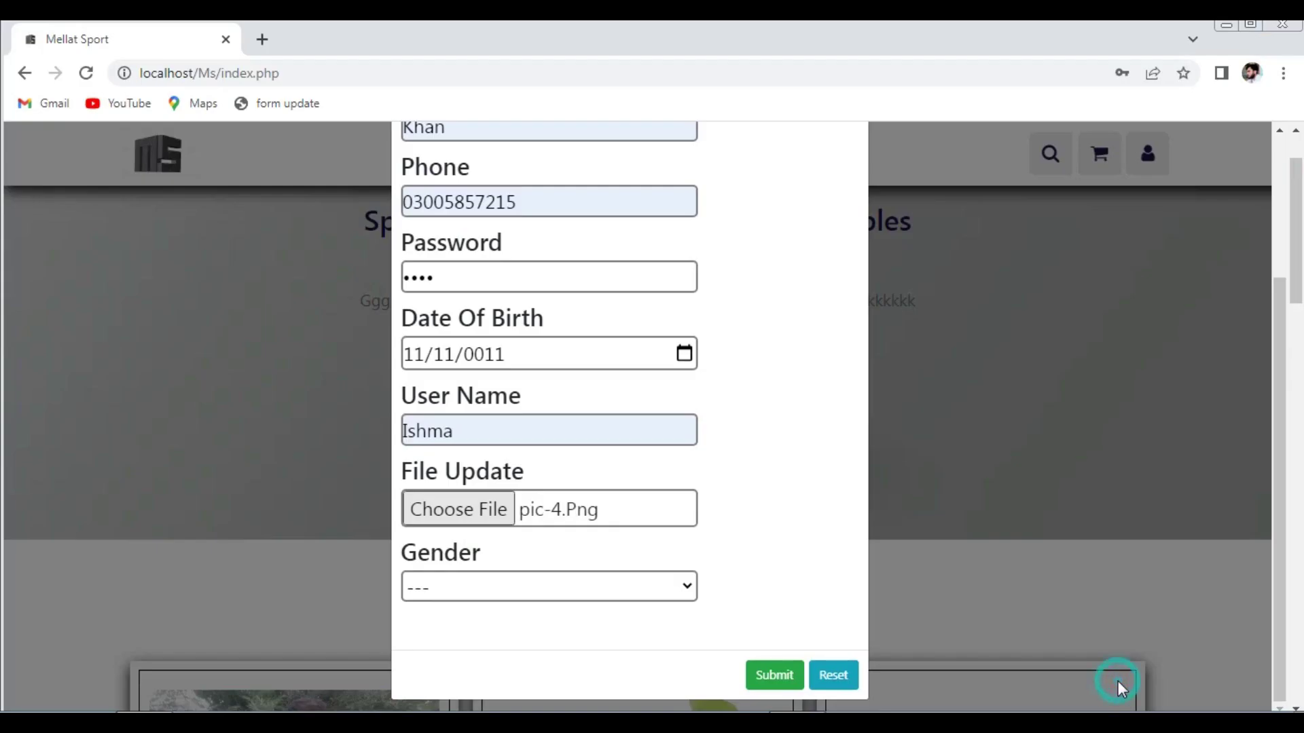
- Set gender to Female, submit the registration, and dismiss the success alert
left_click(469, 591)
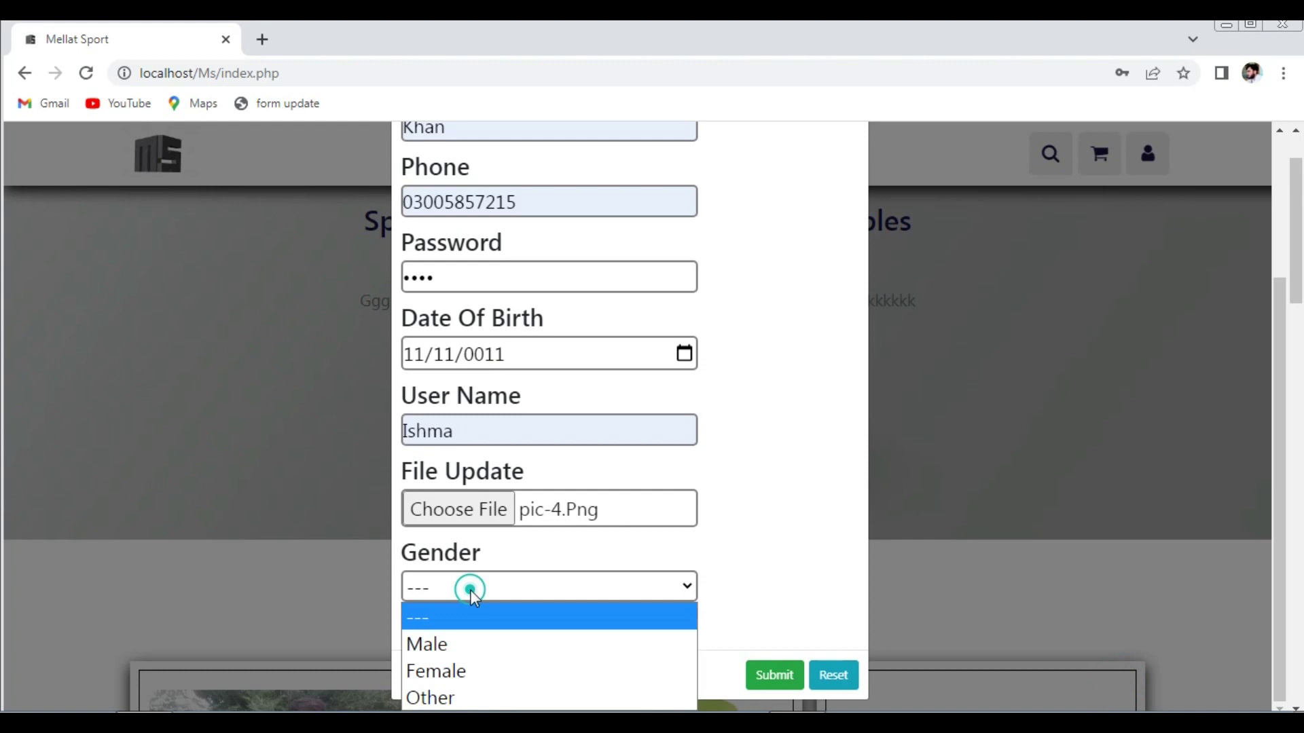
left_click(469, 645)
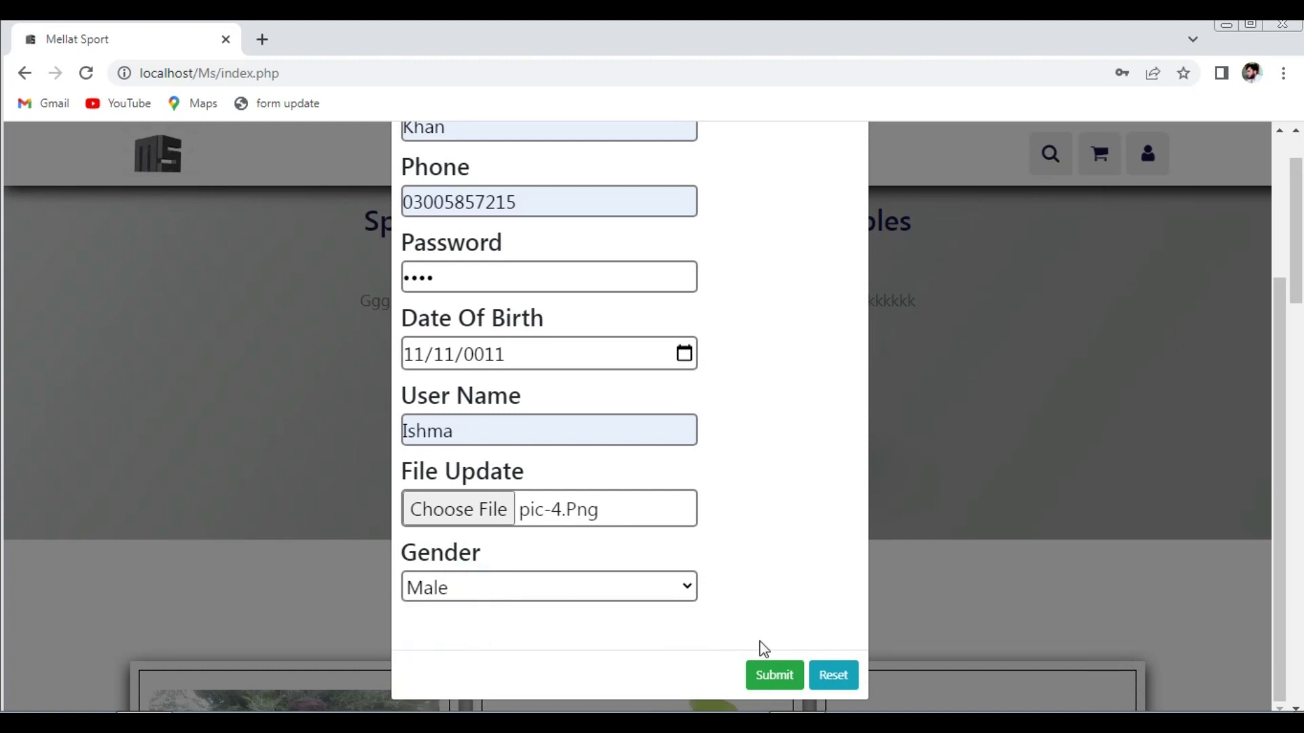
left_click(682, 588)
left_click(616, 675)
left_click(766, 677)
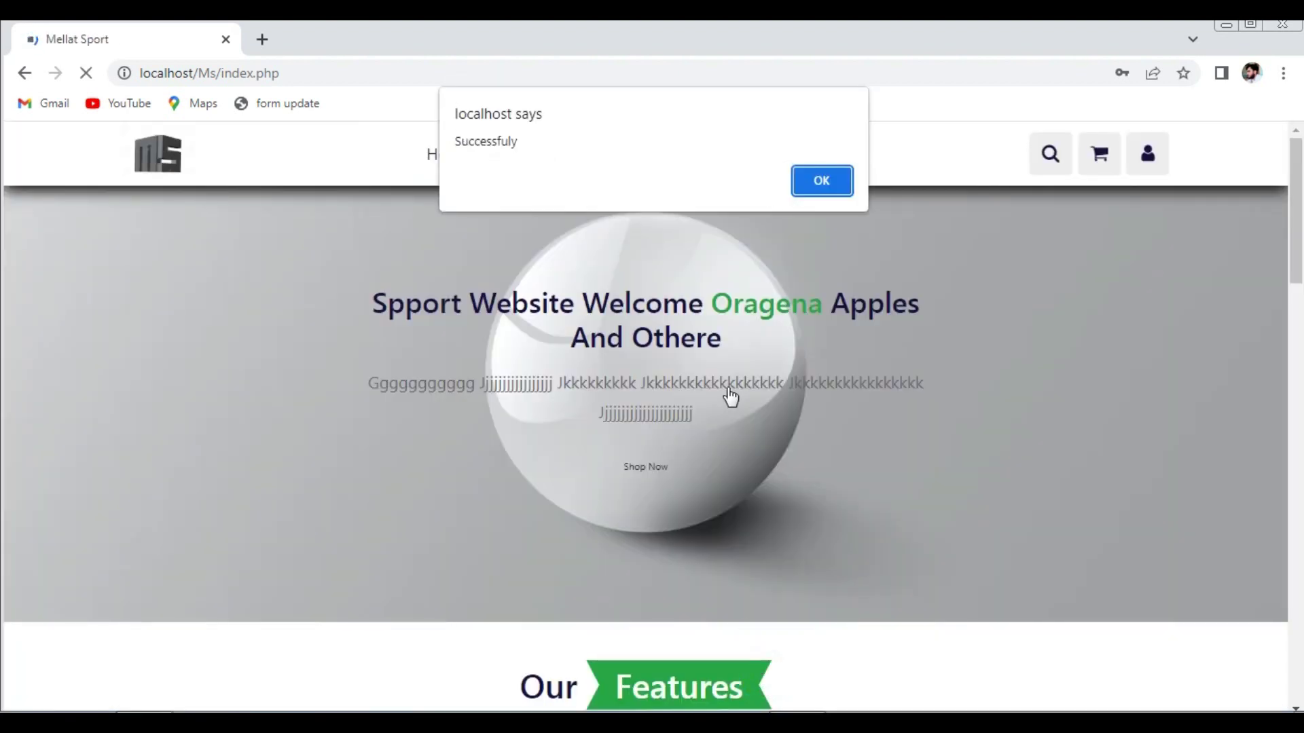
left_click(808, 192)
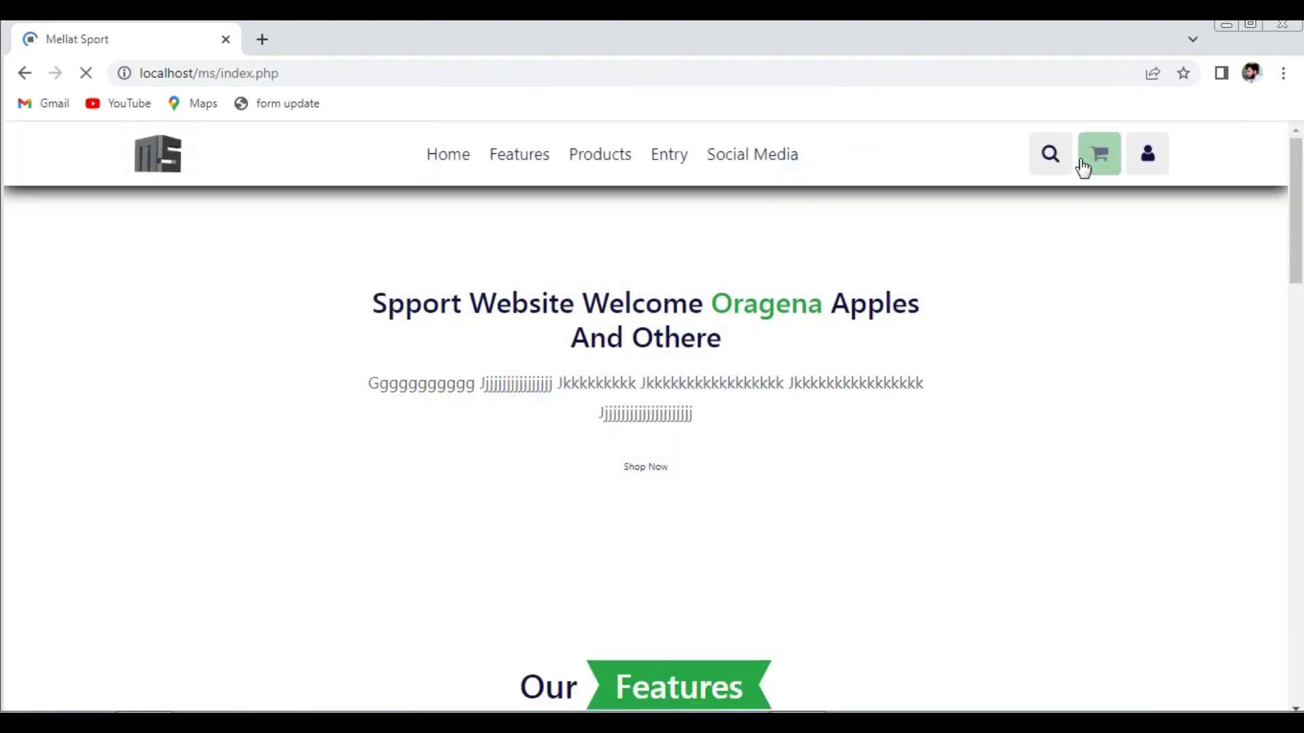
- Log in with the saved user name and password
left_click(1155, 163)
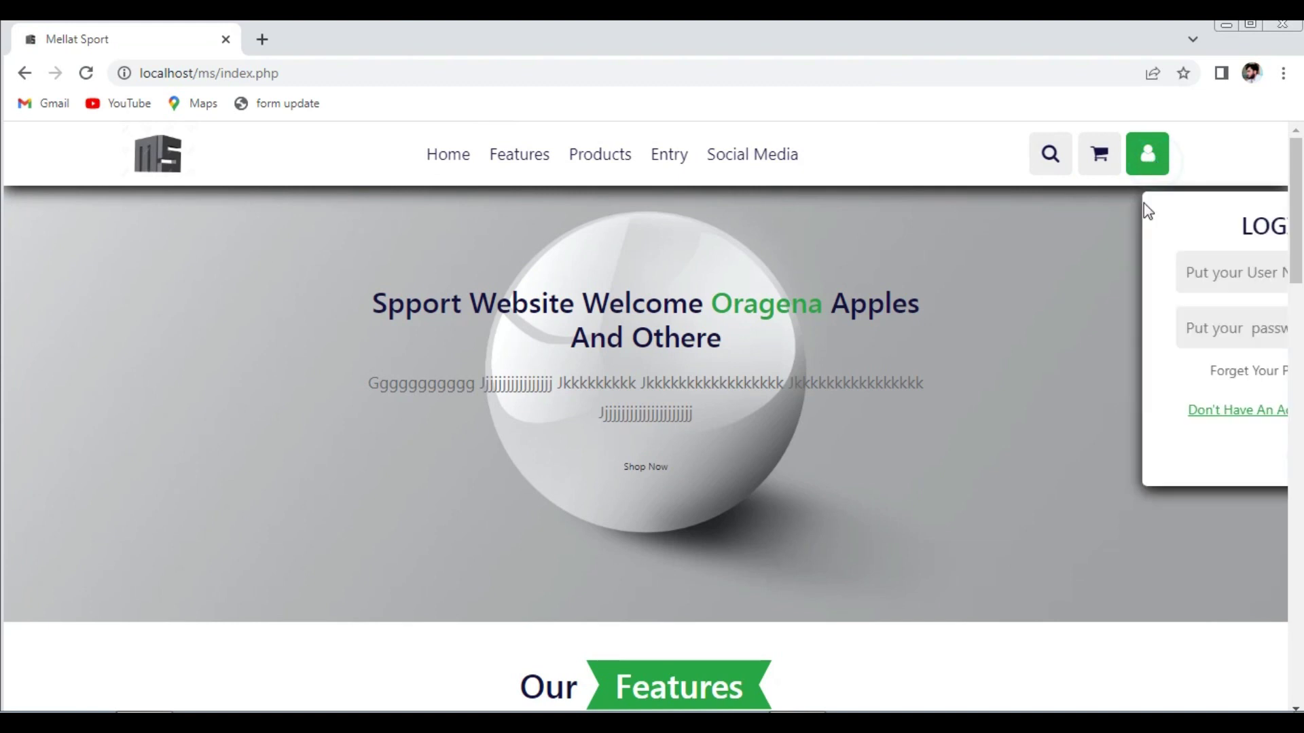
left_click(1104, 267)
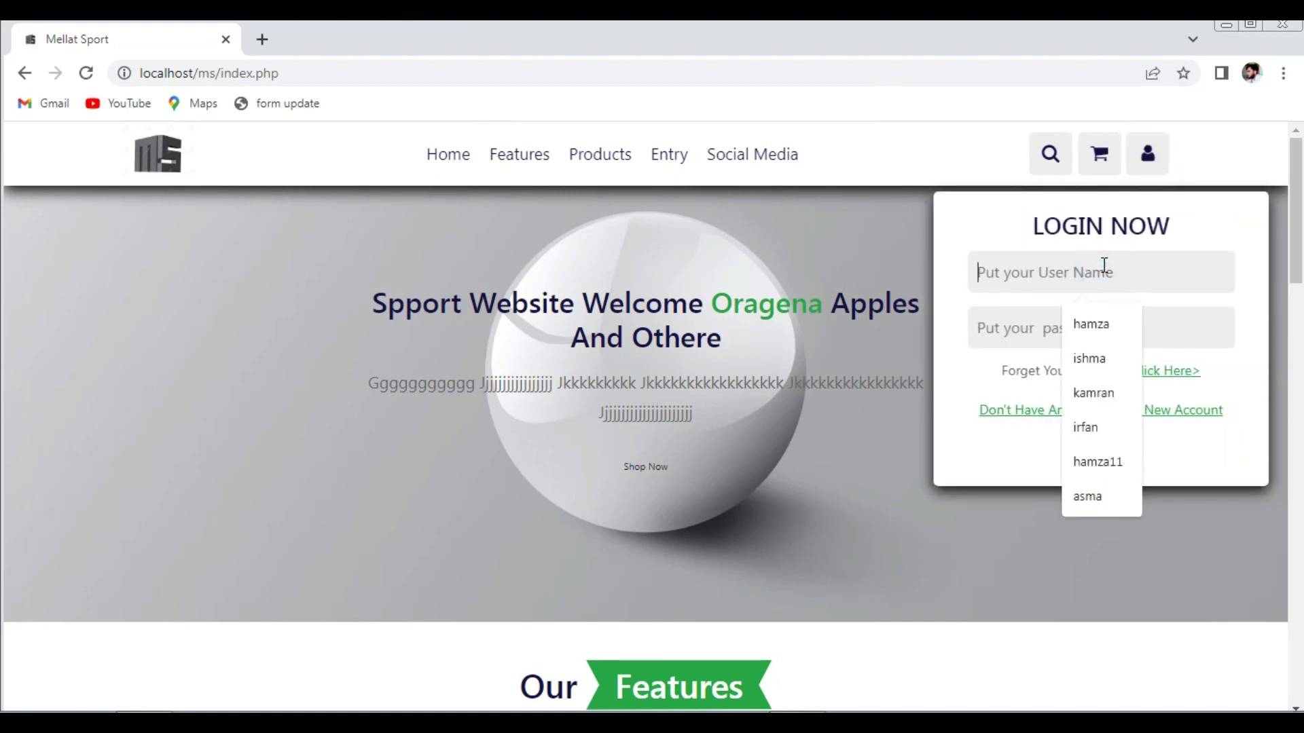
type("i")
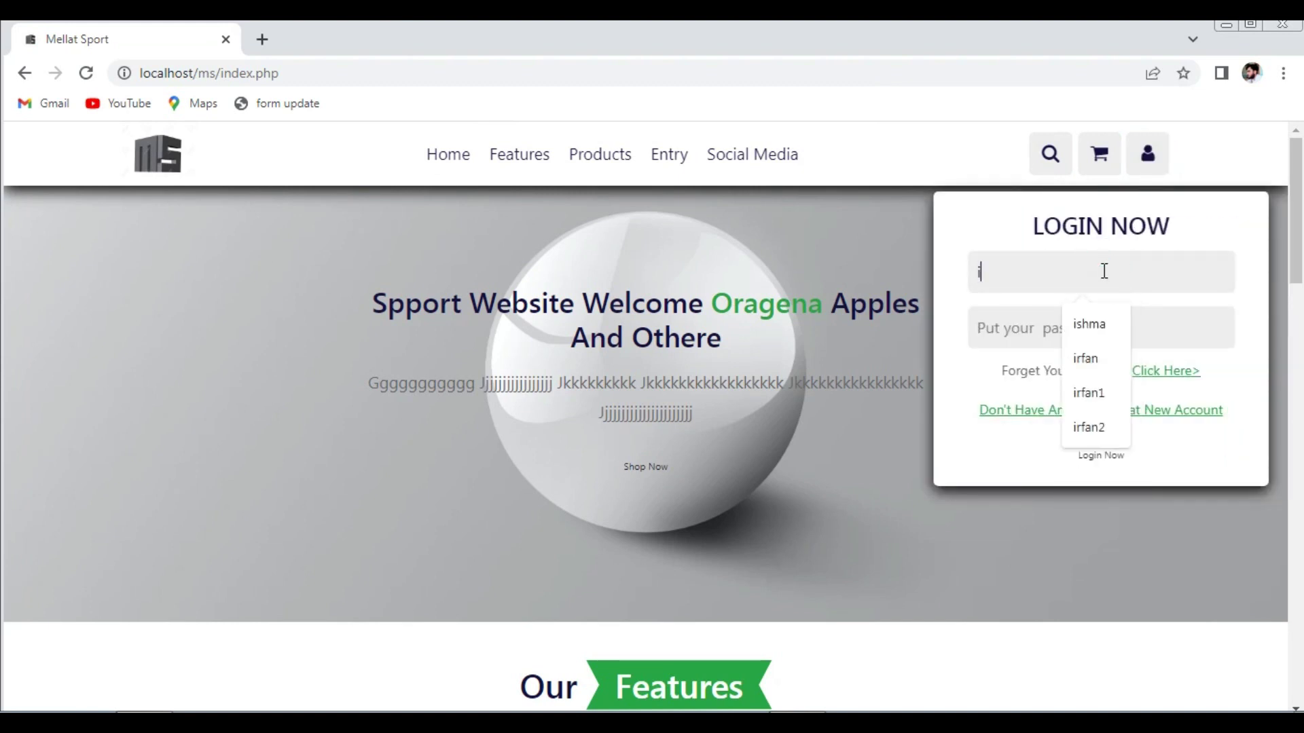
left_click(1095, 317)
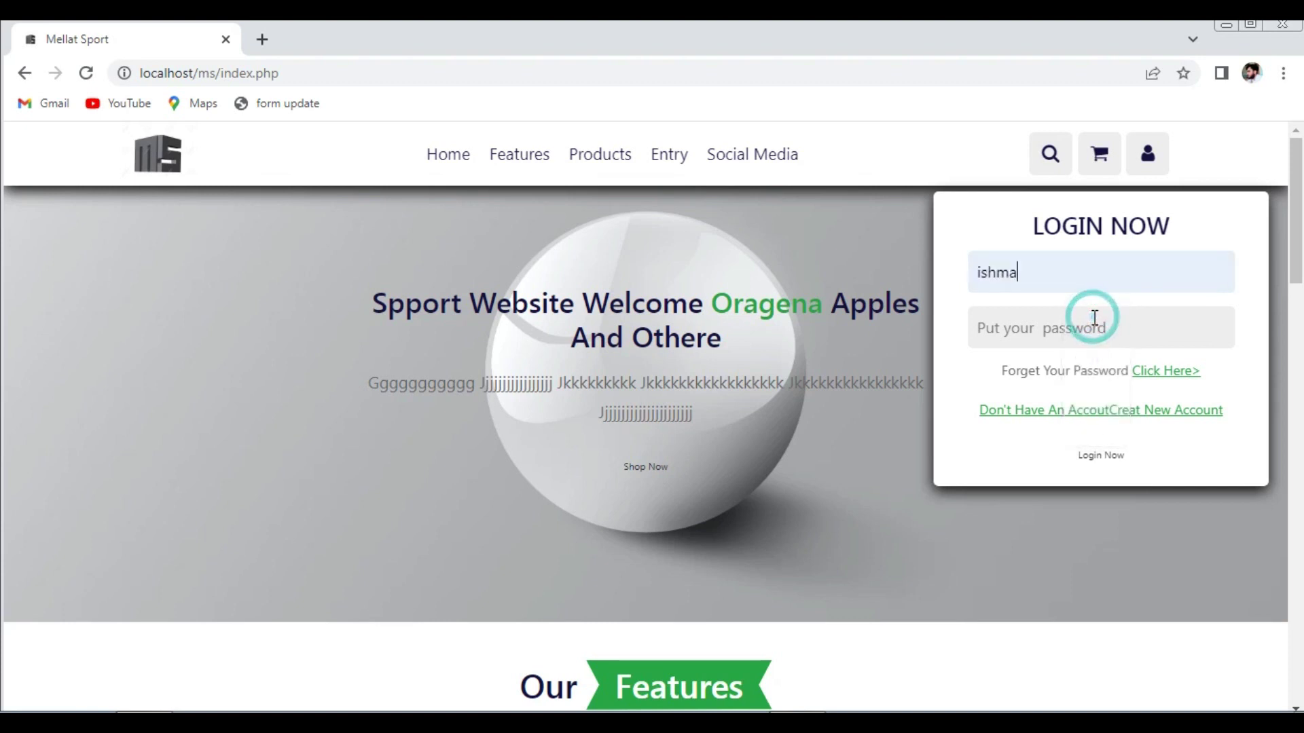
left_click(1095, 317)
type("123")
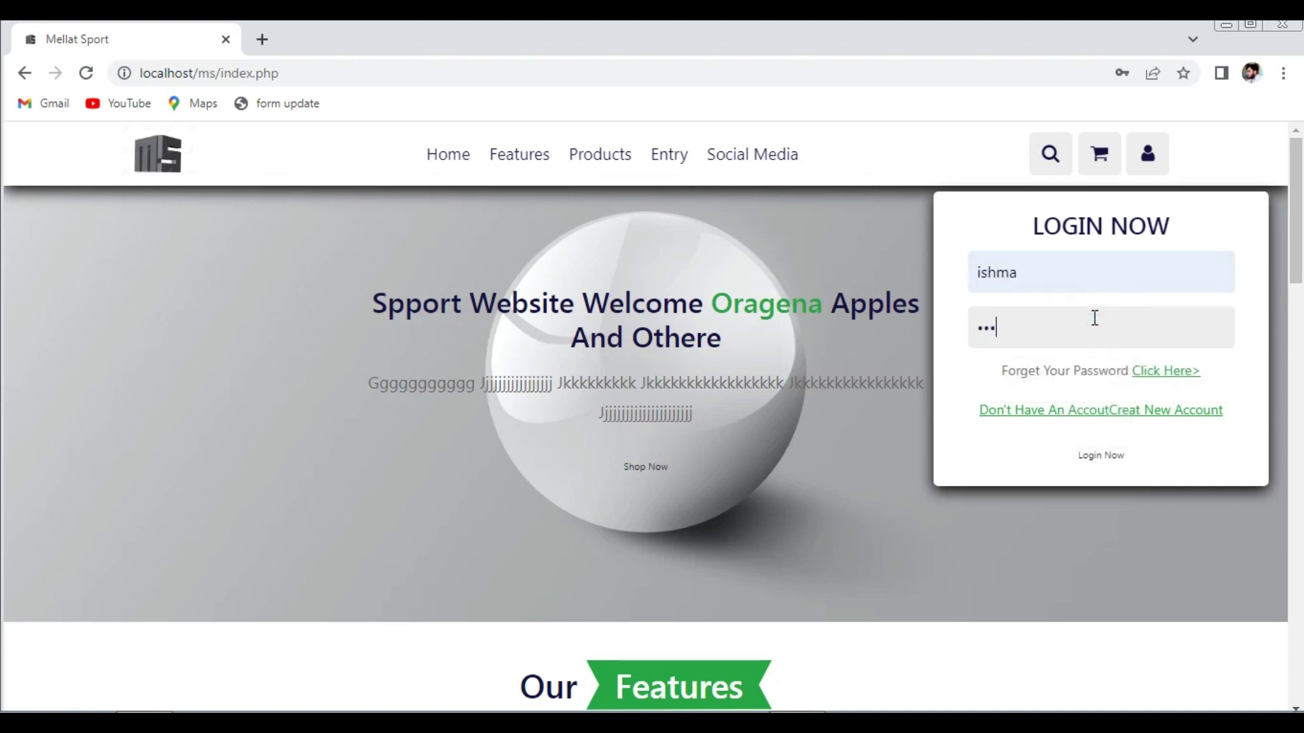
left_click(1111, 456)
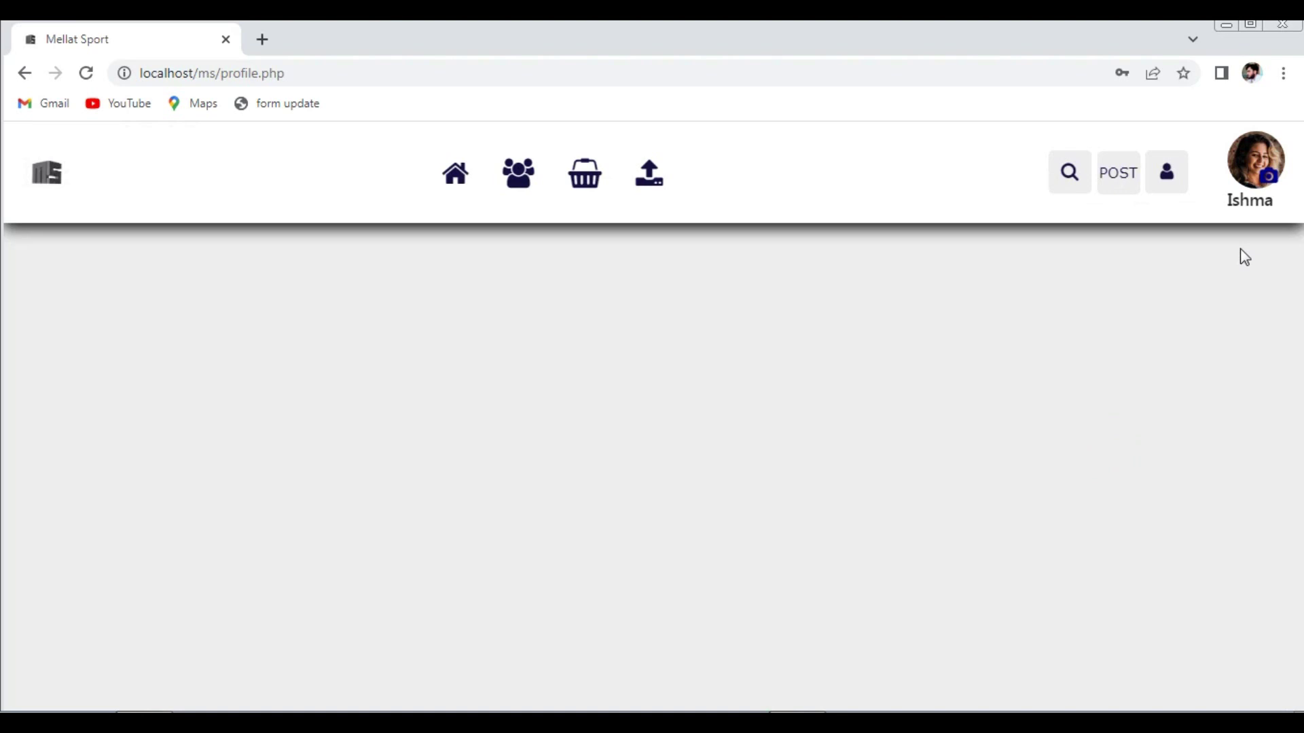
- Upload pic-2 as the profile picture, reload, and check the profile card
left_click(1269, 179)
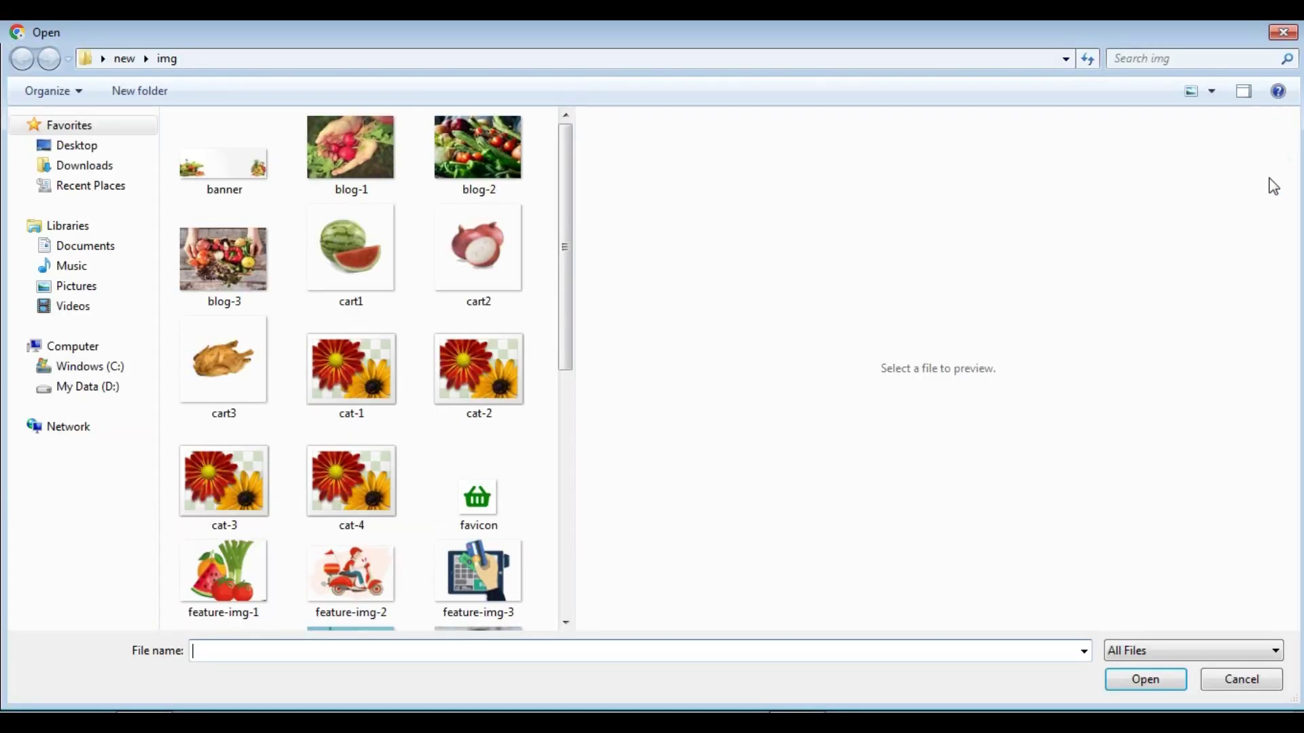
left_click_drag(564, 306, 567, 430)
left_click(494, 425)
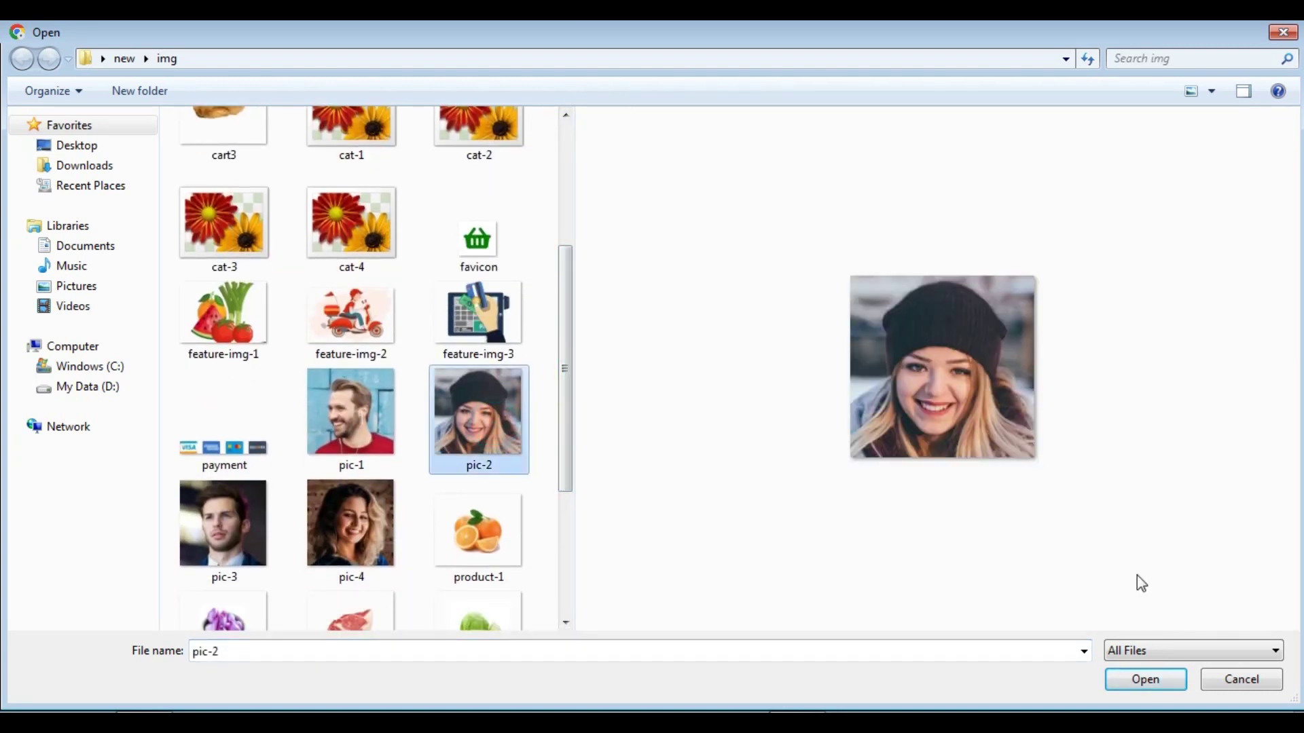
left_click(1142, 680)
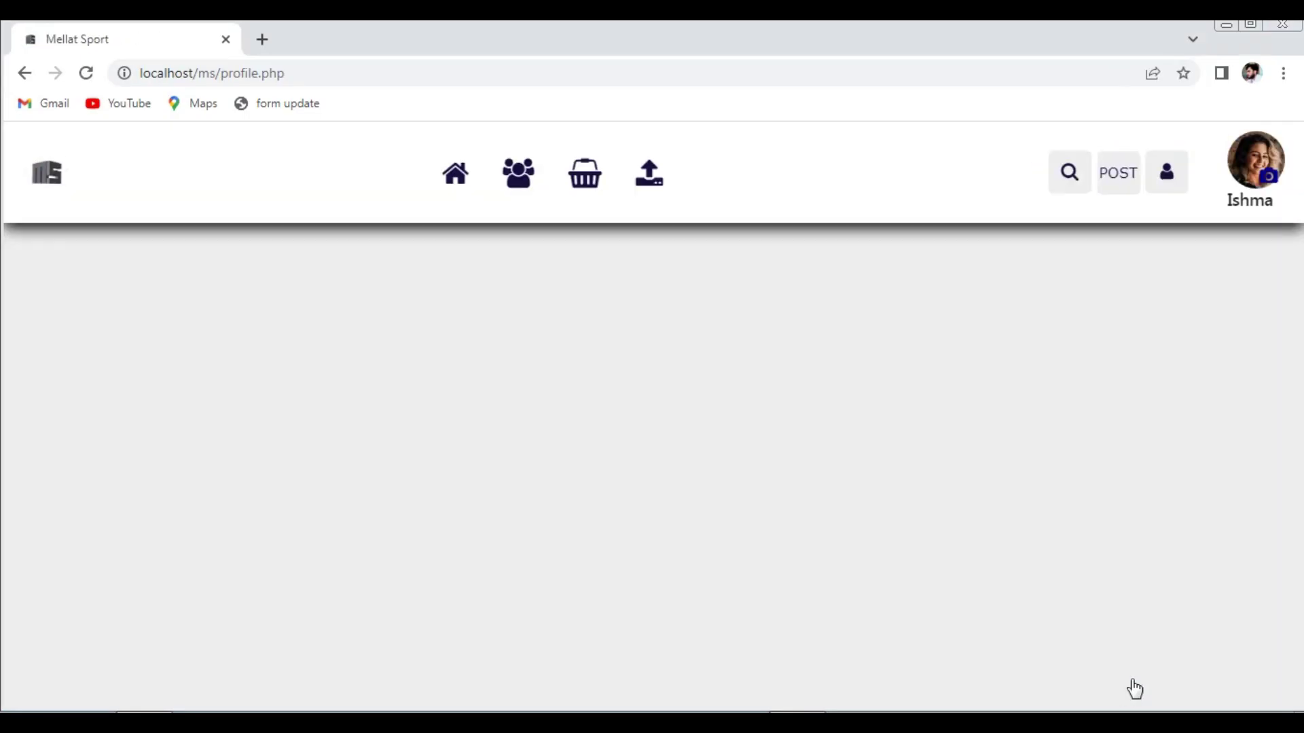
left_click(86, 73)
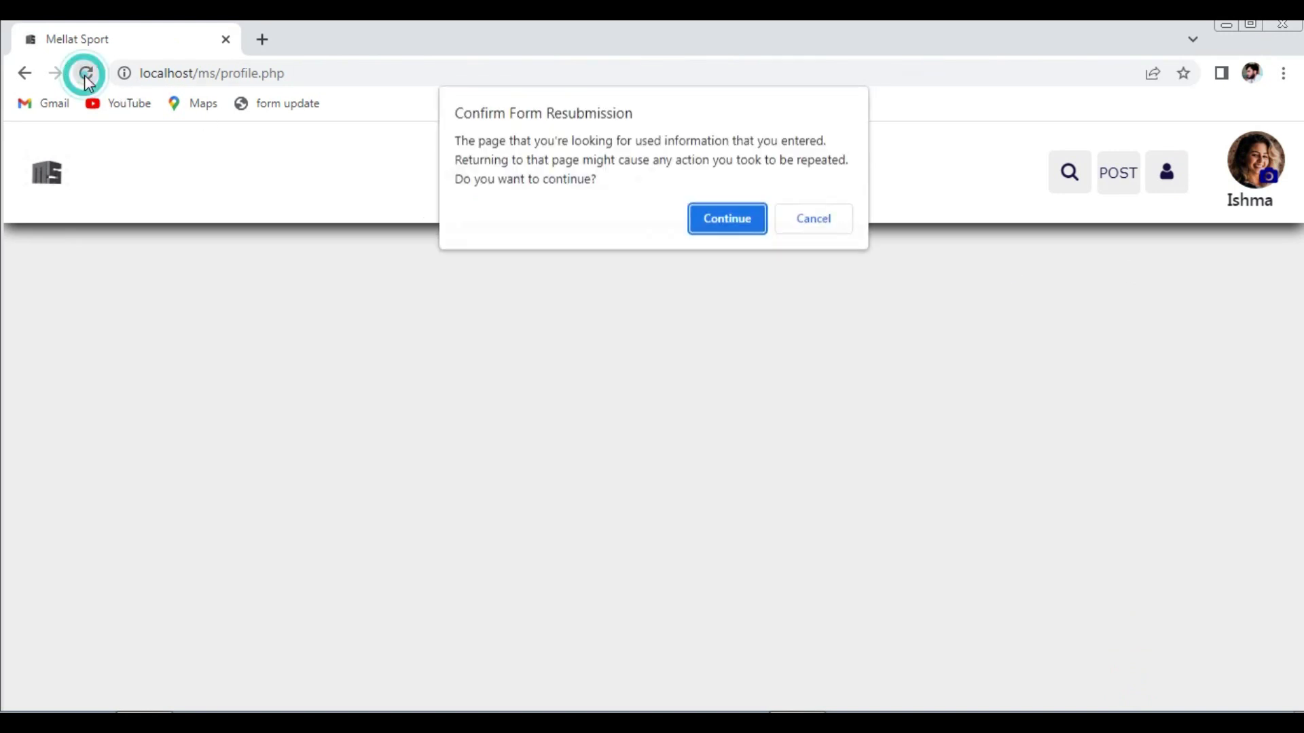
left_click(732, 216)
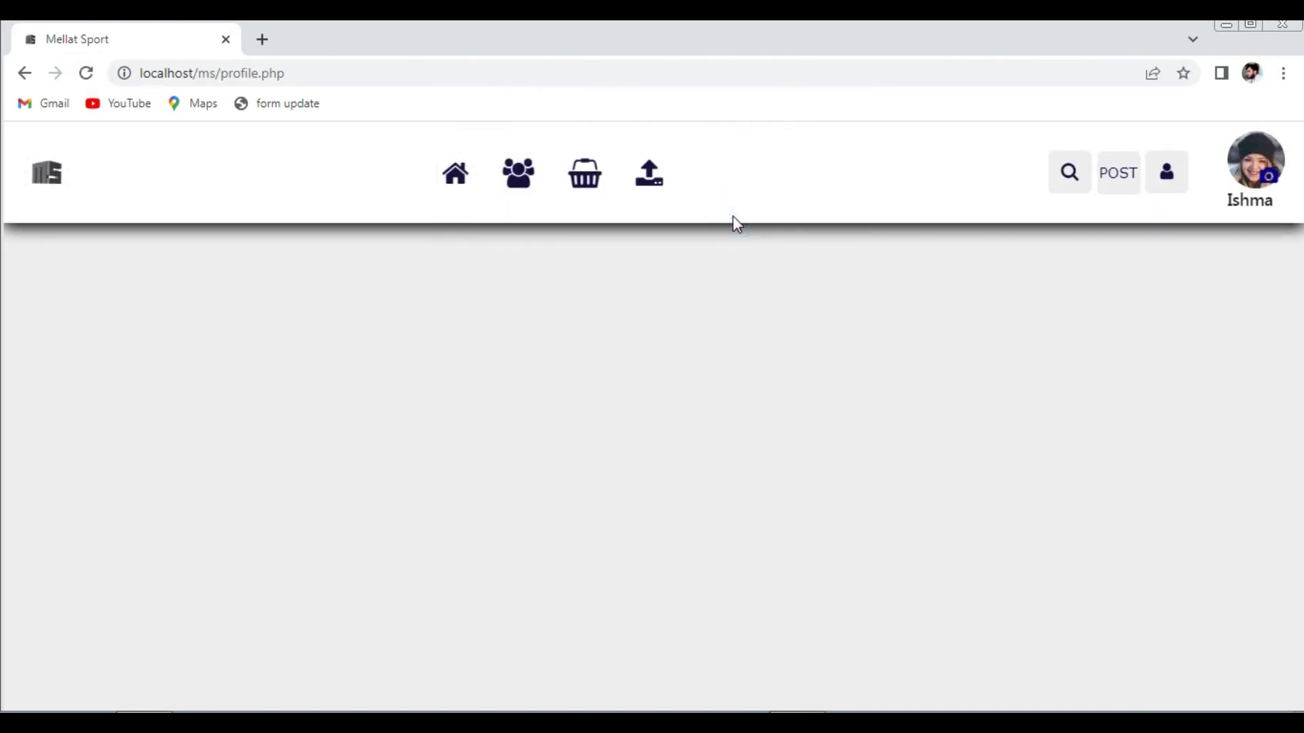
left_click(1165, 183)
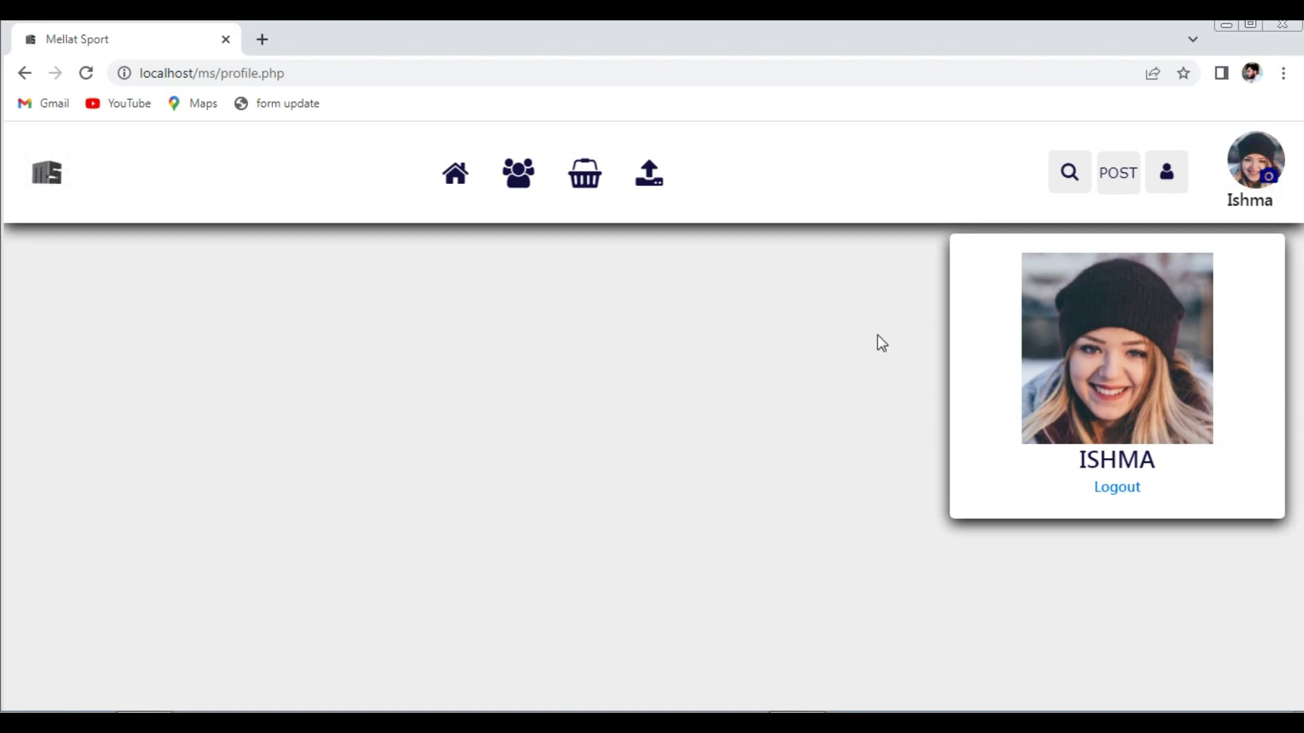
- Replace the profile picture with pic-4, reload, and verify it on the card
left_click(1270, 182)
left_click_drag(569, 270, 567, 411)
left_click(377, 461)
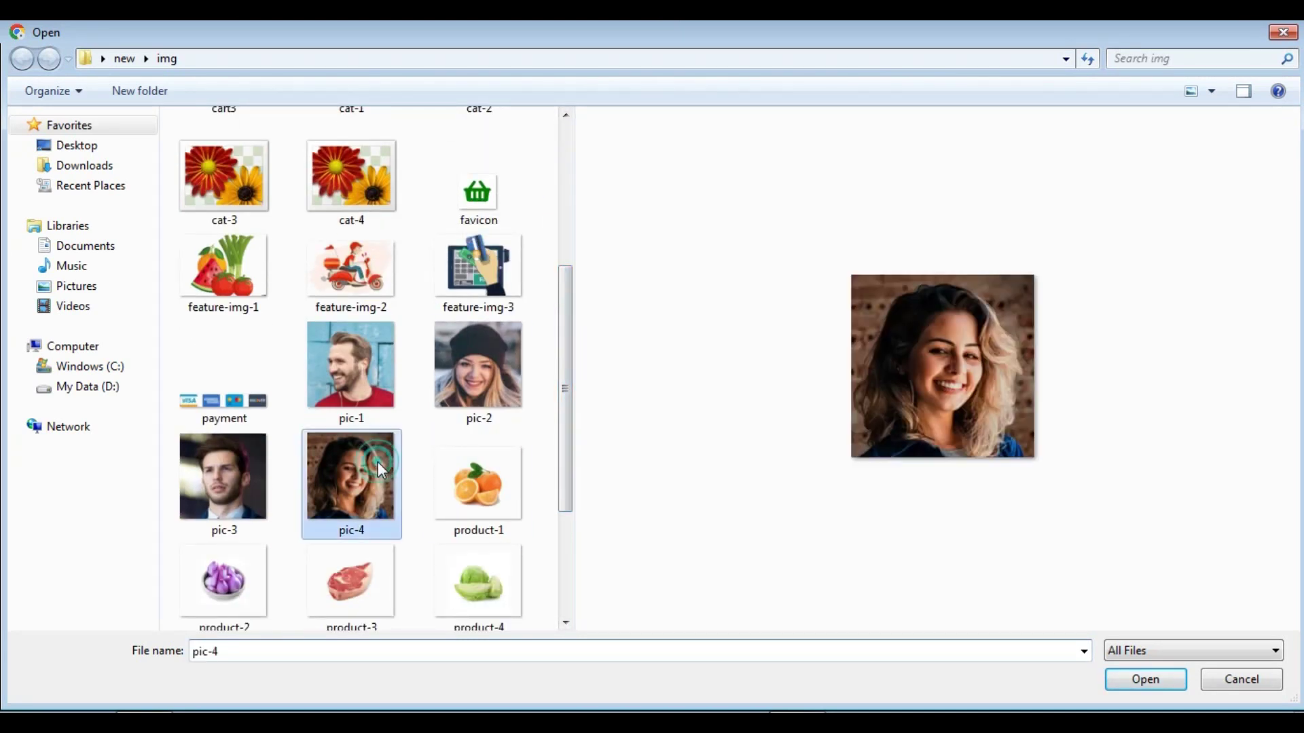
left_click(1146, 683)
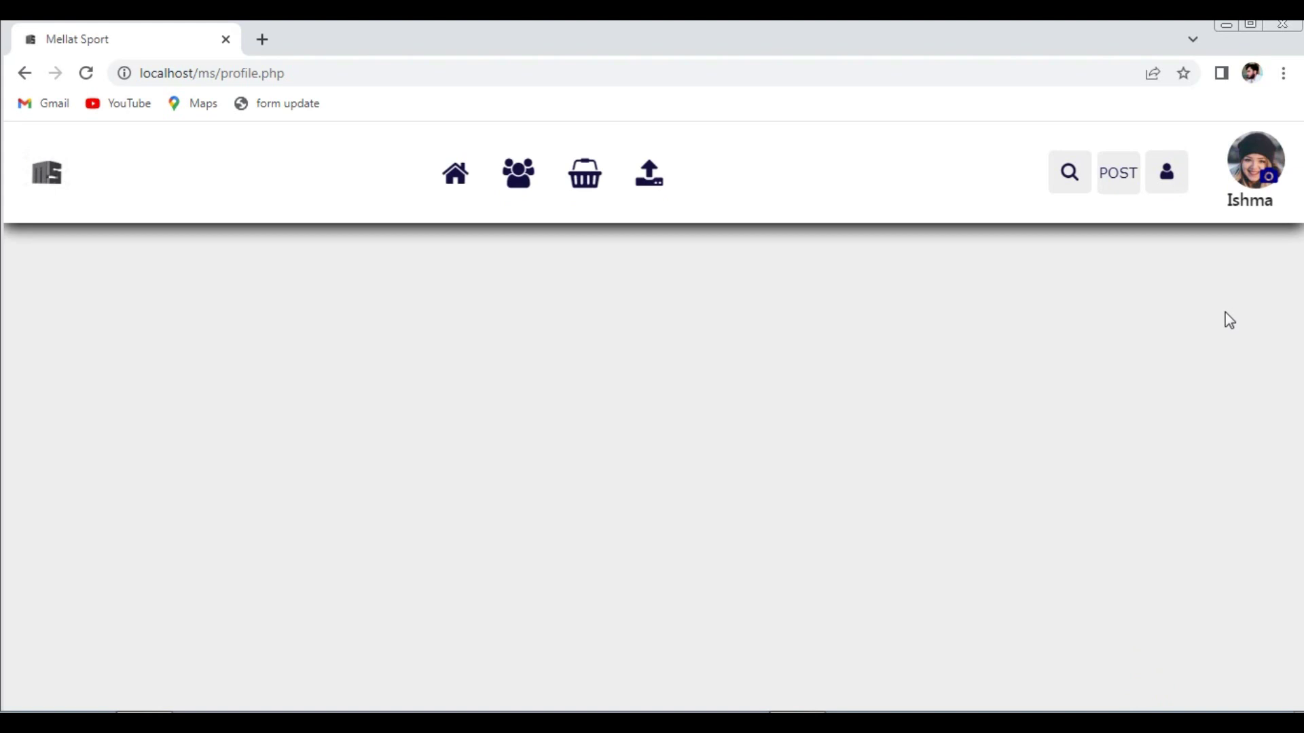
left_click(82, 79)
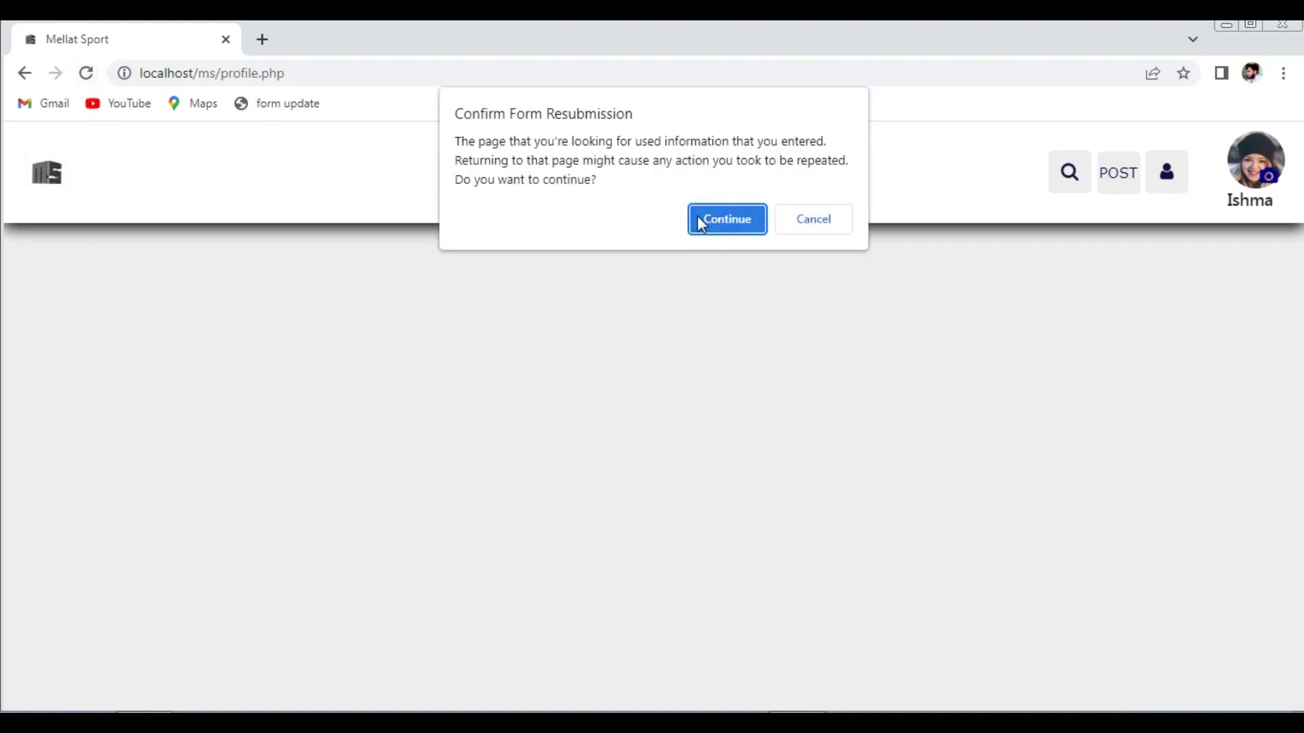
left_click(701, 221)
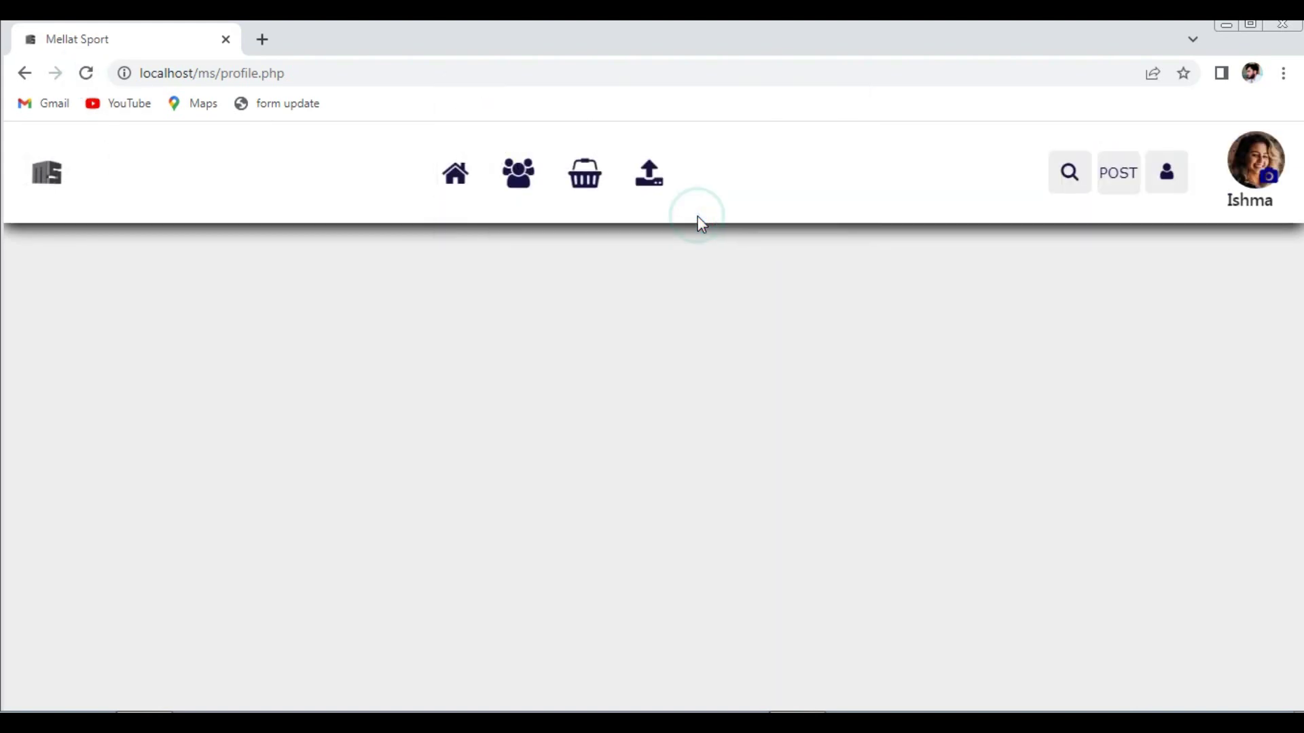
left_click(1154, 190)
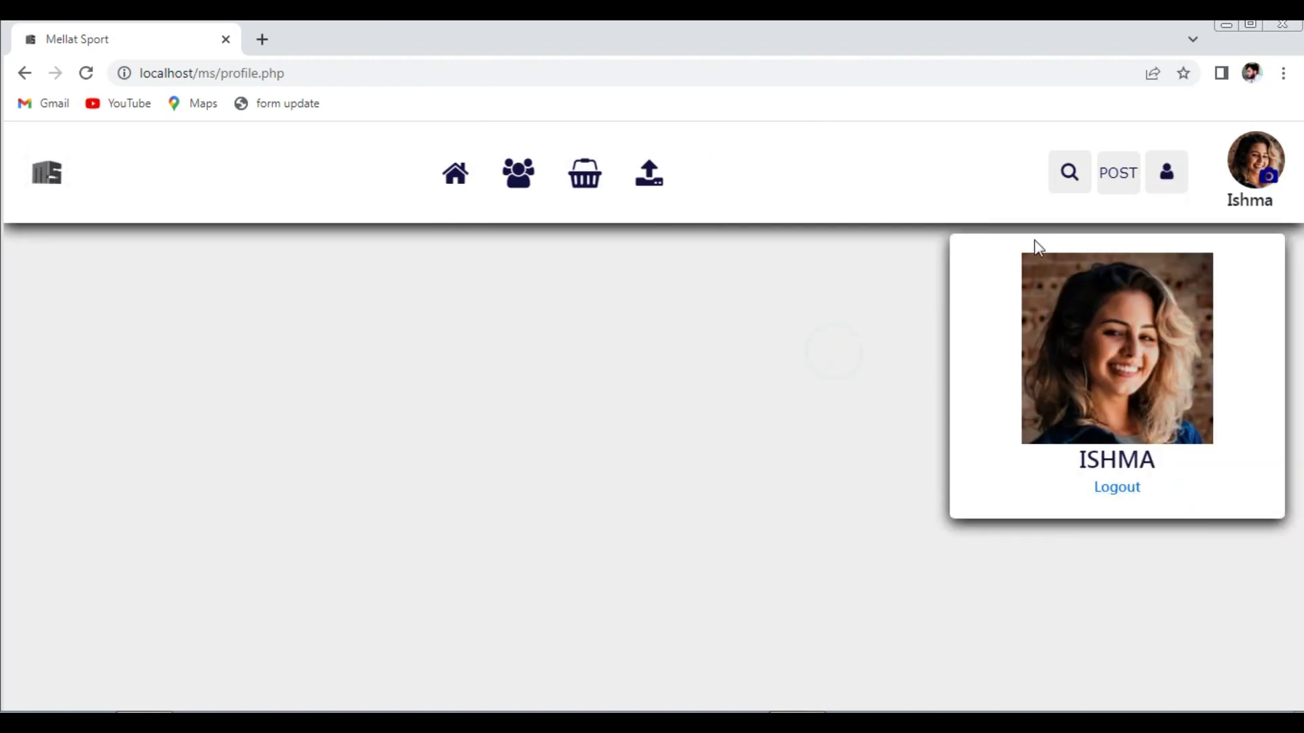
- Start a new post named 'This Is My Post' with content 'About T'
left_click(1112, 181)
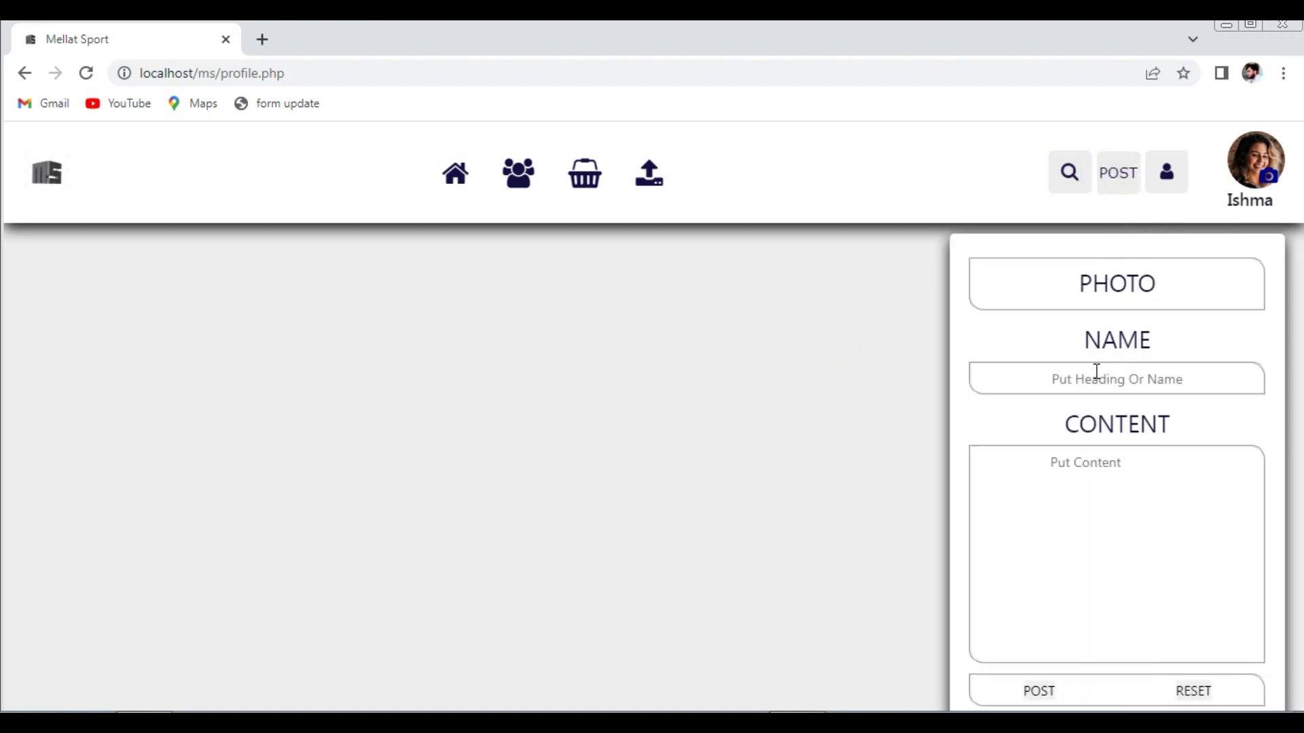
left_click(1096, 372)
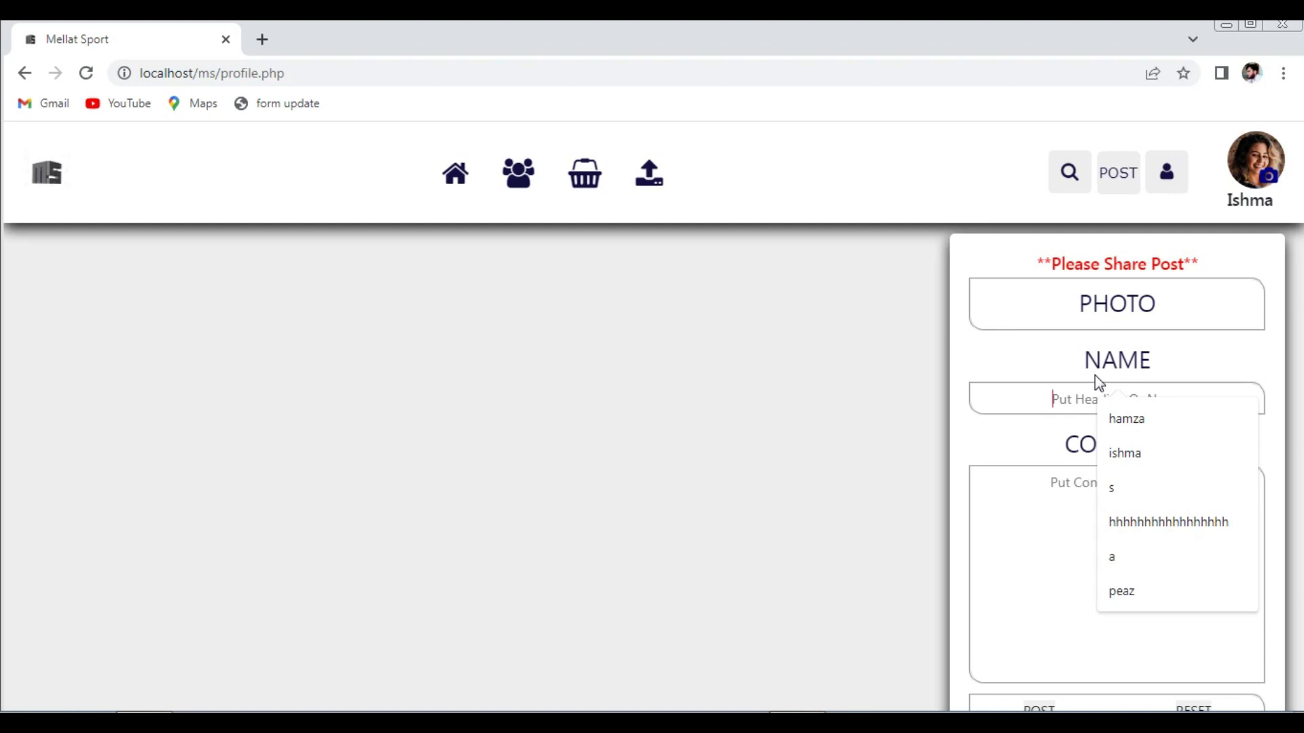
type("This Is M")
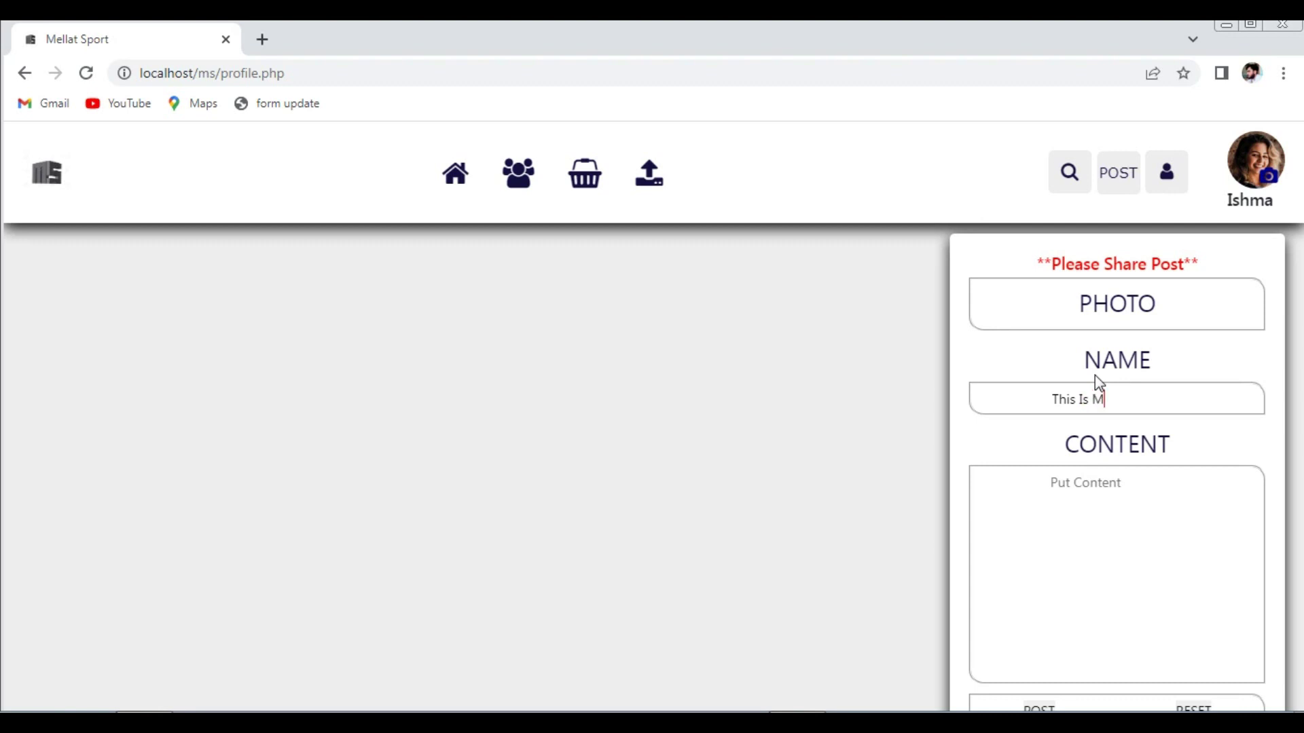
type("y Post")
left_click(1080, 483)
scroll(1080, 483, "down", 1)
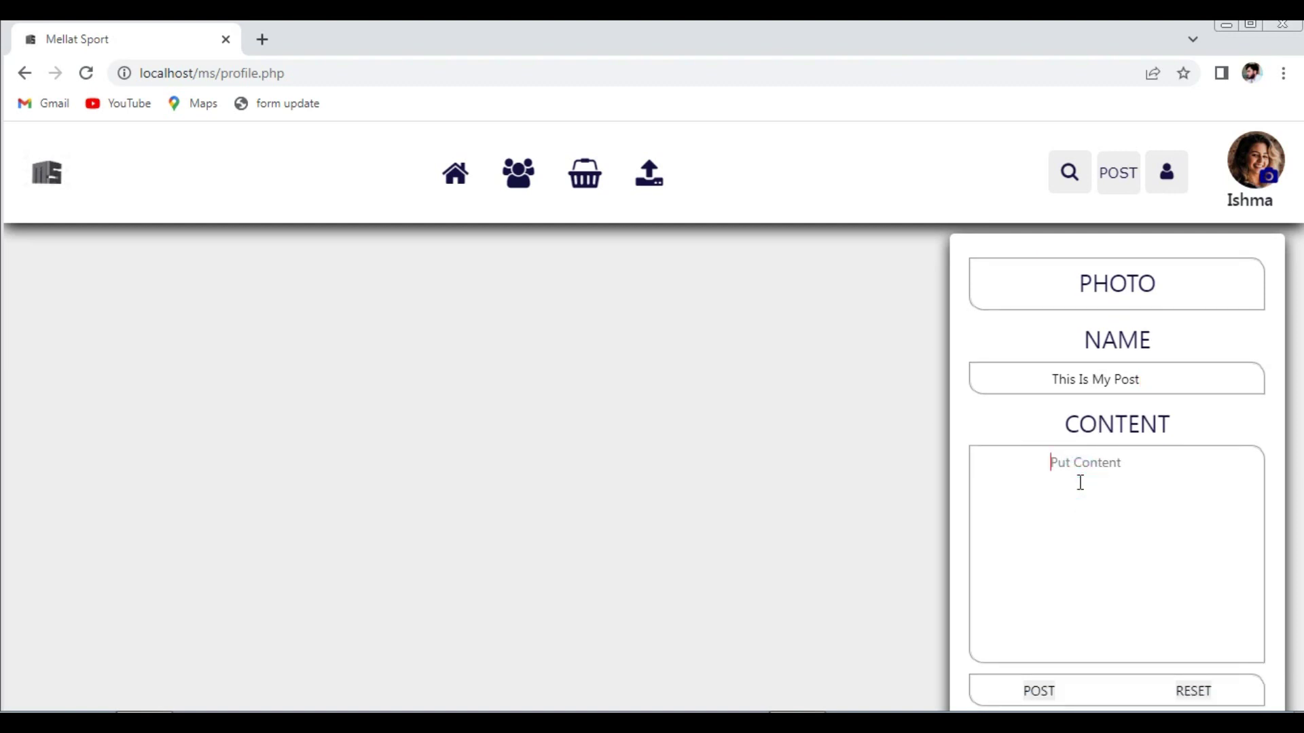
type("About The Post")
- Attach the blog-3 vegetable photo, publish the post, and dismiss the alert
left_click(1102, 283)
left_click(248, 265)
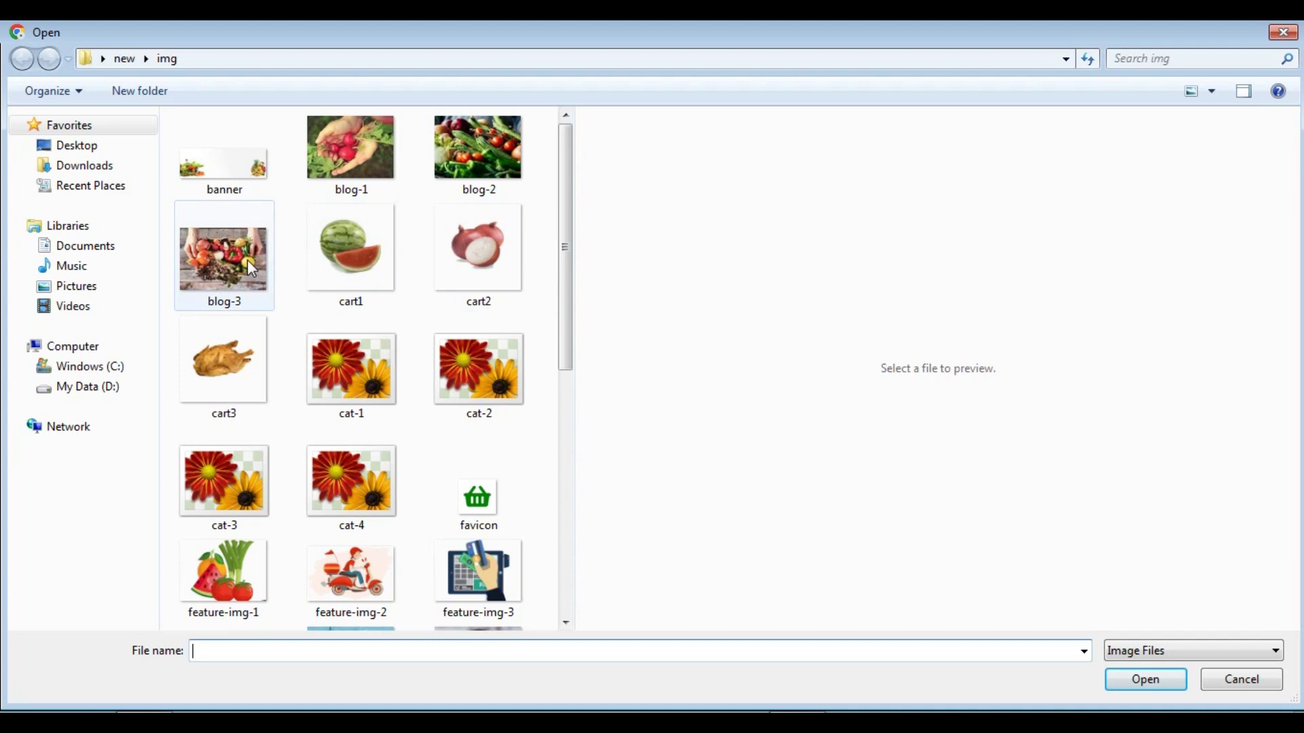
left_click(1145, 680)
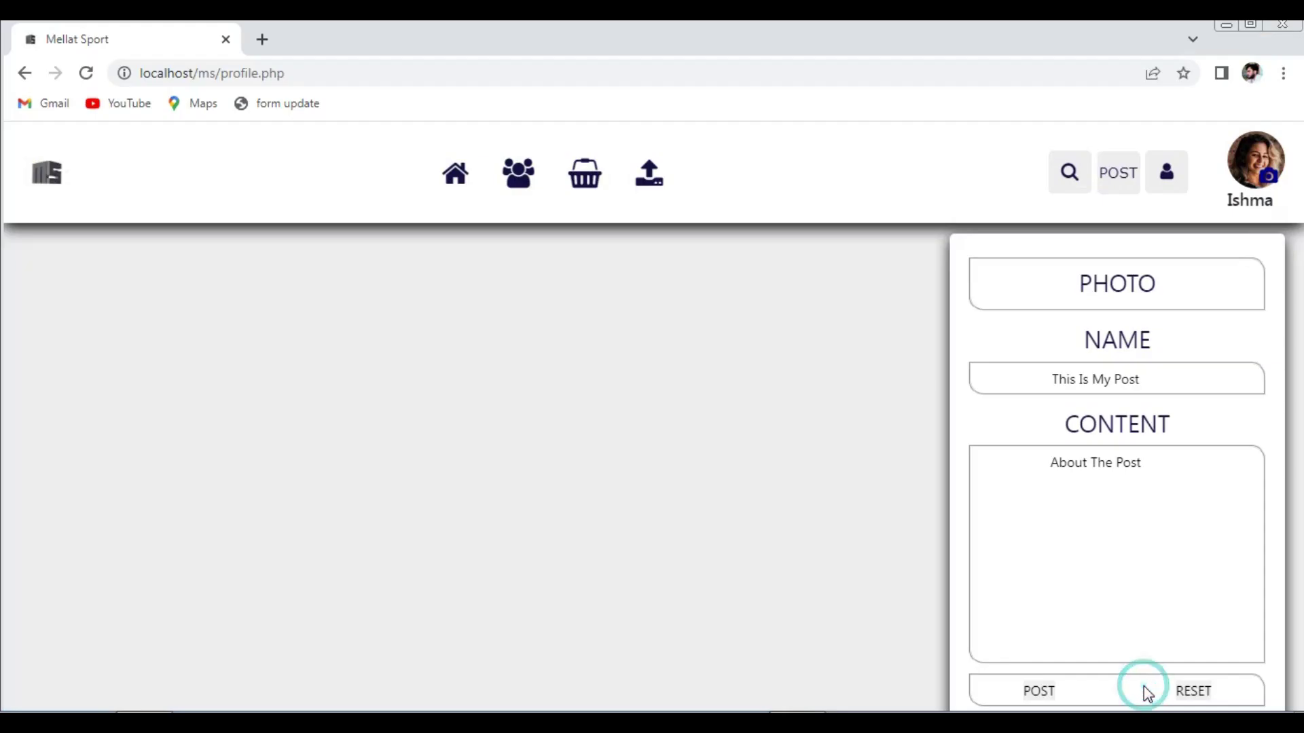
left_click(1039, 695)
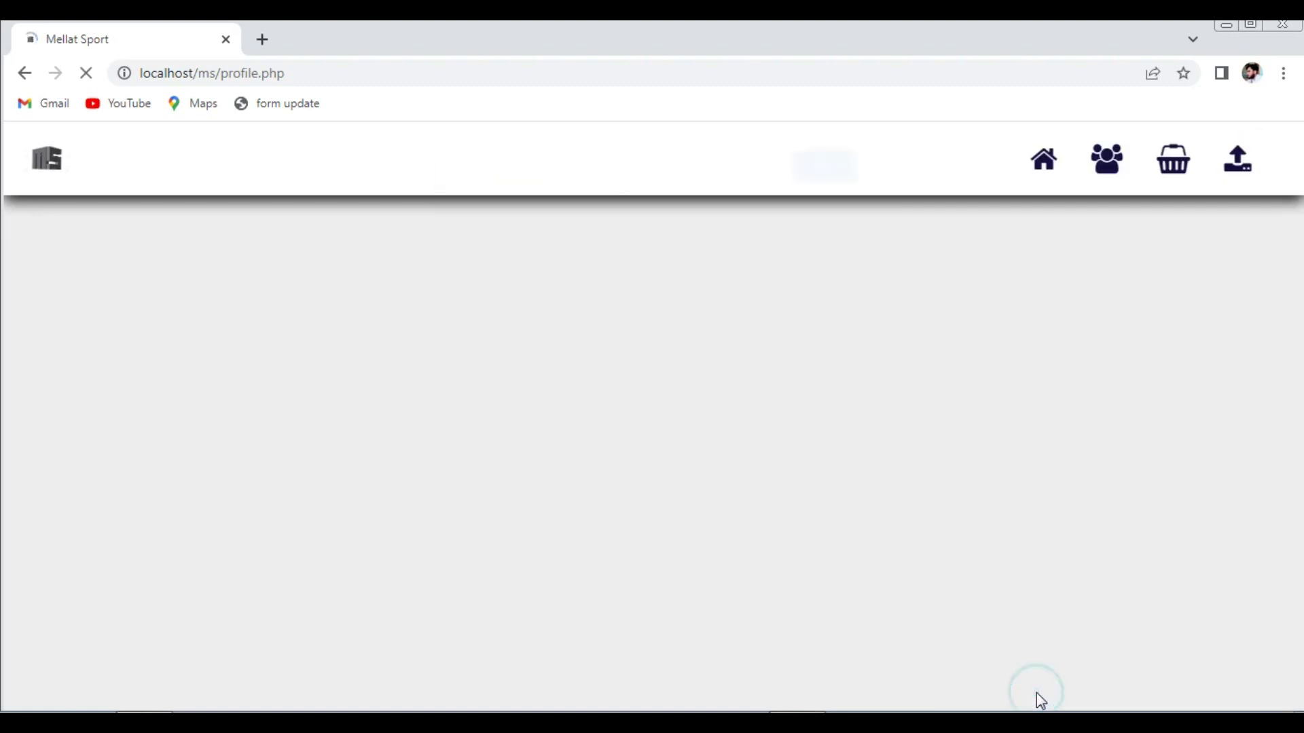
left_click(817, 189)
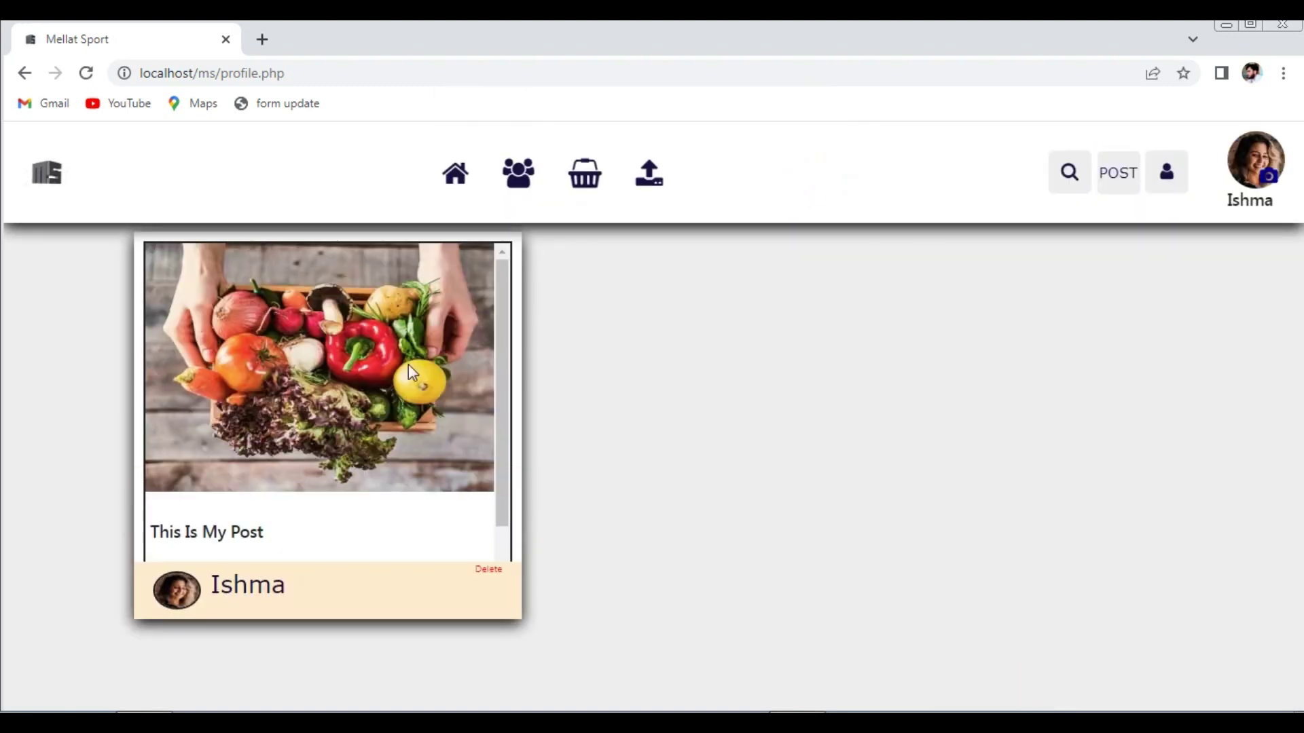
- Start another post on the profile page, pasting 'This Is My Post' as its name
left_click(455, 176)
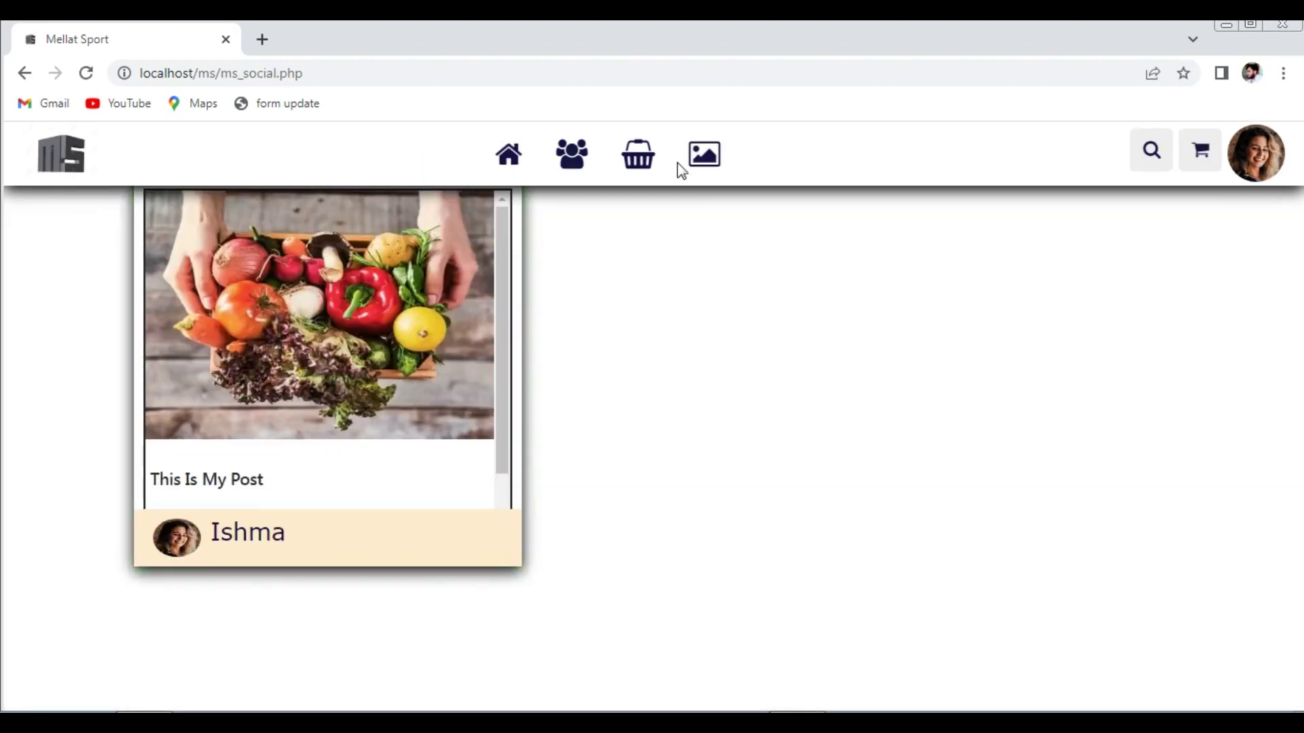
left_click(1264, 159)
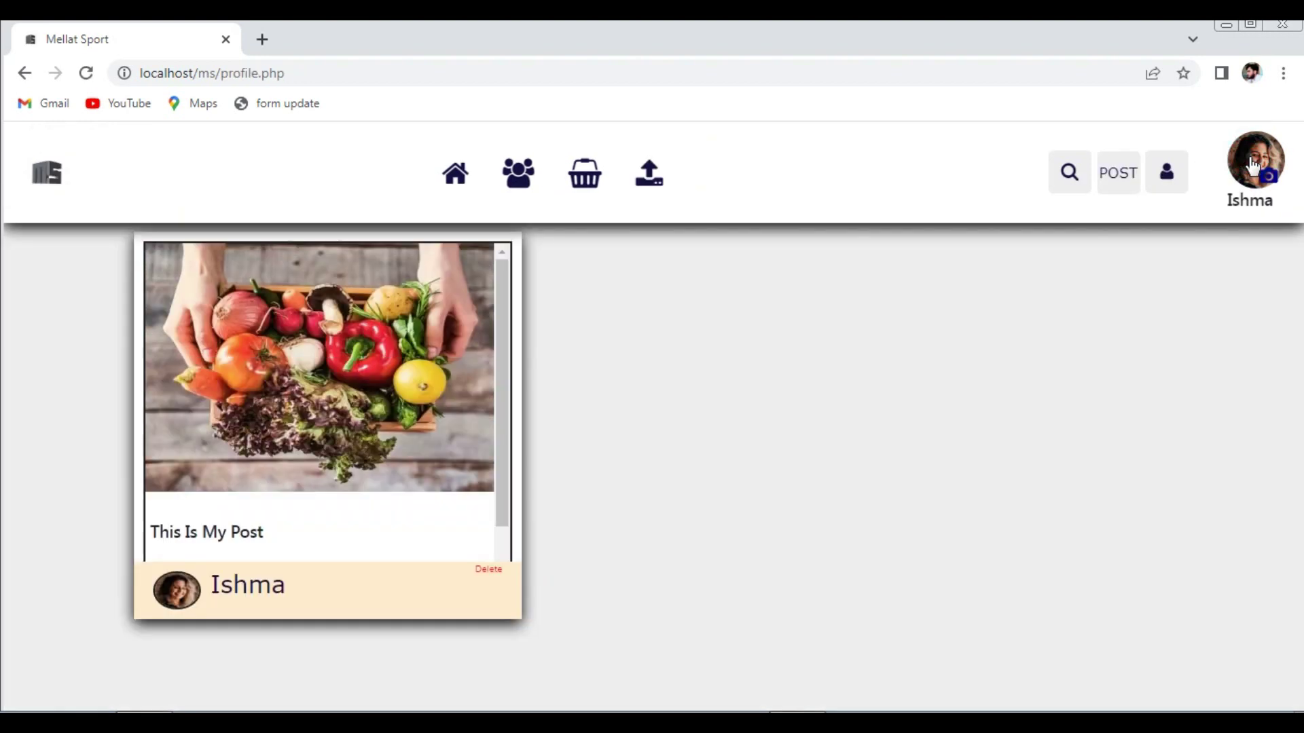
left_click(1118, 172)
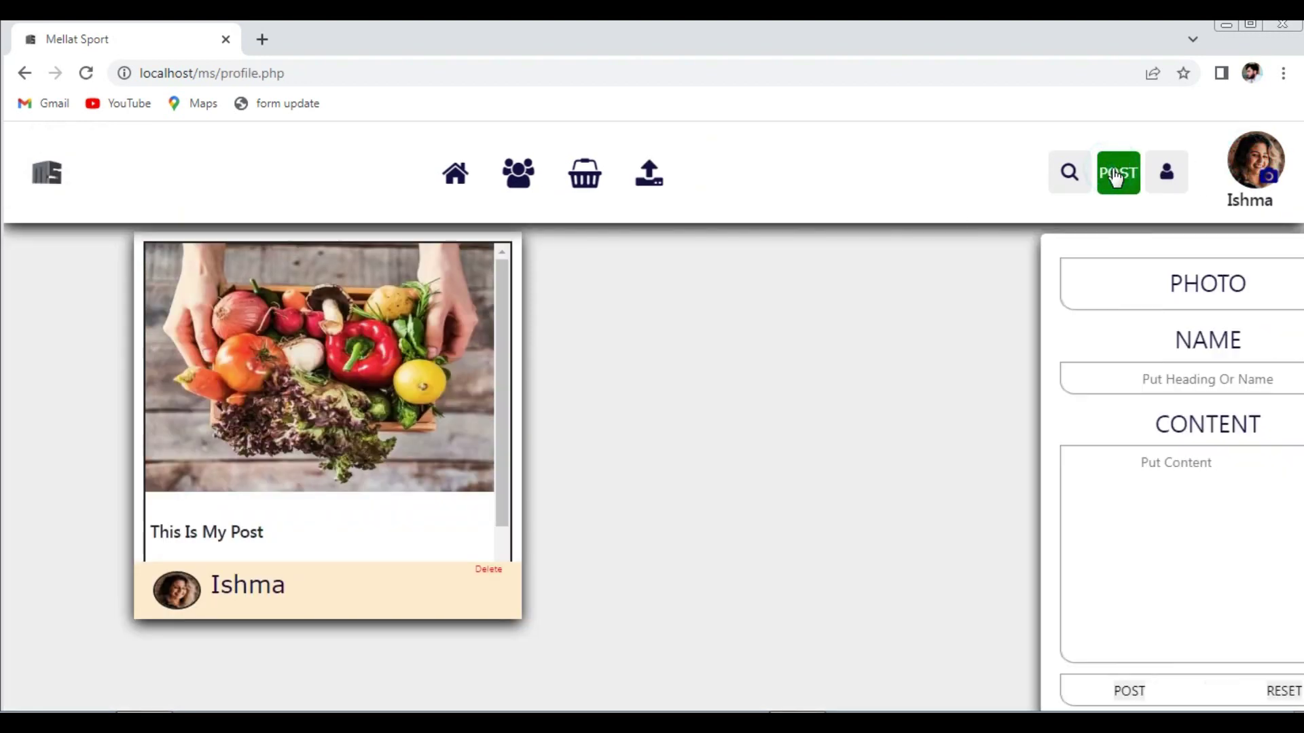
left_click(1097, 374)
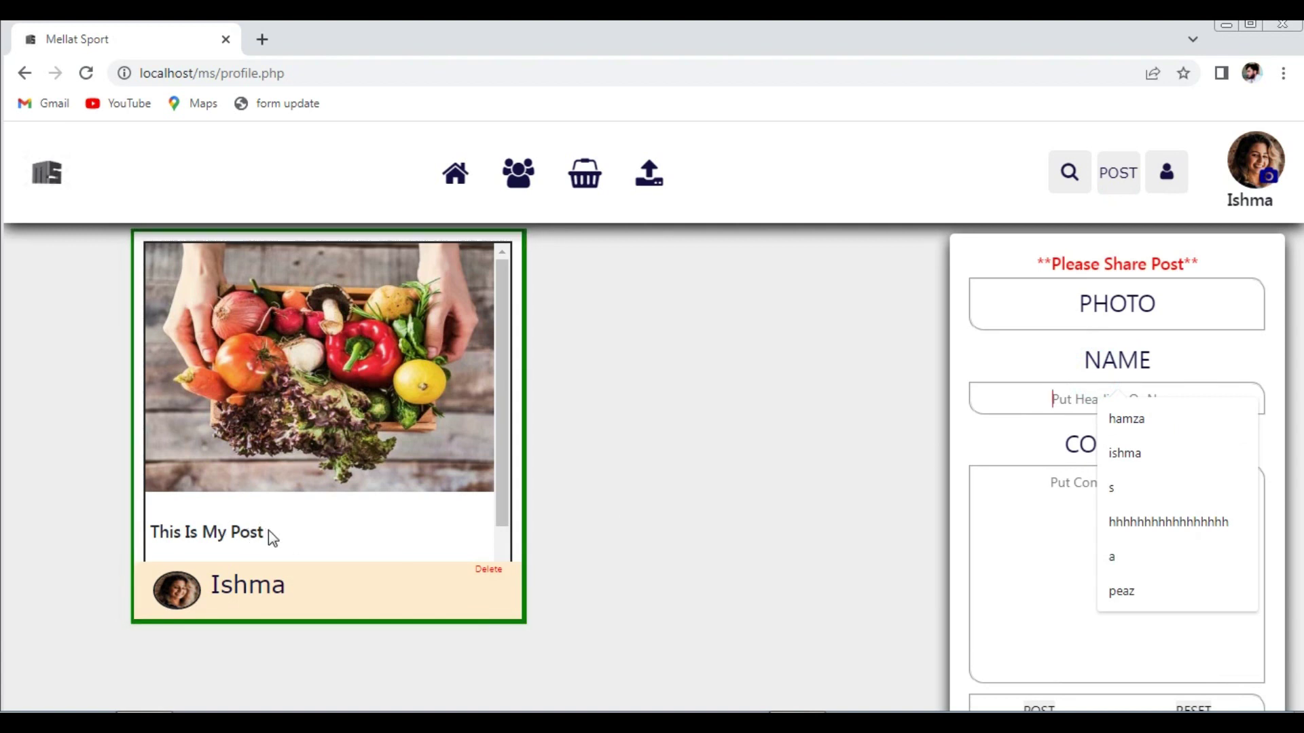
left_click_drag(271, 537, 147, 537)
key("ctrl+c")
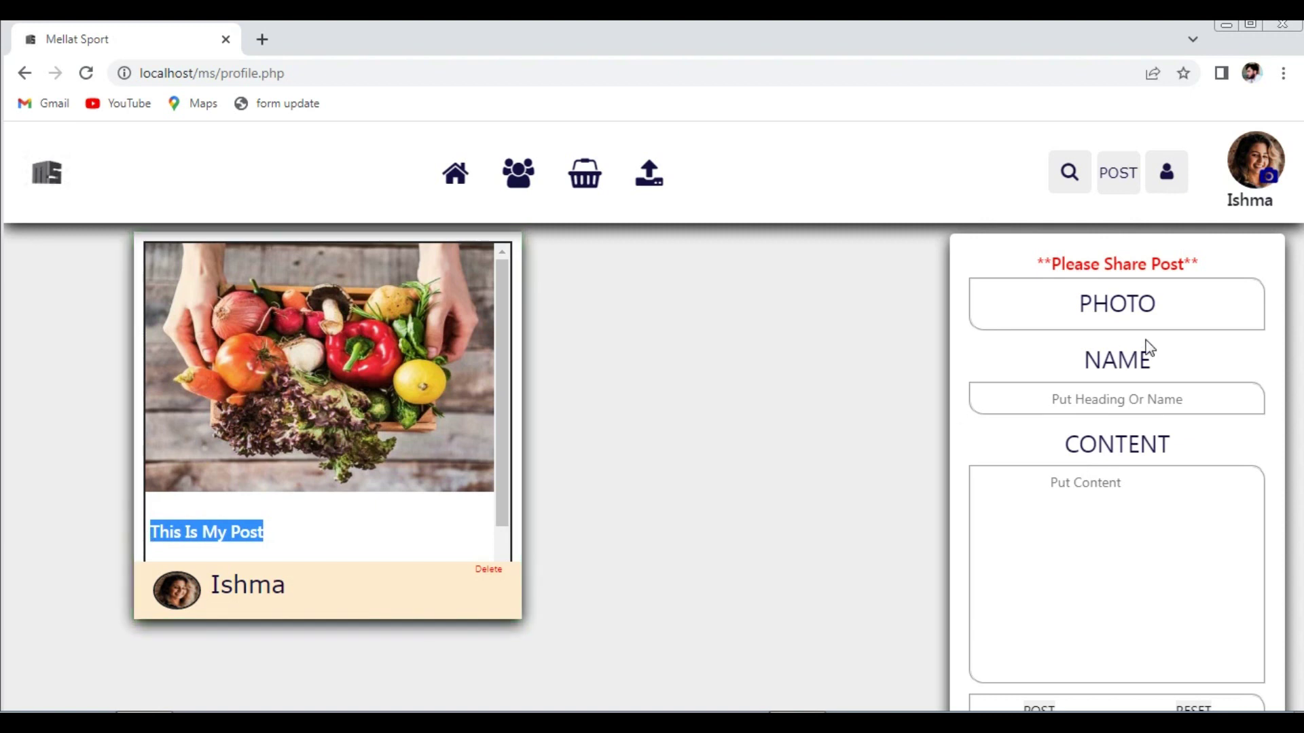
left_click(1076, 399)
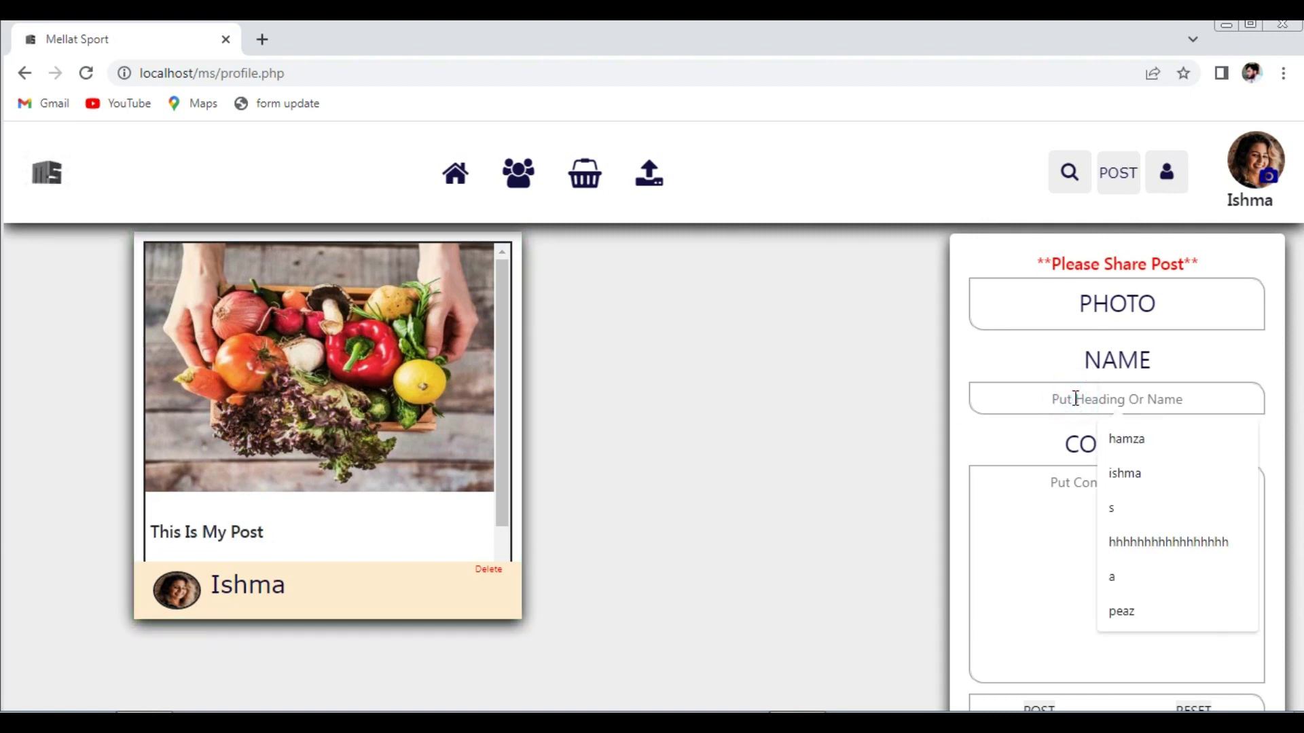
key("ctrl+v")
- Attach the blog-1 radish photo, publish the post, and dismiss the success message
left_click(1124, 303)
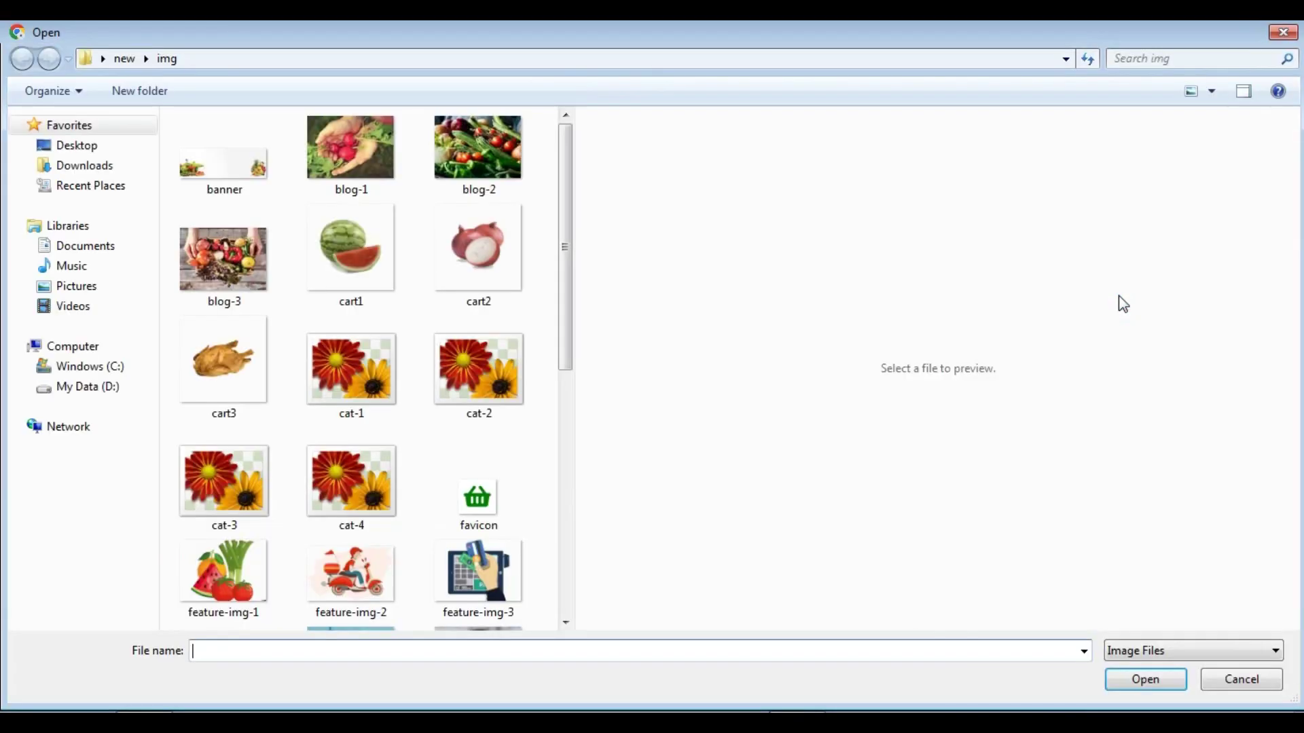
left_click(373, 158)
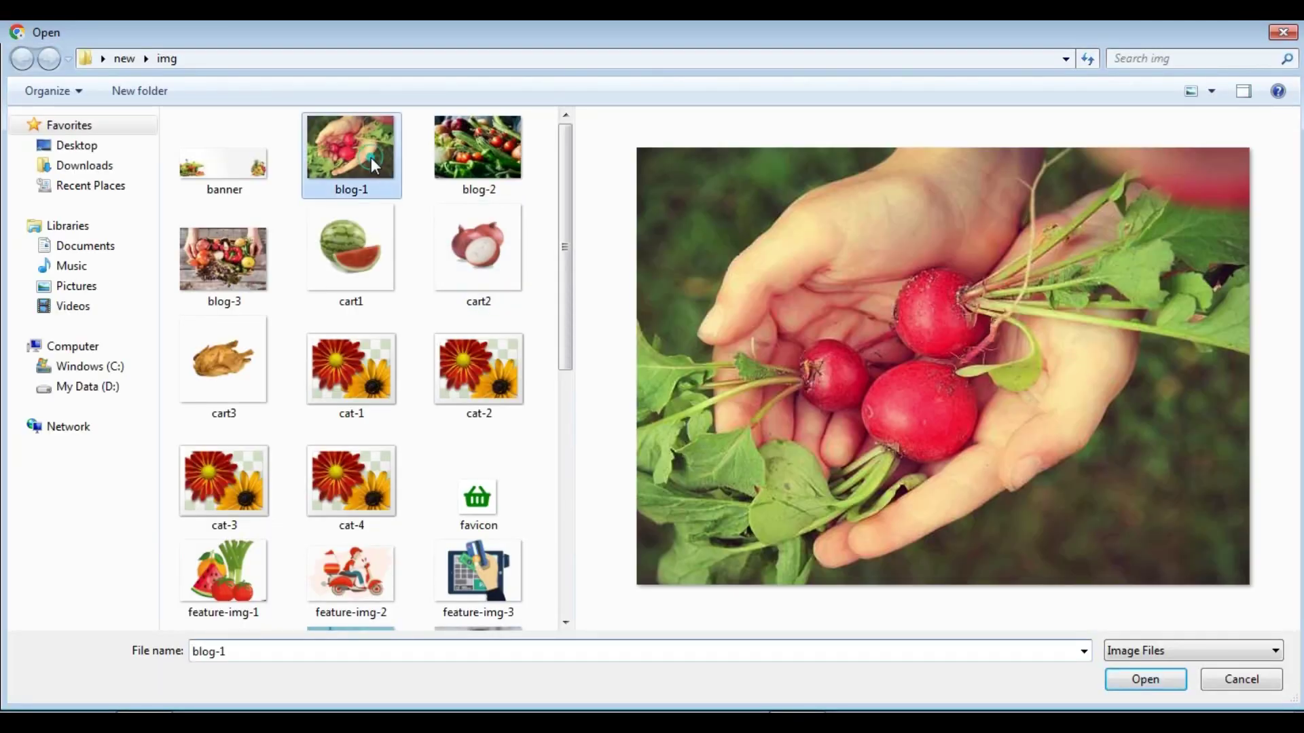
left_click(1144, 682)
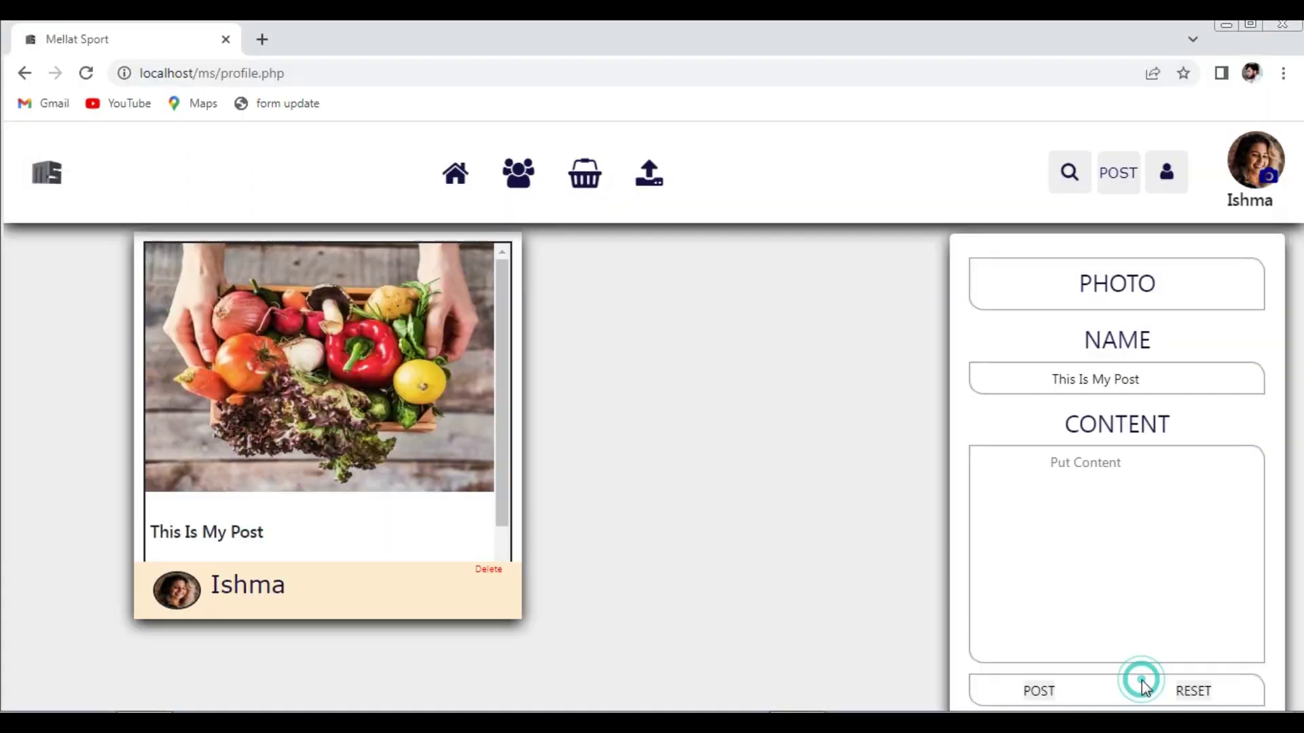
left_click(1041, 693)
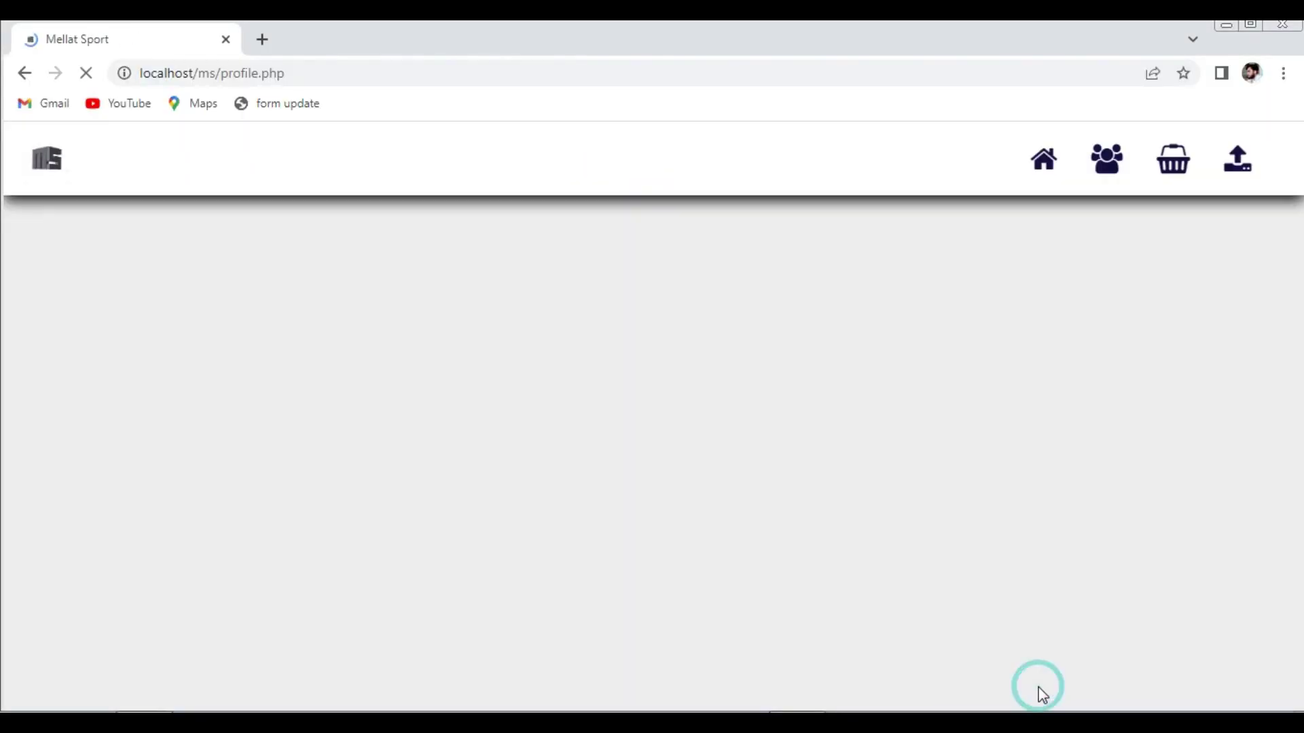
left_click(822, 182)
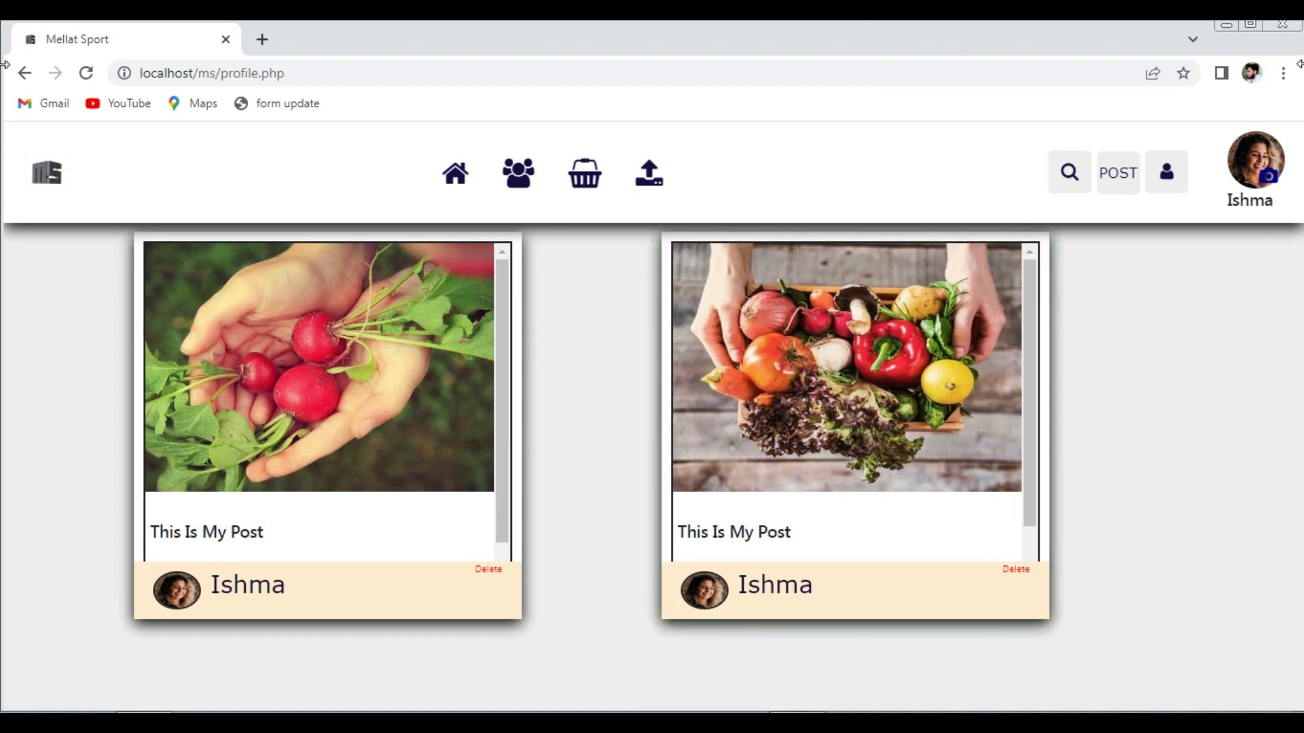
- Start a third post named 'Hhhhhhhhhhhhhhhhh' using the autofill suggestion
left_click(1122, 174)
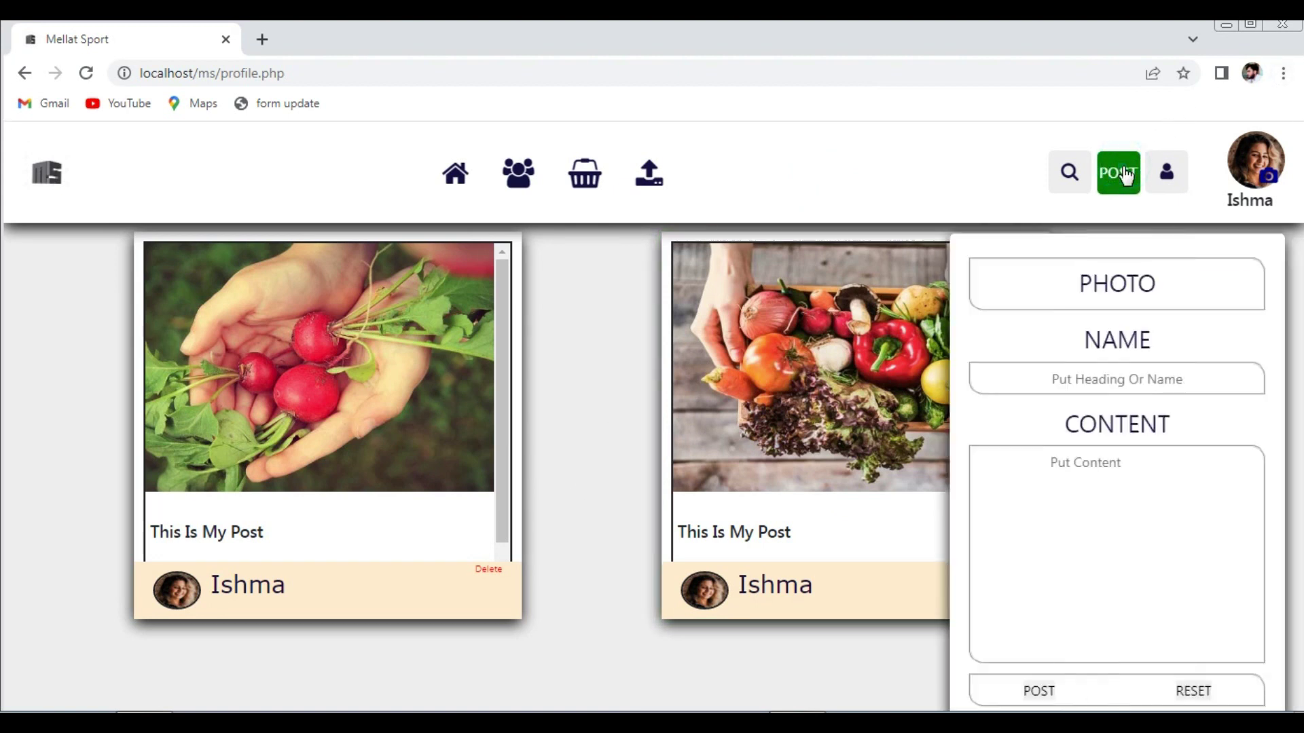
left_click(1101, 382)
left_click(1133, 522)
- Attach the blog-2 vegetables photo, publish, and view all three posts in the social feed
left_click(1100, 309)
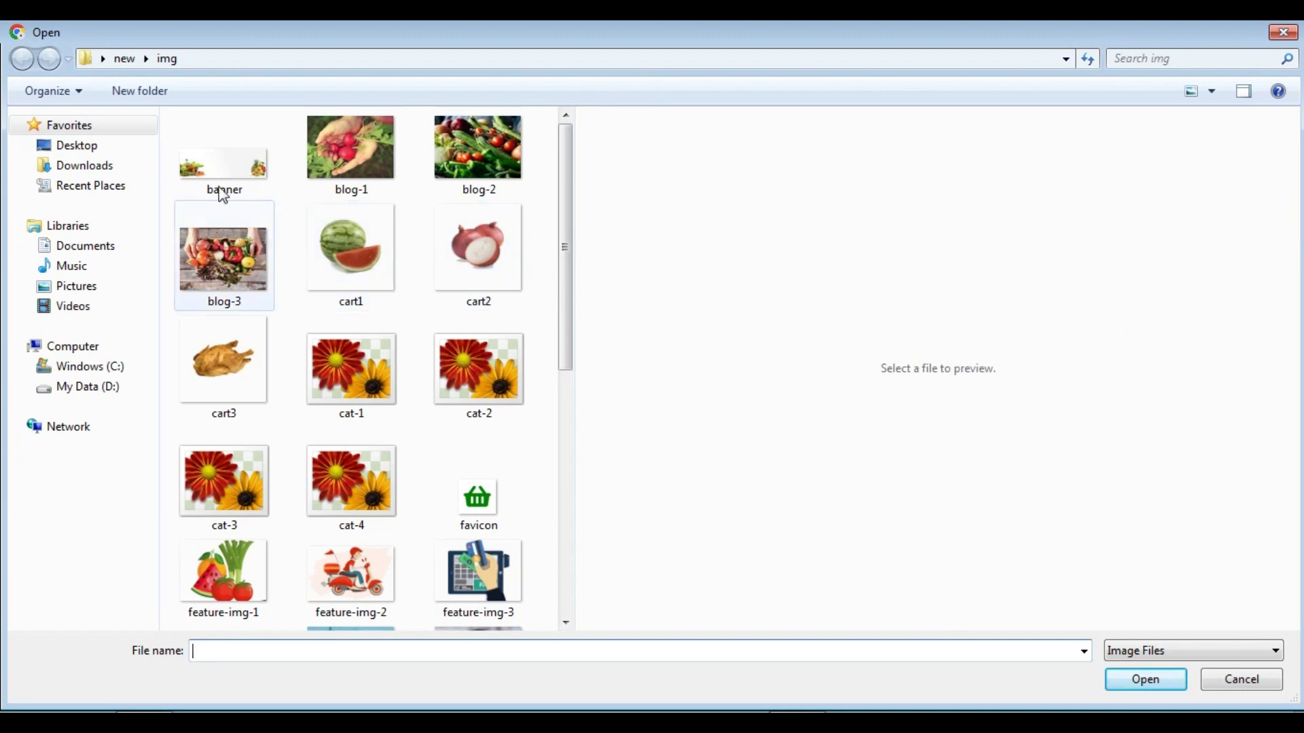
left_click(233, 256)
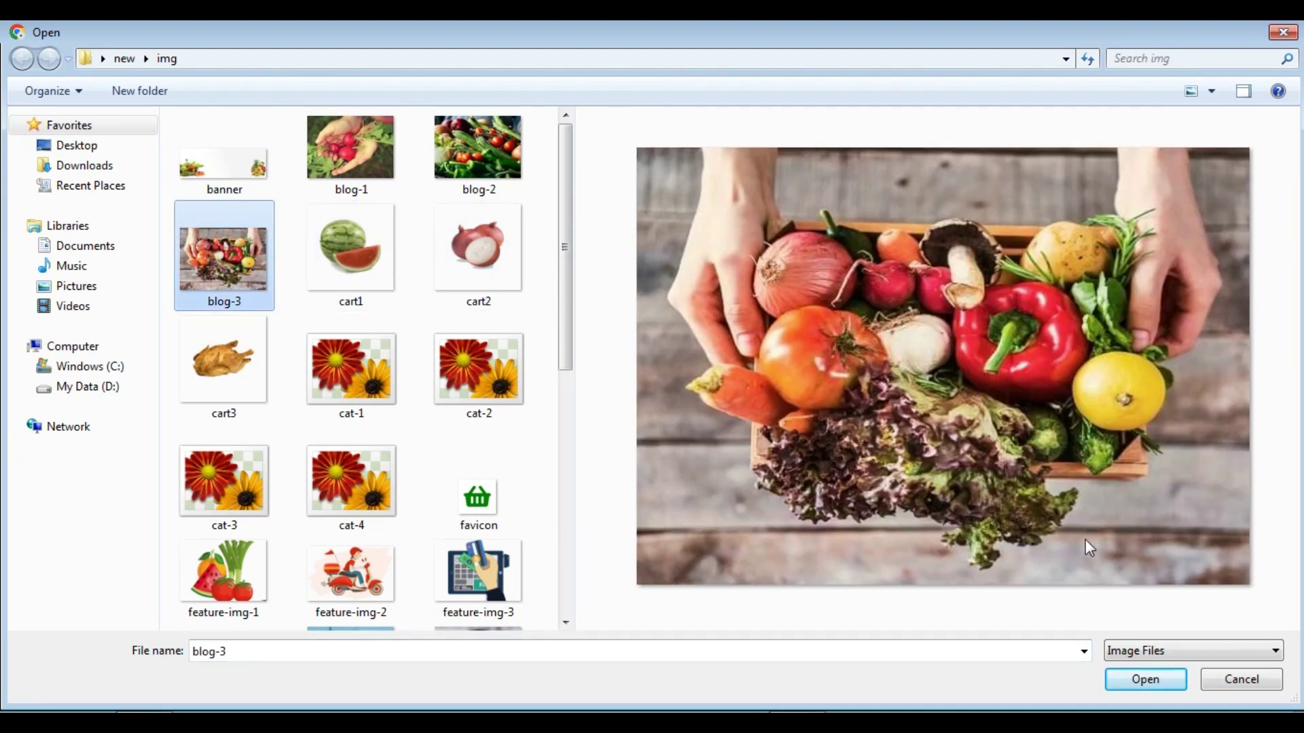
left_click(501, 187)
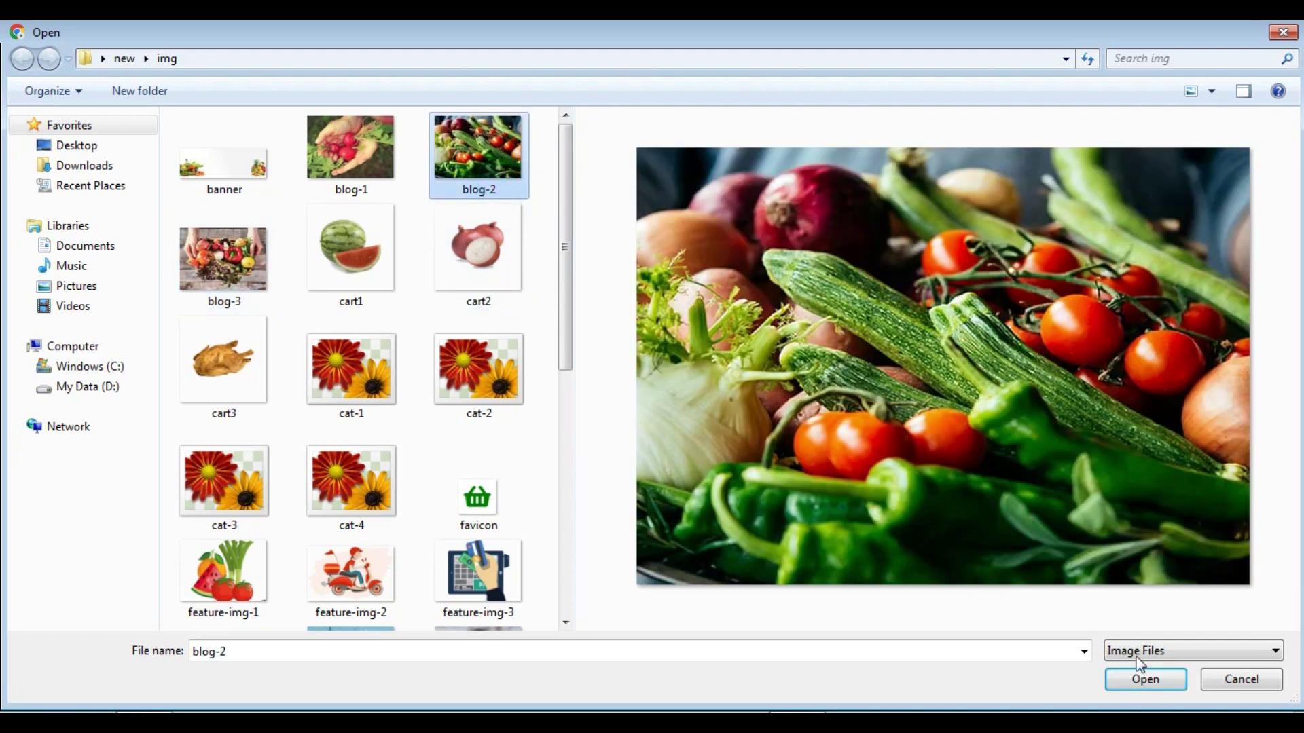
left_click(1142, 682)
left_click(1037, 693)
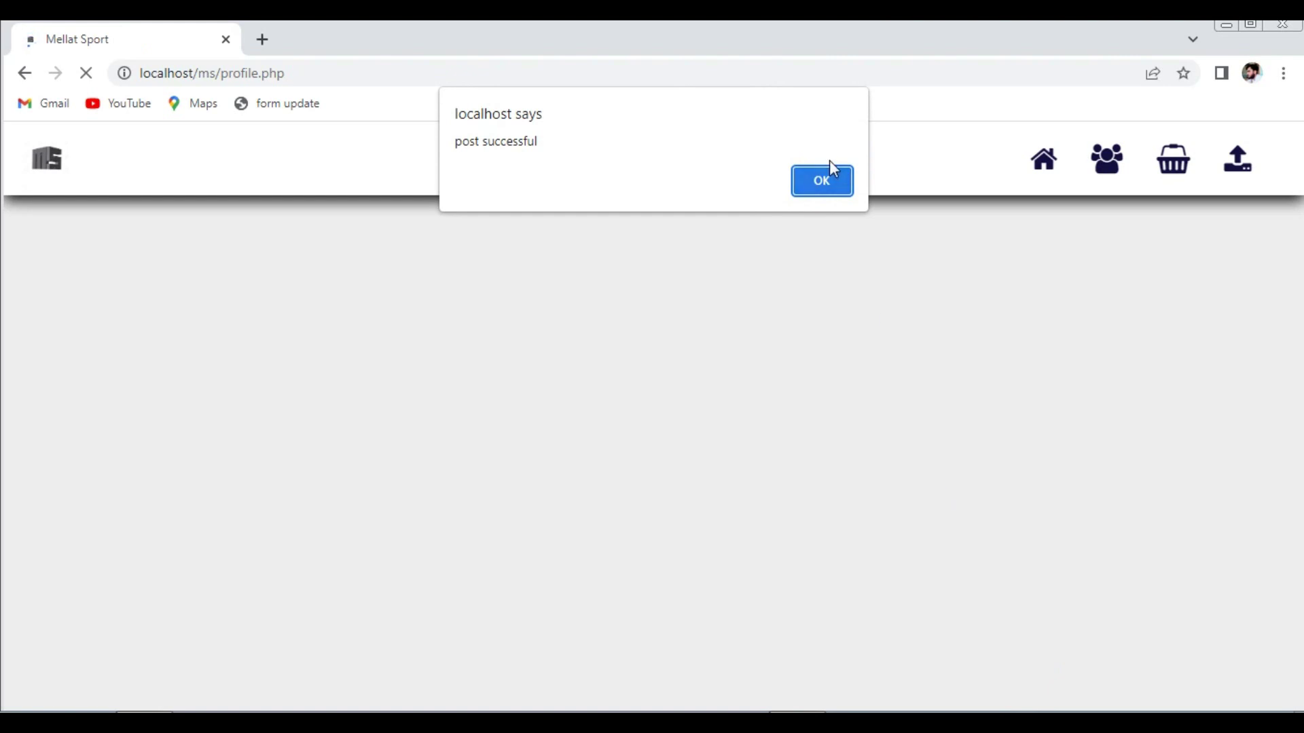
left_click(829, 178)
left_click(456, 175)
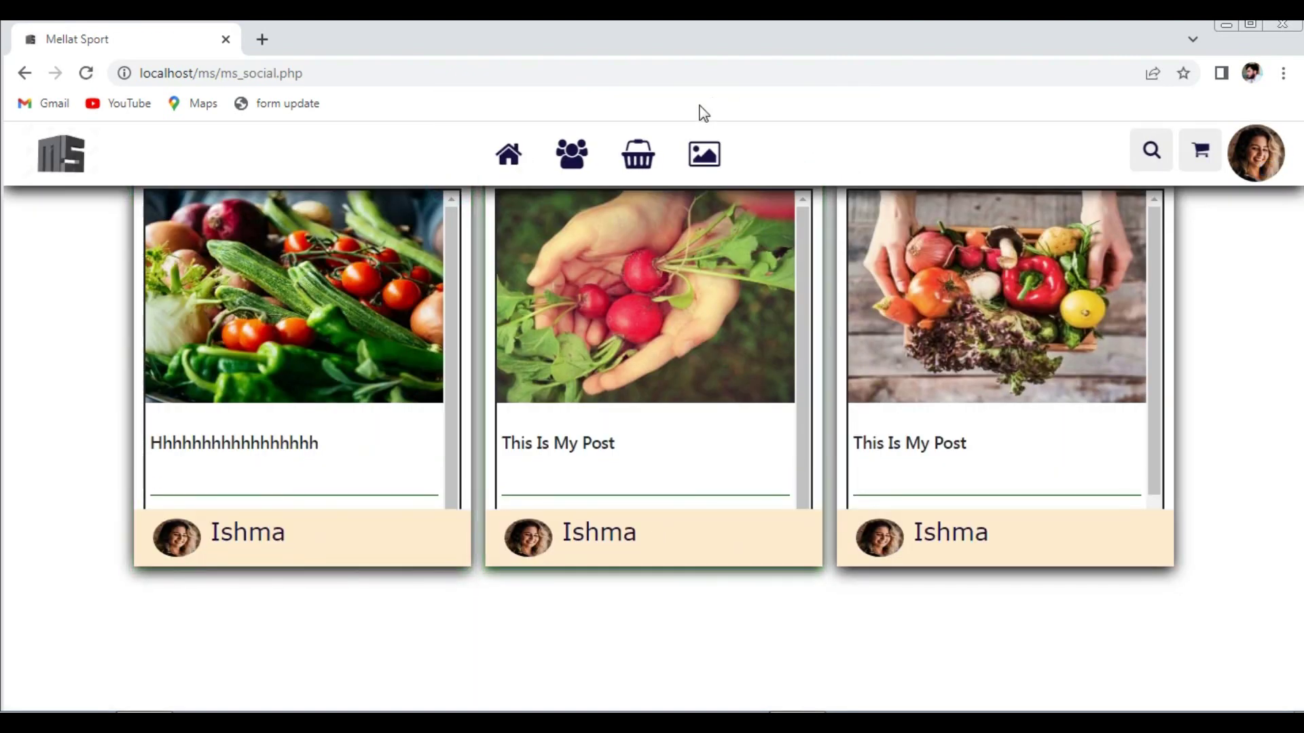
- Open the video upload panel and enter the caption 'Aaa'
left_click(705, 168)
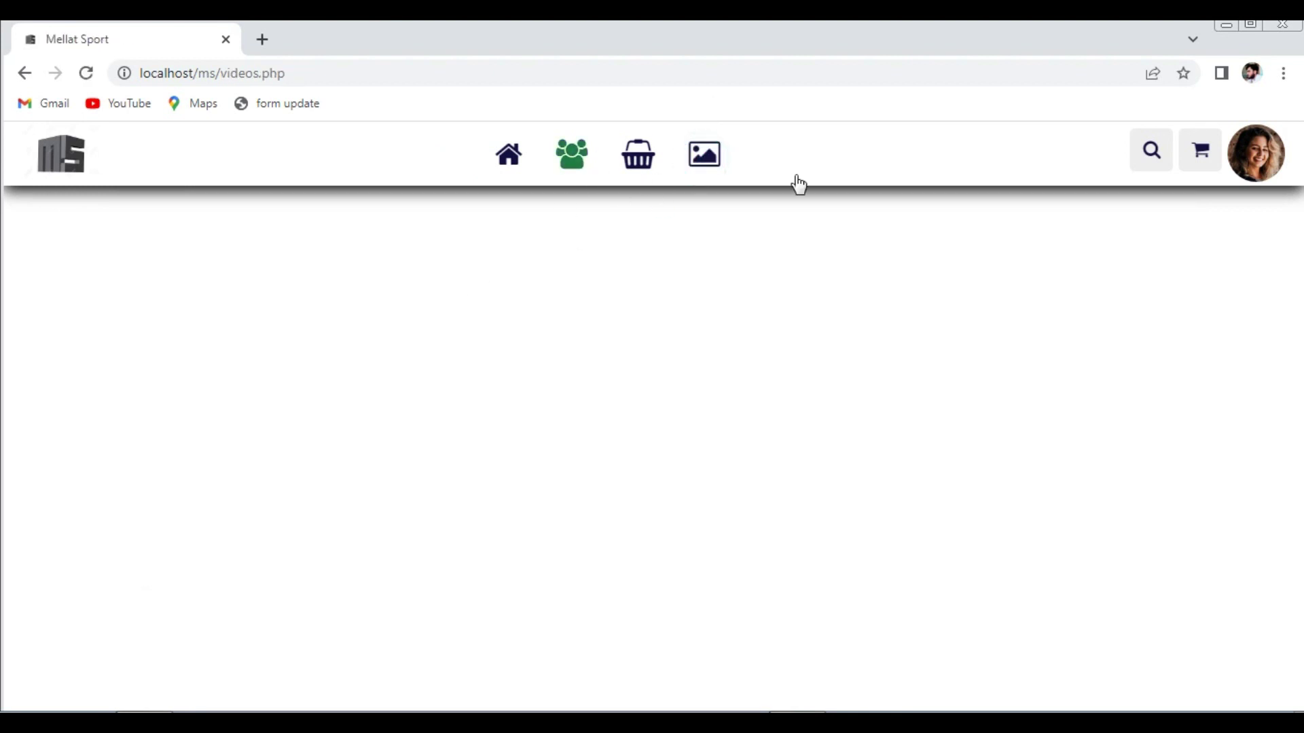
left_click(1242, 163)
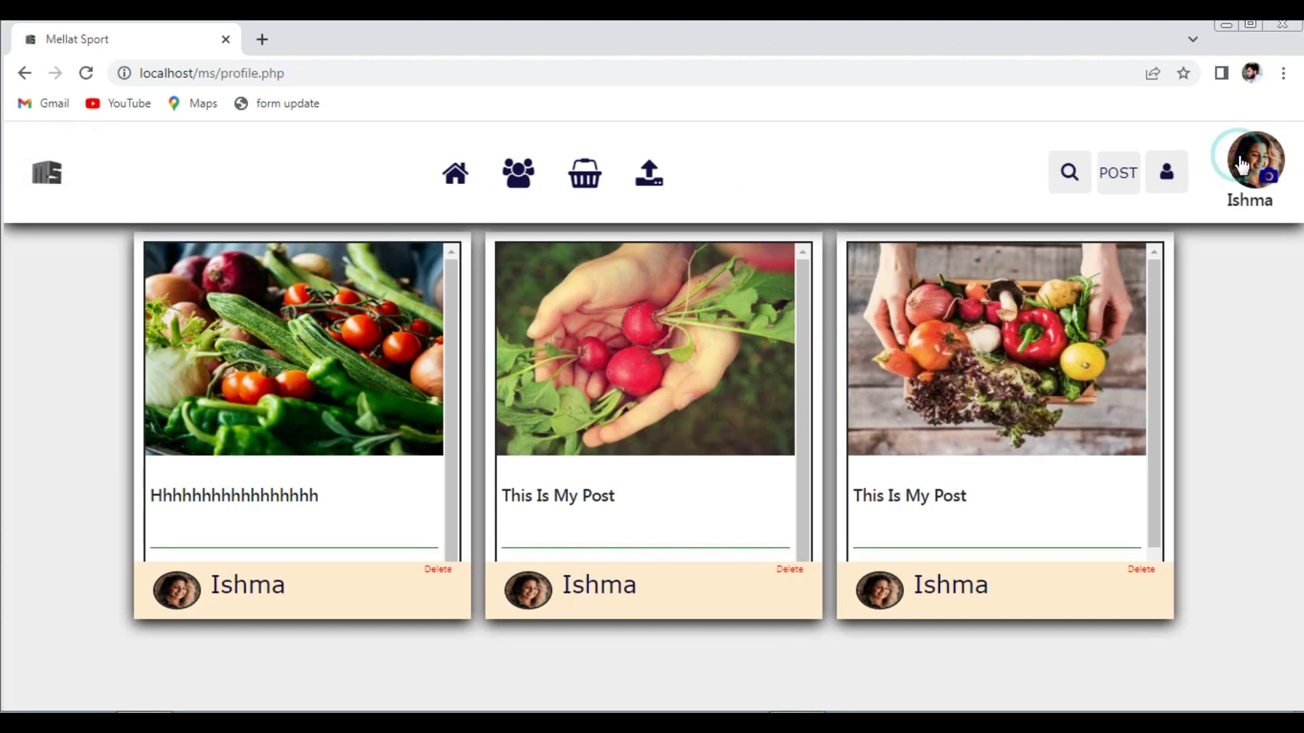
left_click(652, 175)
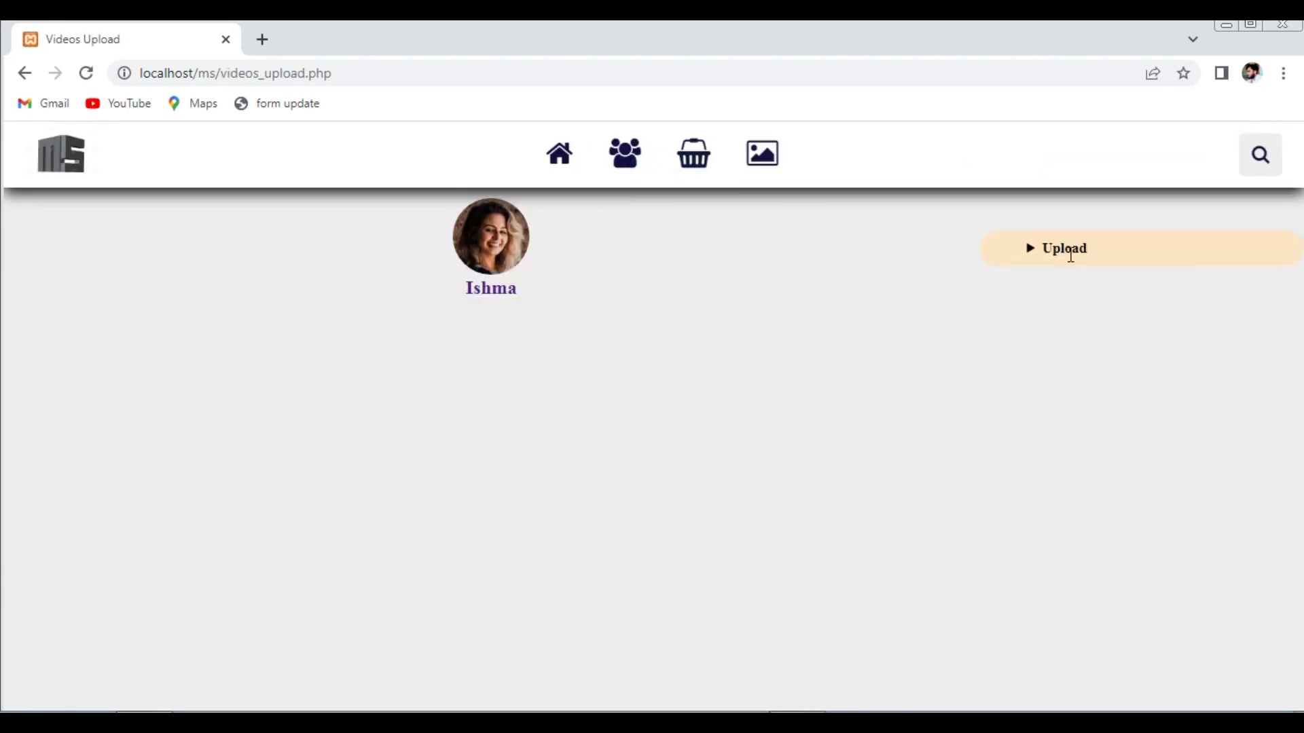
left_click(1031, 250)
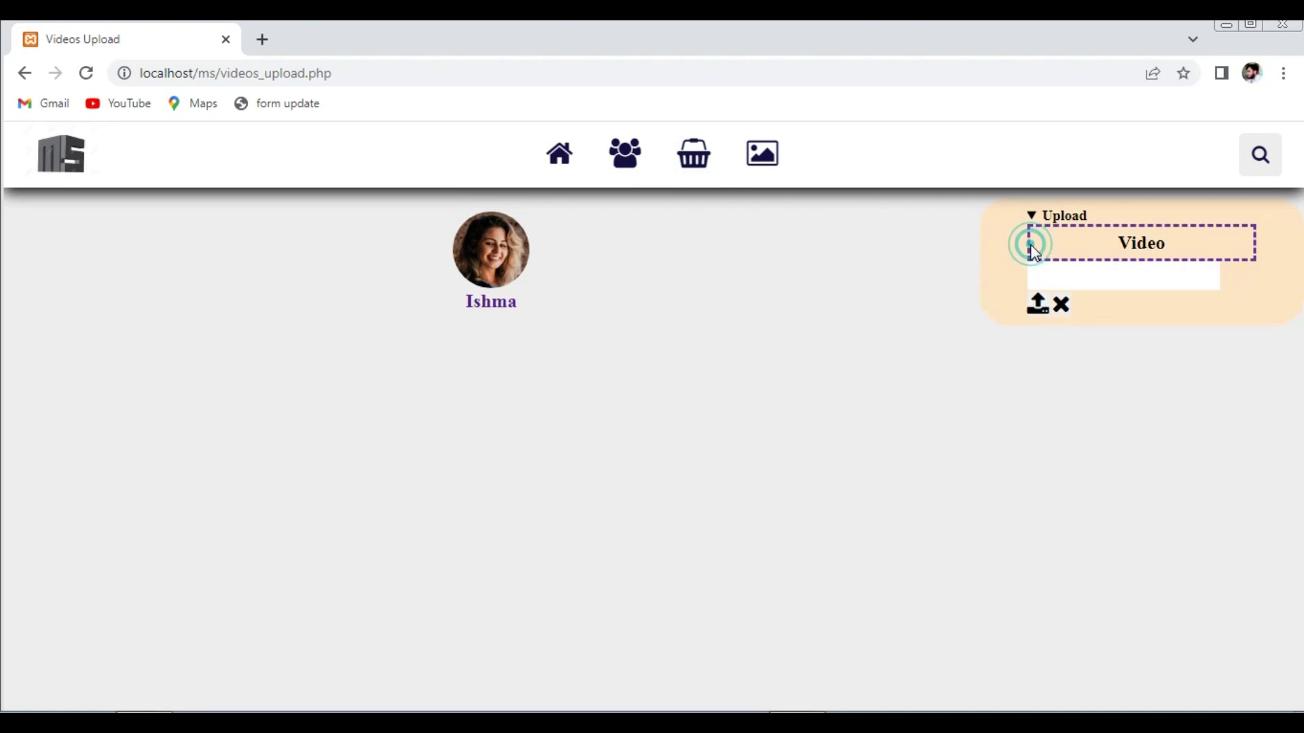
left_click(1125, 274)
type("Aaa")
- Choose the eagle clip from D:\image\taseer, upload it, and dismiss the success message
left_click(1139, 244)
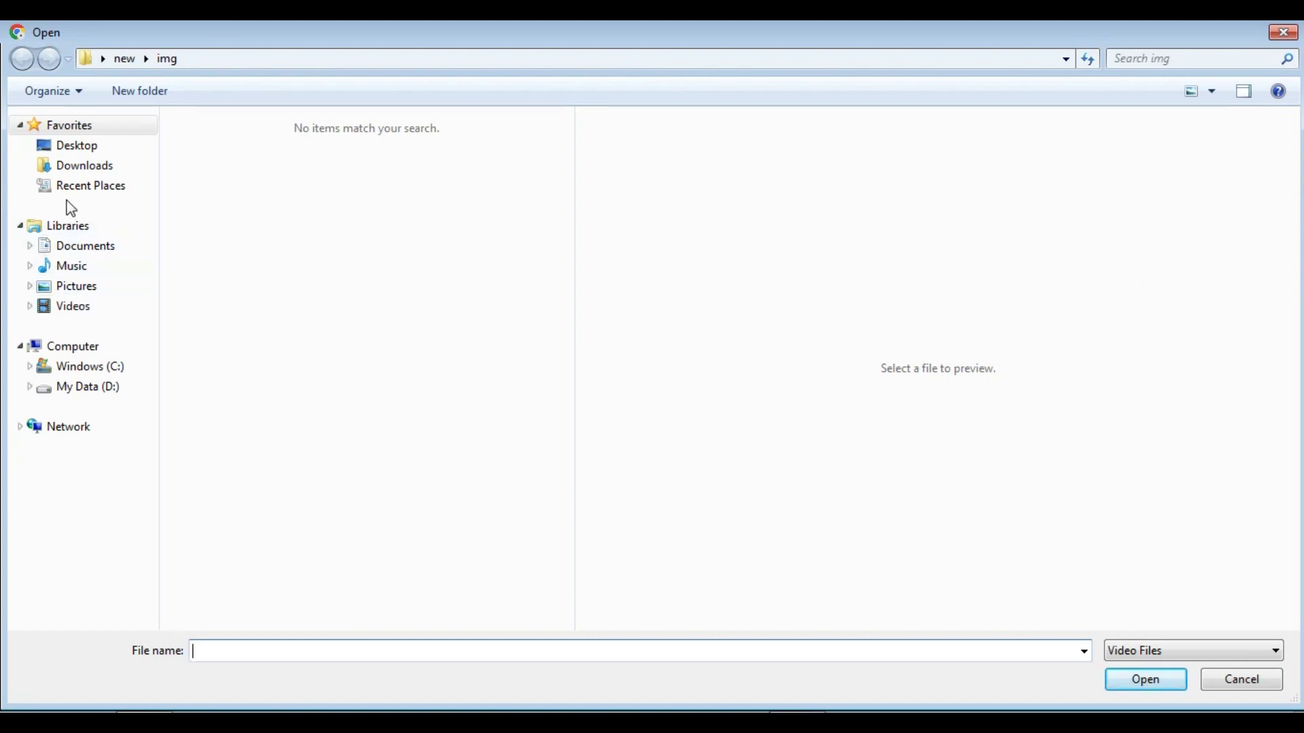
left_click(78, 312)
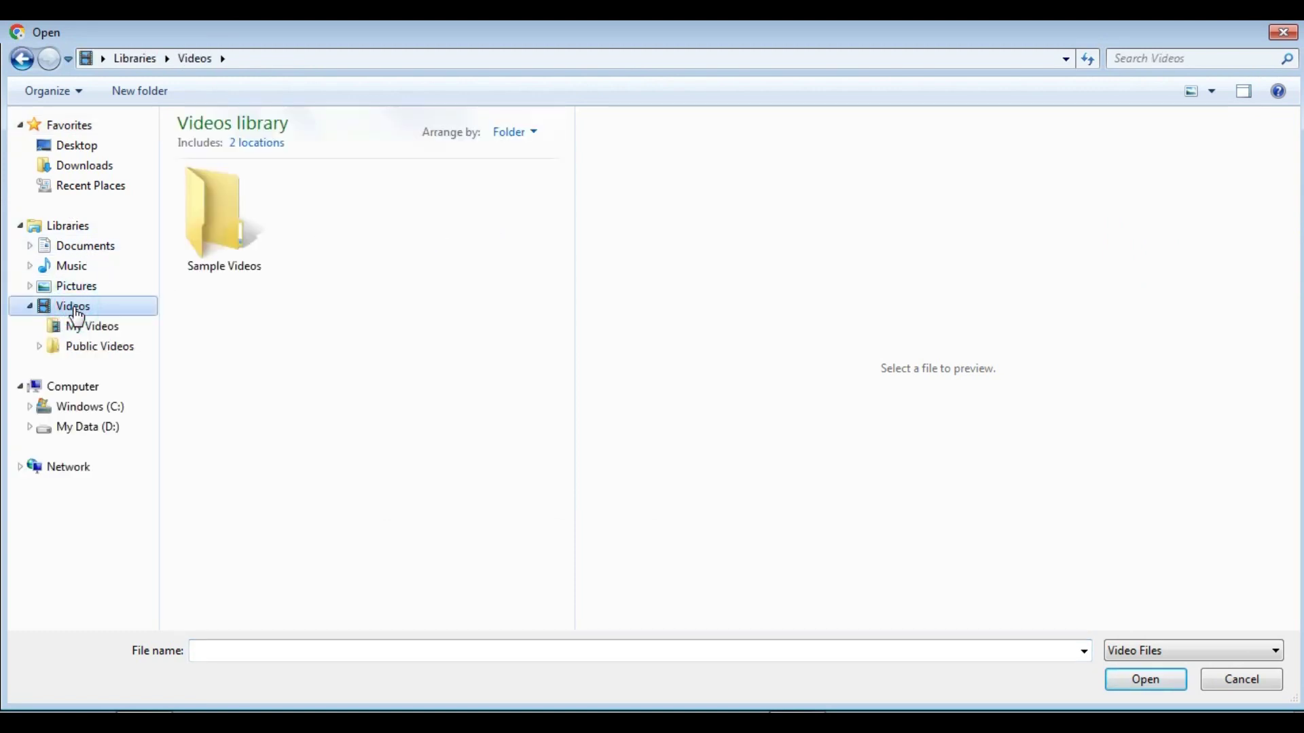
left_click(91, 426)
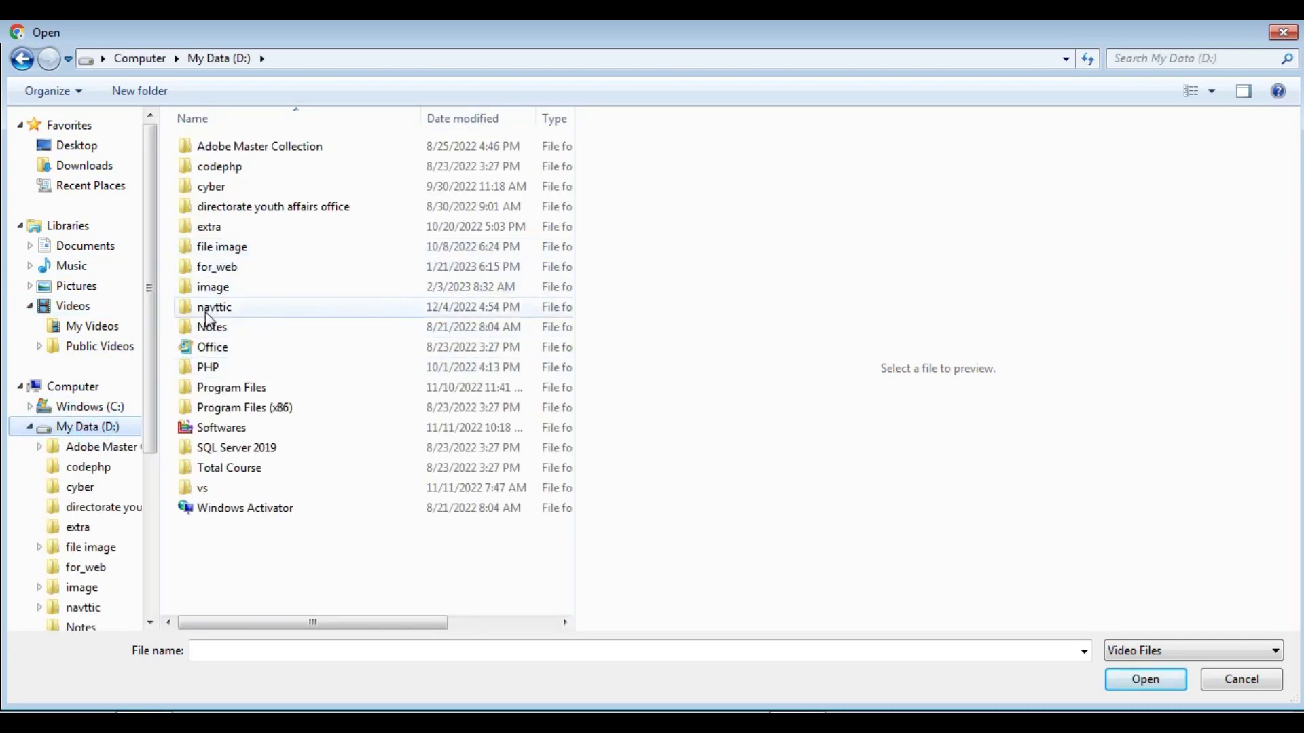
double_click(215, 294)
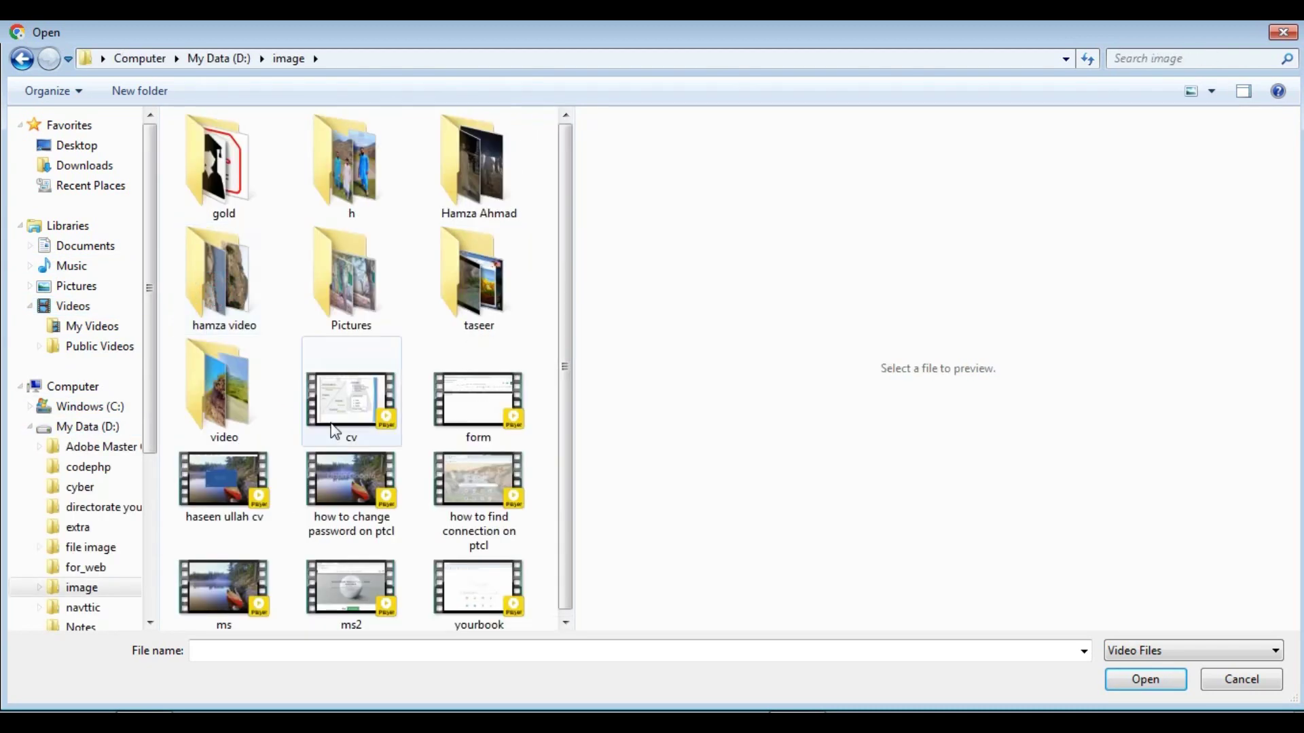
double_click(225, 195)
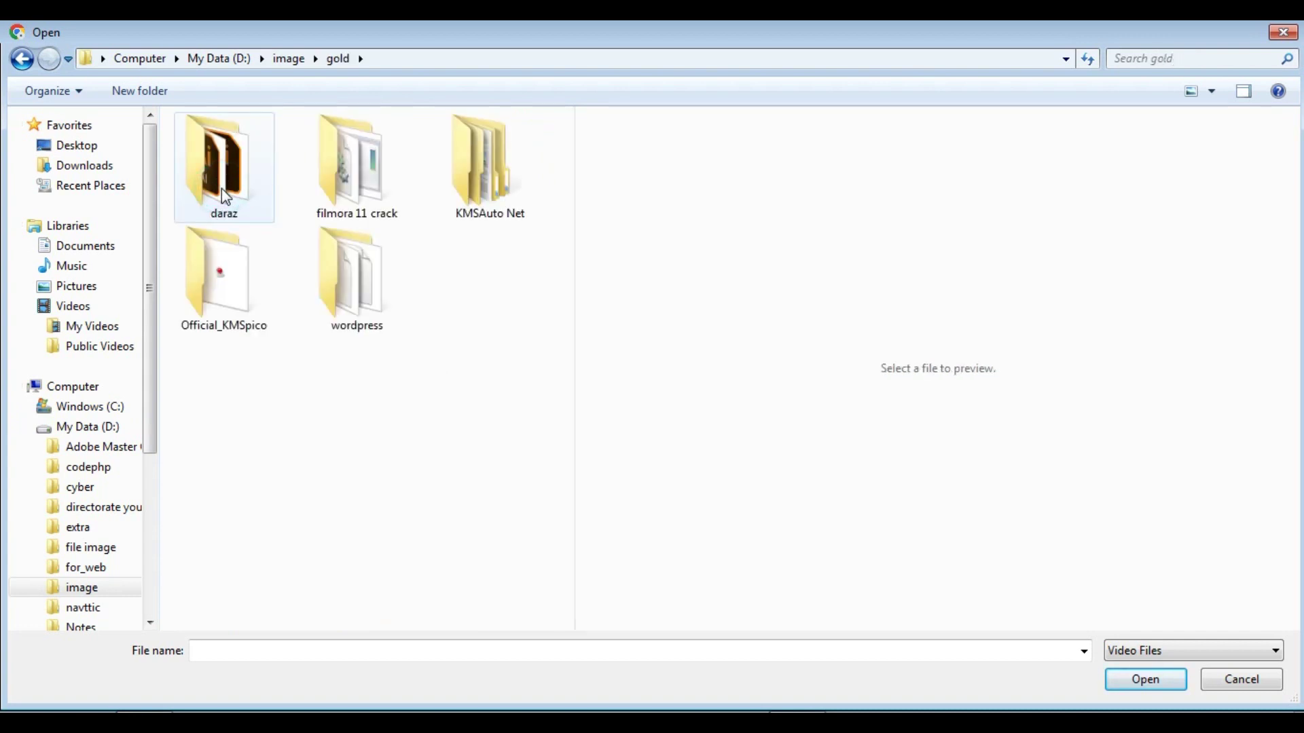
left_click(21, 61)
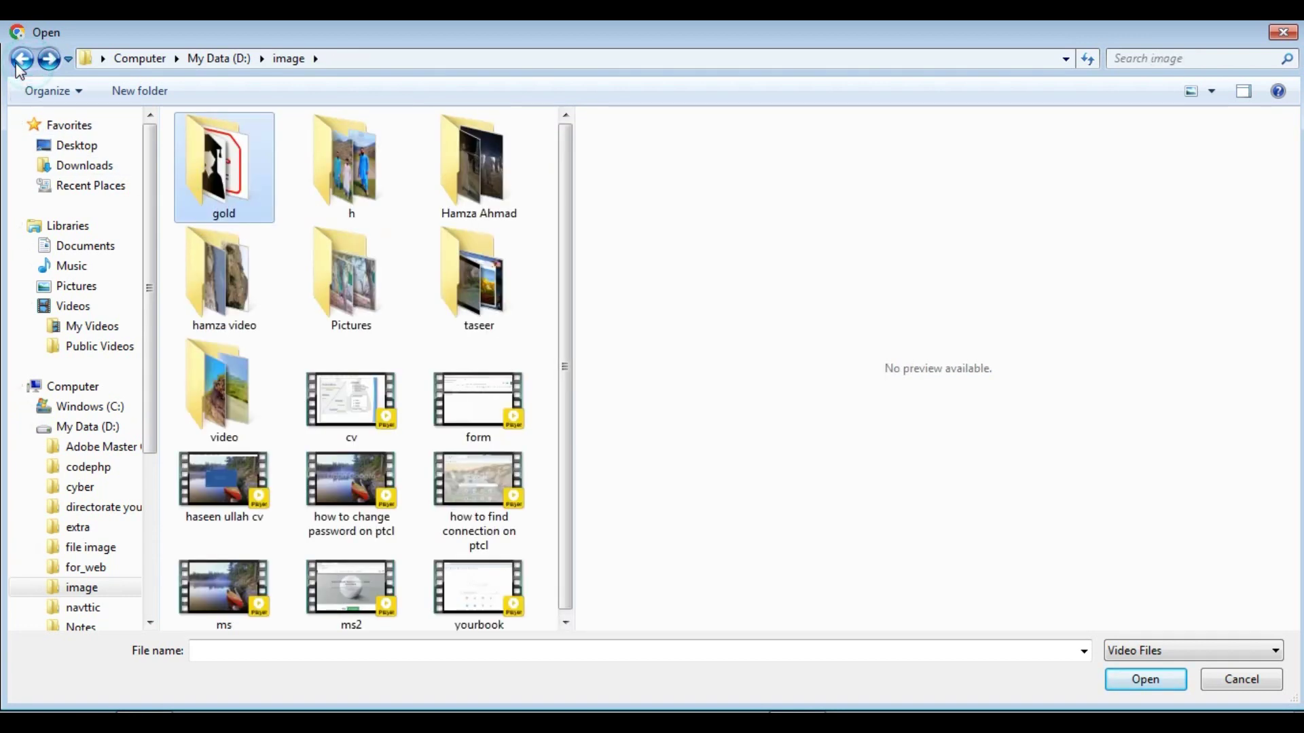
double_click(480, 273)
left_click(231, 293)
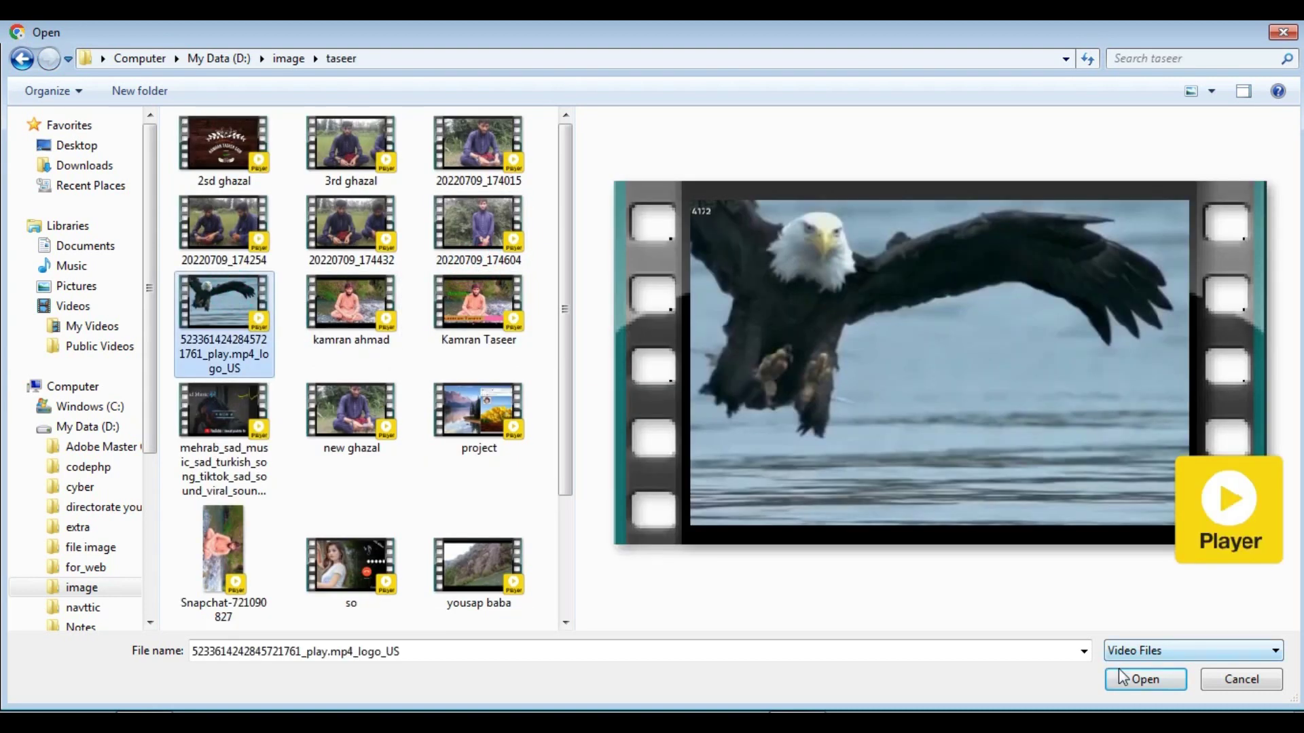
left_click(1119, 672)
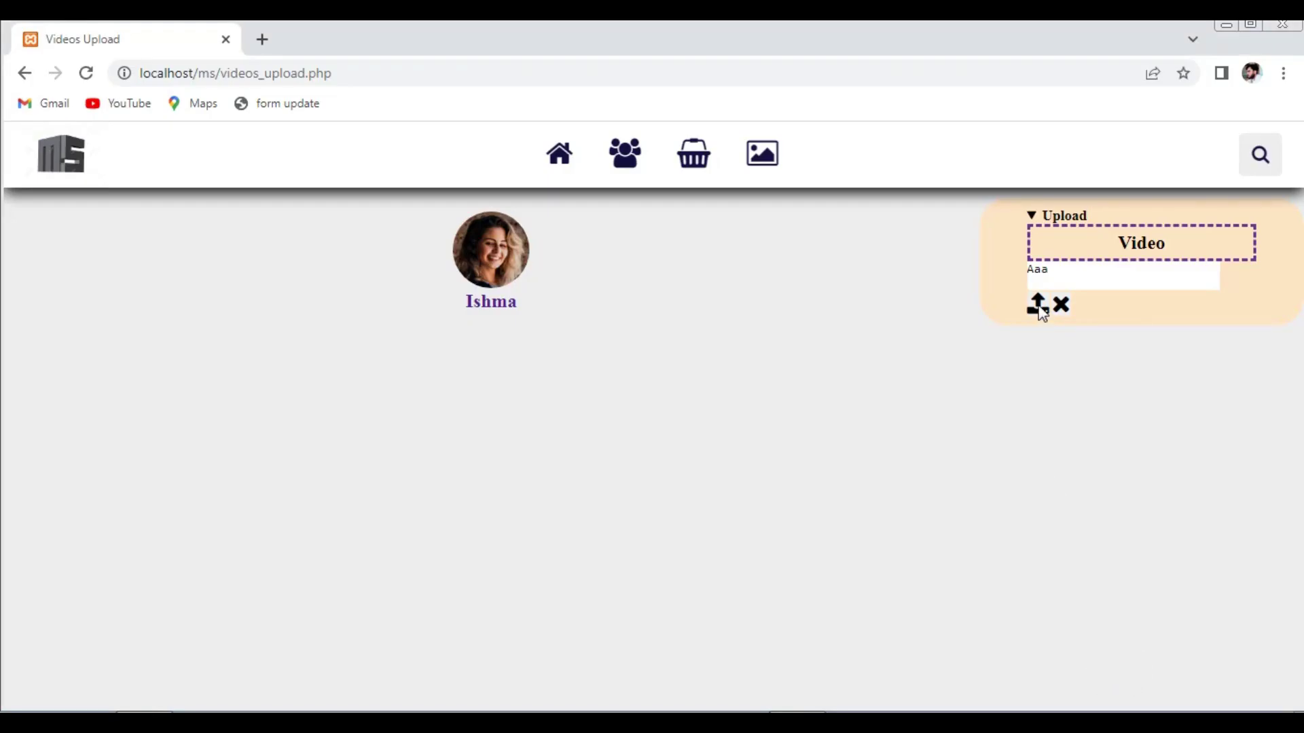
left_click(1038, 305)
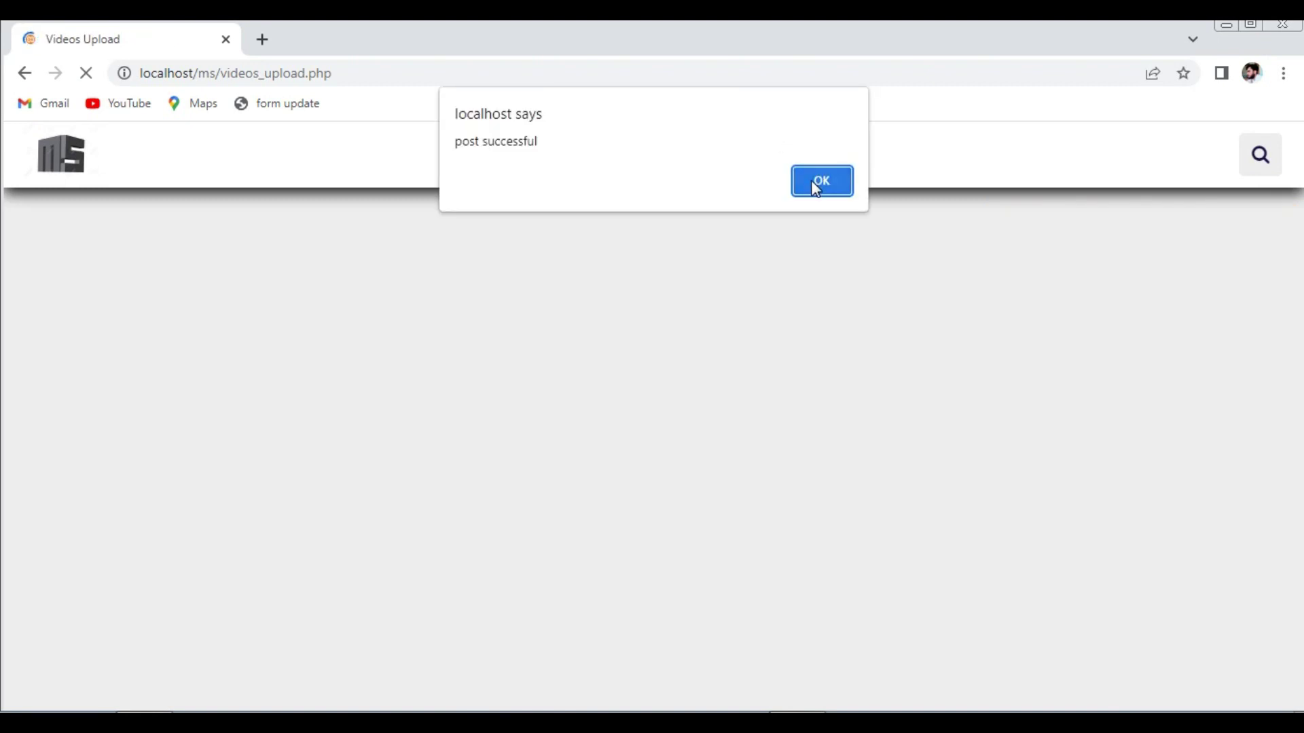
left_click(817, 189)
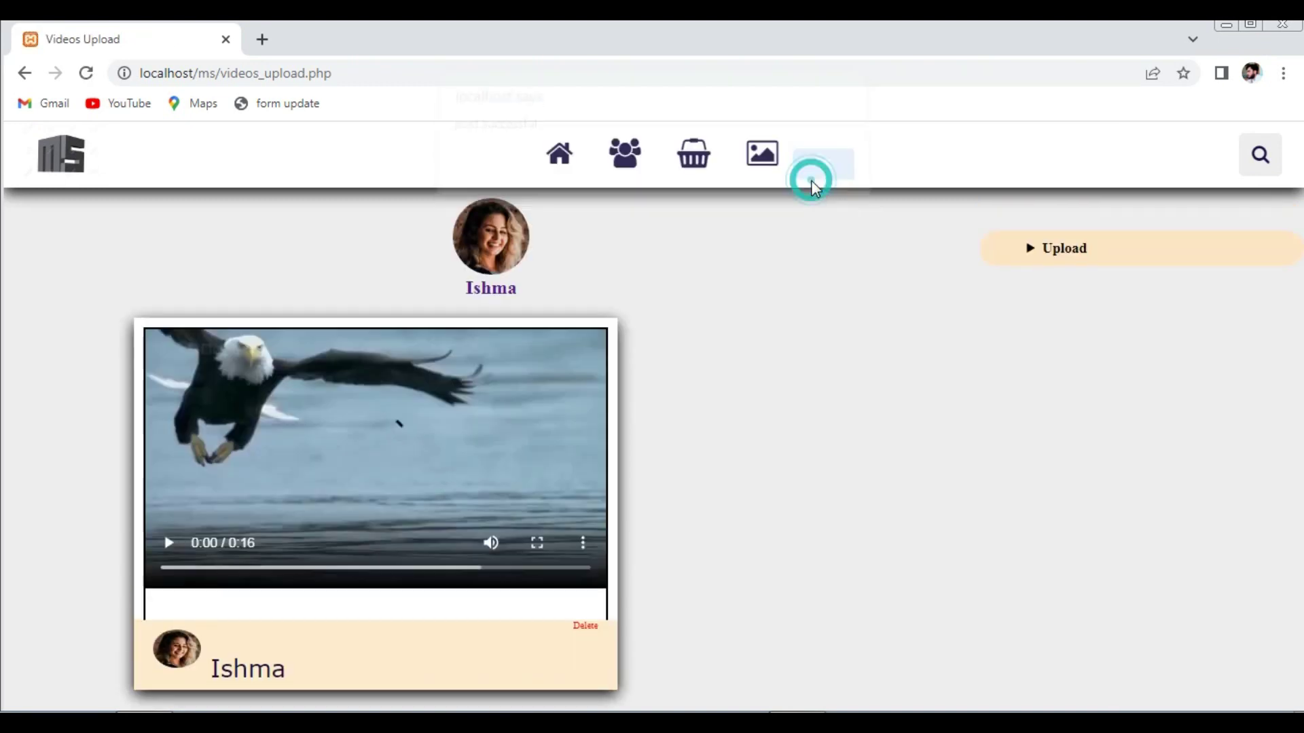
- Play, pause and mute the uploaded eagle video, then go to the videos page
left_click(168, 543)
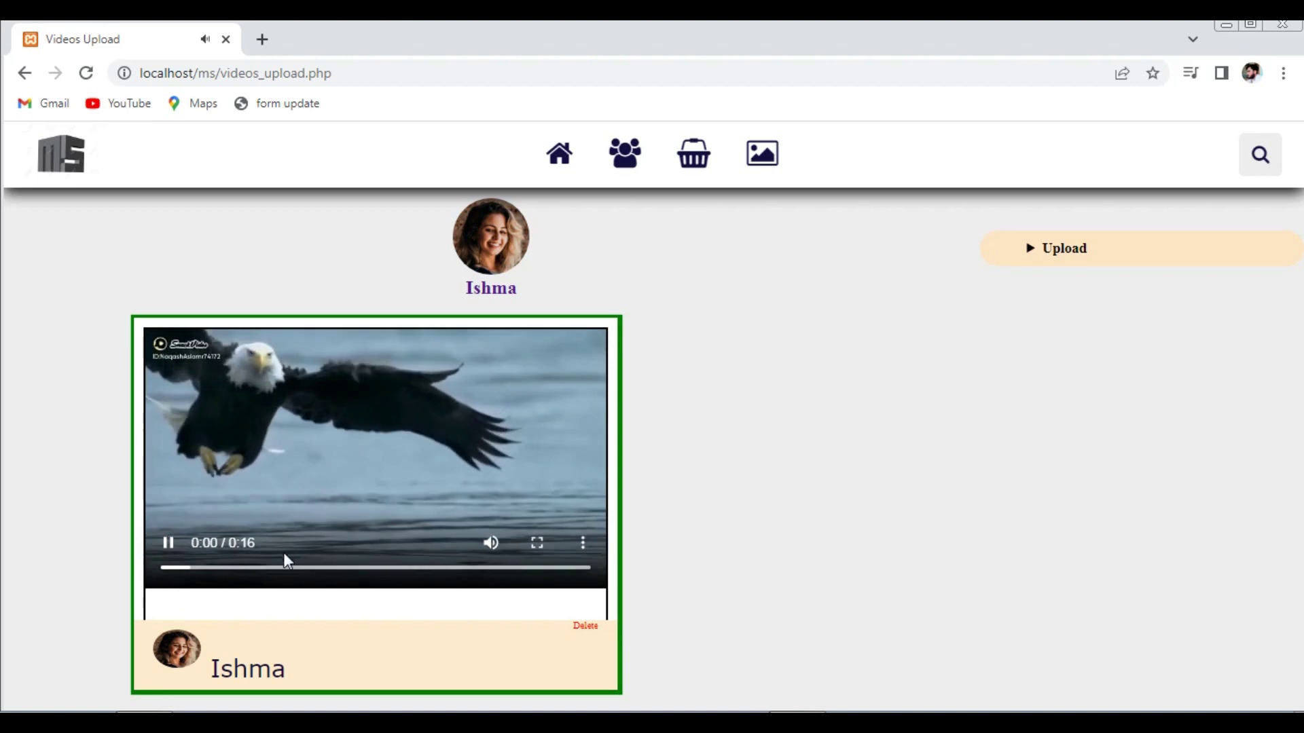
left_click(167, 544)
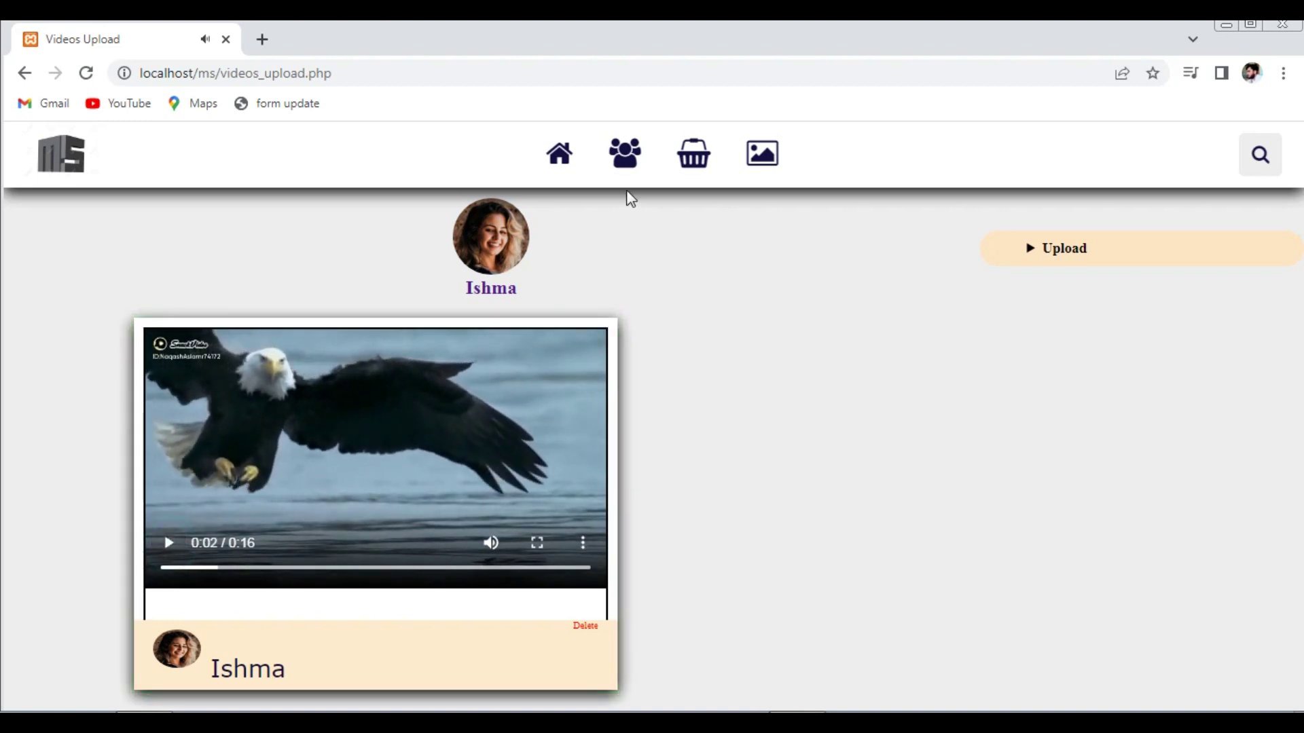
left_click(490, 542)
left_click(764, 160)
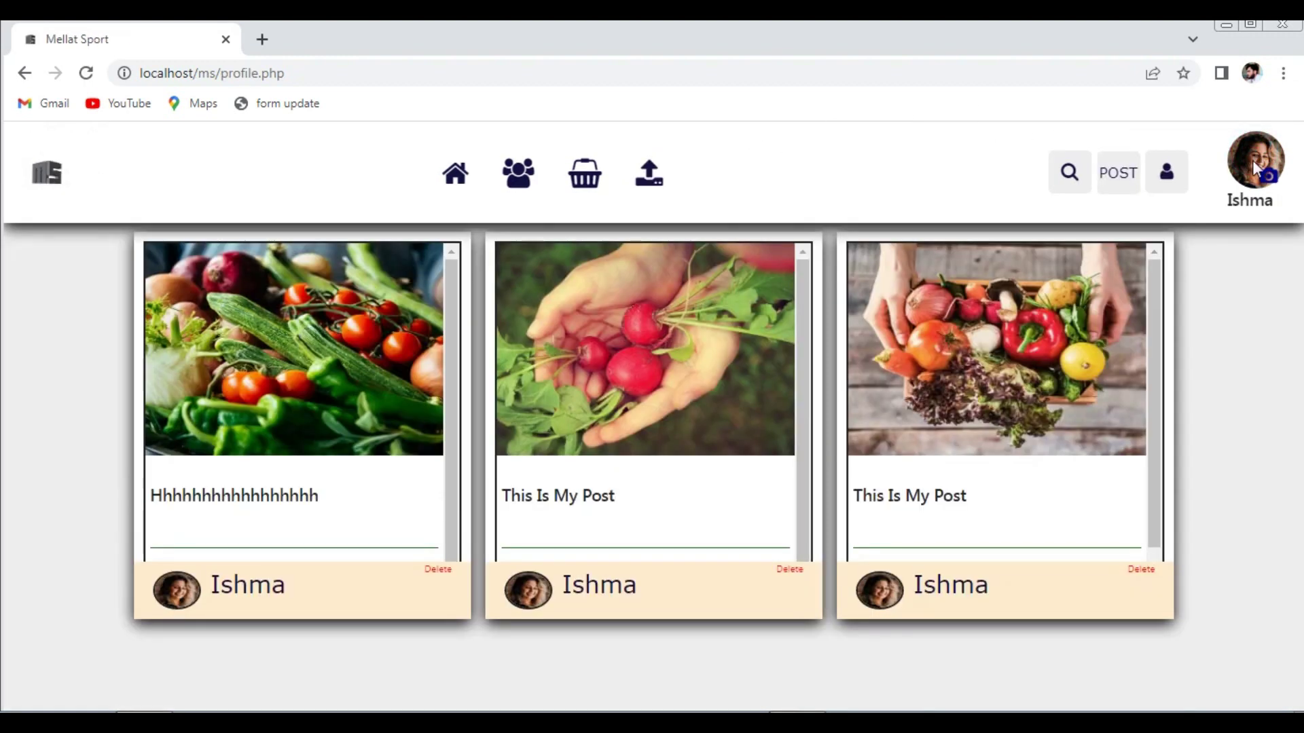
- Log out from the account panel, returning to the index.php home page
left_click(1171, 178)
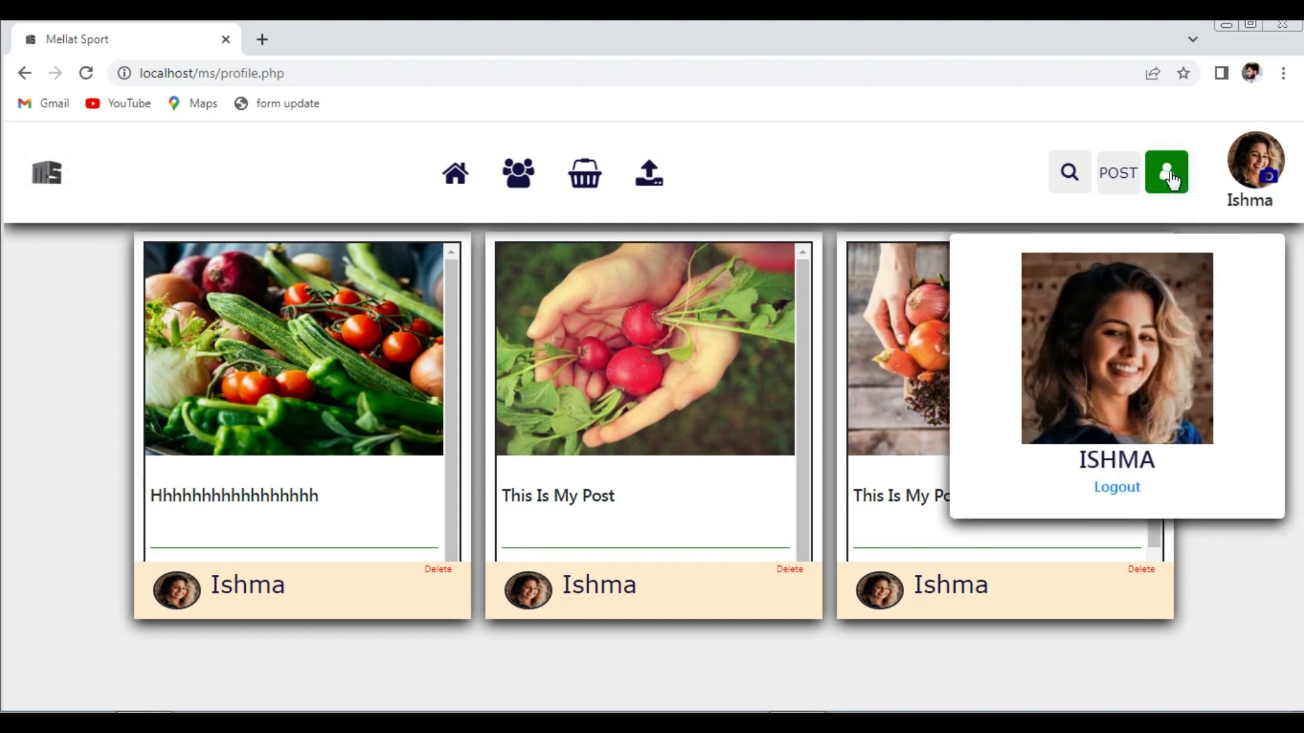
left_click(1118, 488)
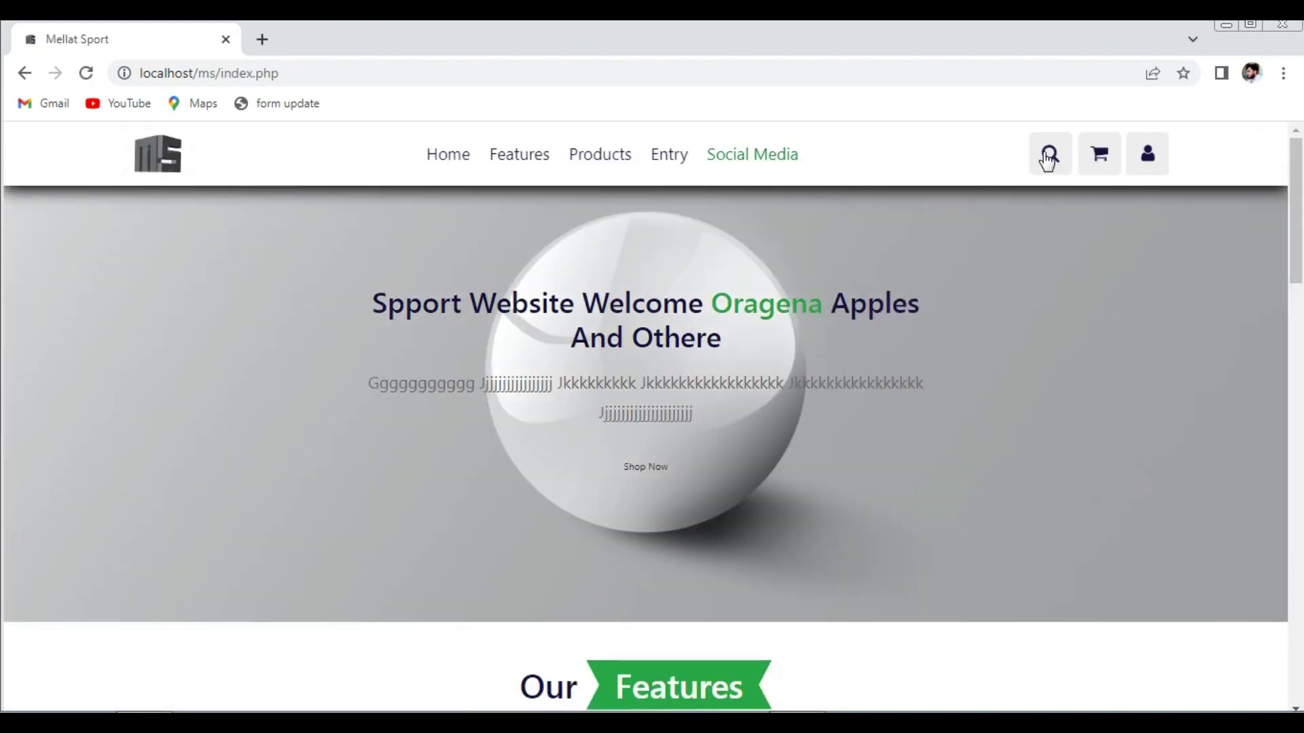
- Open the registration form and fill in the first name, last name, phone number and password
left_click(1141, 170)
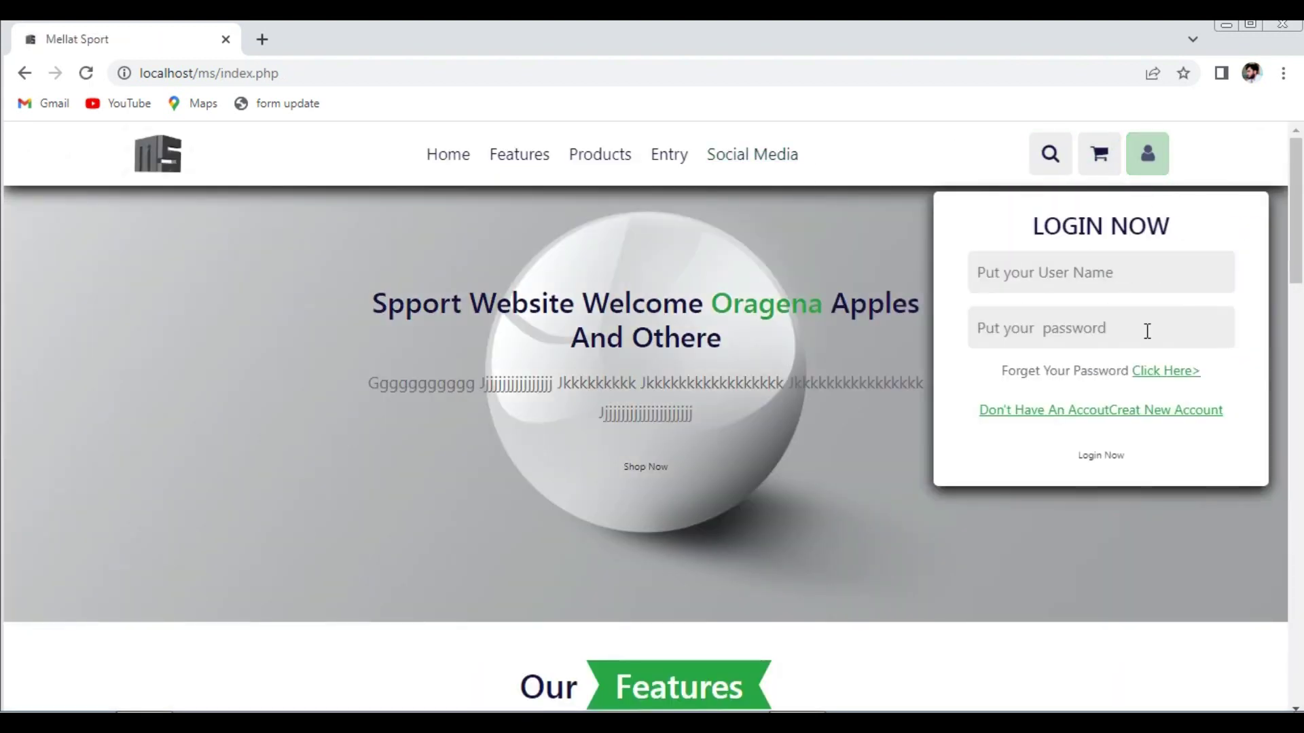
left_click(1158, 410)
left_click(589, 241)
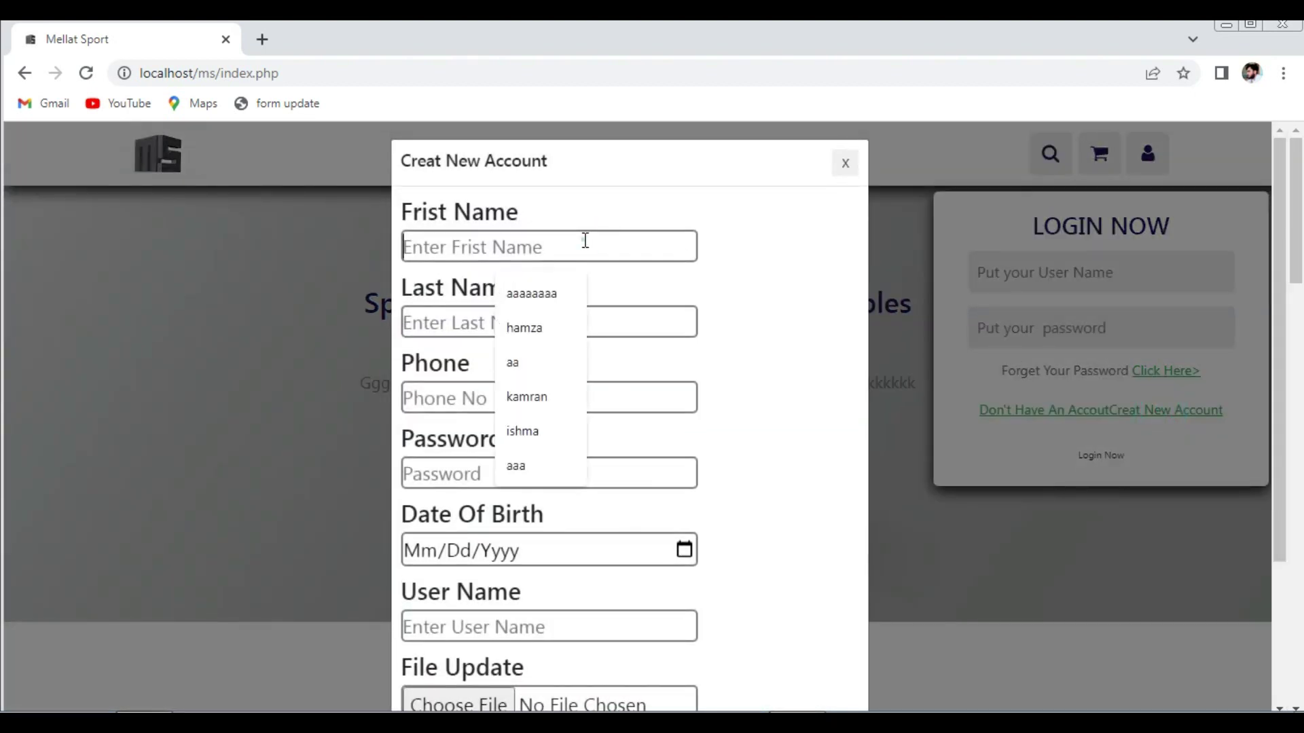
type("Ka")
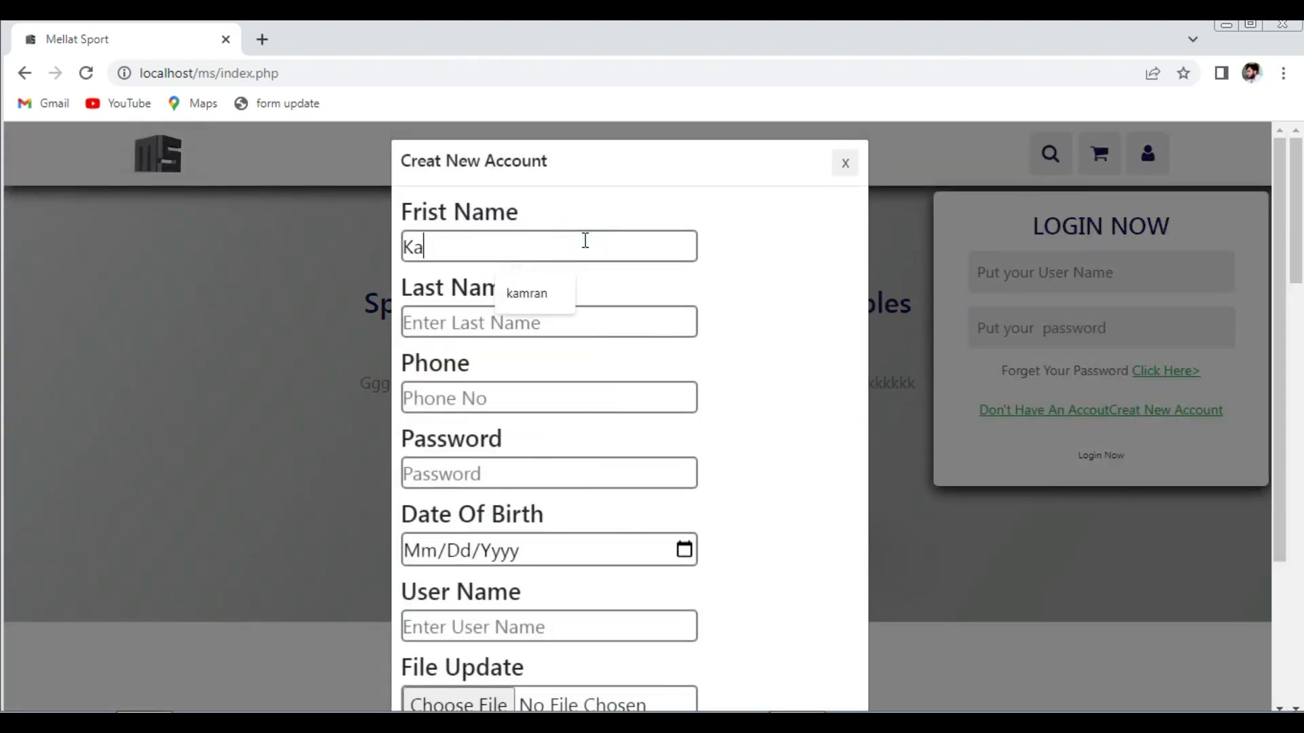
left_click(541, 292)
left_click(515, 321)
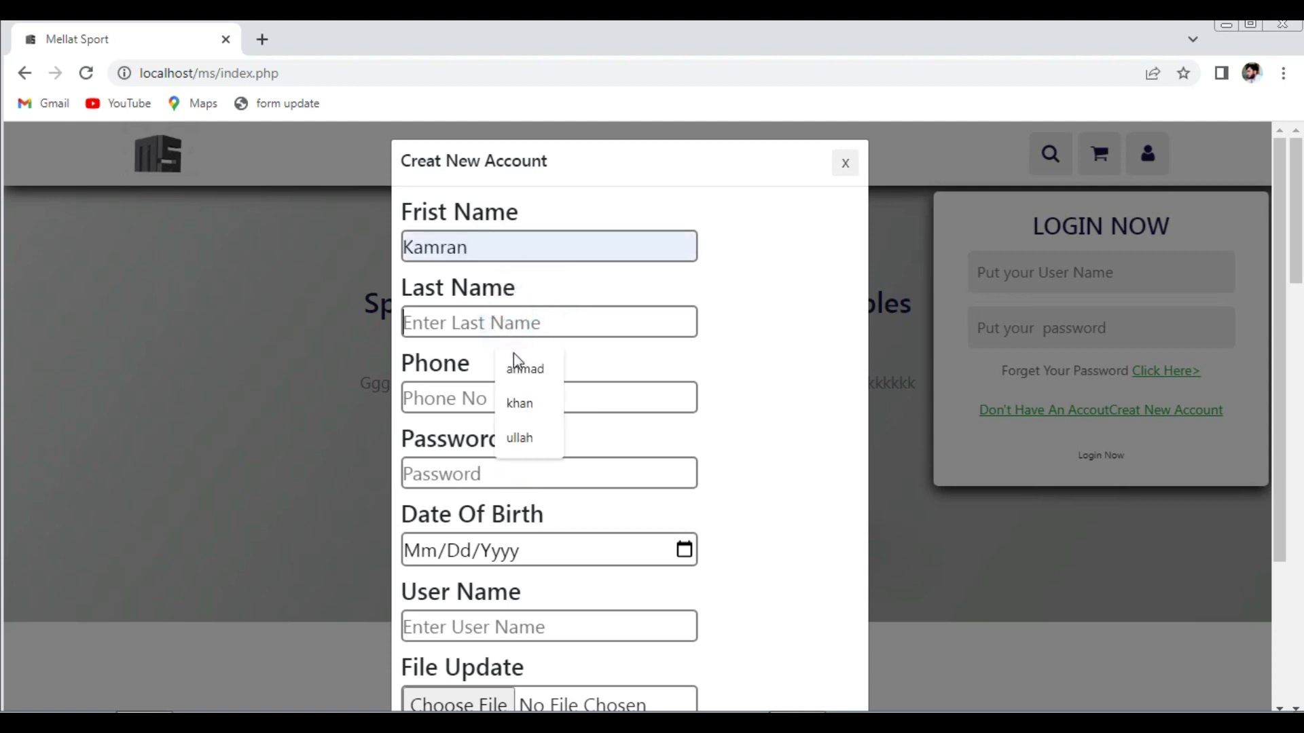
left_click(514, 367)
left_click(452, 402)
left_click(516, 448)
left_click(467, 475)
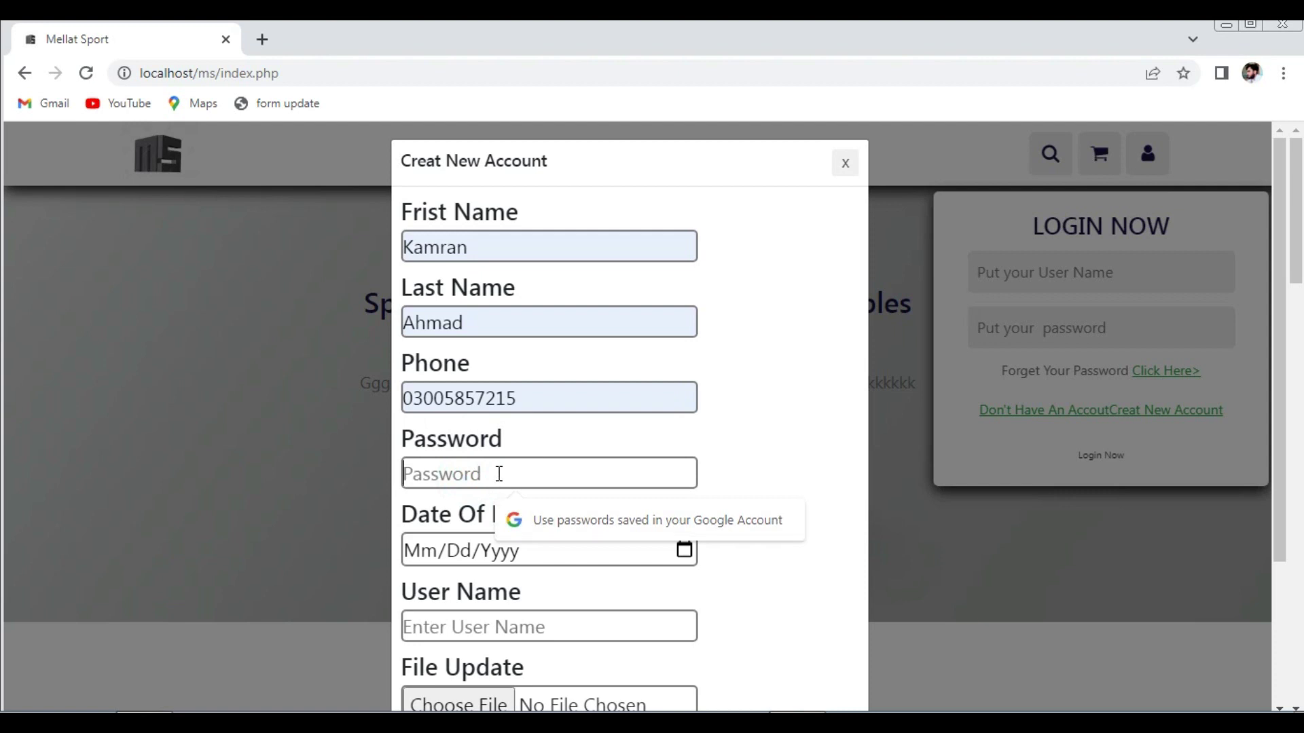
type("12")
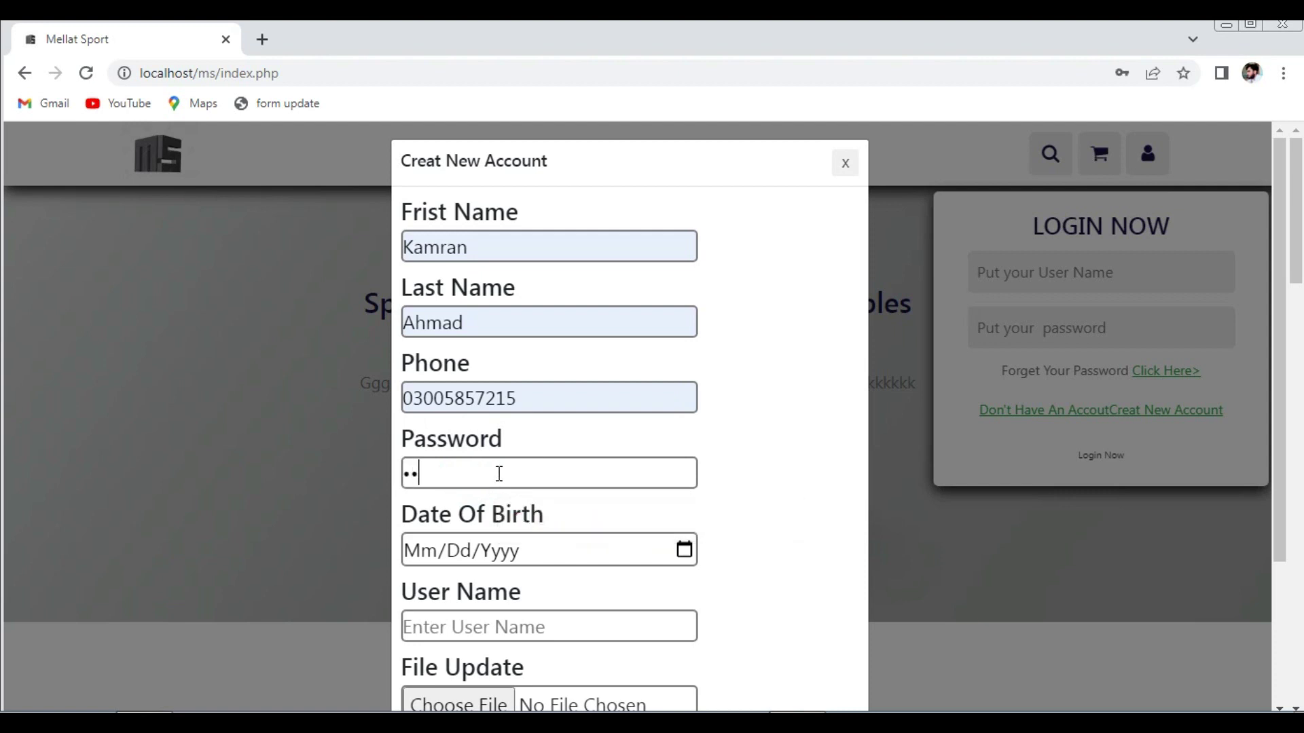
- Enter the date of birth and the username for the new account
left_click(432, 553)
type("12/12/000")
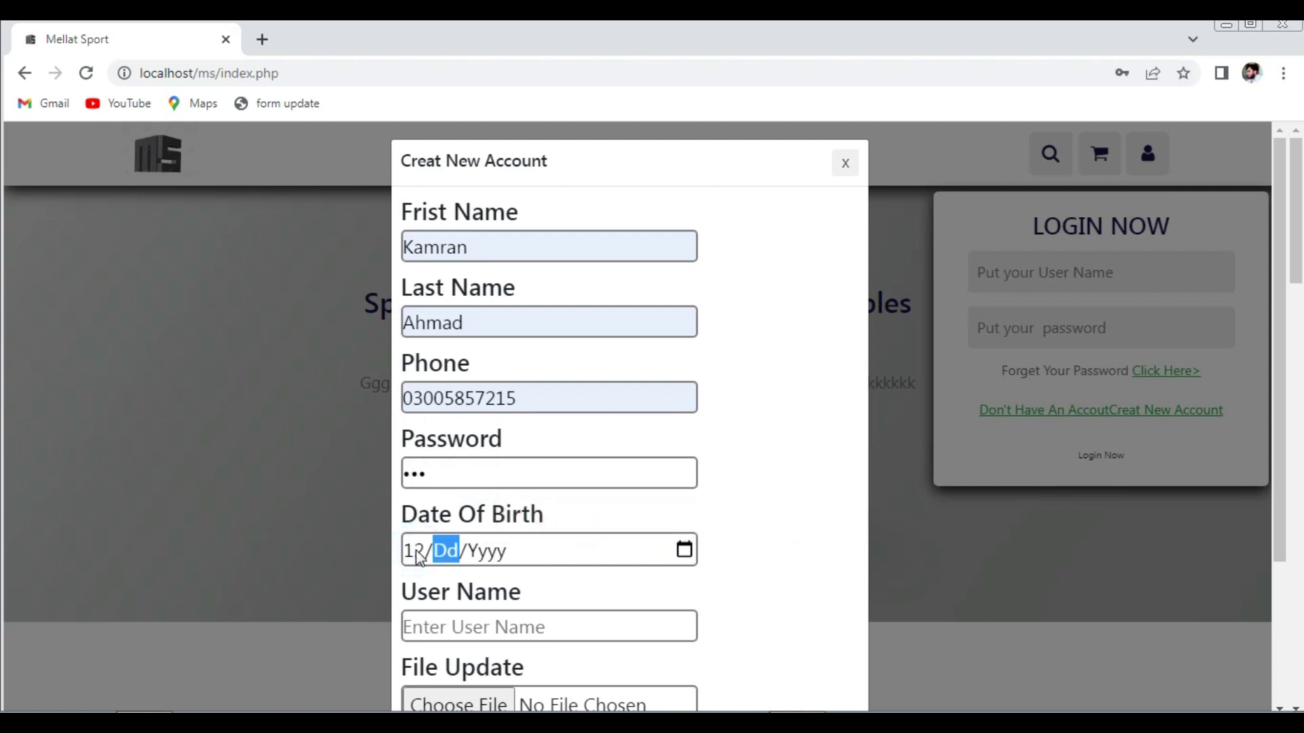
type("2/12/0022")
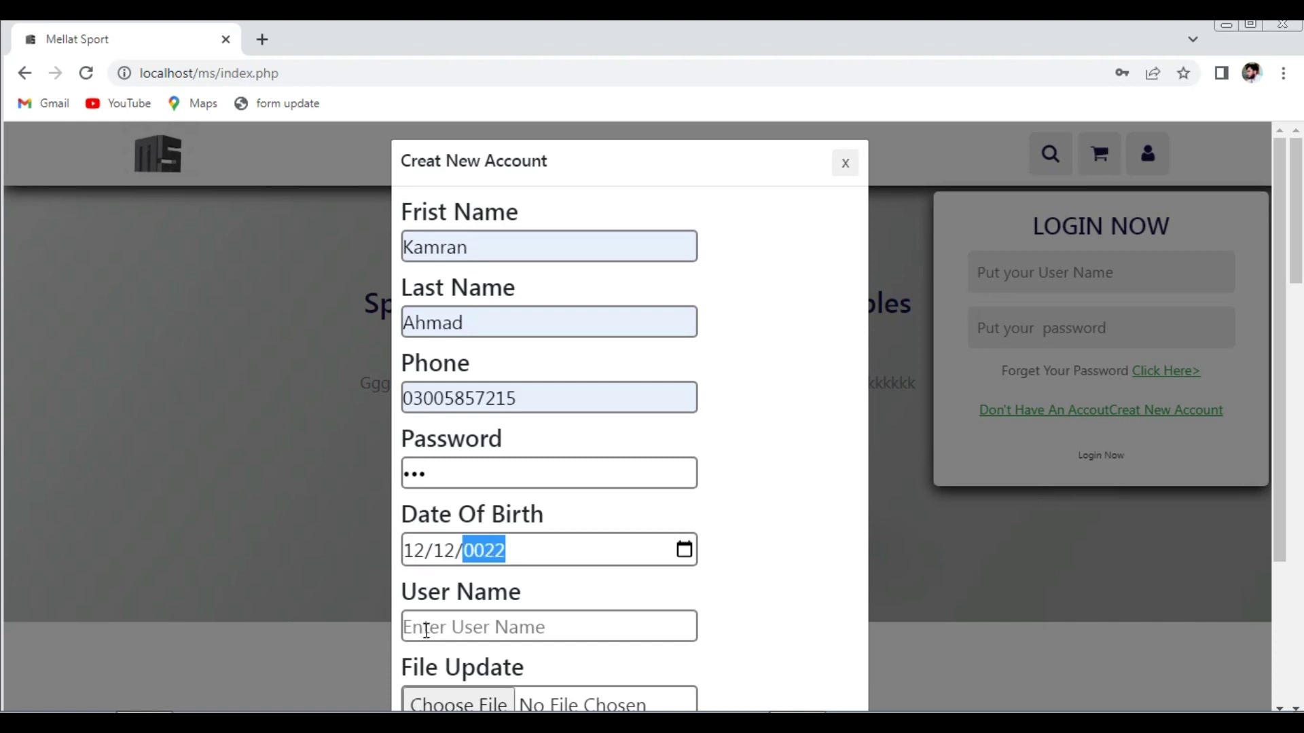
left_click(427, 630)
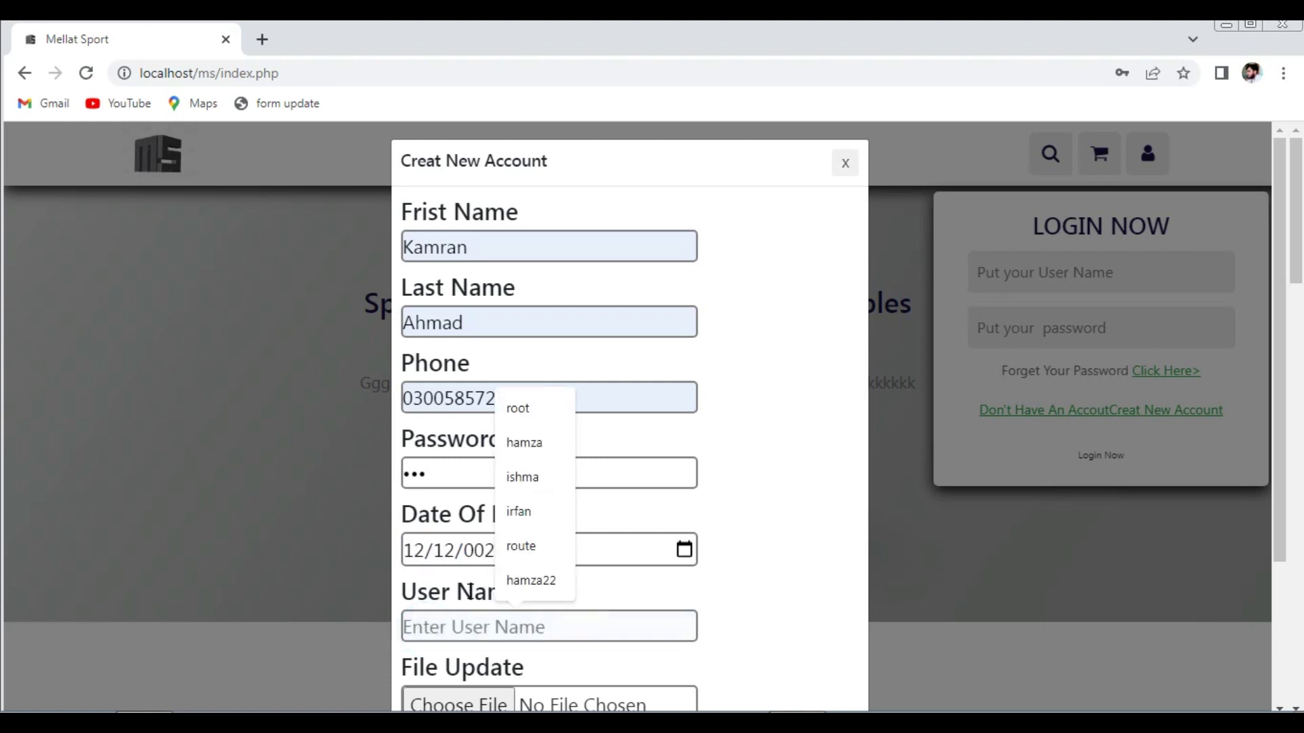
type("Kamran")
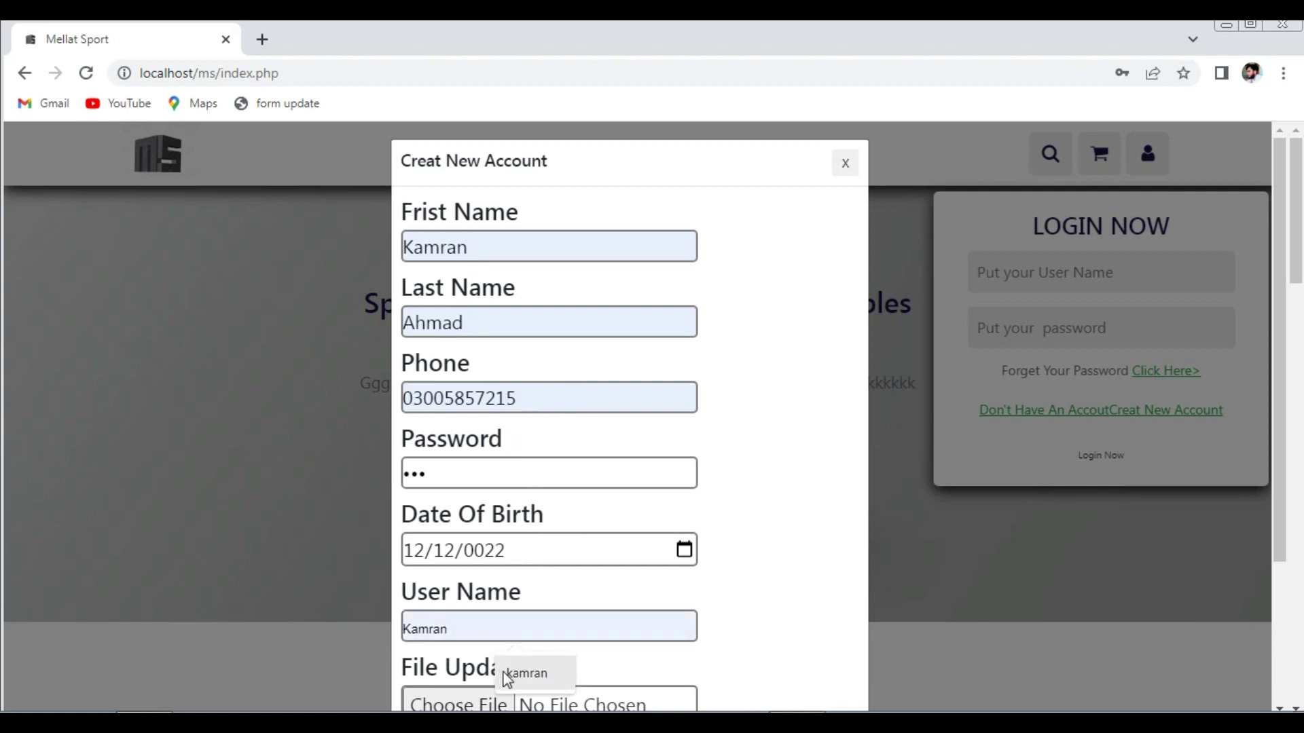
left_click(503, 671)
- Attach the seated-man profile photo, set gender to Male, and submit the registration
left_click_drag(1276, 455, 1274, 584)
left_click(441, 528)
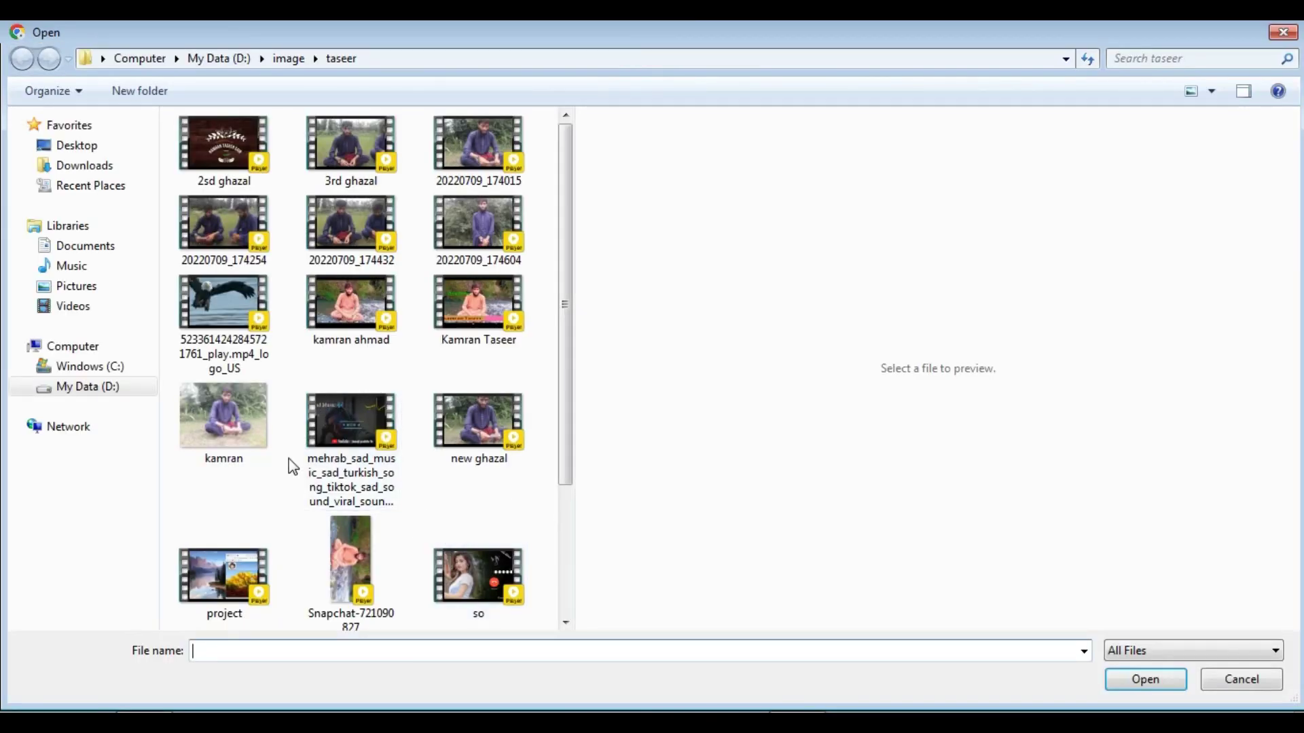
left_click(227, 432)
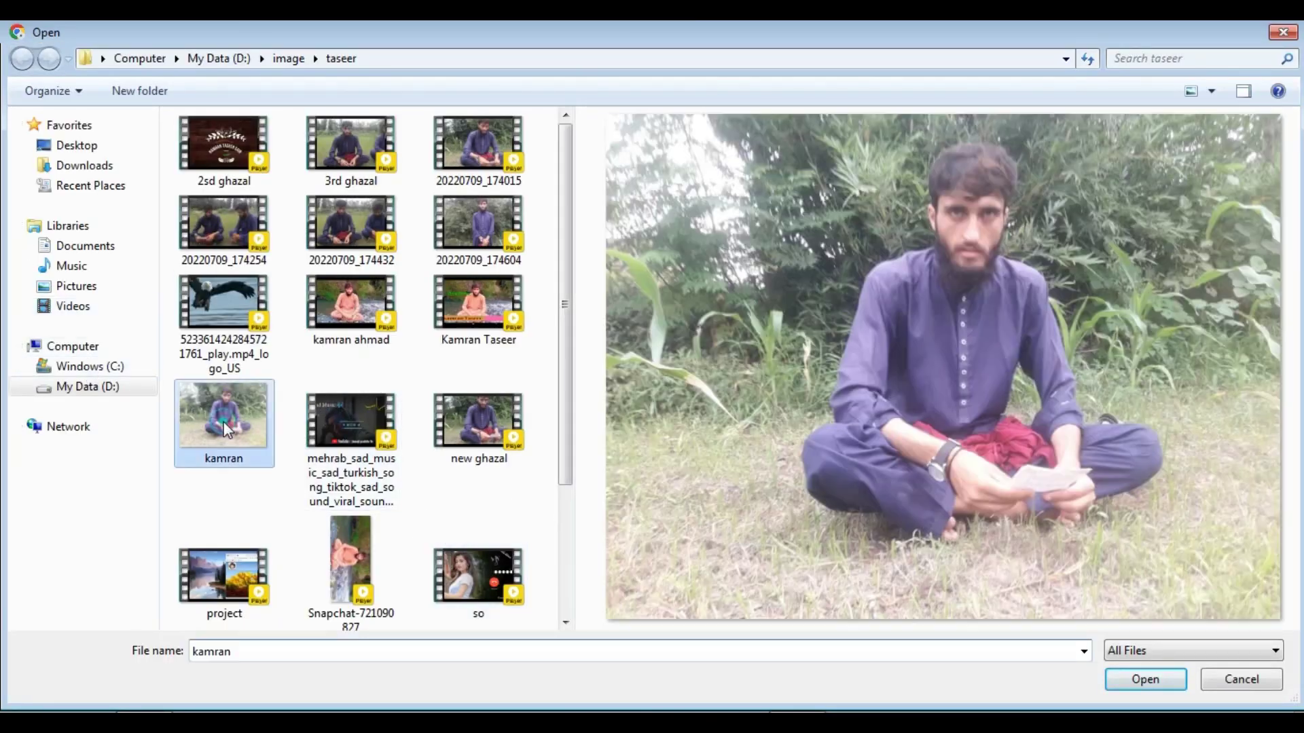
left_click(1127, 686)
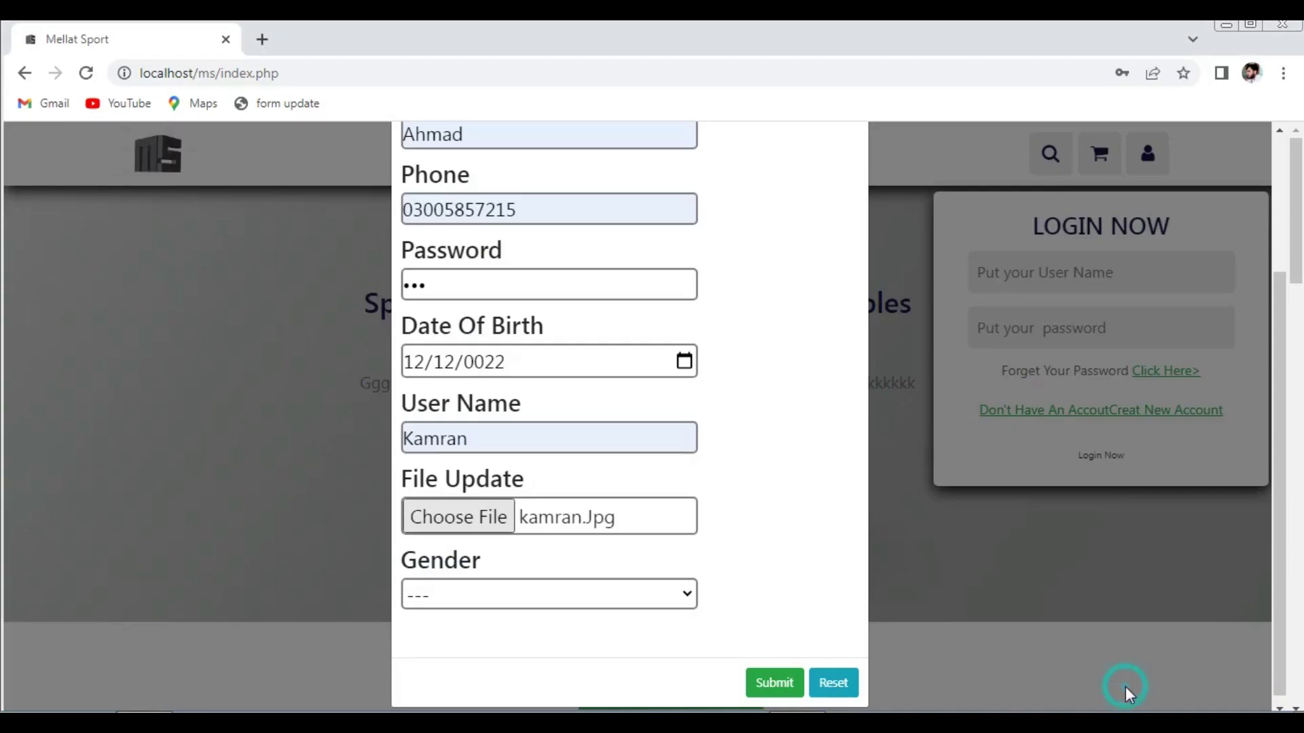
left_click(565, 593)
left_click(512, 521)
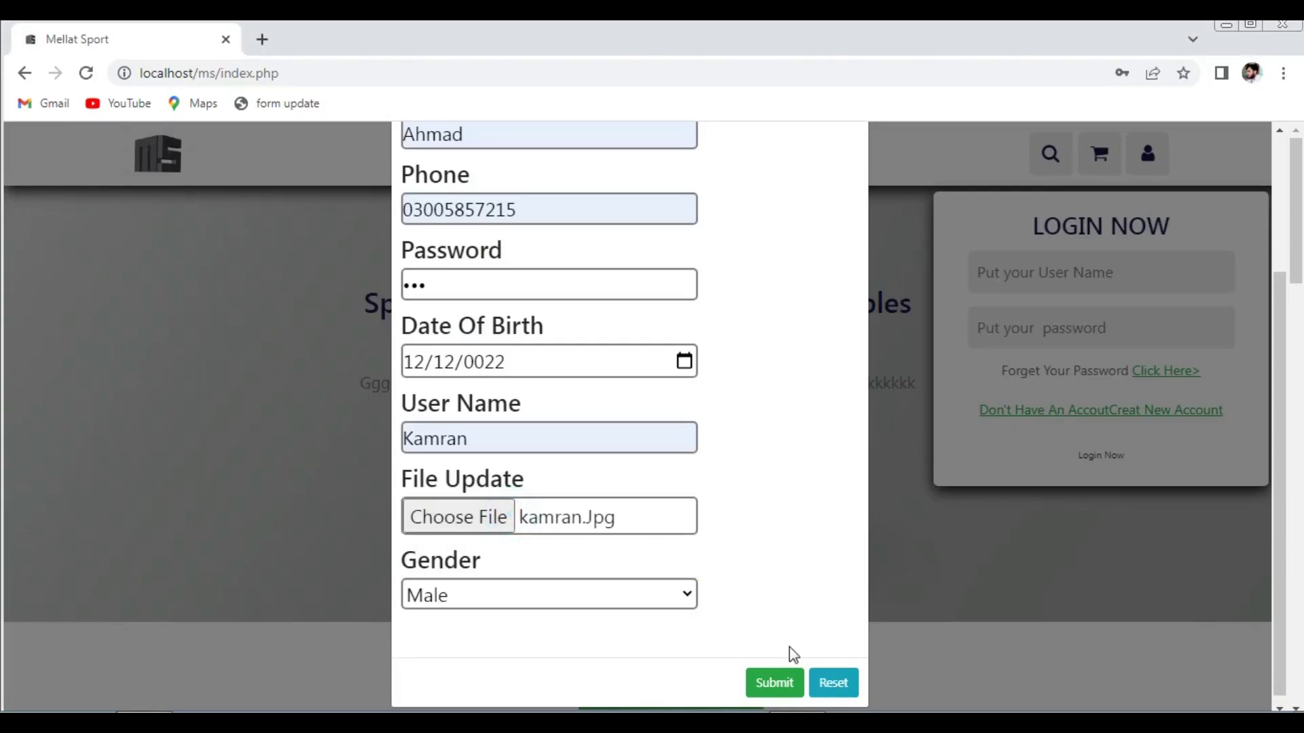
left_click(778, 683)
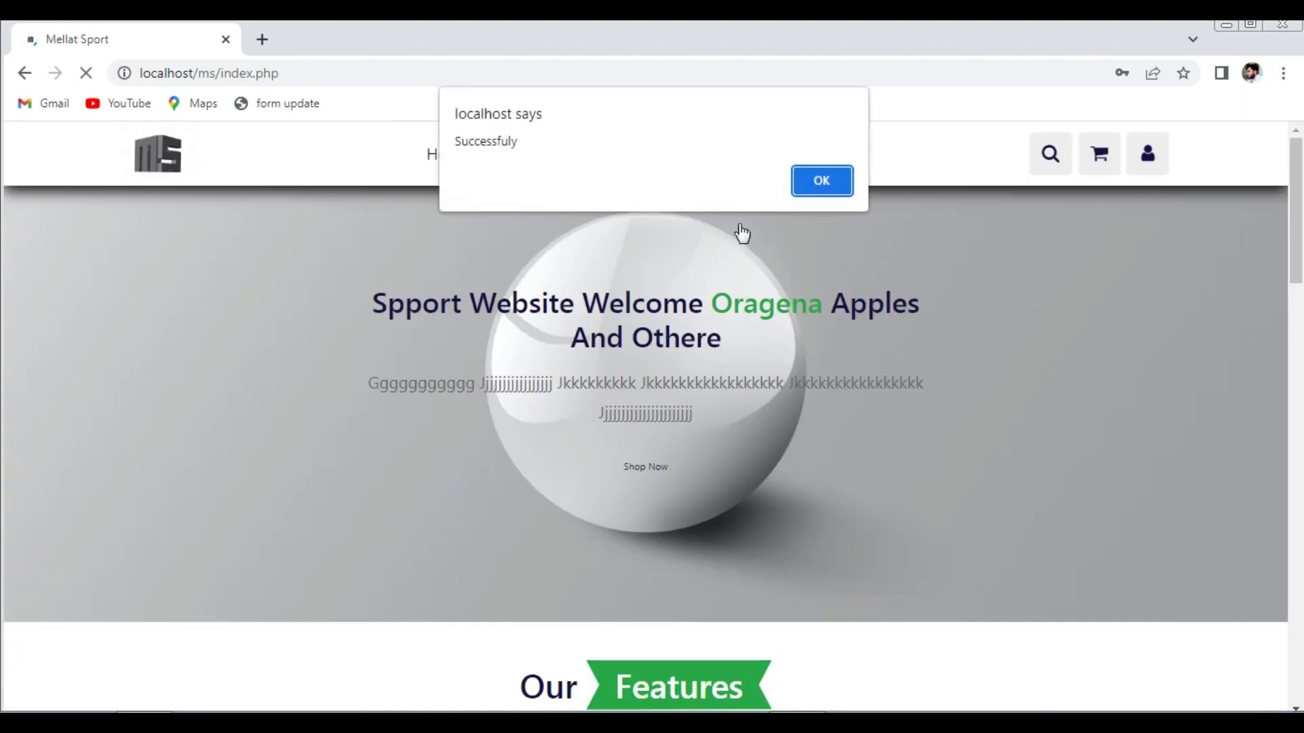
- Dismiss the success alert and log in with the new account's username and password
left_click(813, 195)
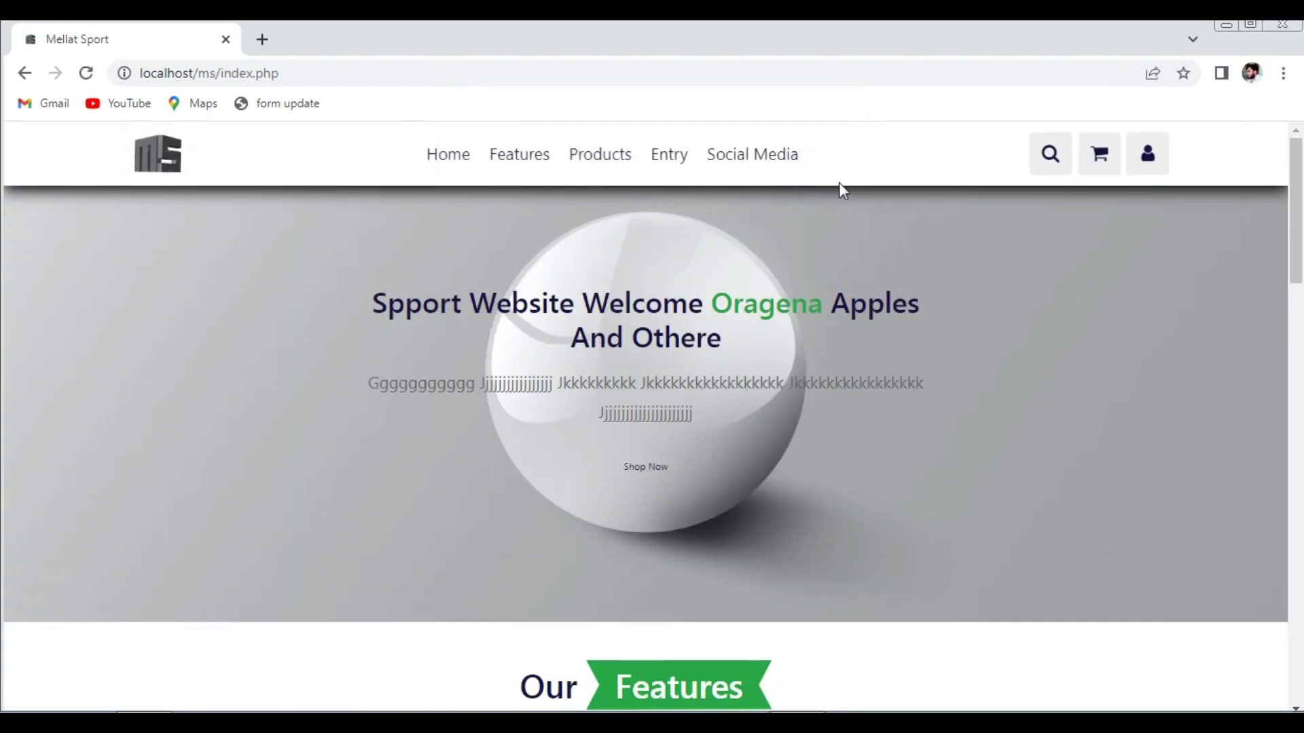
left_click(1161, 174)
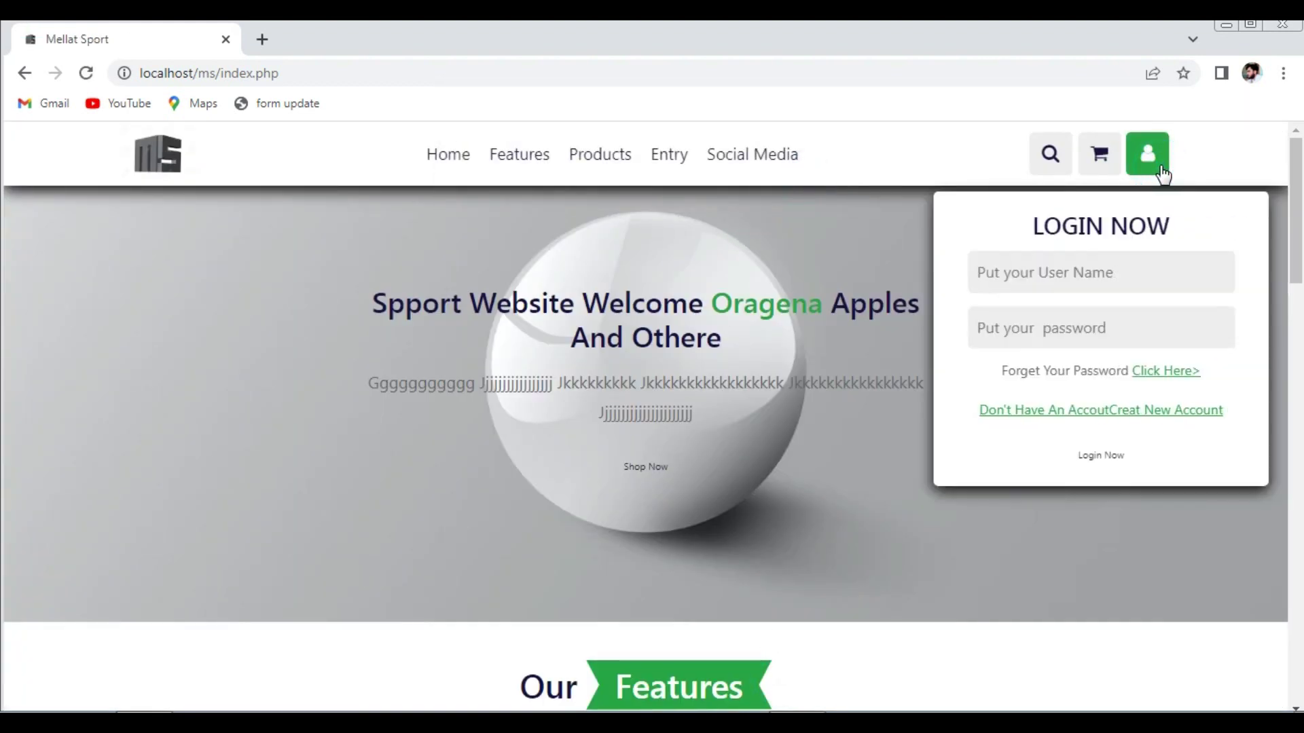
left_click(1077, 272)
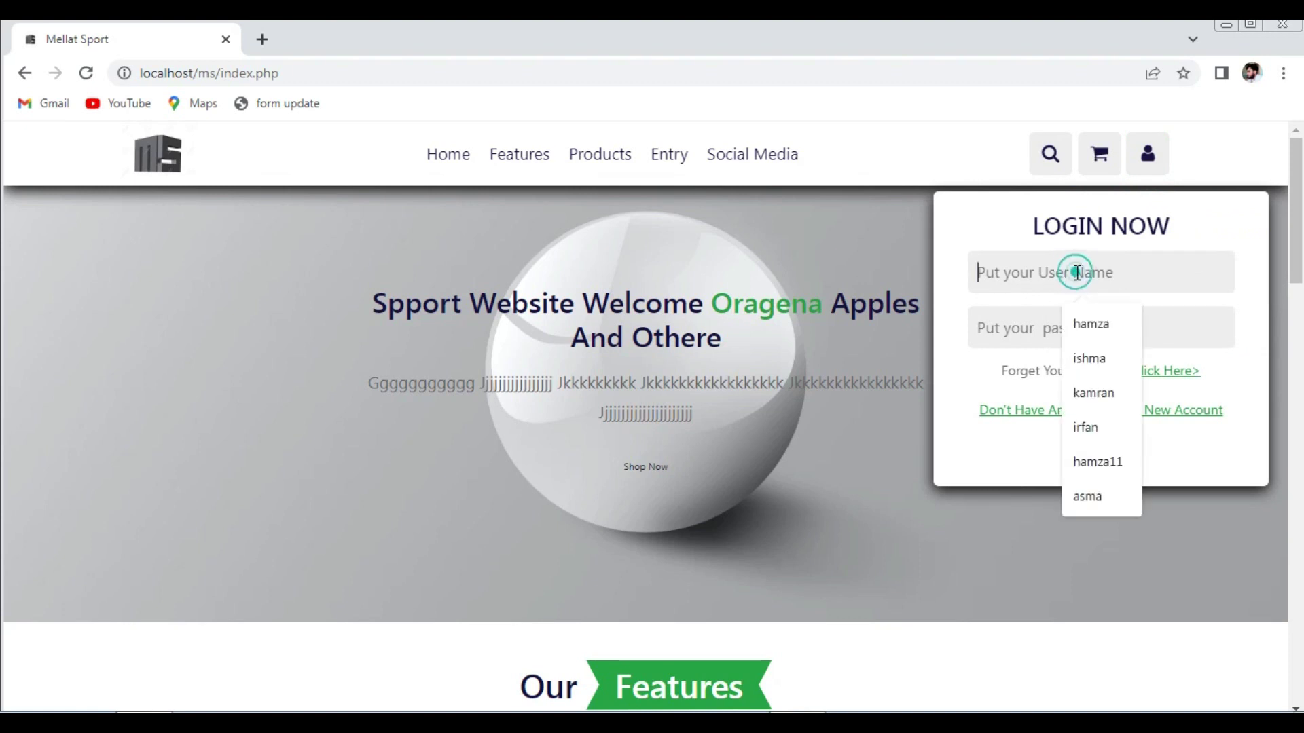
left_click(1091, 394)
left_click(1041, 320)
type("123")
left_click(1101, 455)
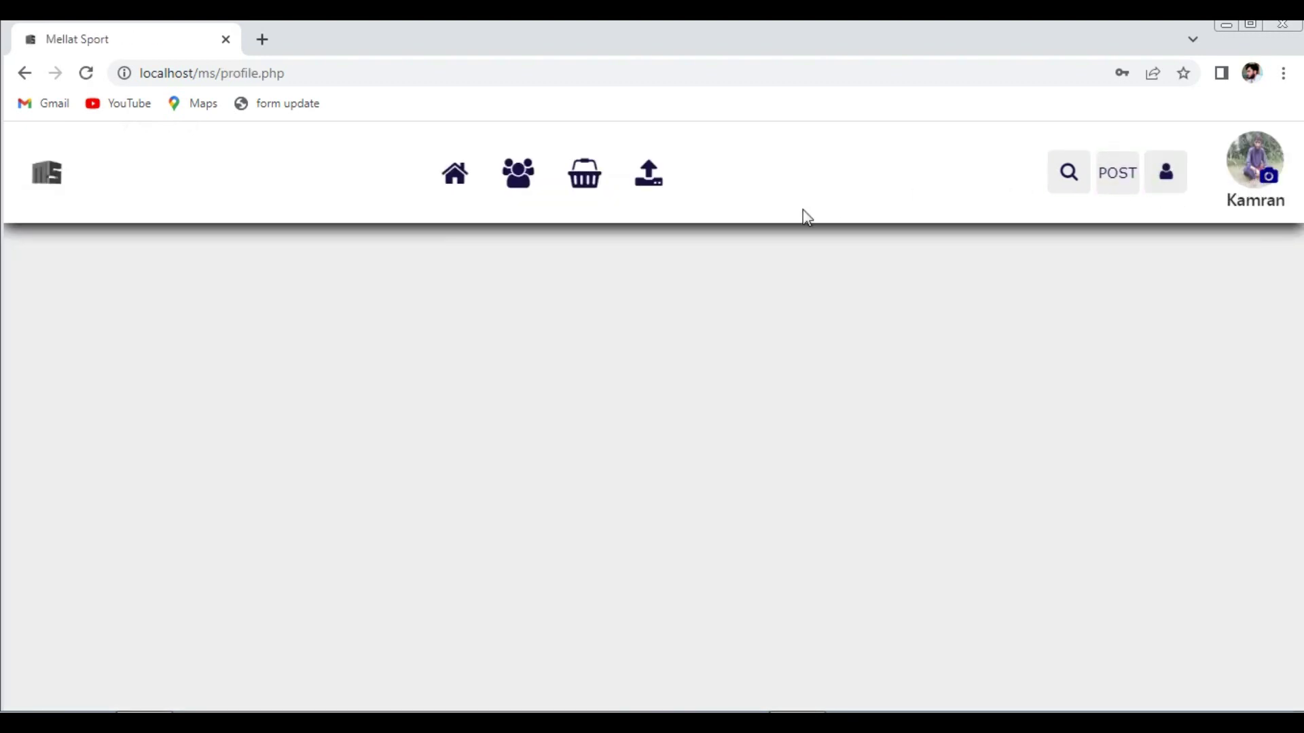
- Visit the social feed and video posts pages, then return to the profile page
left_click(456, 175)
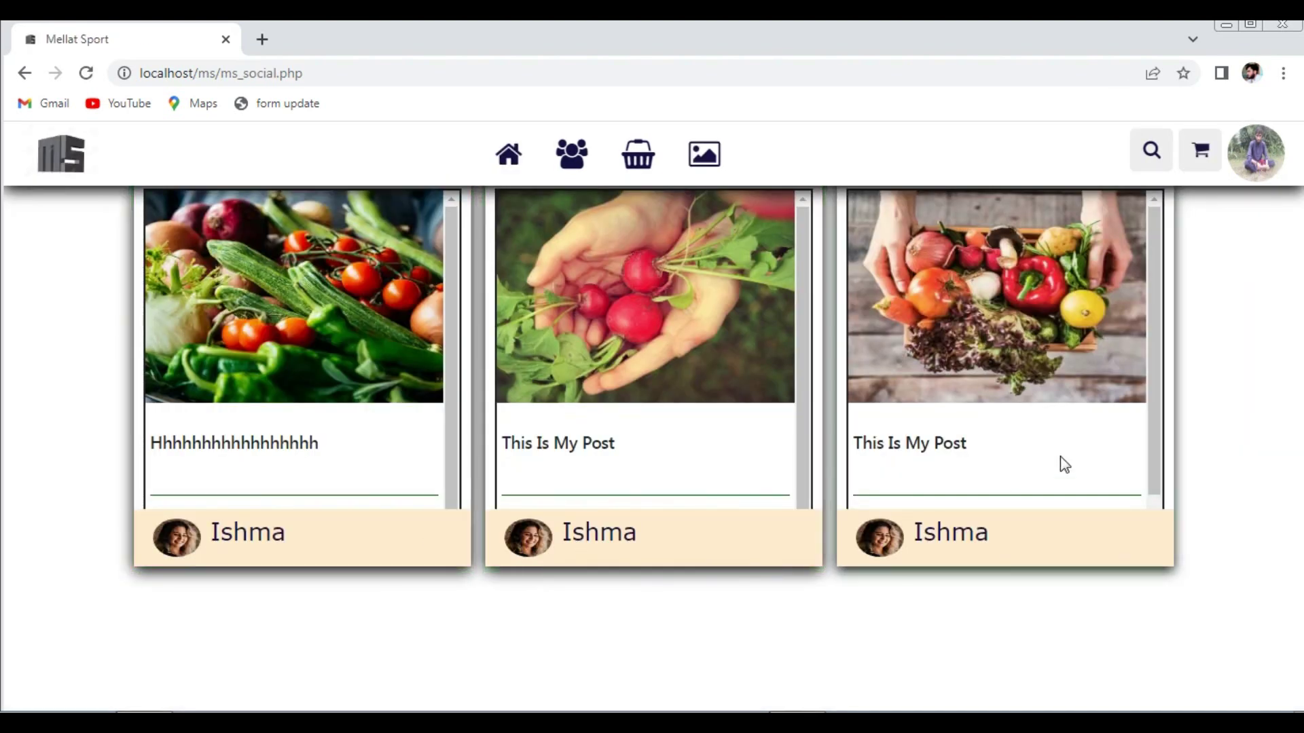
left_click(705, 162)
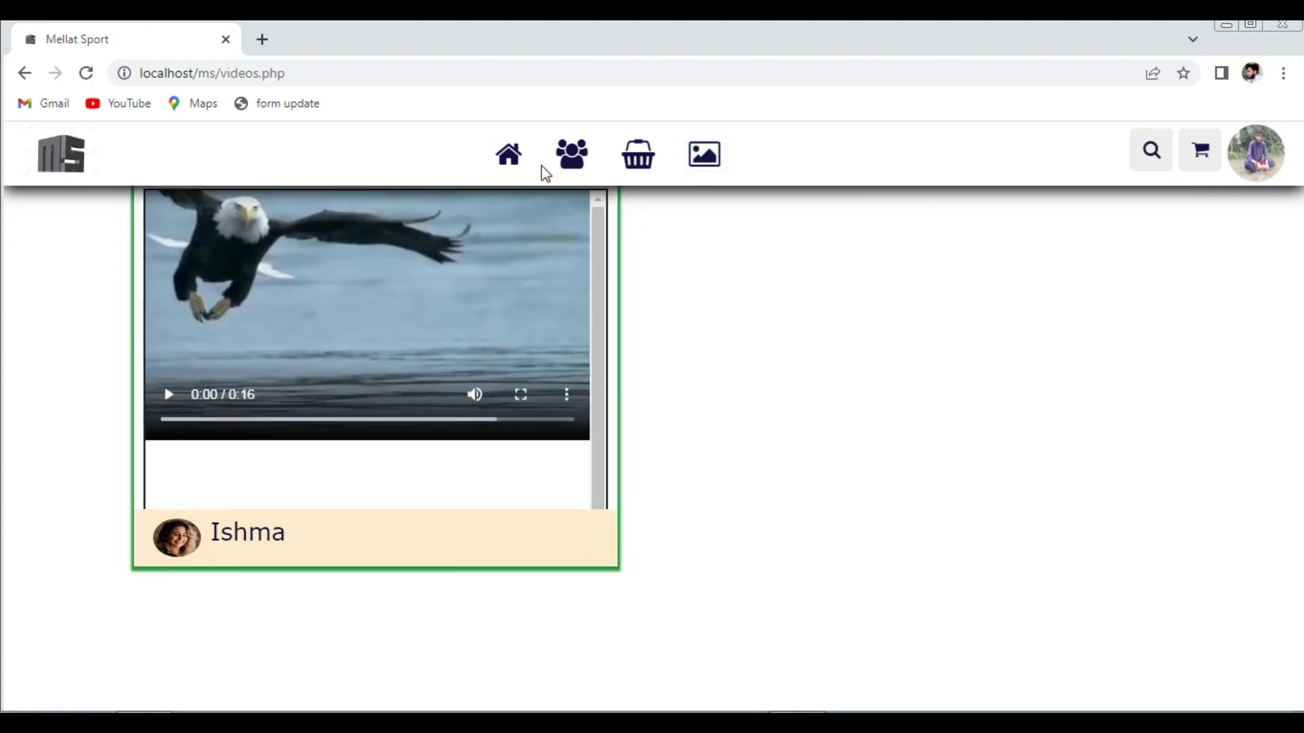
left_click(1240, 175)
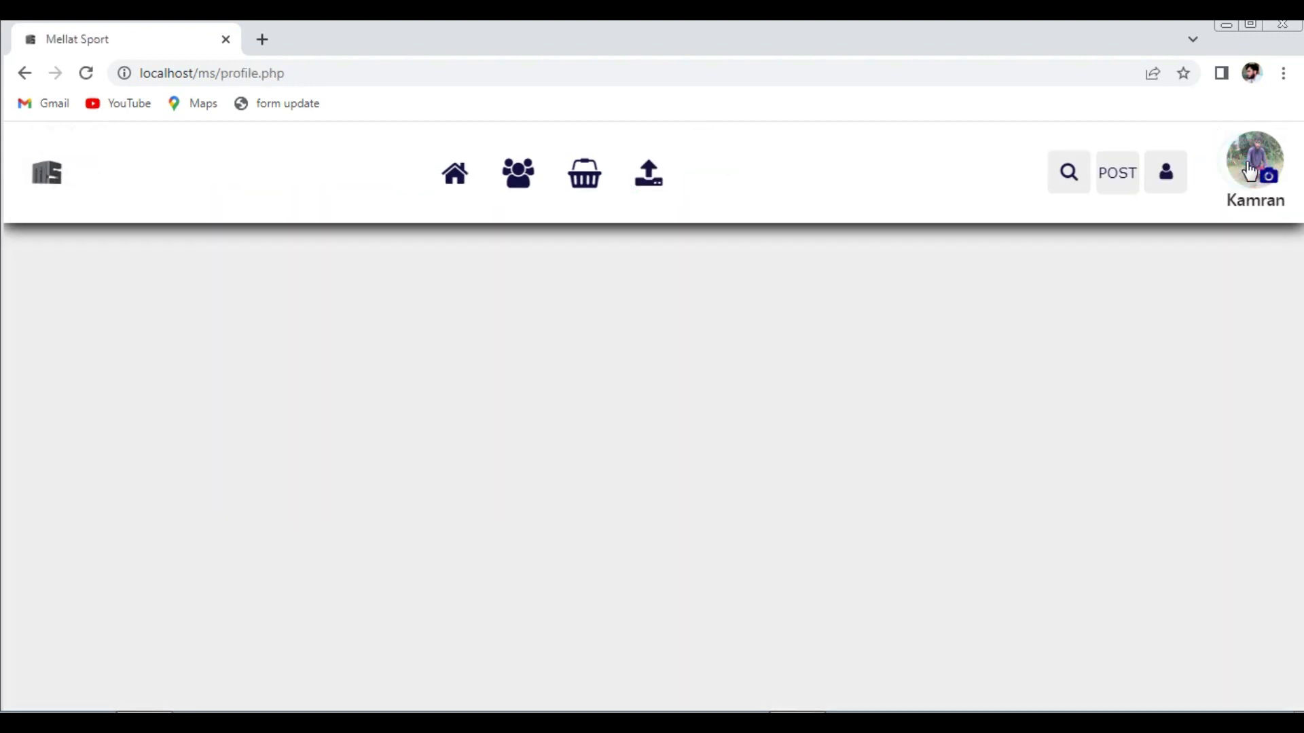
- Start a new post and type its title in the name field
left_click(1114, 182)
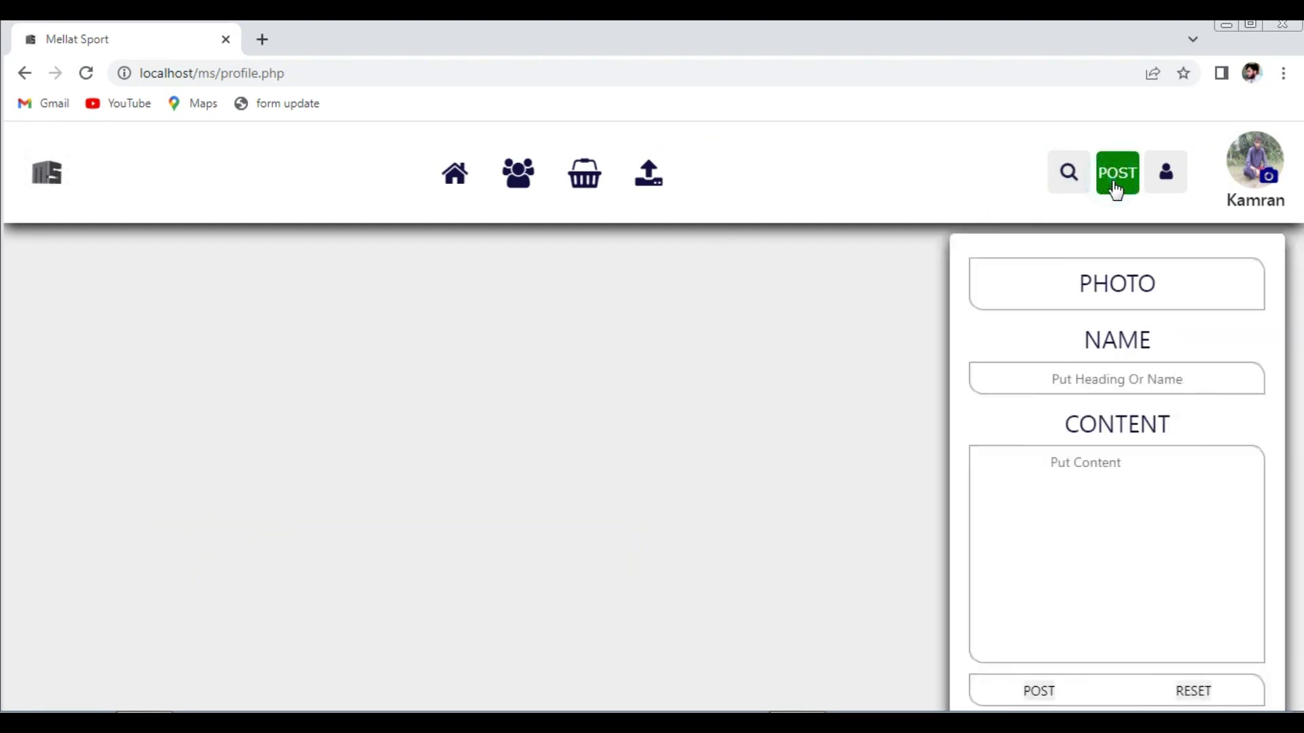
left_click(1106, 373)
type("Thi")
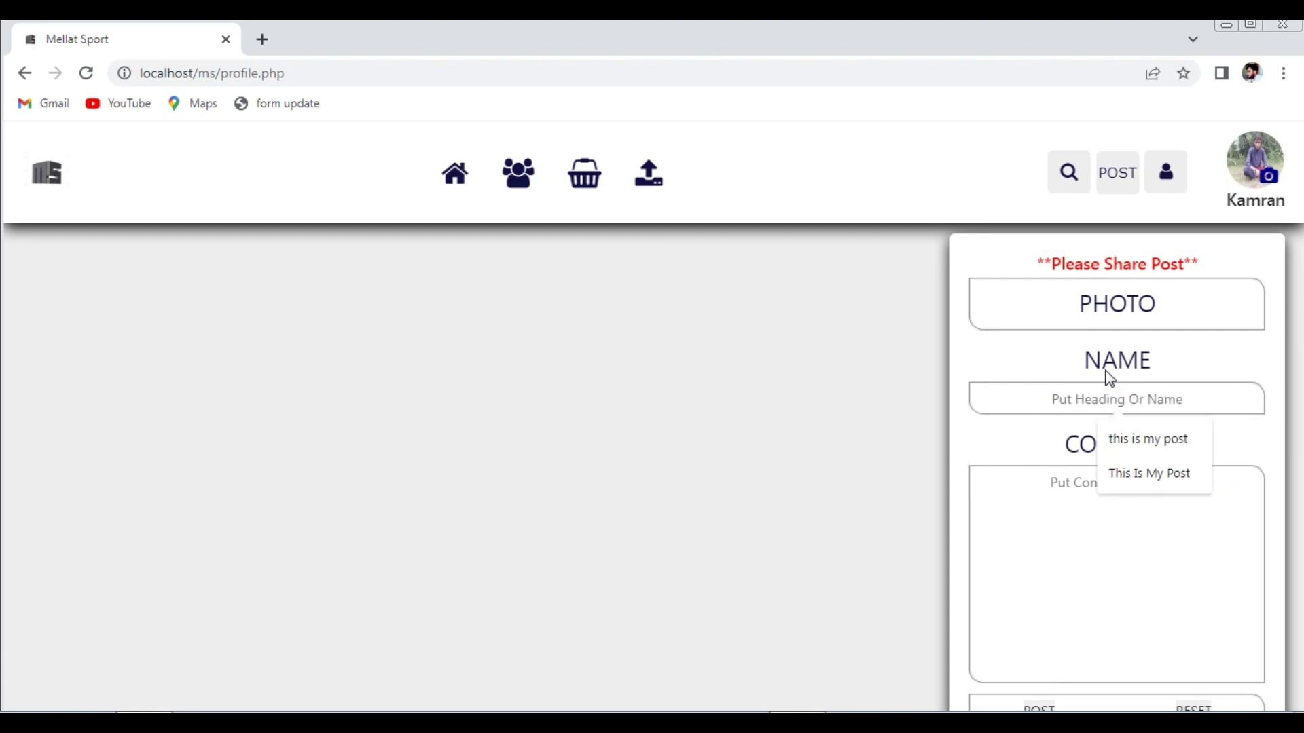
type("Is")
type("The Kamra")
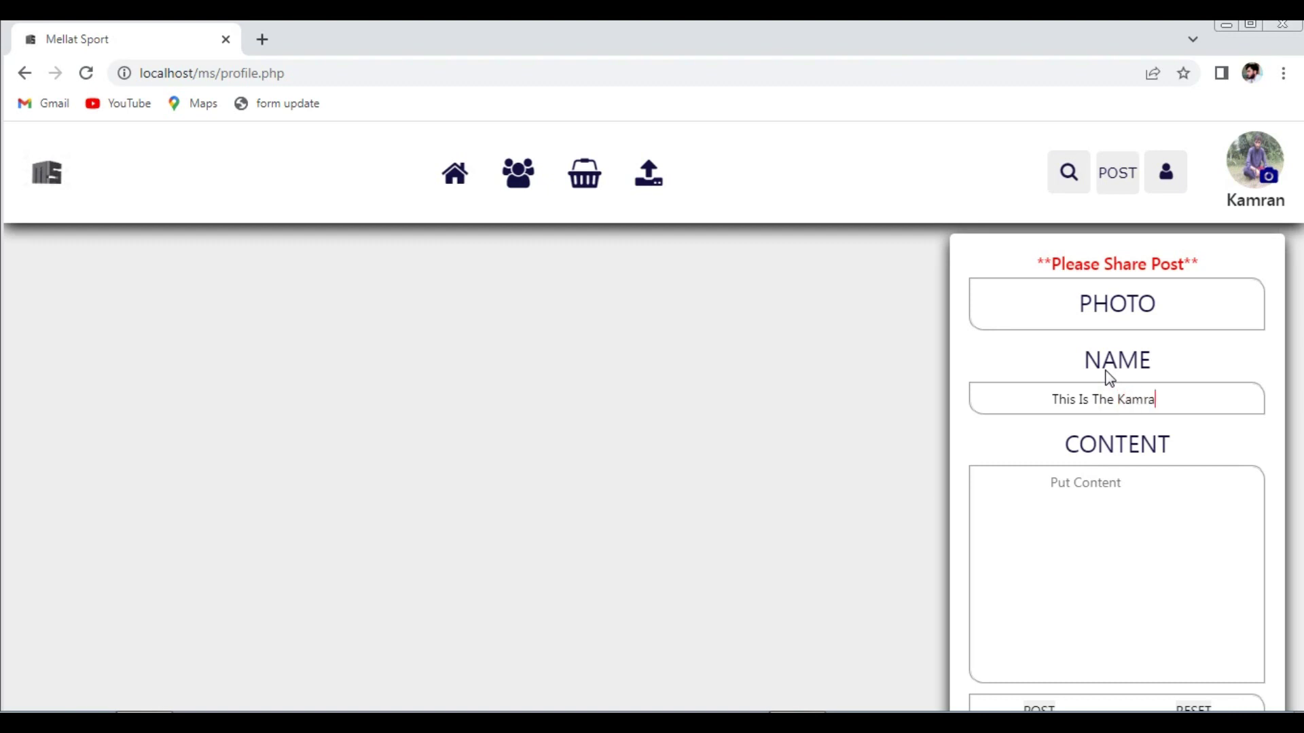
type("n Post")
- Copy the post title into the content field
mouse_move(1191, 398)
left_mouse_down()
mouse_move(1046, 404)
mouse_move(1183, 401)
left_mouse_up()
left_click(1059, 402)
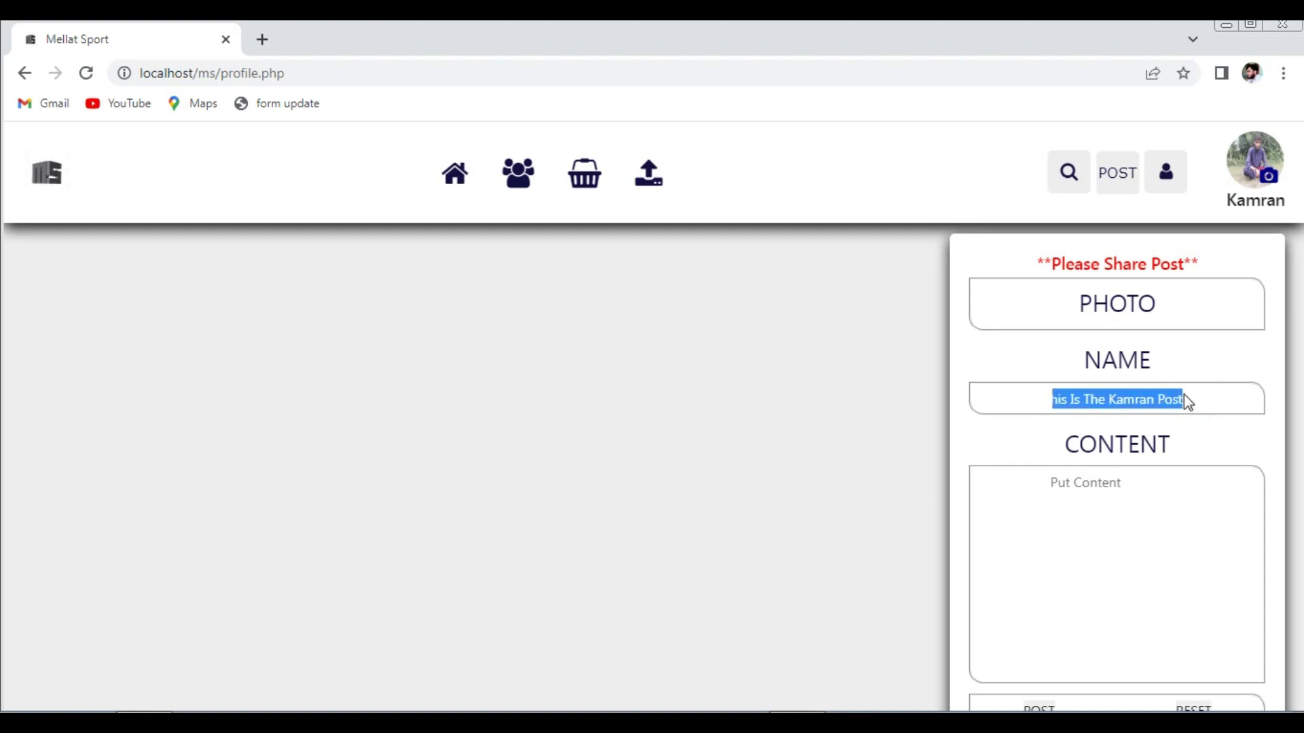
scroll(1188, 402, "down", 1)
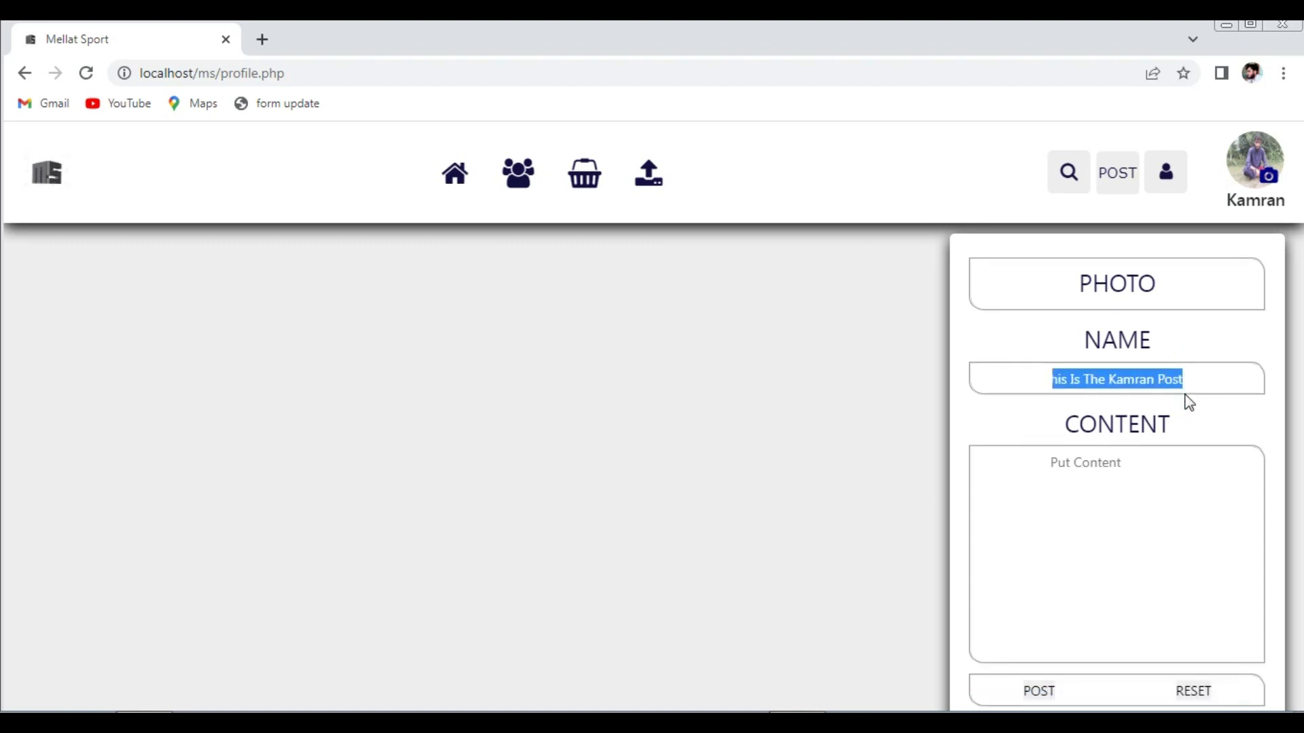
left_click(1131, 457)
type("His Is The Kamran Post")
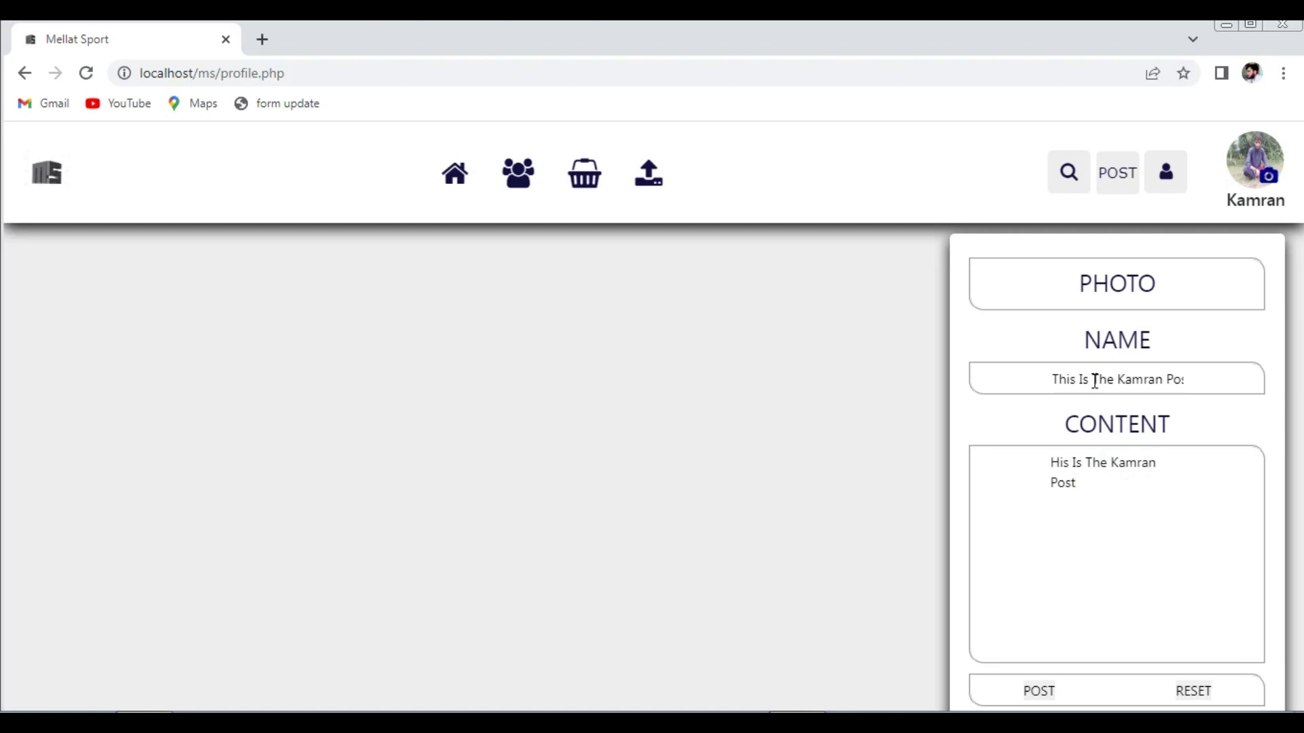
- Browse for the post photo on the Desktop and select the spport folder
left_click(1099, 297)
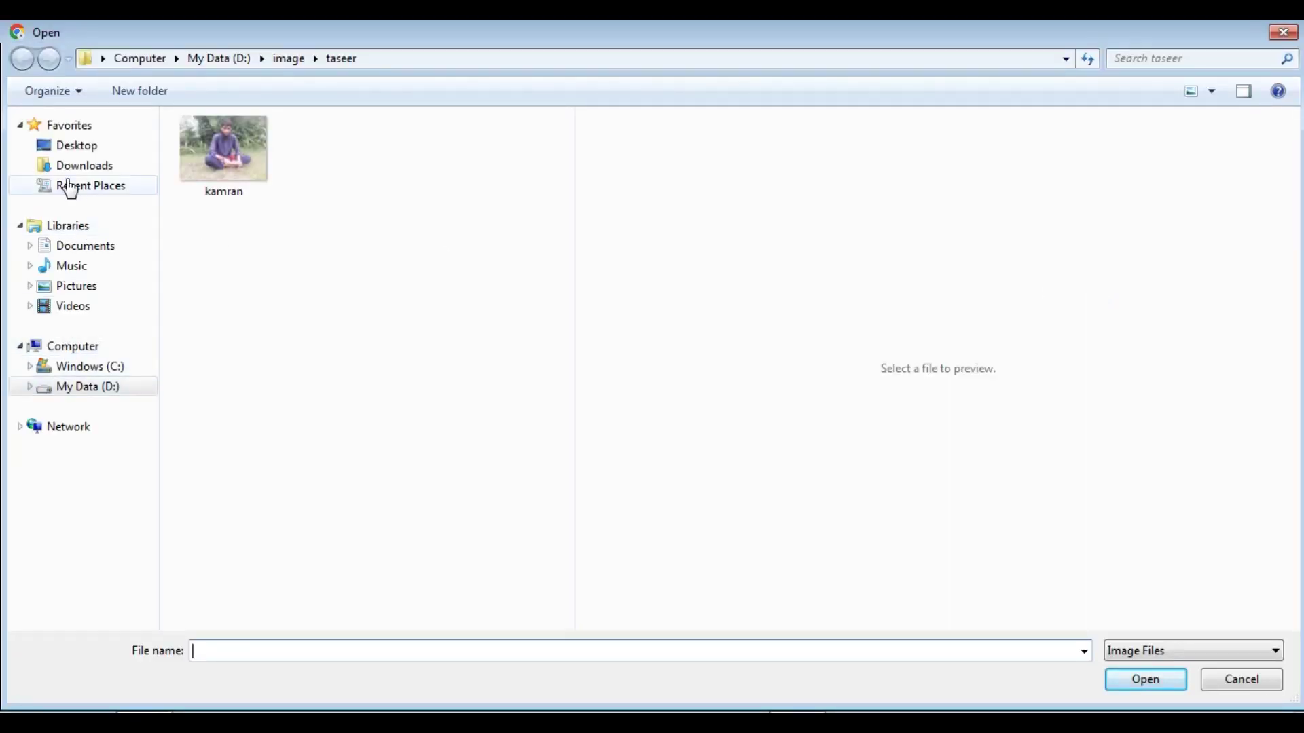
left_click(64, 152)
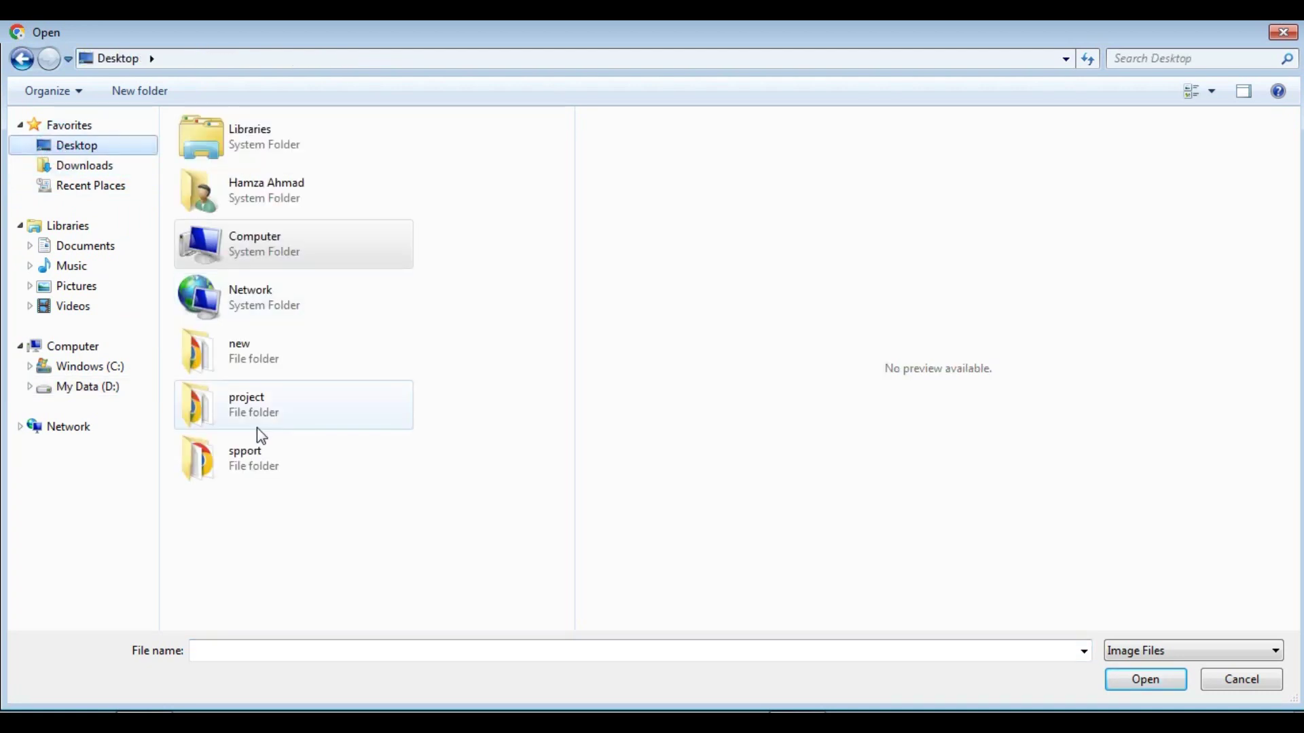
left_click(237, 462)
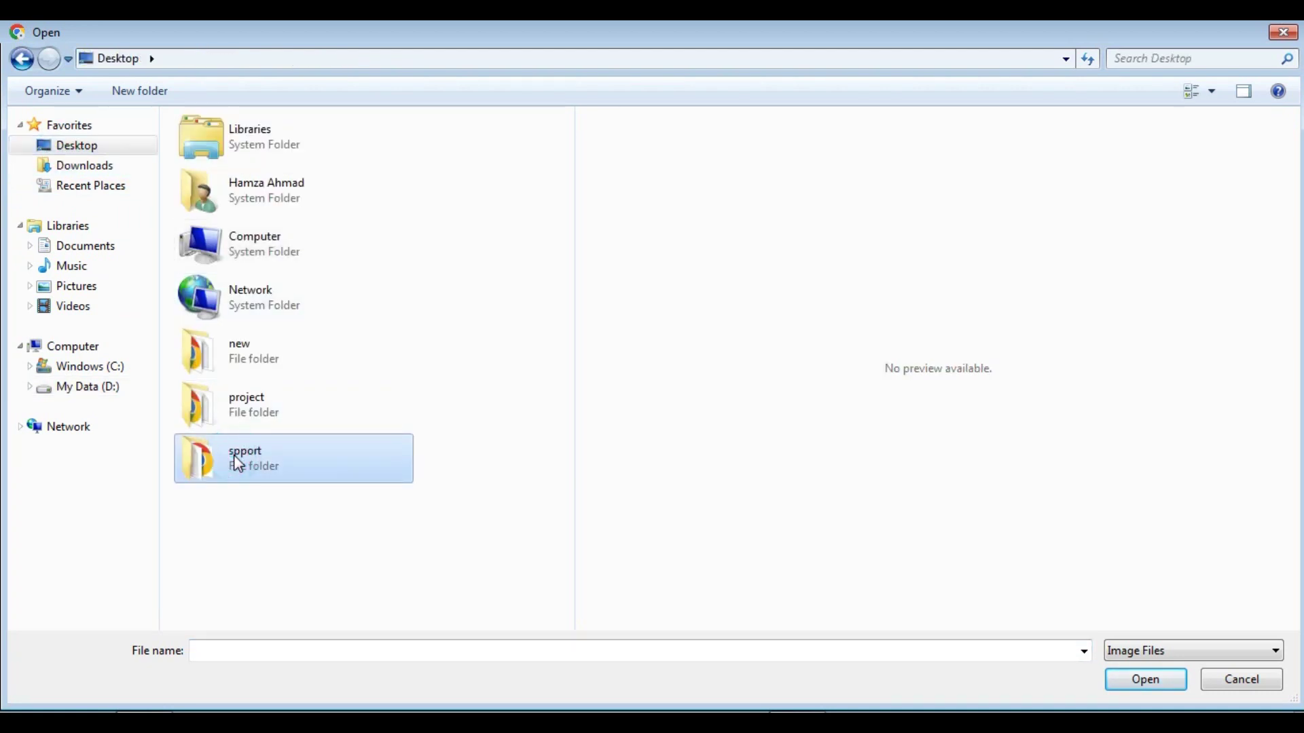